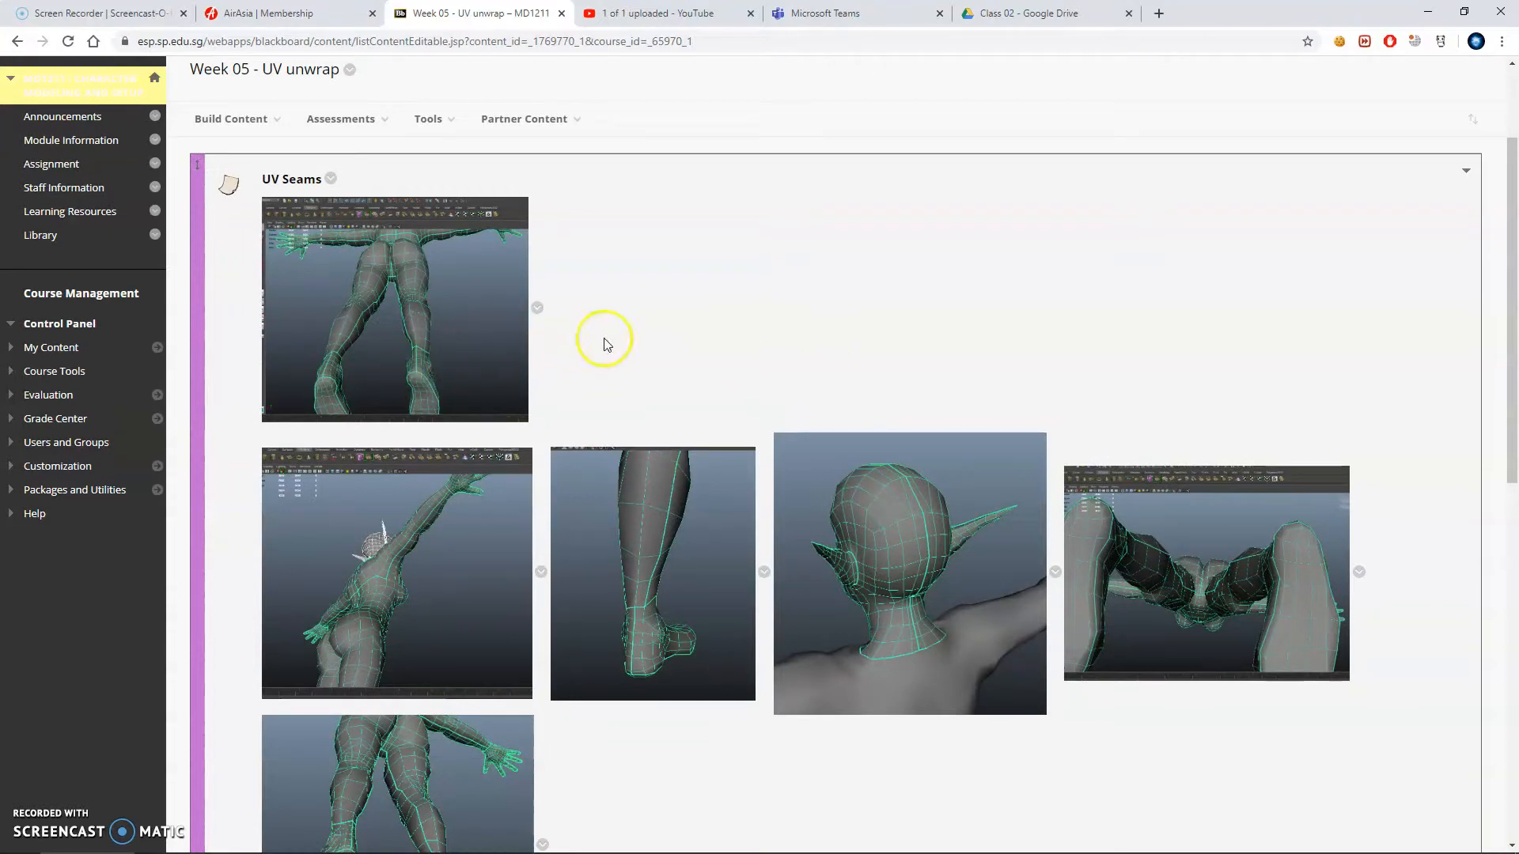
- Review the character UV seam images and the UV reference layout on the Week 05 - UV unwrap page
scroll(878, 425, down, 3)
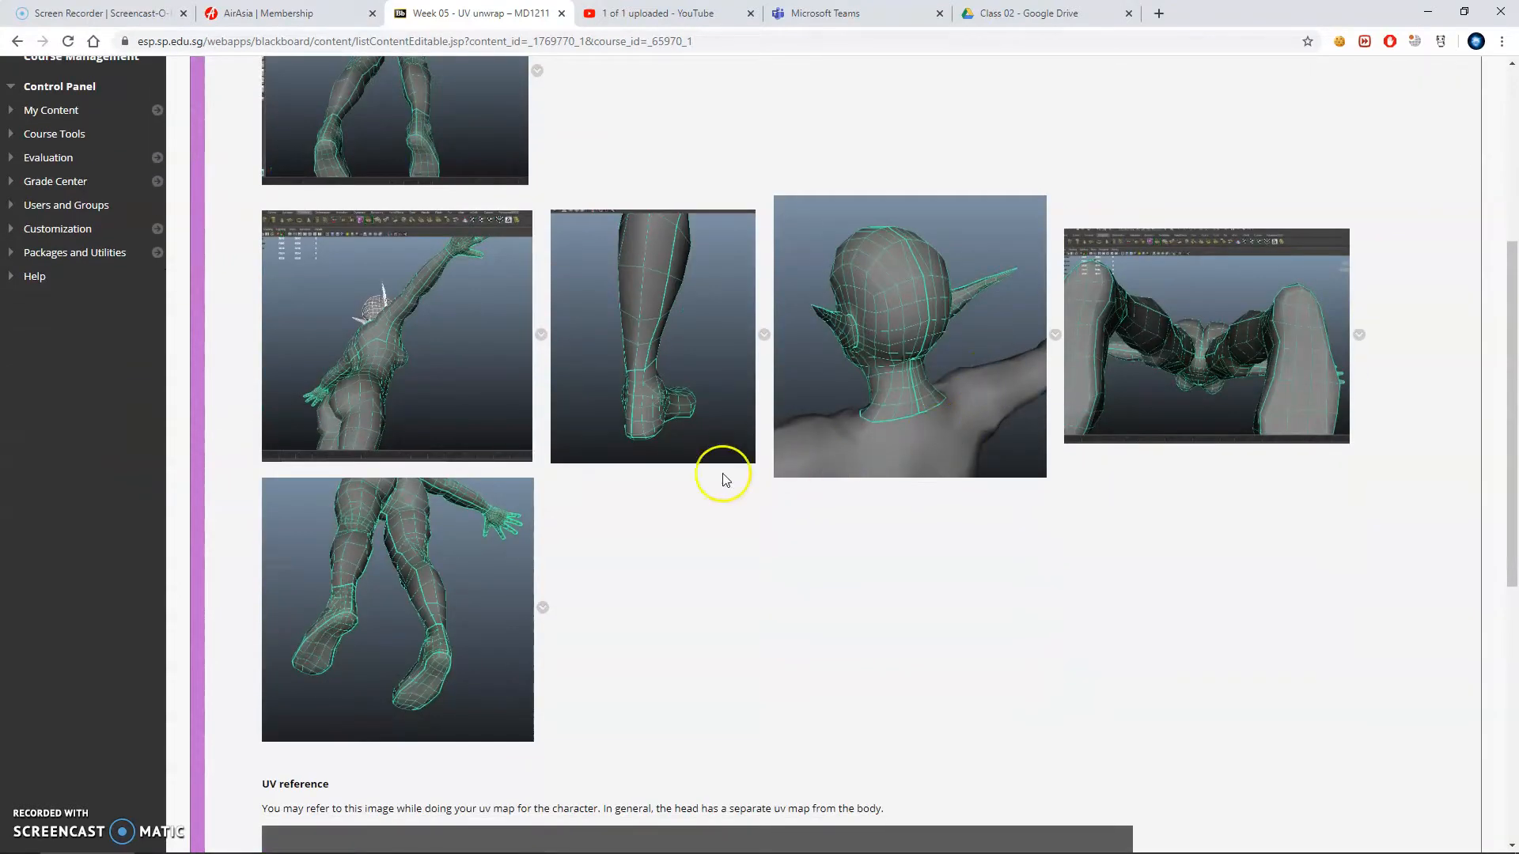
scroll(633, 463, up, 4)
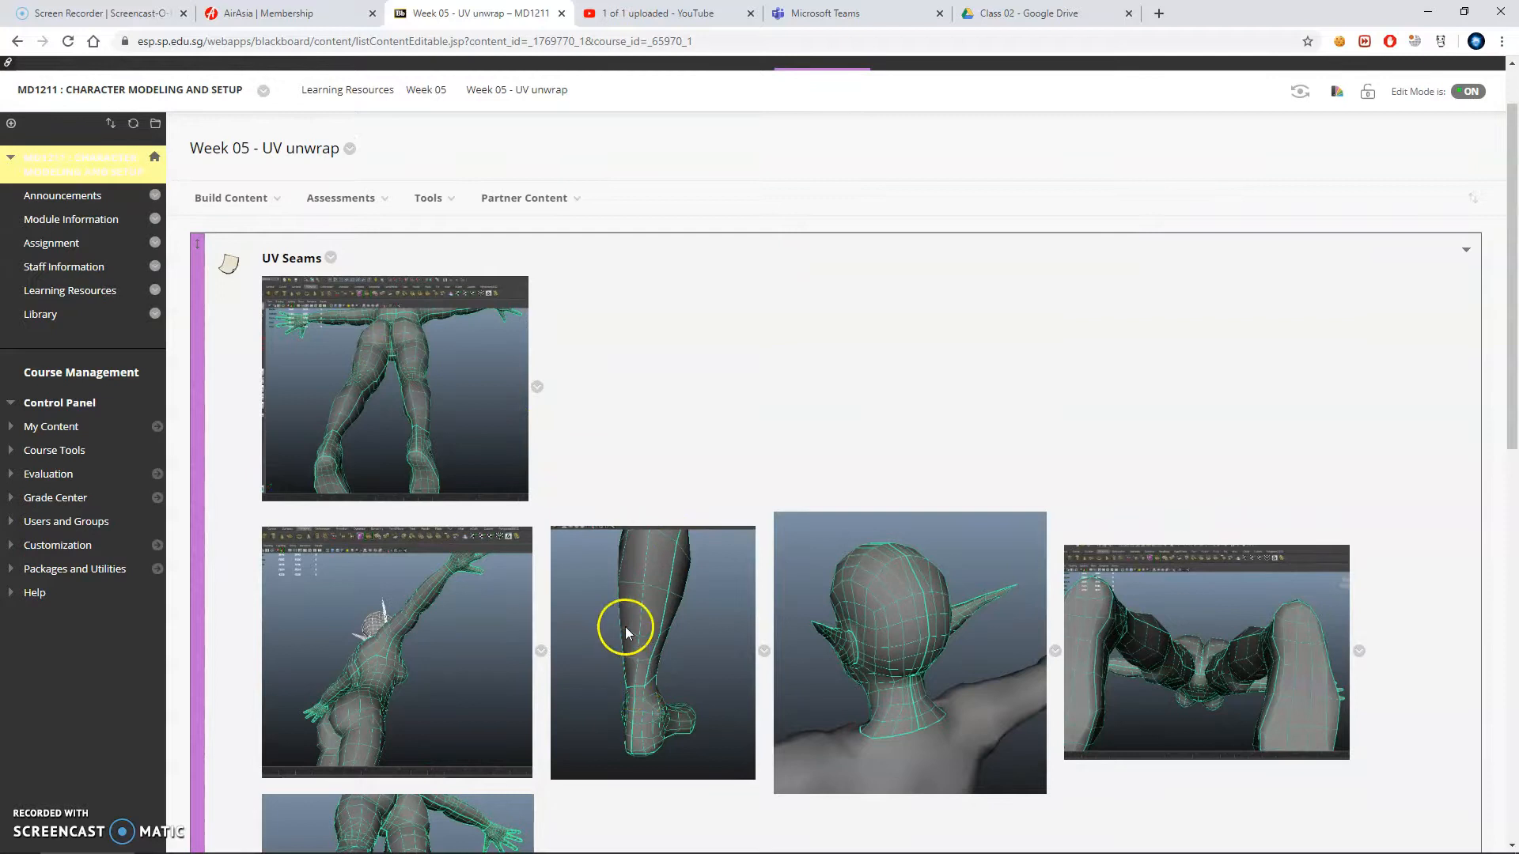
scroll(626, 626, down, 6)
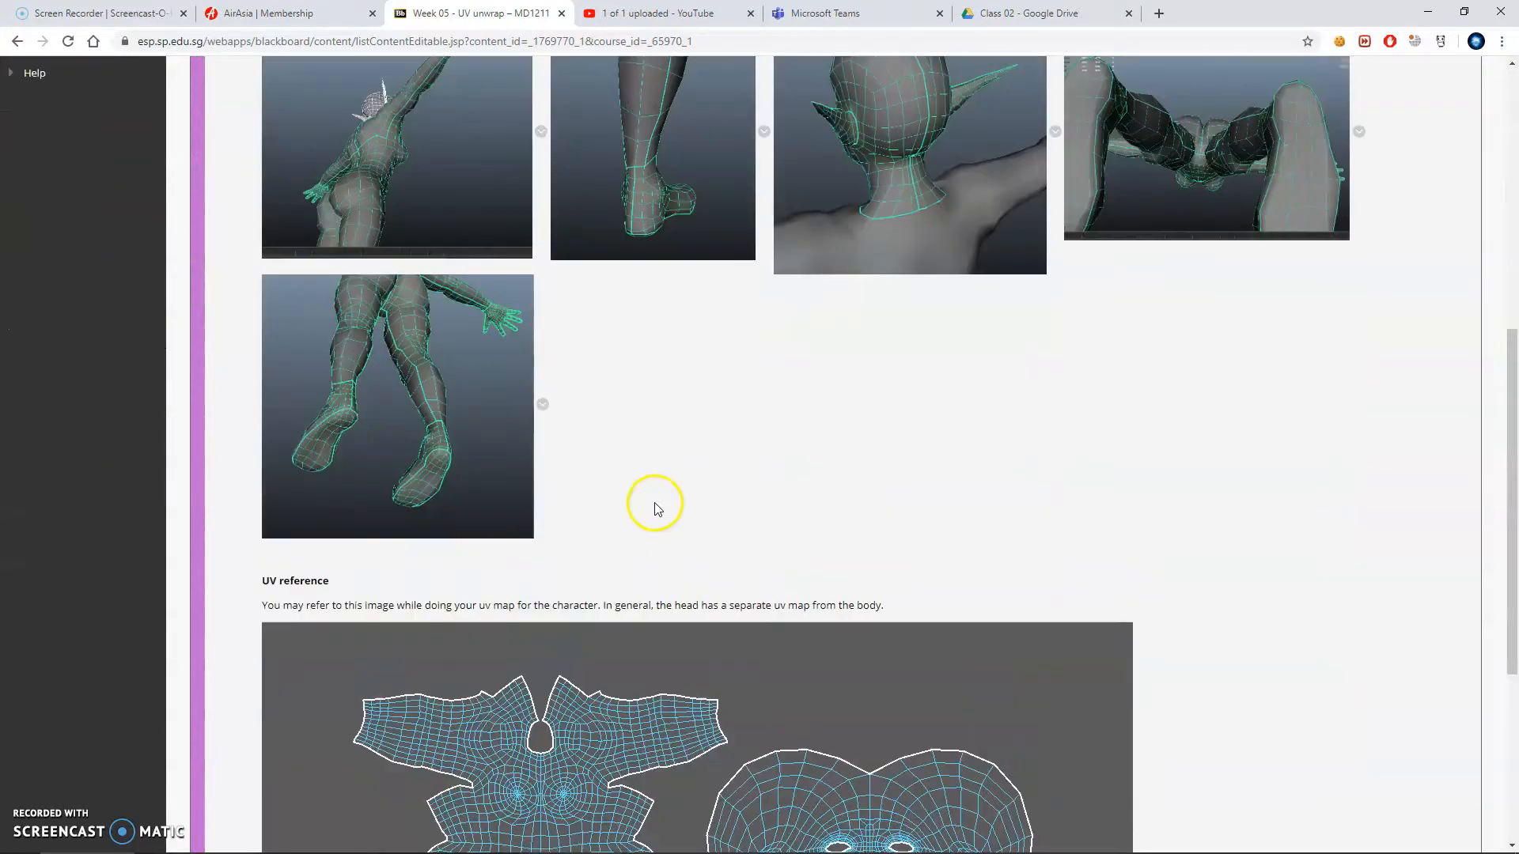
scroll(653, 502, up, 3)
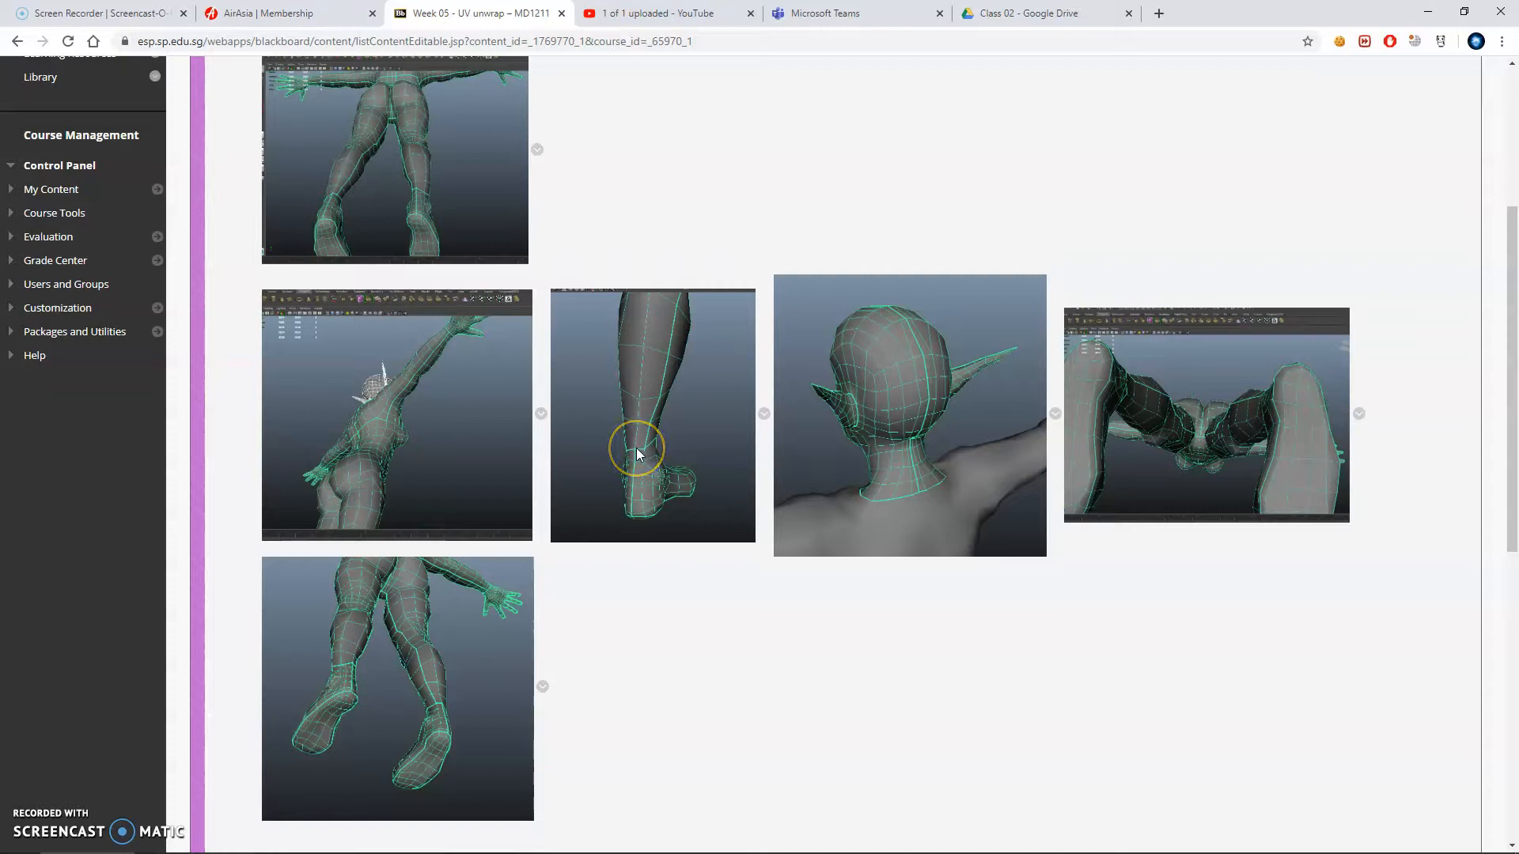
scroll(661, 408, down, 1)
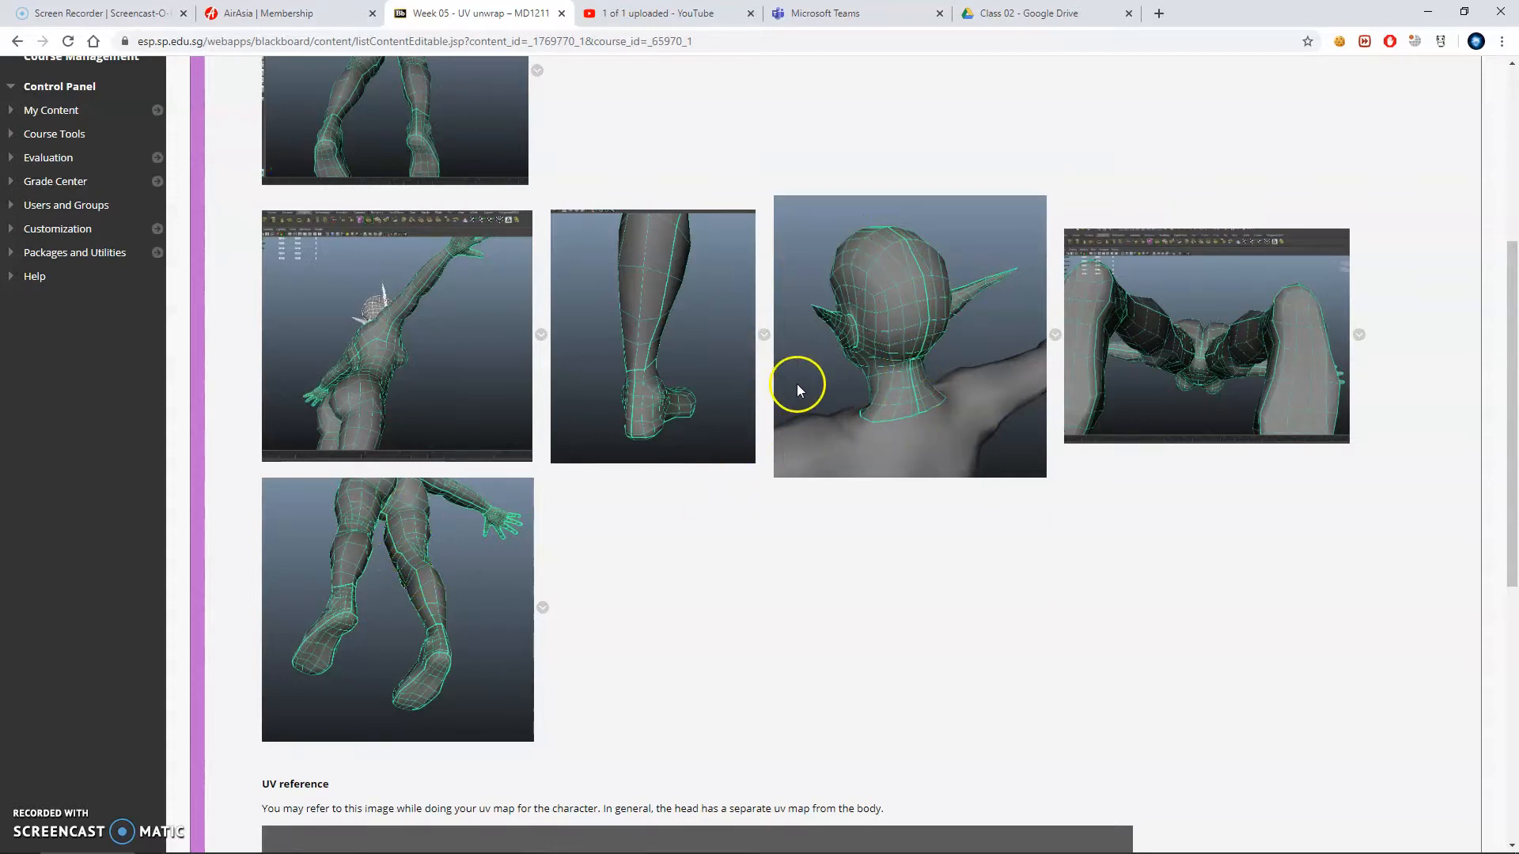
scroll(796, 383, down, 6)
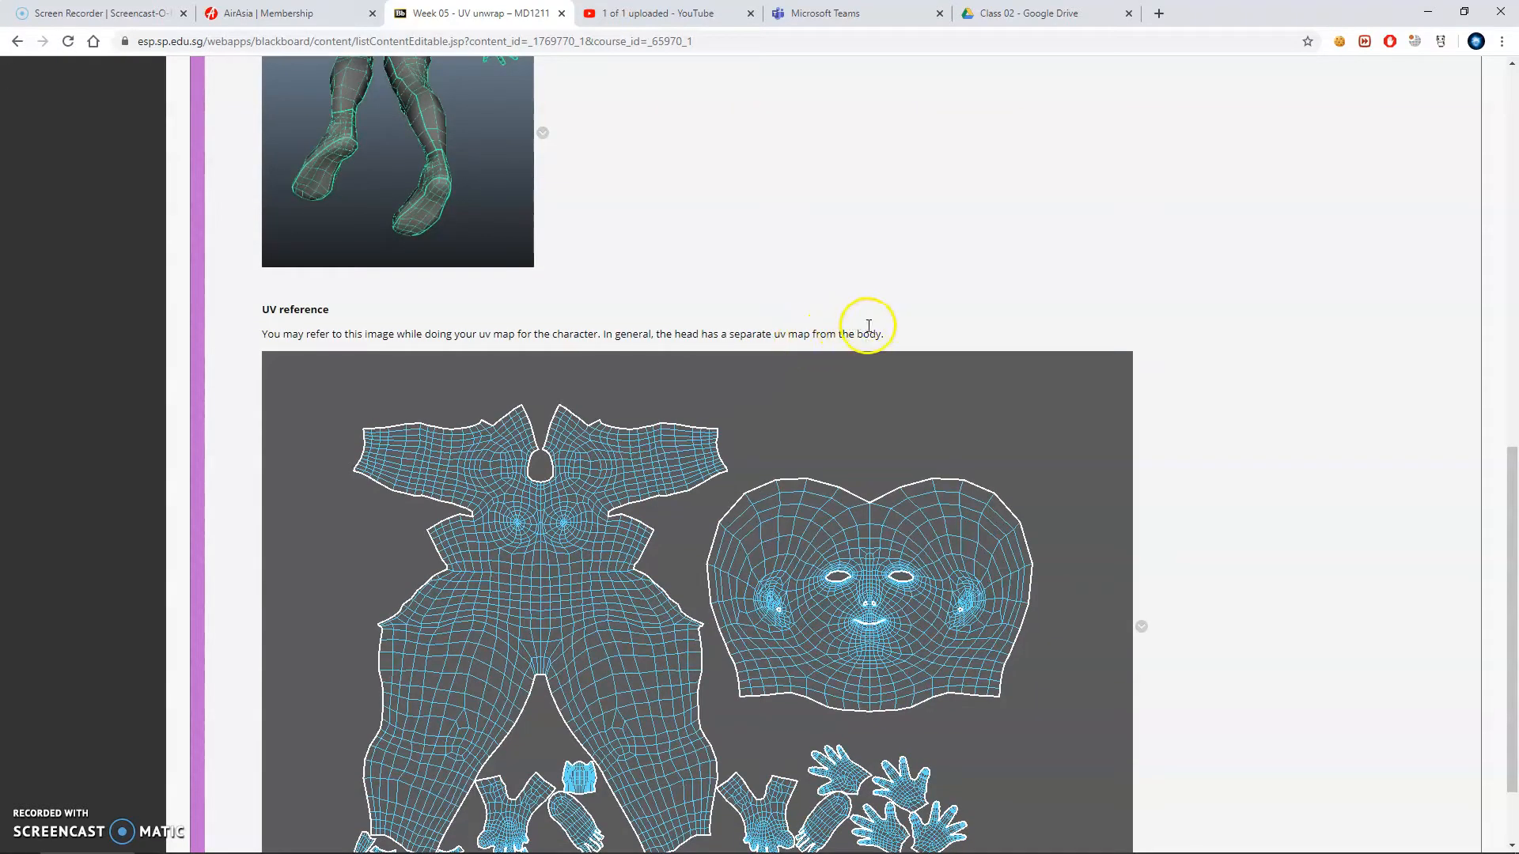
scroll(868, 328, down, 1)
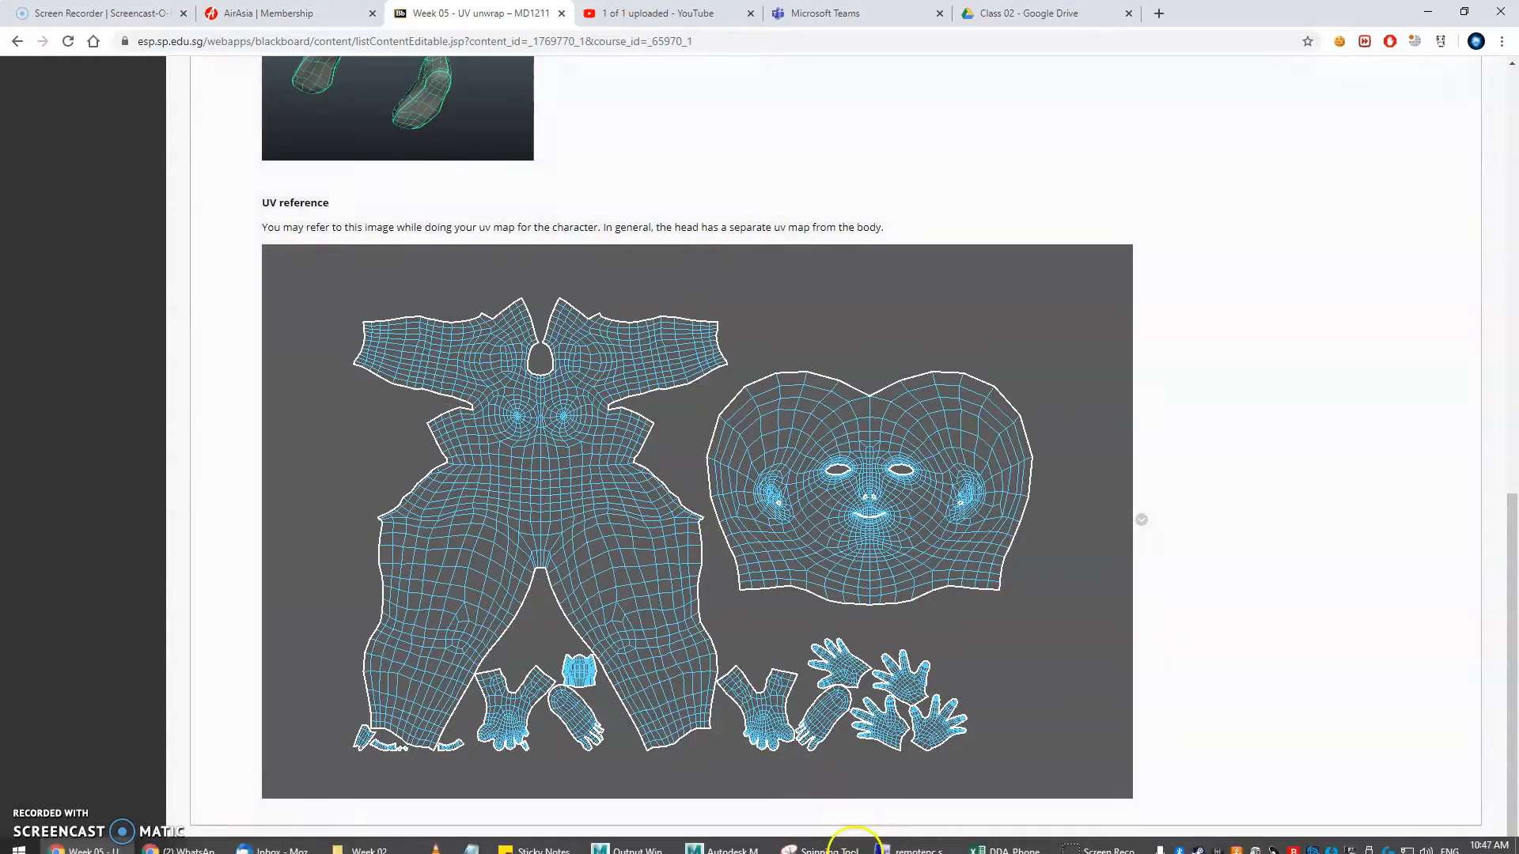
- Switch to Maya and set the Move tool's symmetry to Object X
click(729, 841)
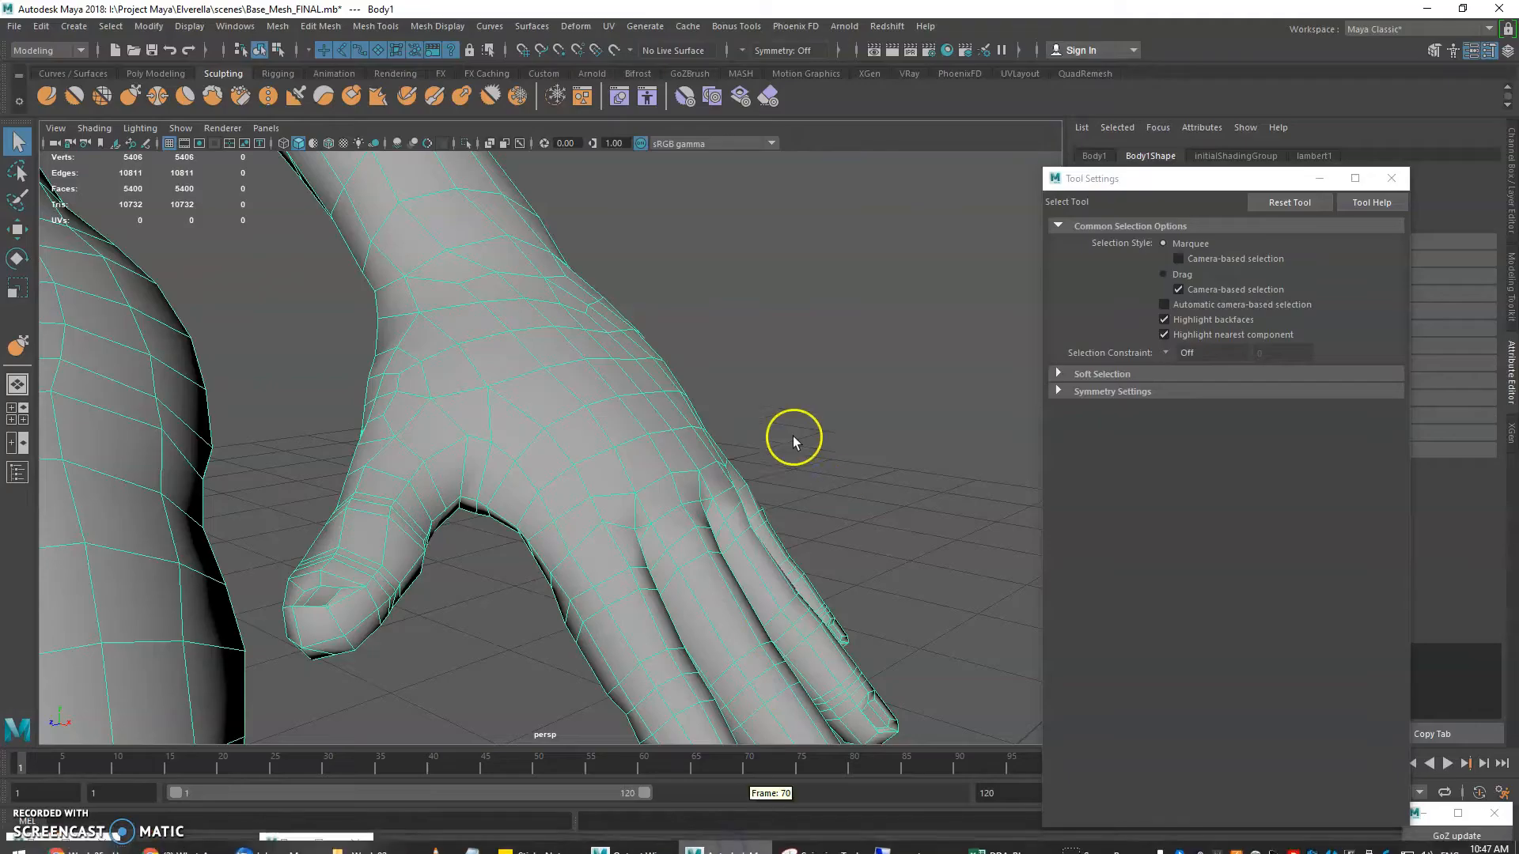
alt+right_drag(818, 544, 470, 371)
alt+drag(470, 371, 498, 379)
alt+middle_drag(499, 380, 662, 506)
alt+right_drag(570, 463, 729, 523)
alt+right_drag(606, 481, 830, 578)
alt+drag(831, 577, 668, 519)
alt+middle_drag(668, 519, 536, 482)
alt+right_drag(536, 482, 502, 536)
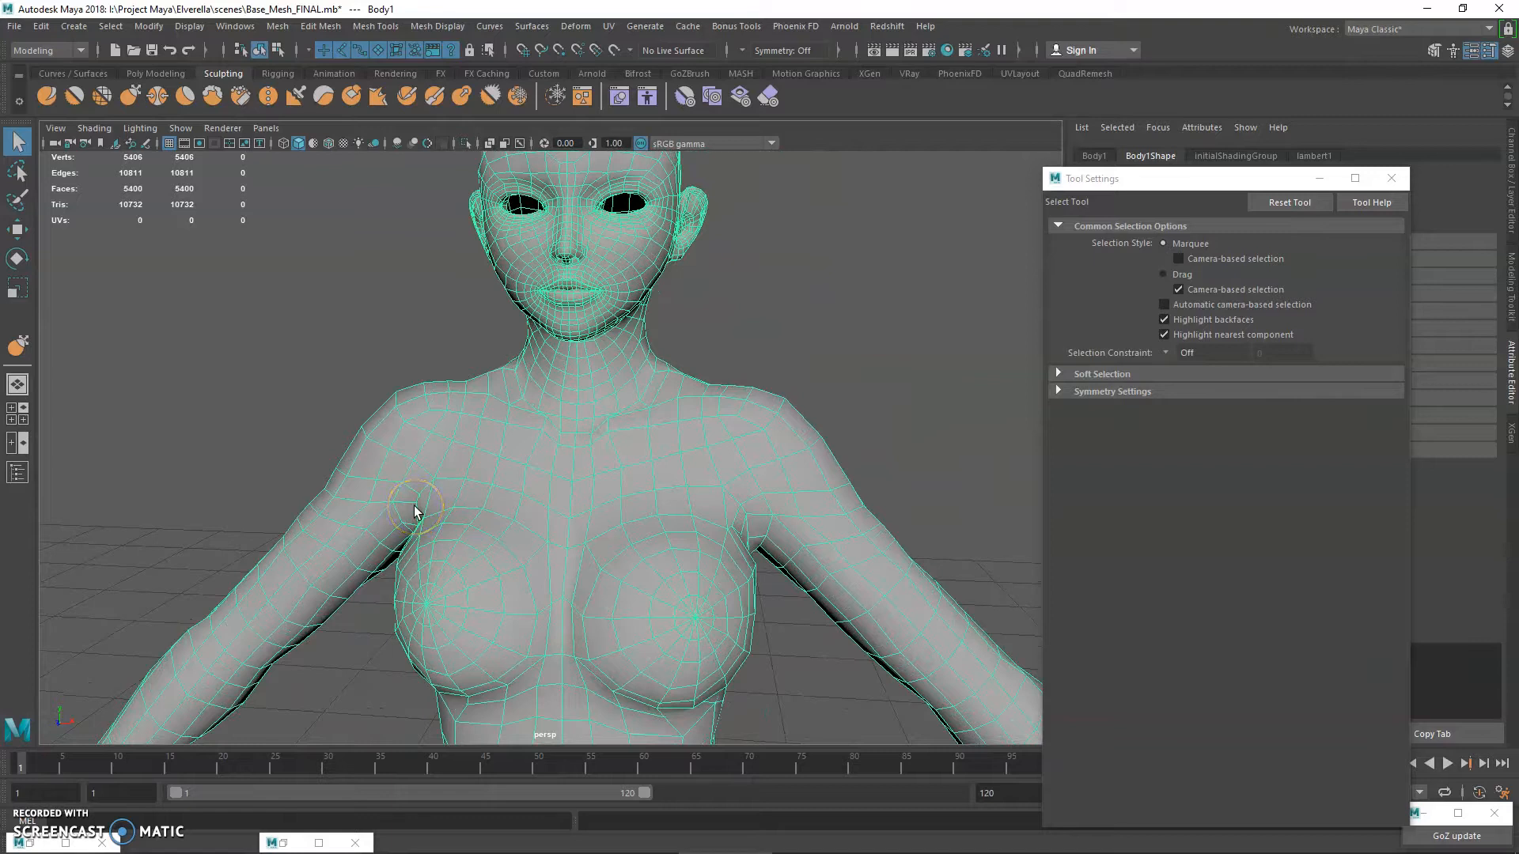
click(18, 227)
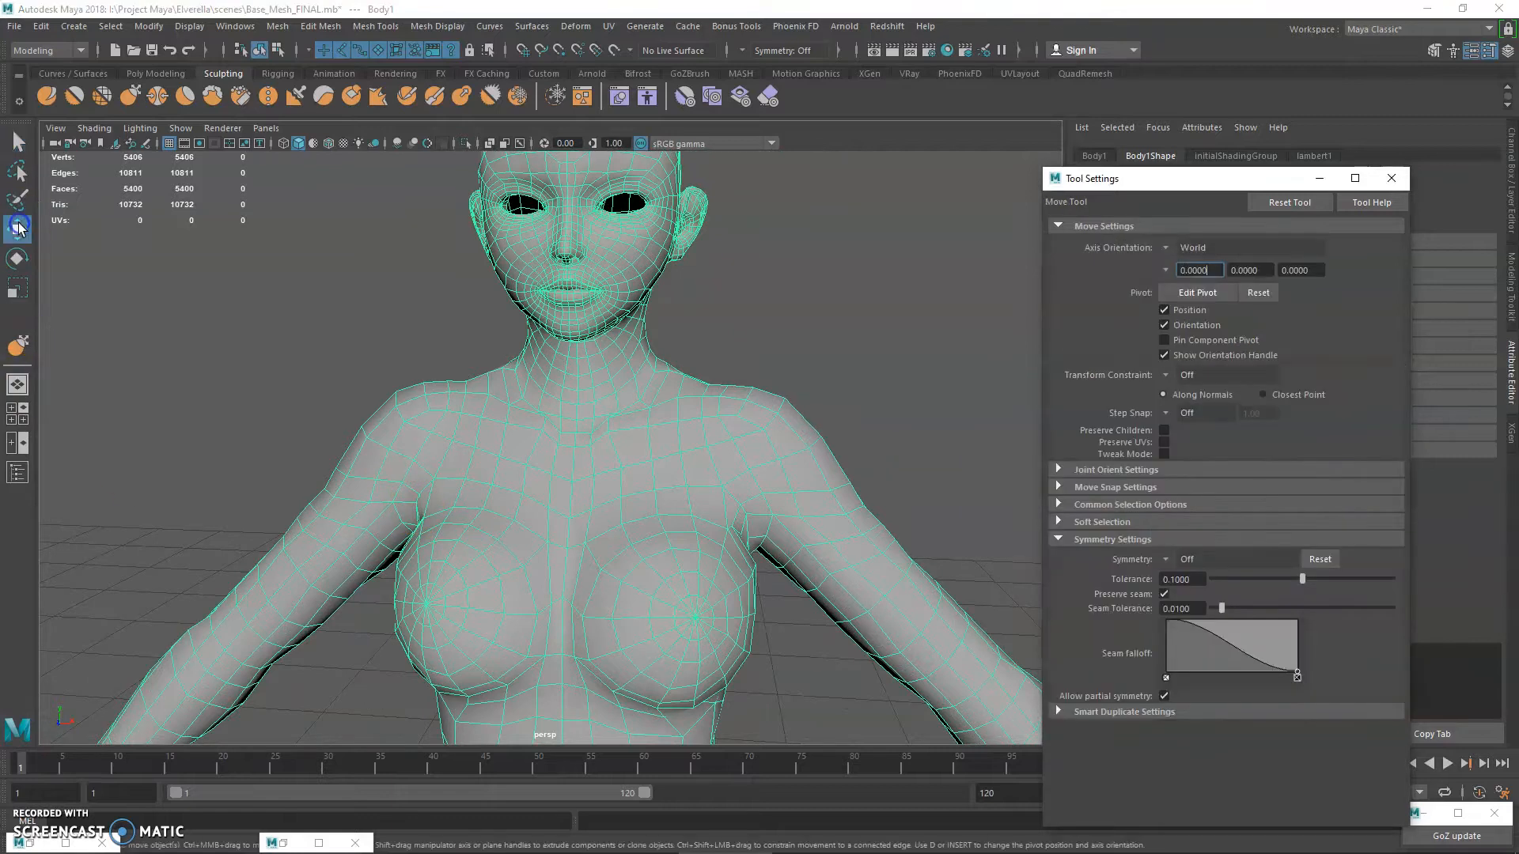
click(1169, 559)
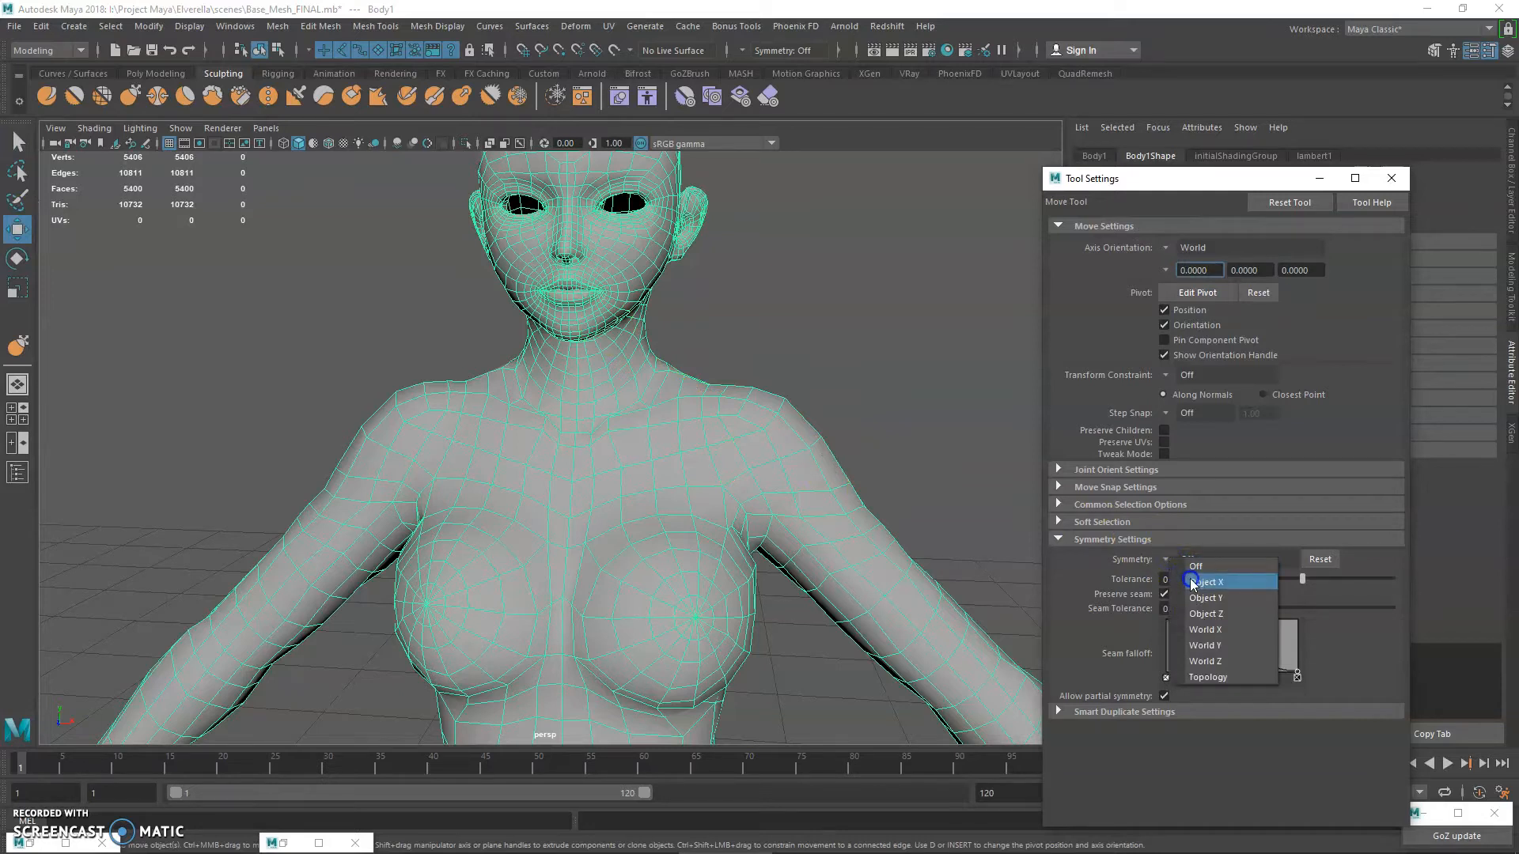
click(1192, 583)
- Test the symmetric selection by picking an edge at the shoulder of the body mesh in edge mode
right_drag(695, 414, 695, 360)
key(q)
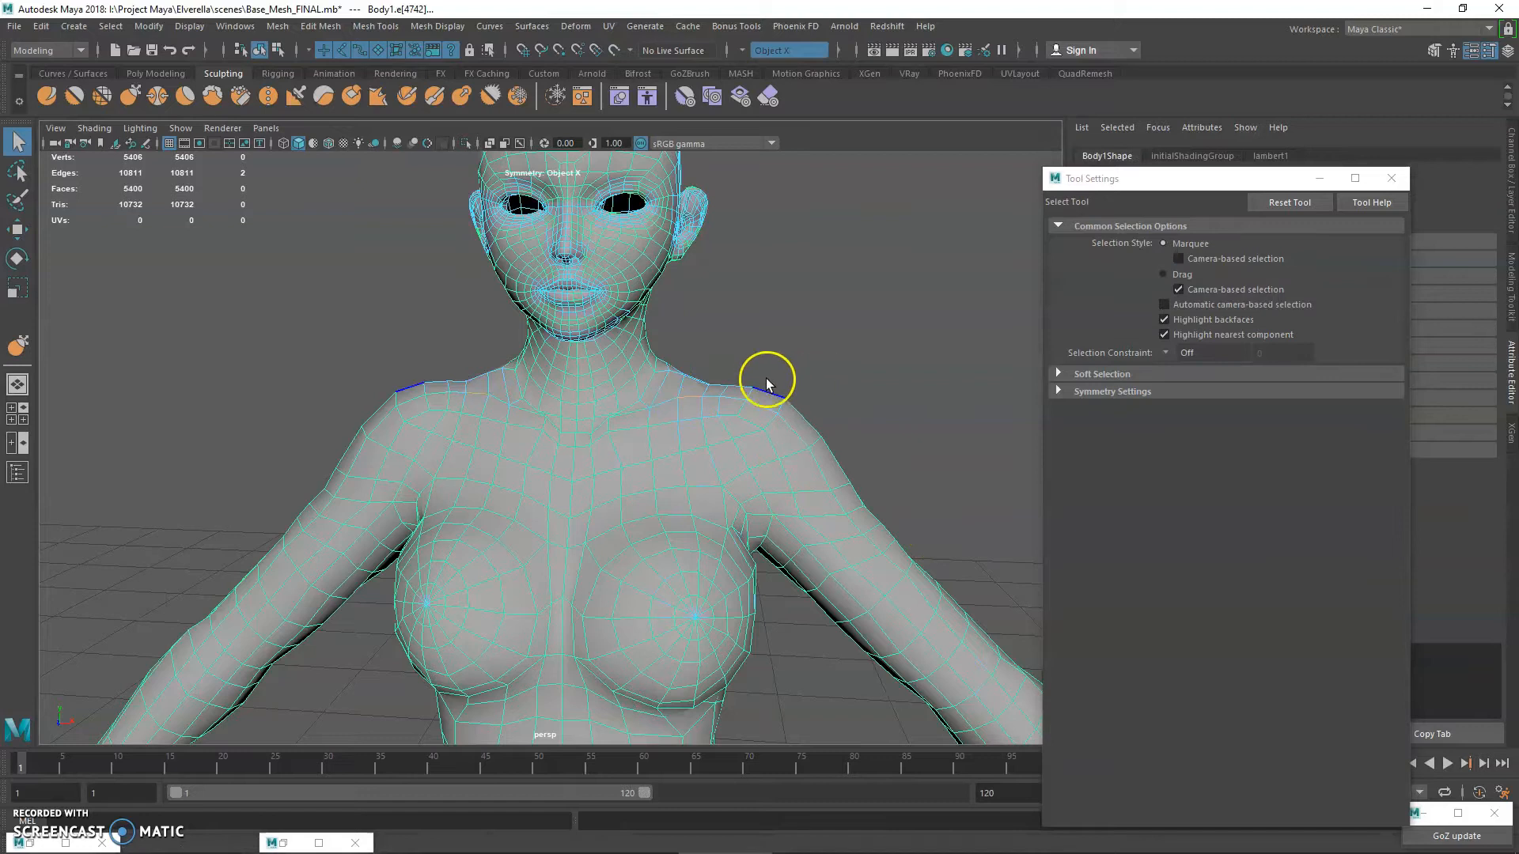
alt+drag(748, 402, 668, 429)
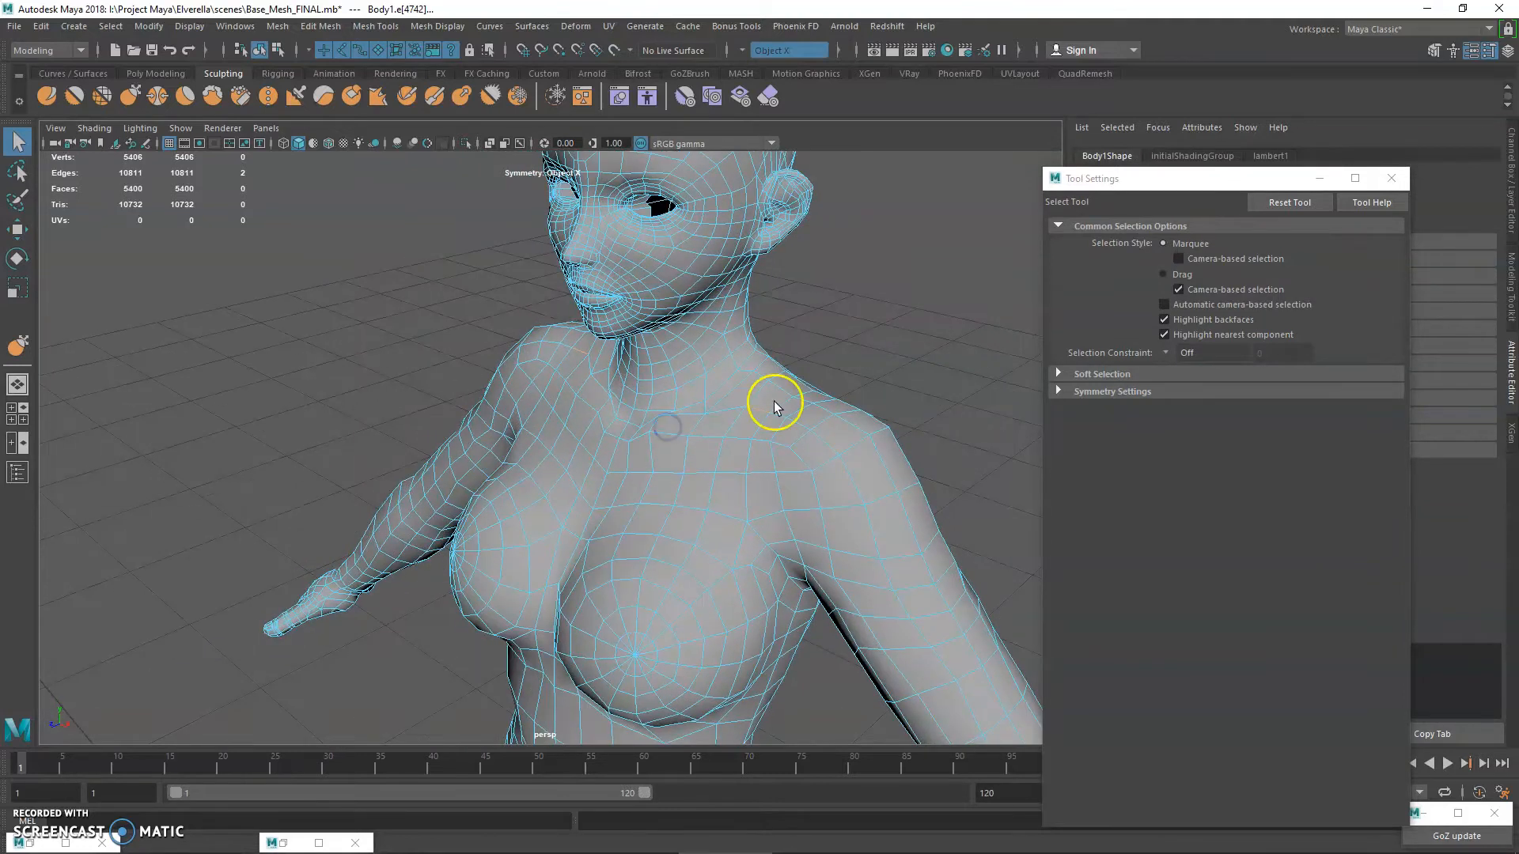
alt+drag(502, 514, 621, 473)
alt+right_drag(627, 474, 467, 414)
alt+drag(467, 414, 458, 530)
alt+drag(577, 501, 526, 513)
alt+right_drag(526, 513, 507, 507)
alt+drag(506, 507, 472, 485)
- Return the body mesh to object mode and open the UV Editor, placed beside the character in the viewport
right_drag(515, 232, 553, 241)
click(614, 23)
click(651, 54)
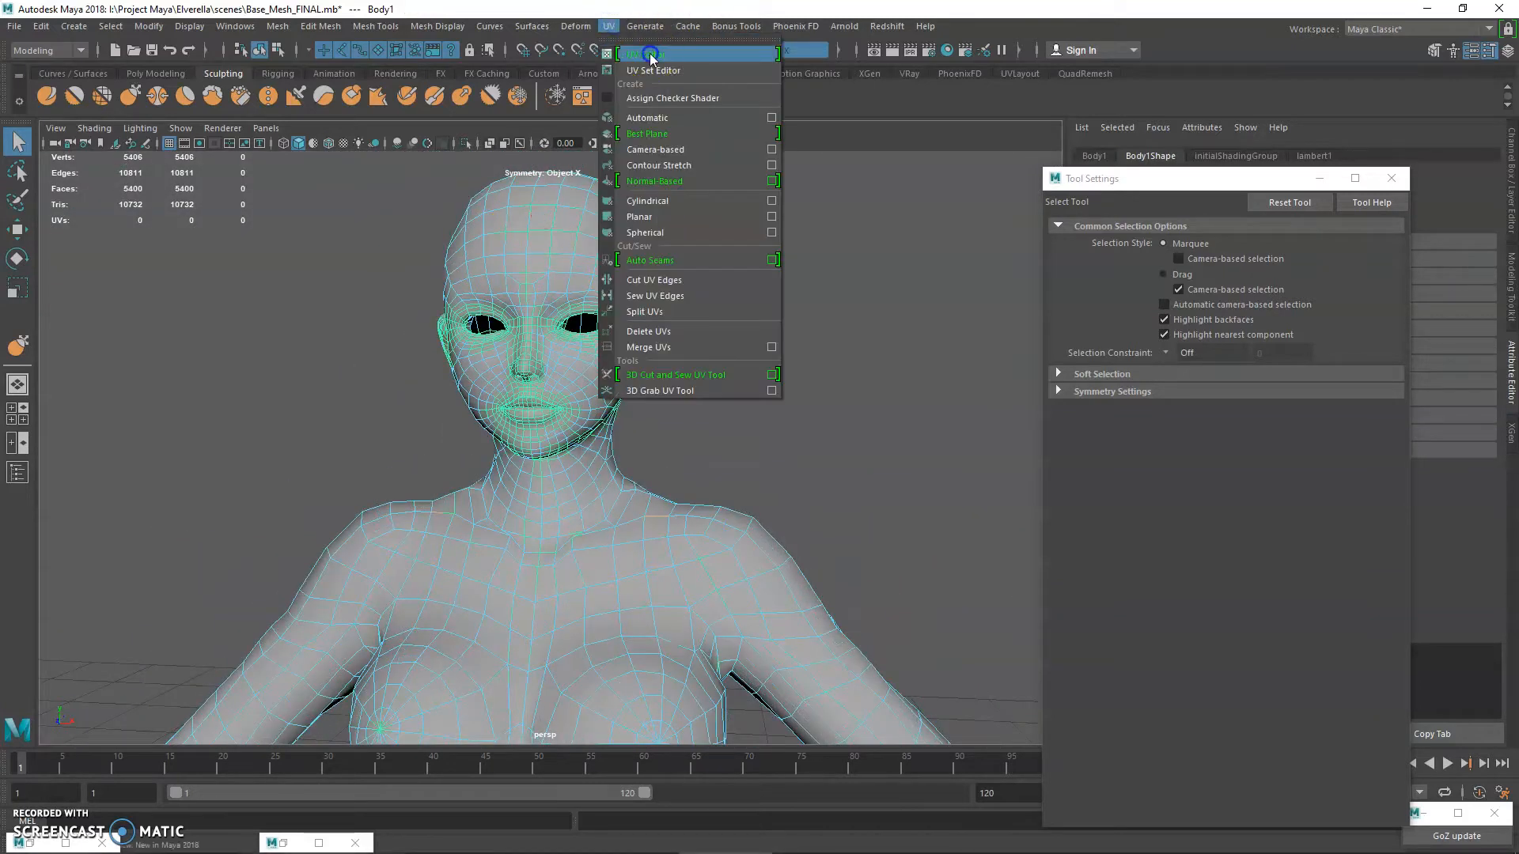
drag(953, 312, 925, 210)
alt+middle_drag(638, 411, 572, 409)
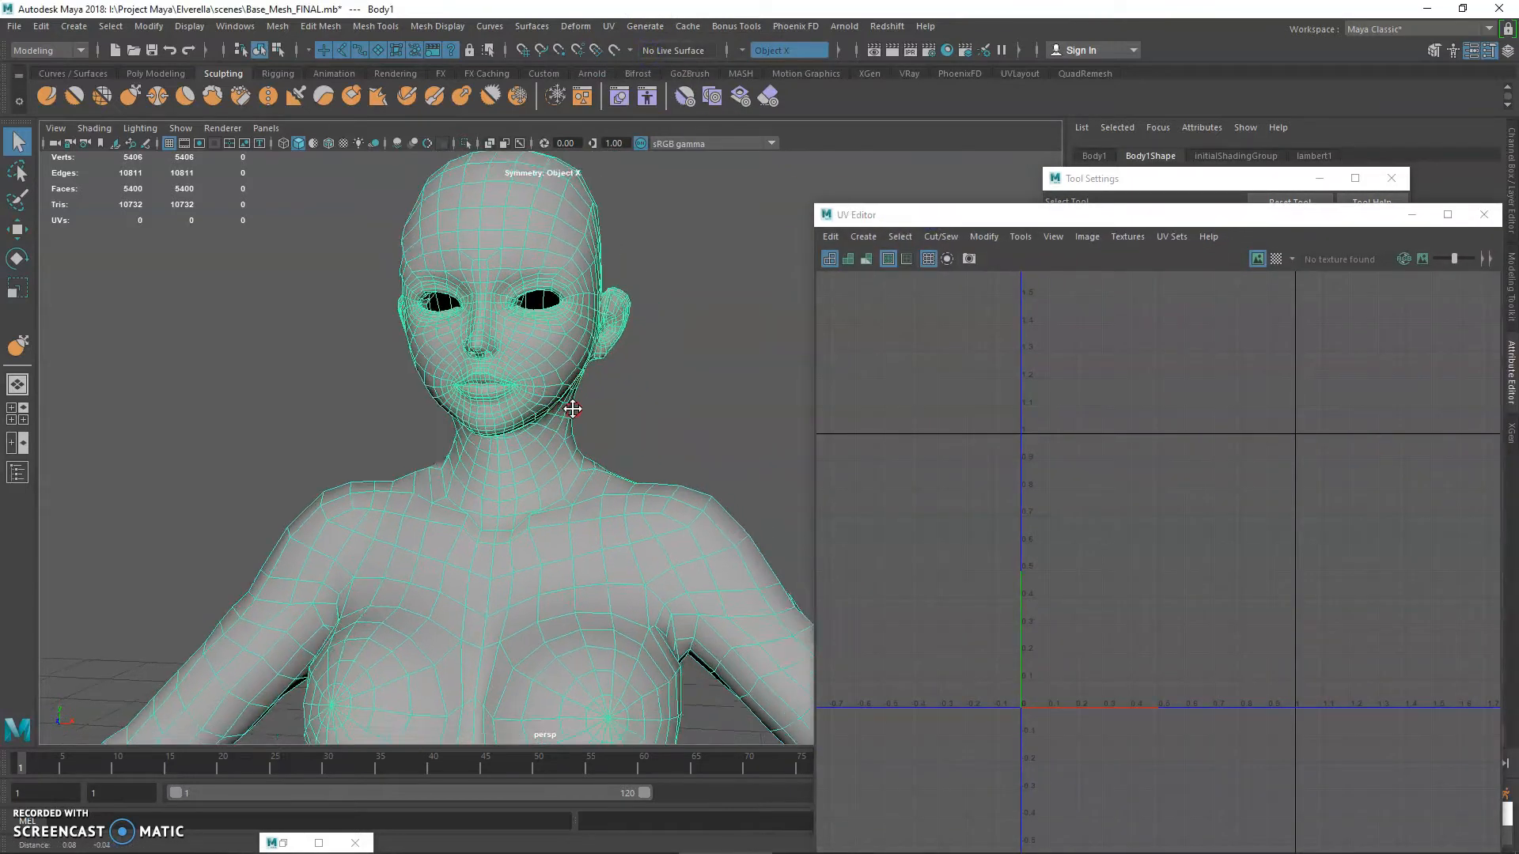
scroll(572, 409, down, 1)
click(550, 395)
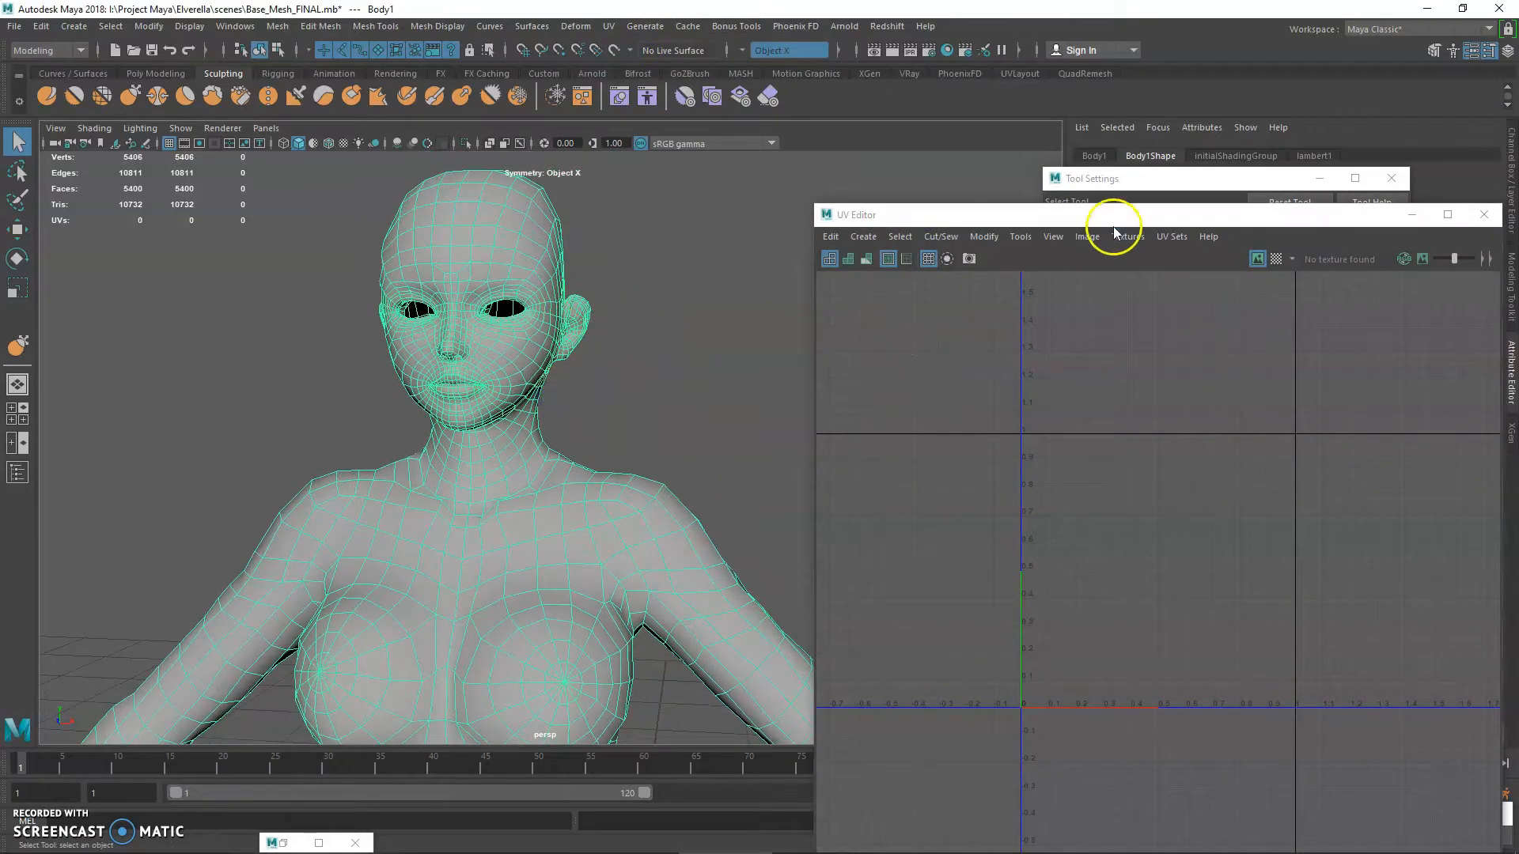
drag(1113, 227, 993, 210)
- Apply a planar UV projection to the body, projected from the Z axis and fitted to the bounding box
click(609, 26)
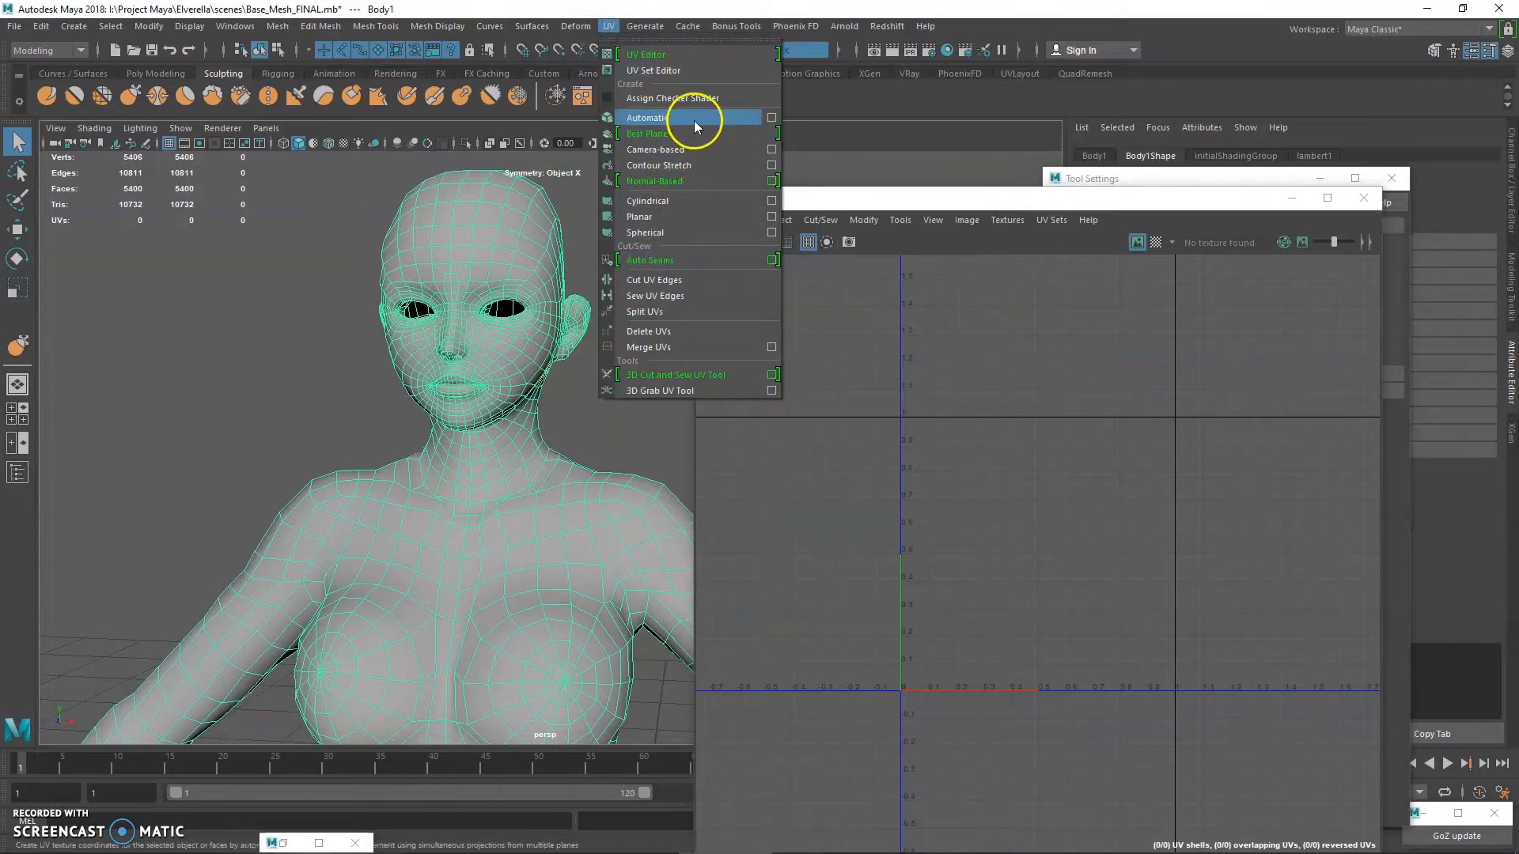
click(766, 217)
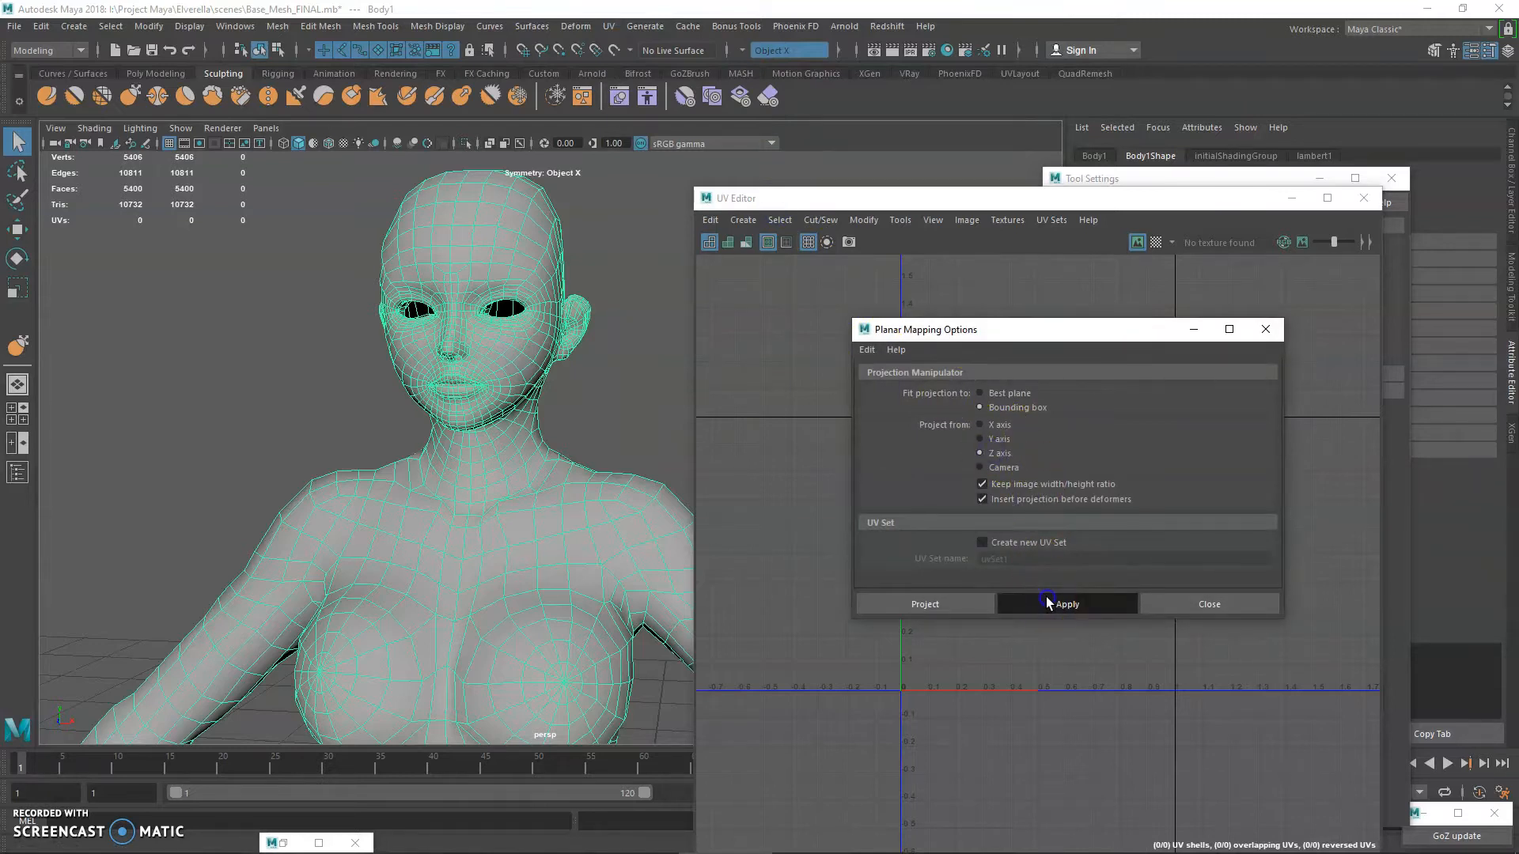
click(1048, 604)
click(1190, 599)
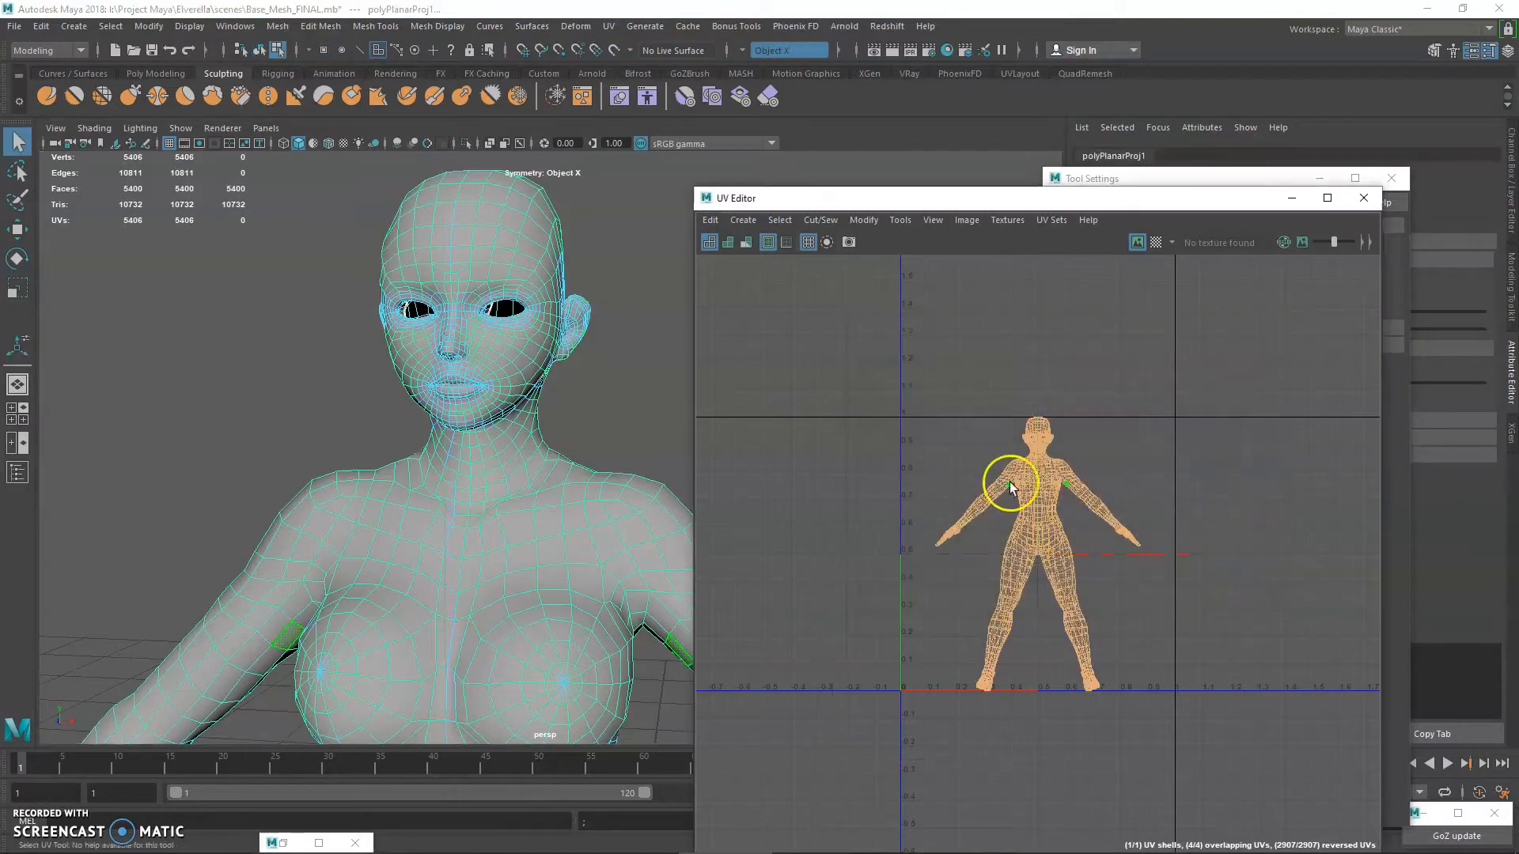
scroll(997, 469, up, 5)
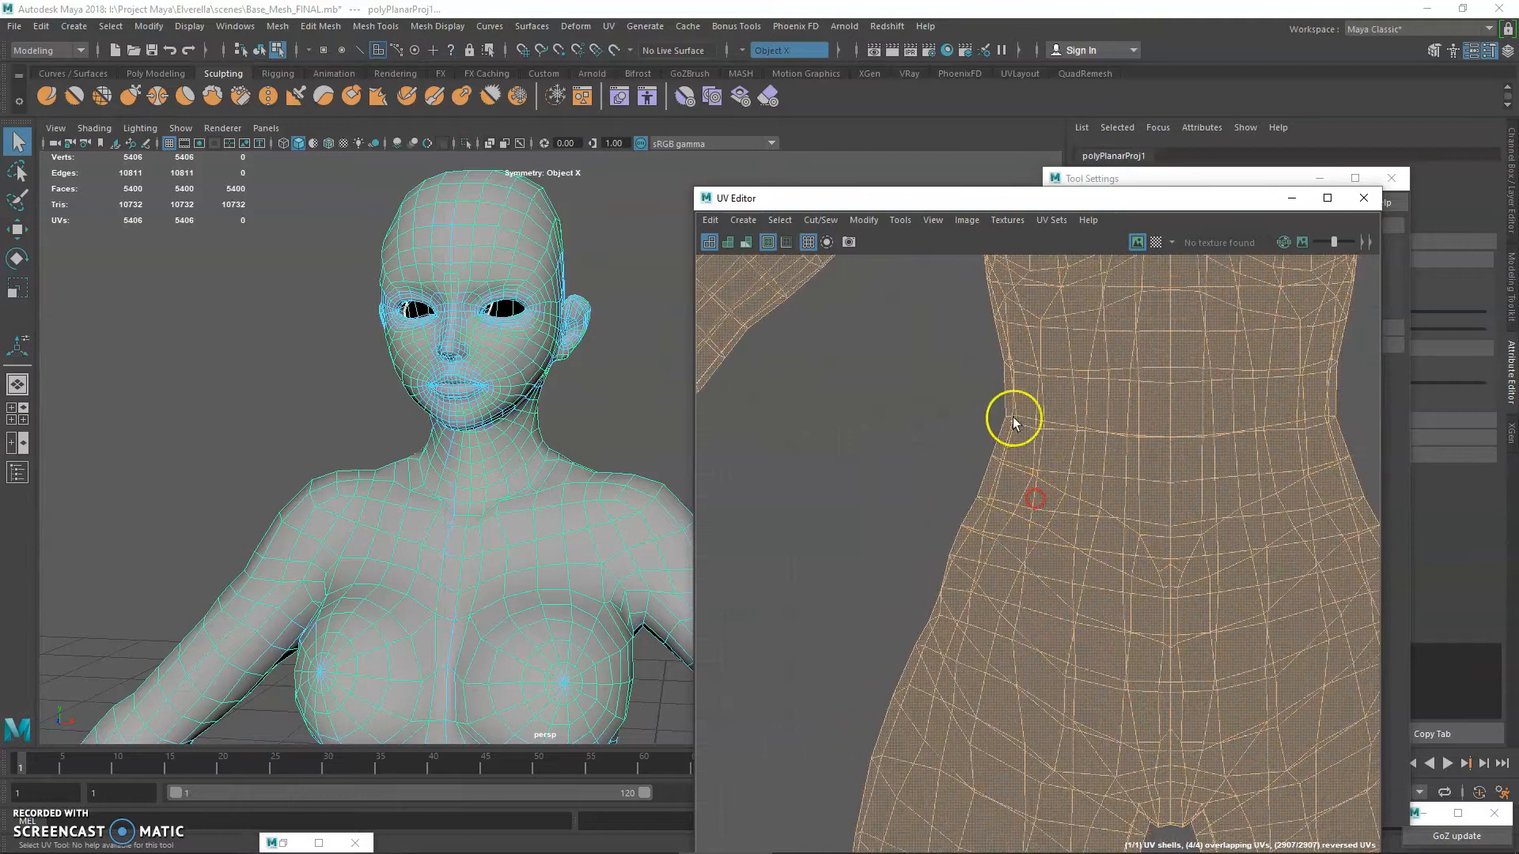
scroll(986, 375, down, 5)
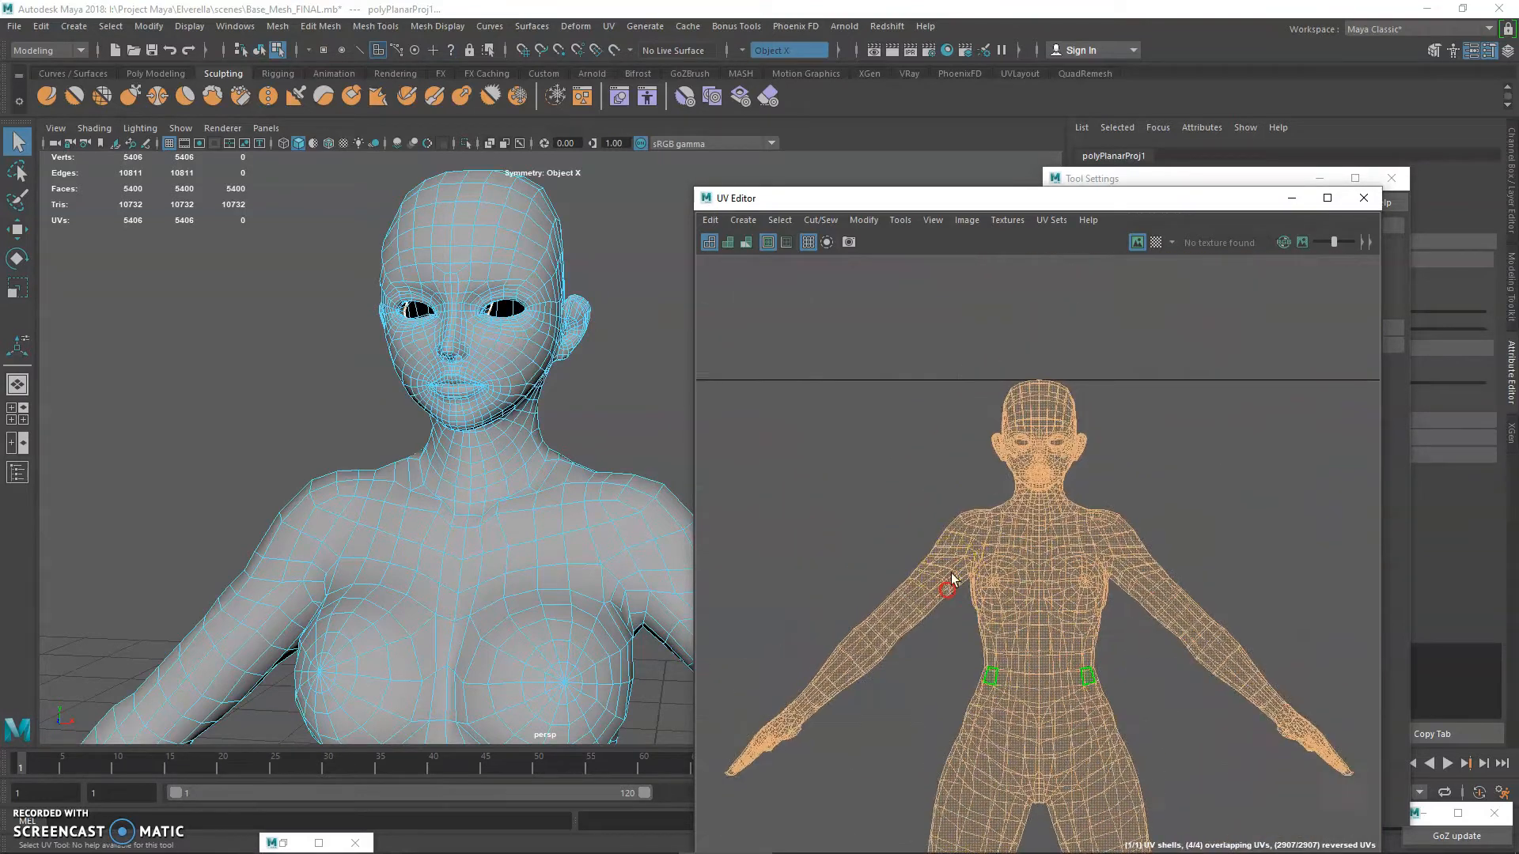
- Select the full edge loop around the base of the neck in edge mode
alt+drag(475, 458, 423, 480)
drag(1164, 204, 1324, 305)
alt+middle_drag(527, 431, 512, 402)
alt+right_drag(512, 402, 586, 458)
alt+drag(585, 458, 633, 486)
alt+middle_drag(596, 451, 610, 458)
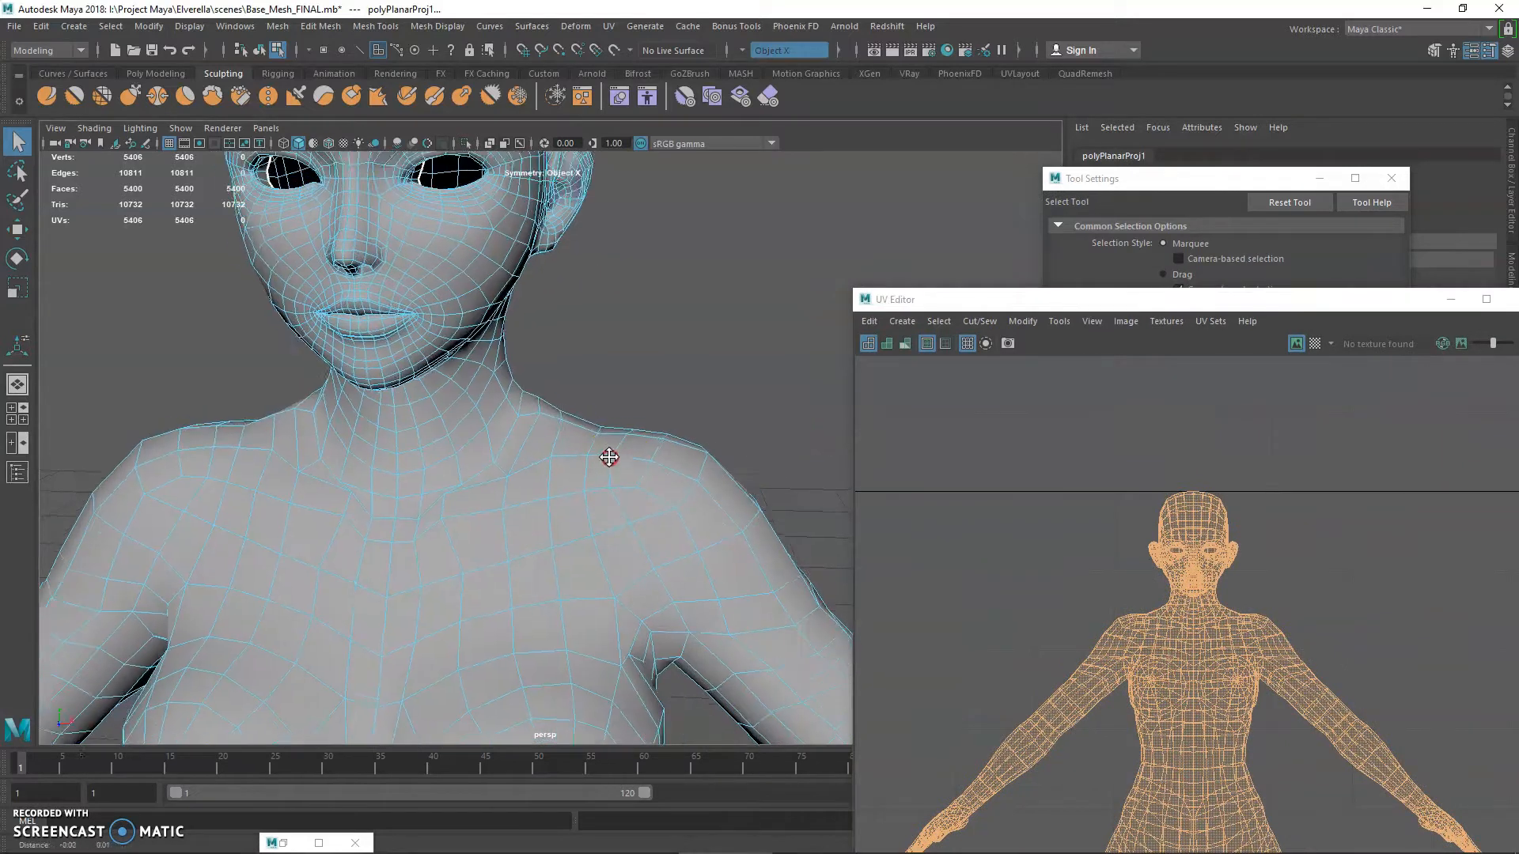
alt+drag(611, 458, 674, 505)
alt+right_drag(628, 501, 646, 489)
right_drag(471, 412, 468, 356)
alt+drag(823, 365, 752, 363)
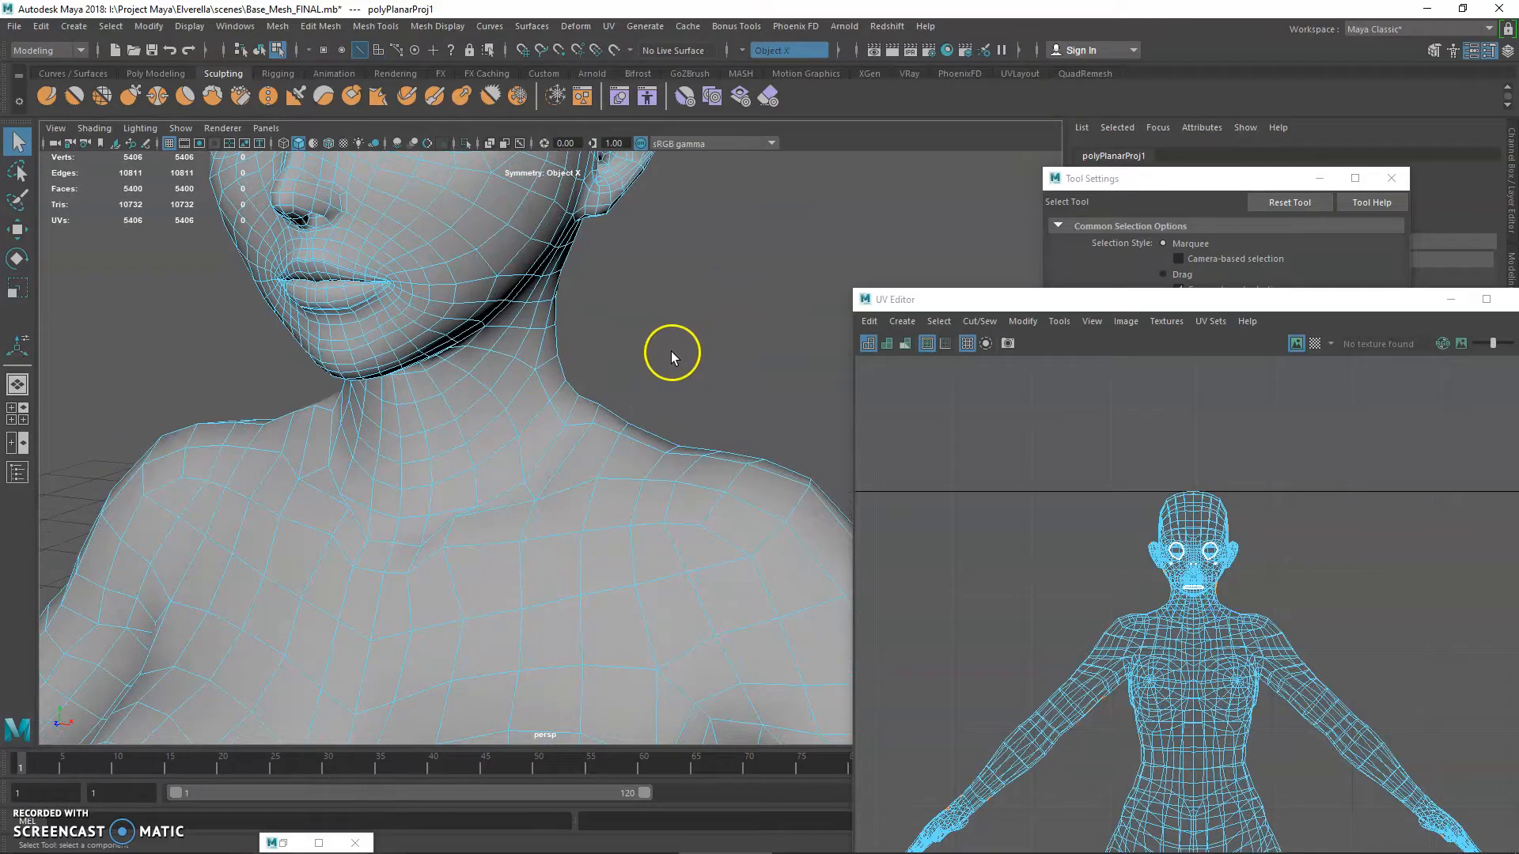
click(433, 478)
double_click(446, 479)
alt+drag(644, 417, 495, 455)
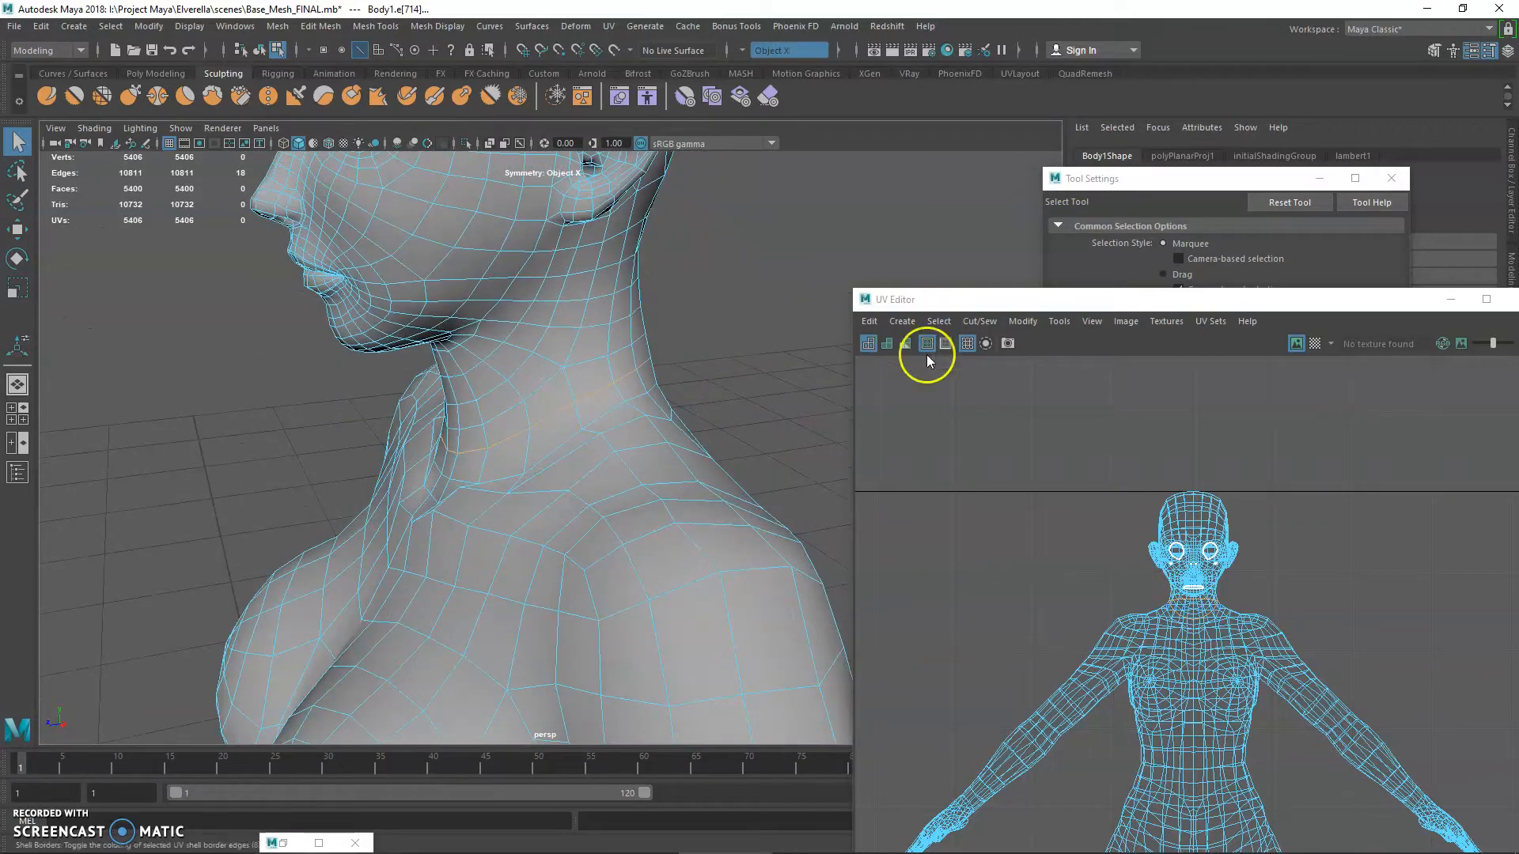
- Cut the UVs along the selected neck edge loop and reposition the UV Editor beside the model
drag(957, 299, 862, 317)
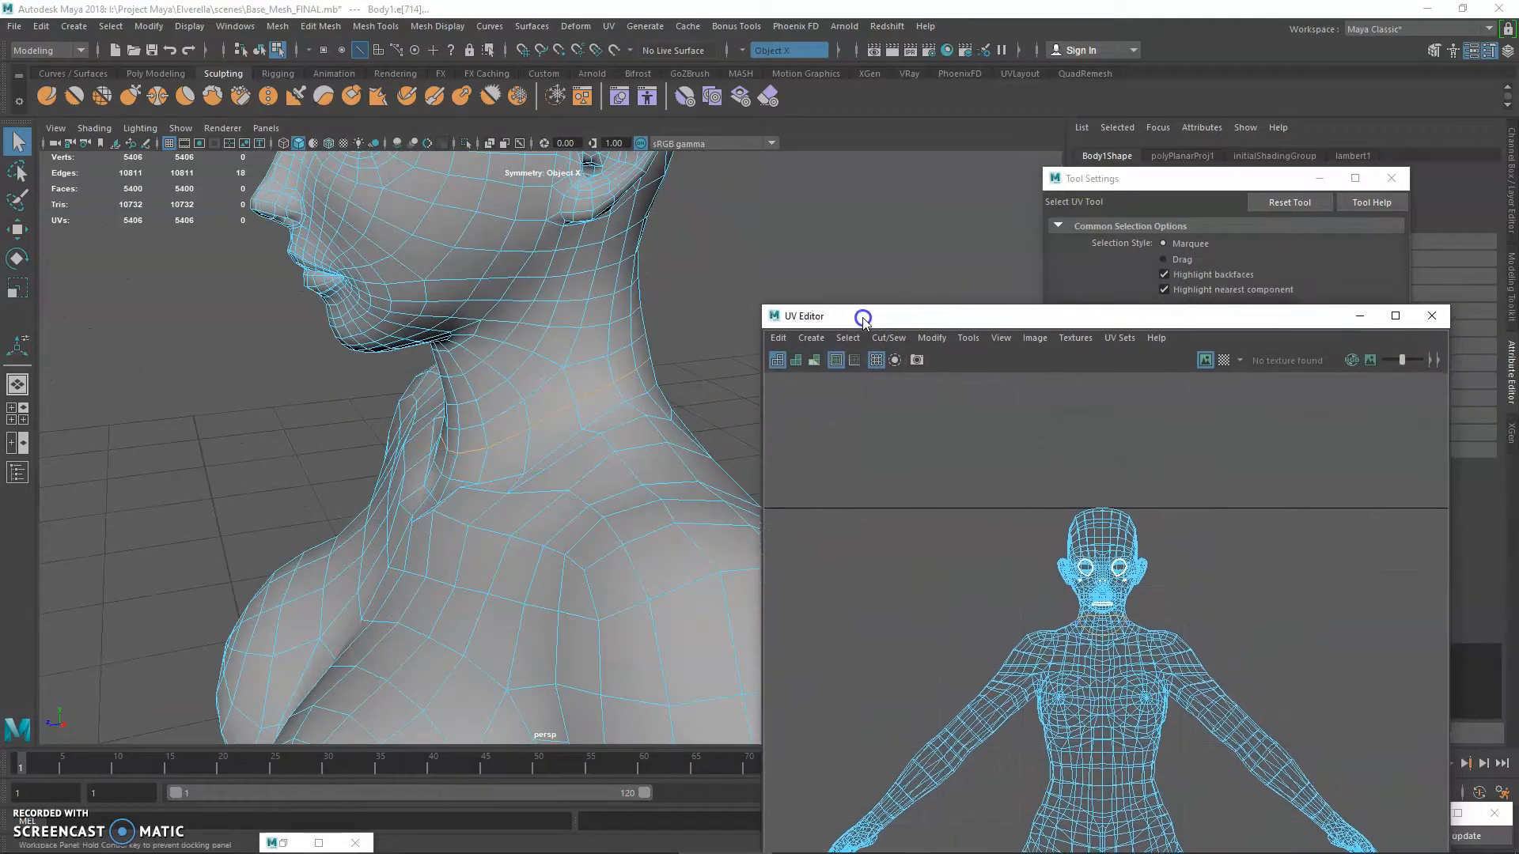
click(155, 73)
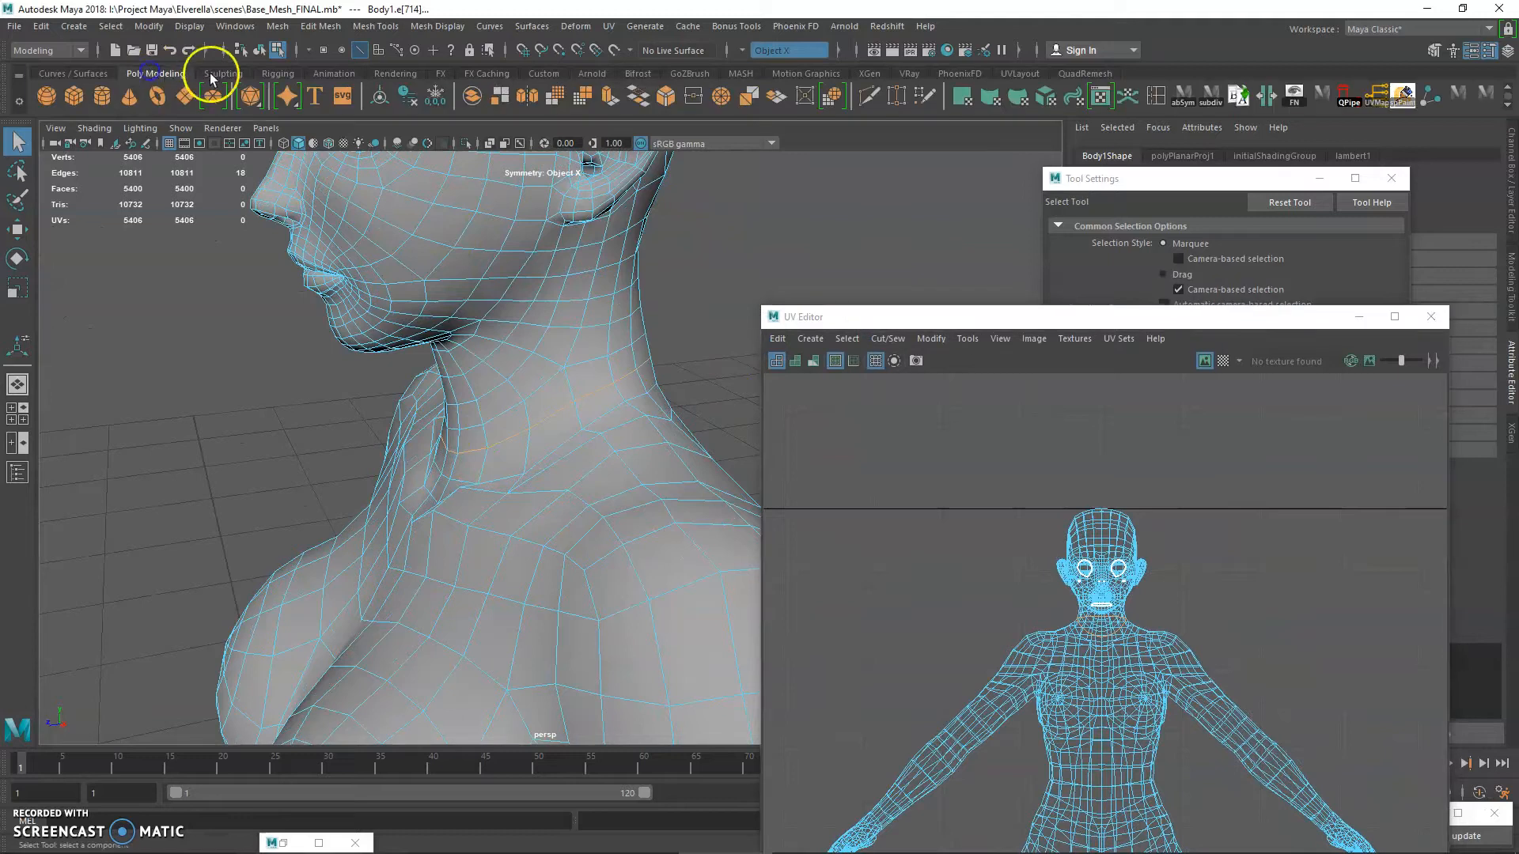
click(1264, 96)
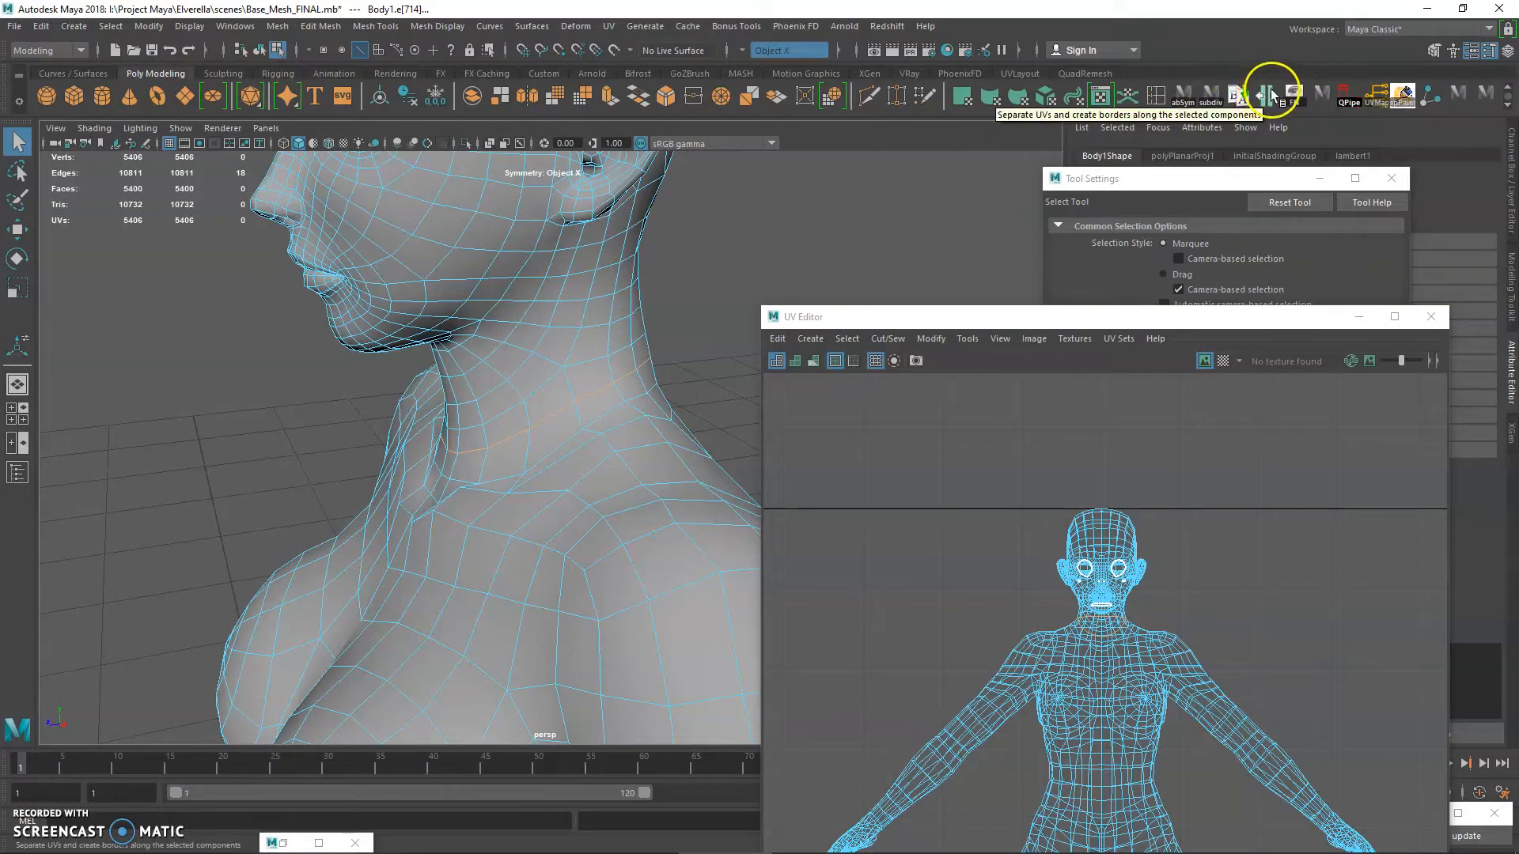
click(608, 26)
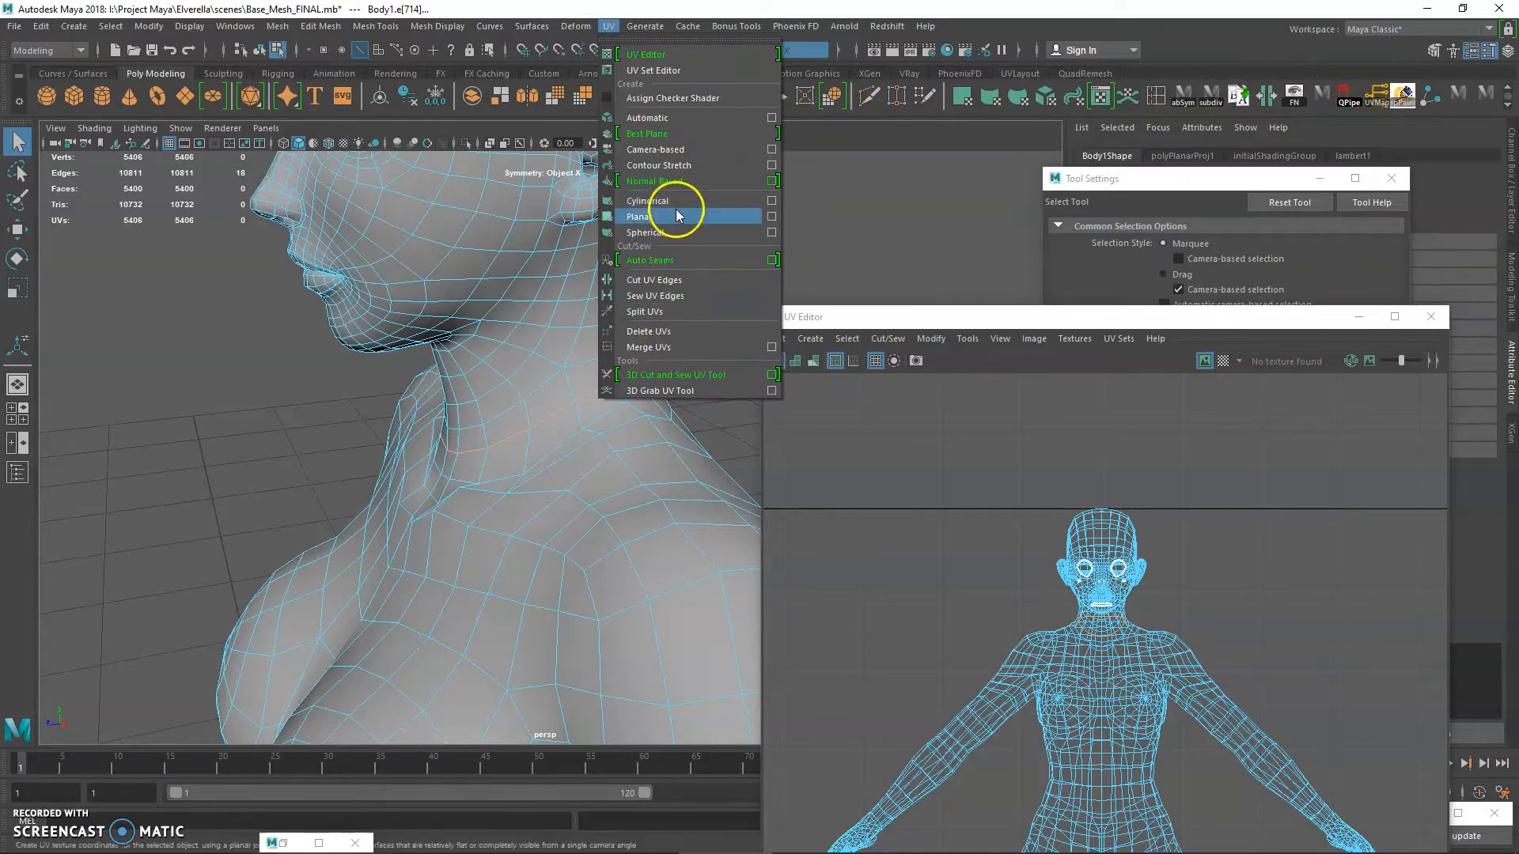
click(667, 282)
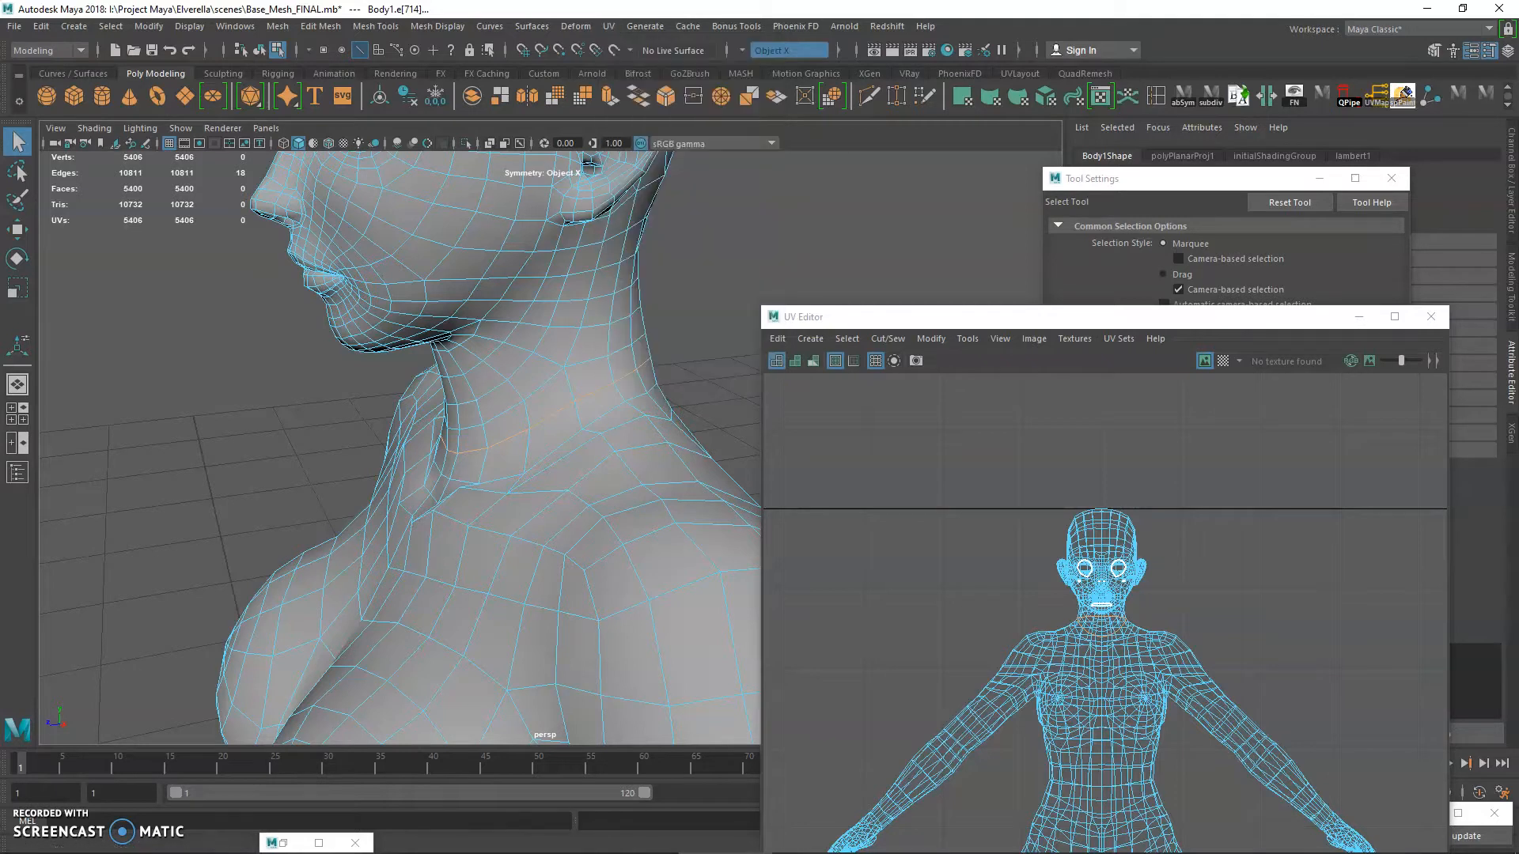
click(1264, 96)
drag(1098, 326, 1010, 144)
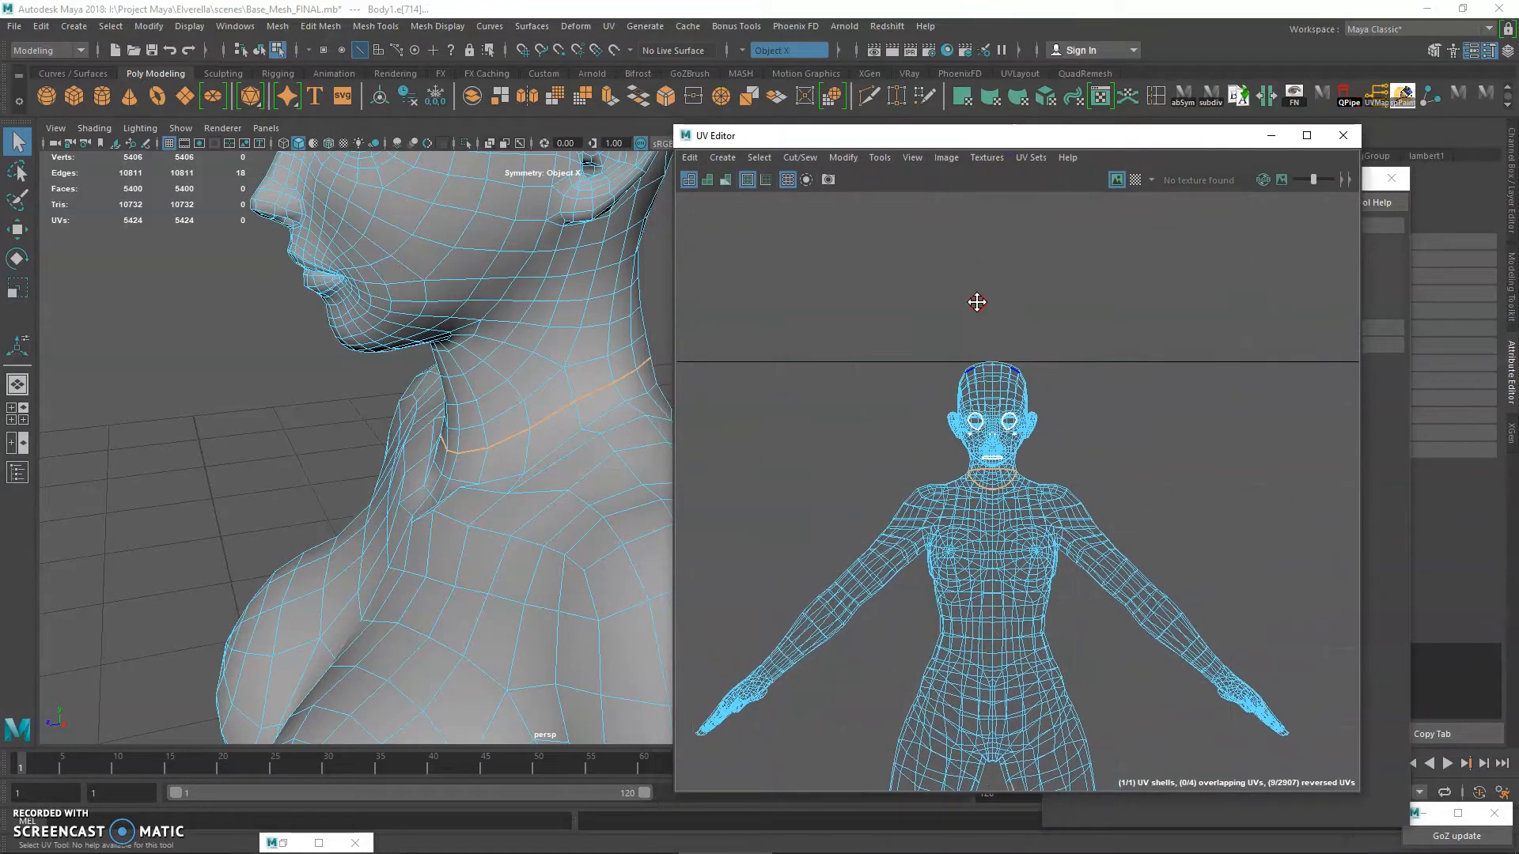
- Select the entire head UV shell and move it up, clear of the body shell
alt+middle_drag(983, 295, 966, 319)
alt+right_drag(959, 329, 1119, 427)
right_drag(973, 429, 1064, 419)
drag(975, 382, 1059, 452)
ctrl+right_drag(1021, 436, 1052, 457)
key(w)
drag(973, 494, 890, 331)
- Switch to edge mode and select the centre line of edges running up the back of the neck and head
alt+drag(329, 424, 211, 444)
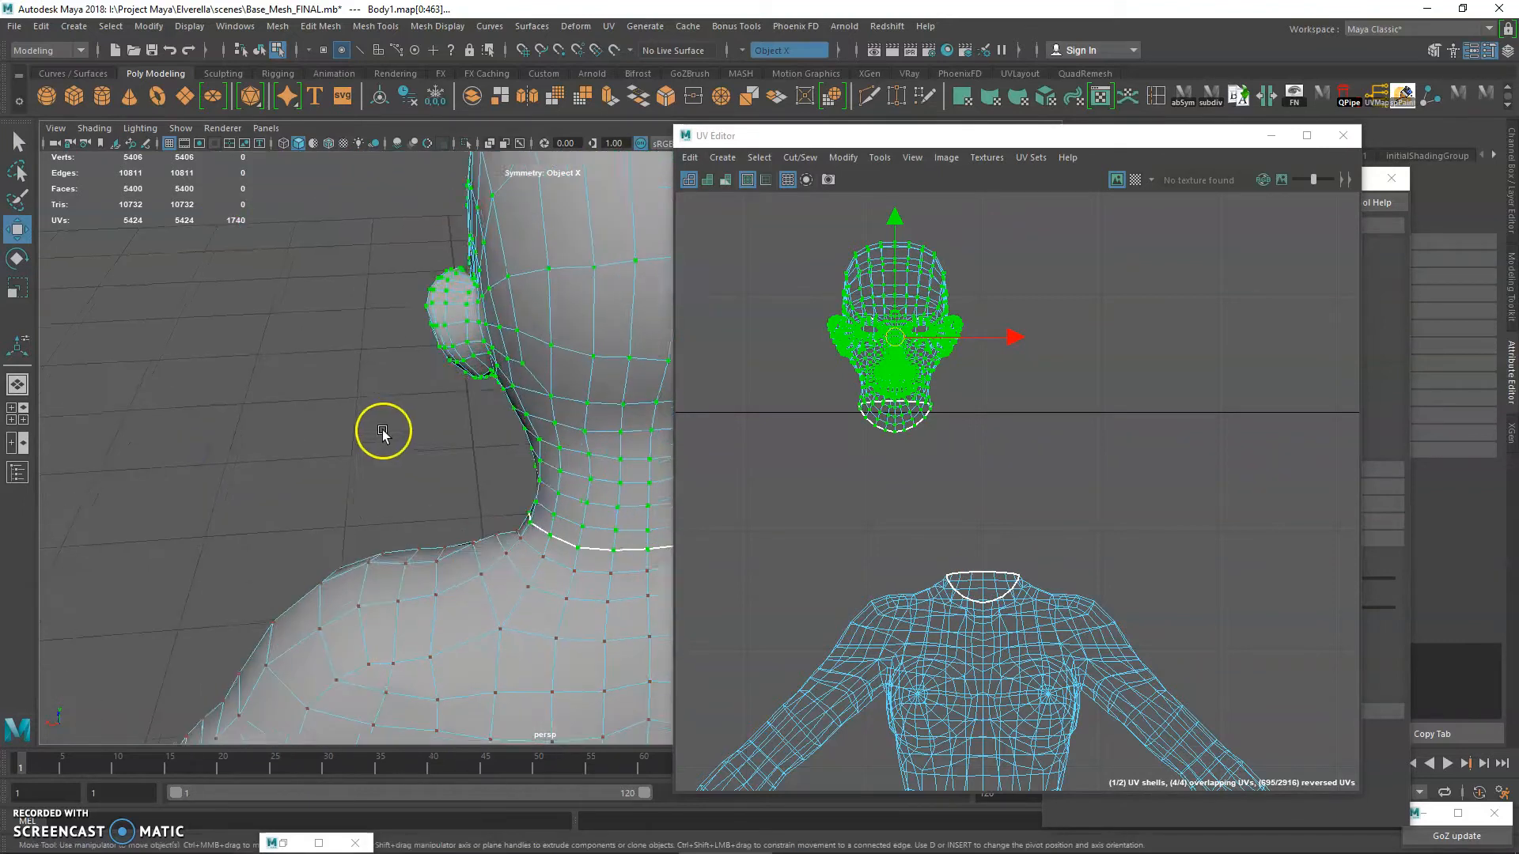
alt+drag(380, 430, 135, 502)
key(q)
right_drag(410, 305, 399, 238)
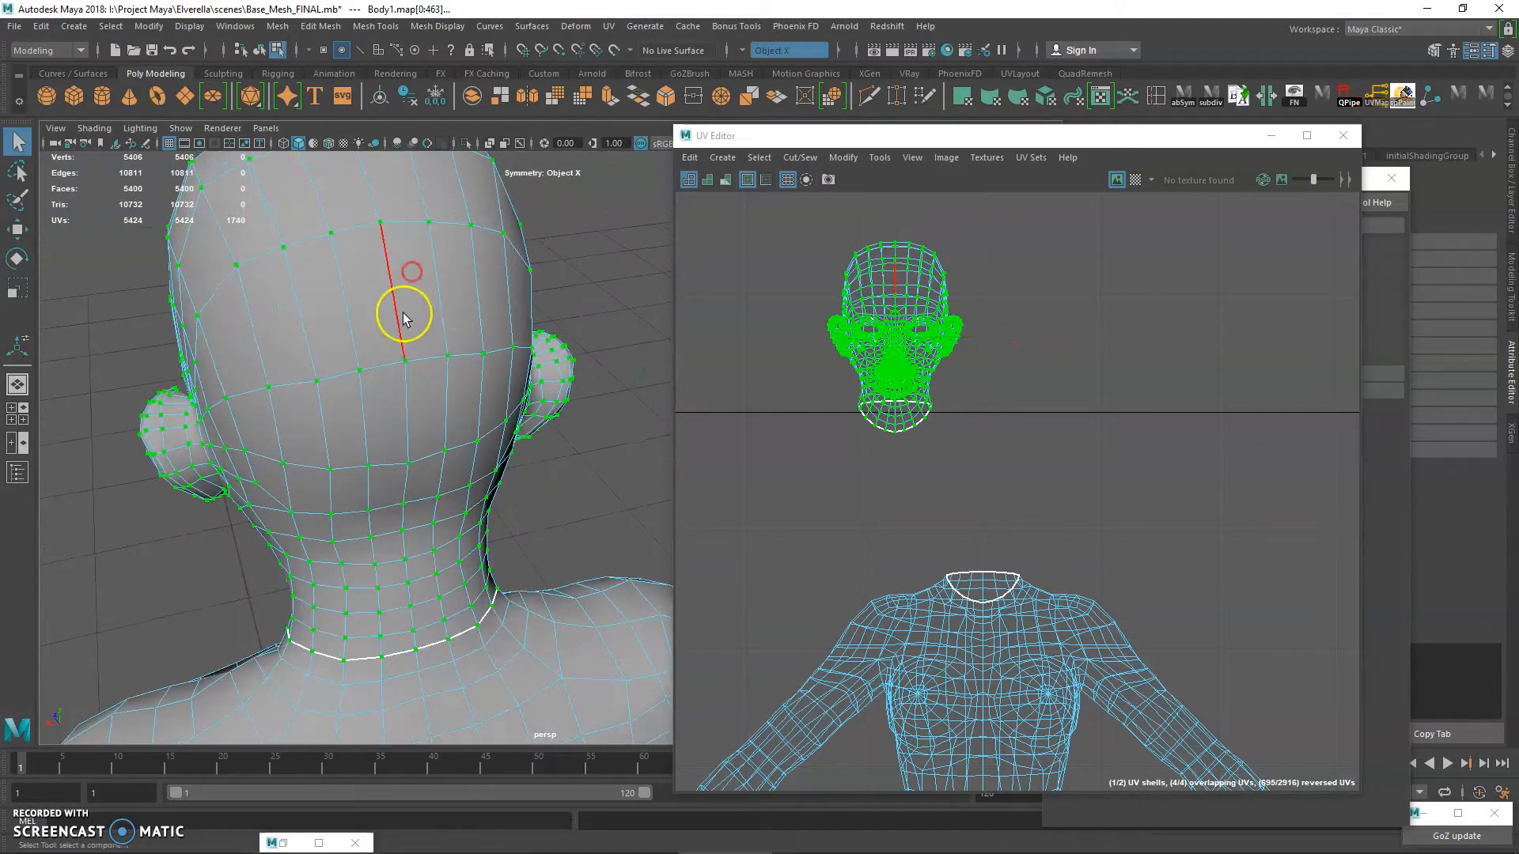
click(400, 651)
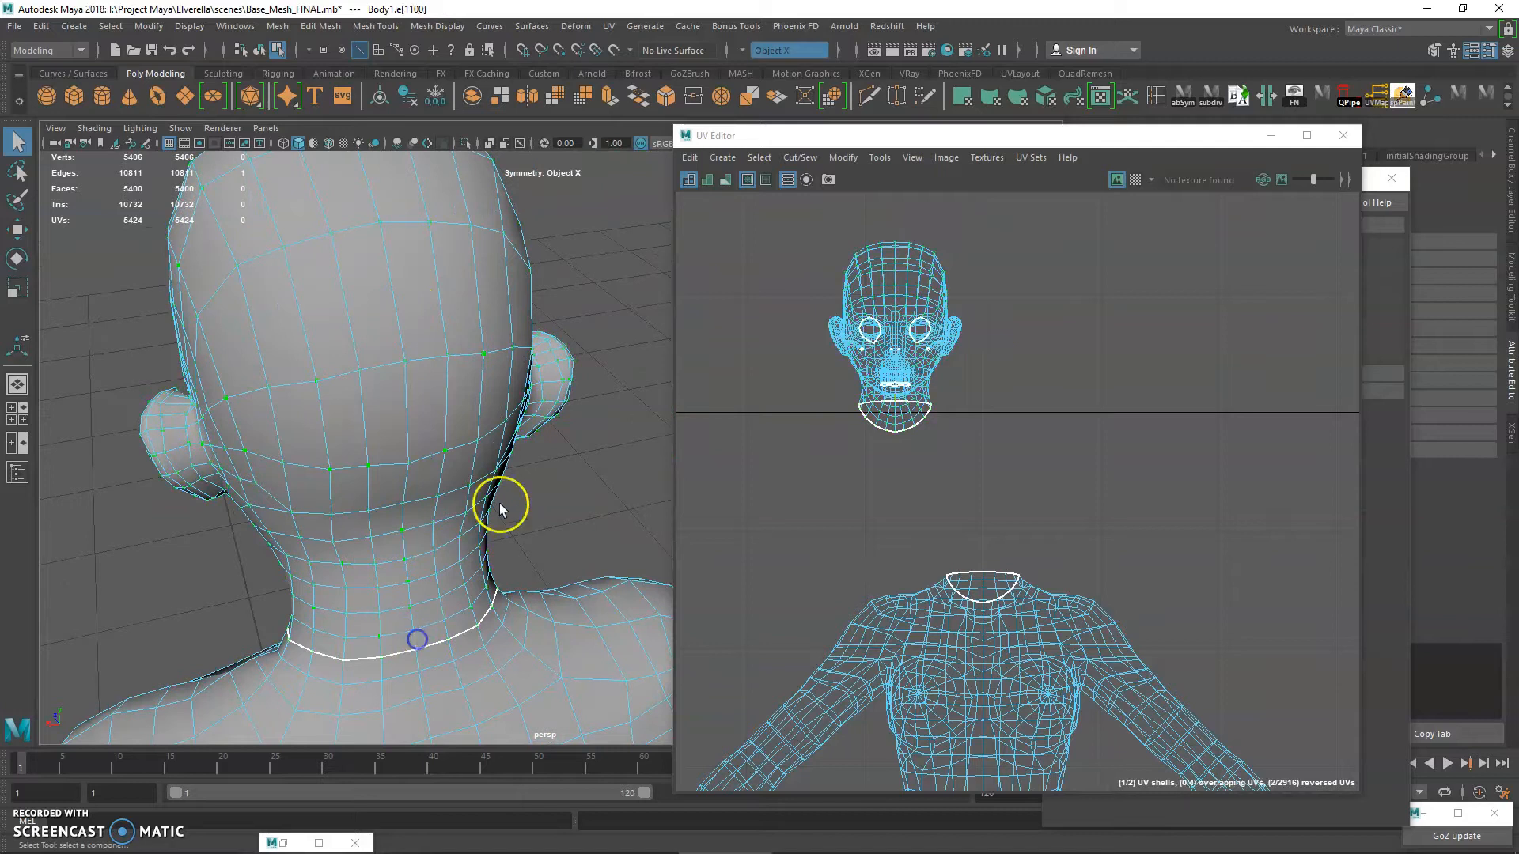
drag(858, 140, 982, 183)
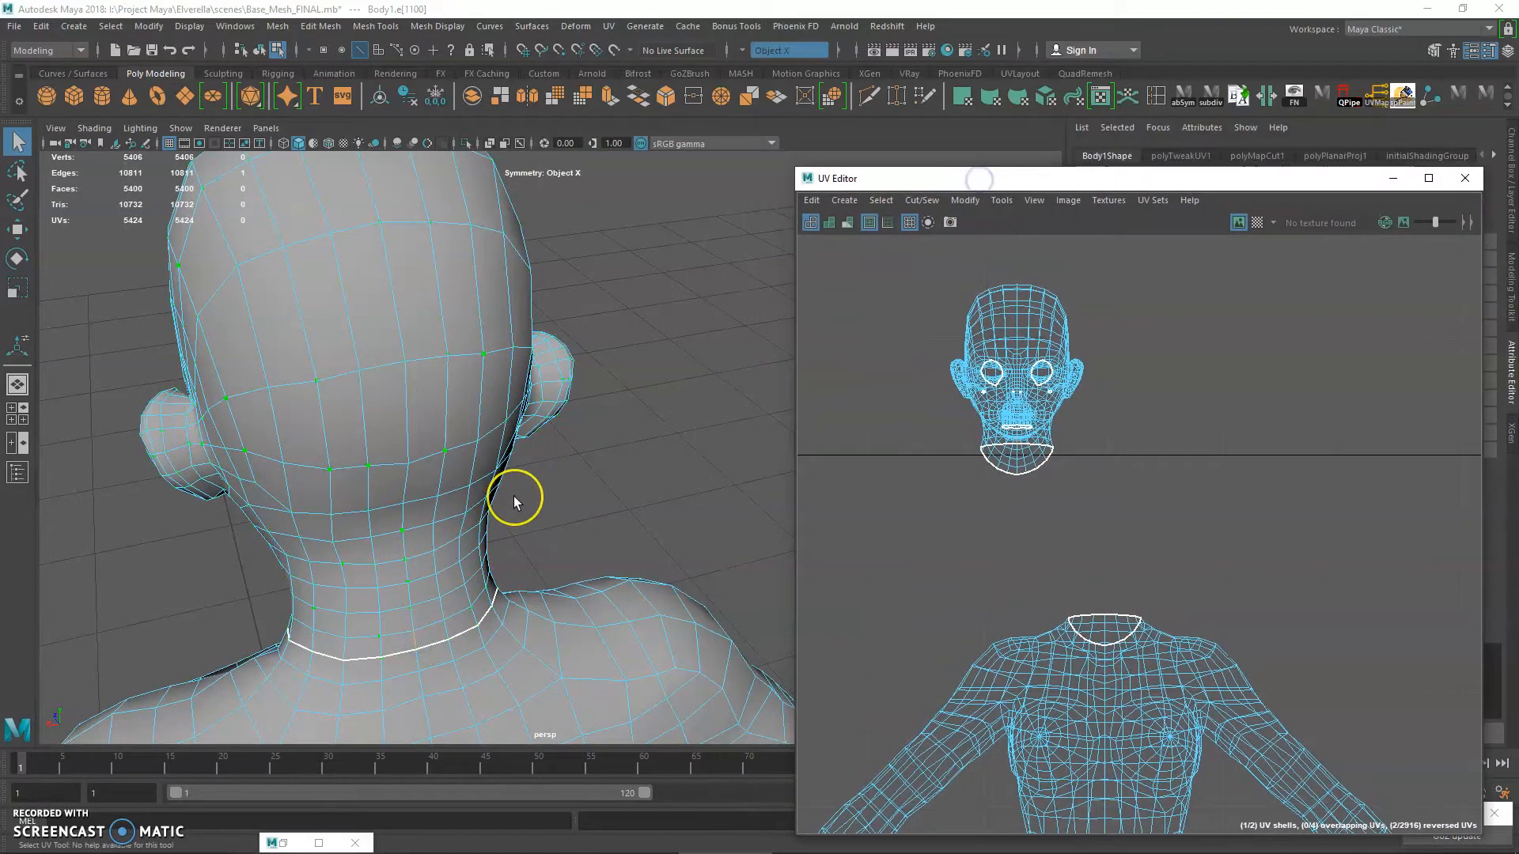
alt+drag(512, 492, 500, 461)
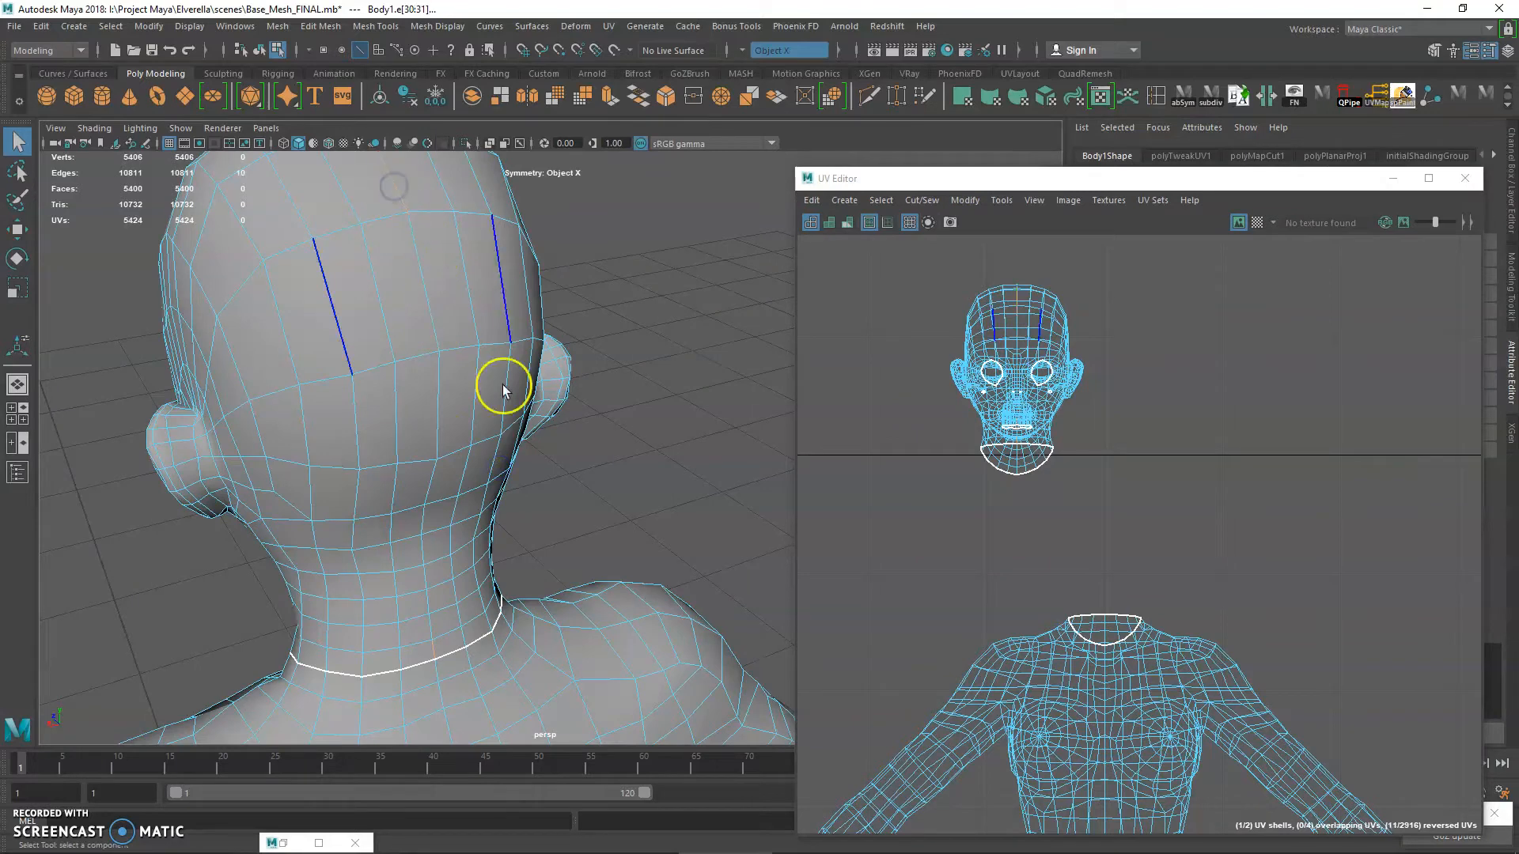
- Check the head layout in the browser's UV reference, extend the back seam selection over the crown, and cut the UVs along it
click(87, 838)
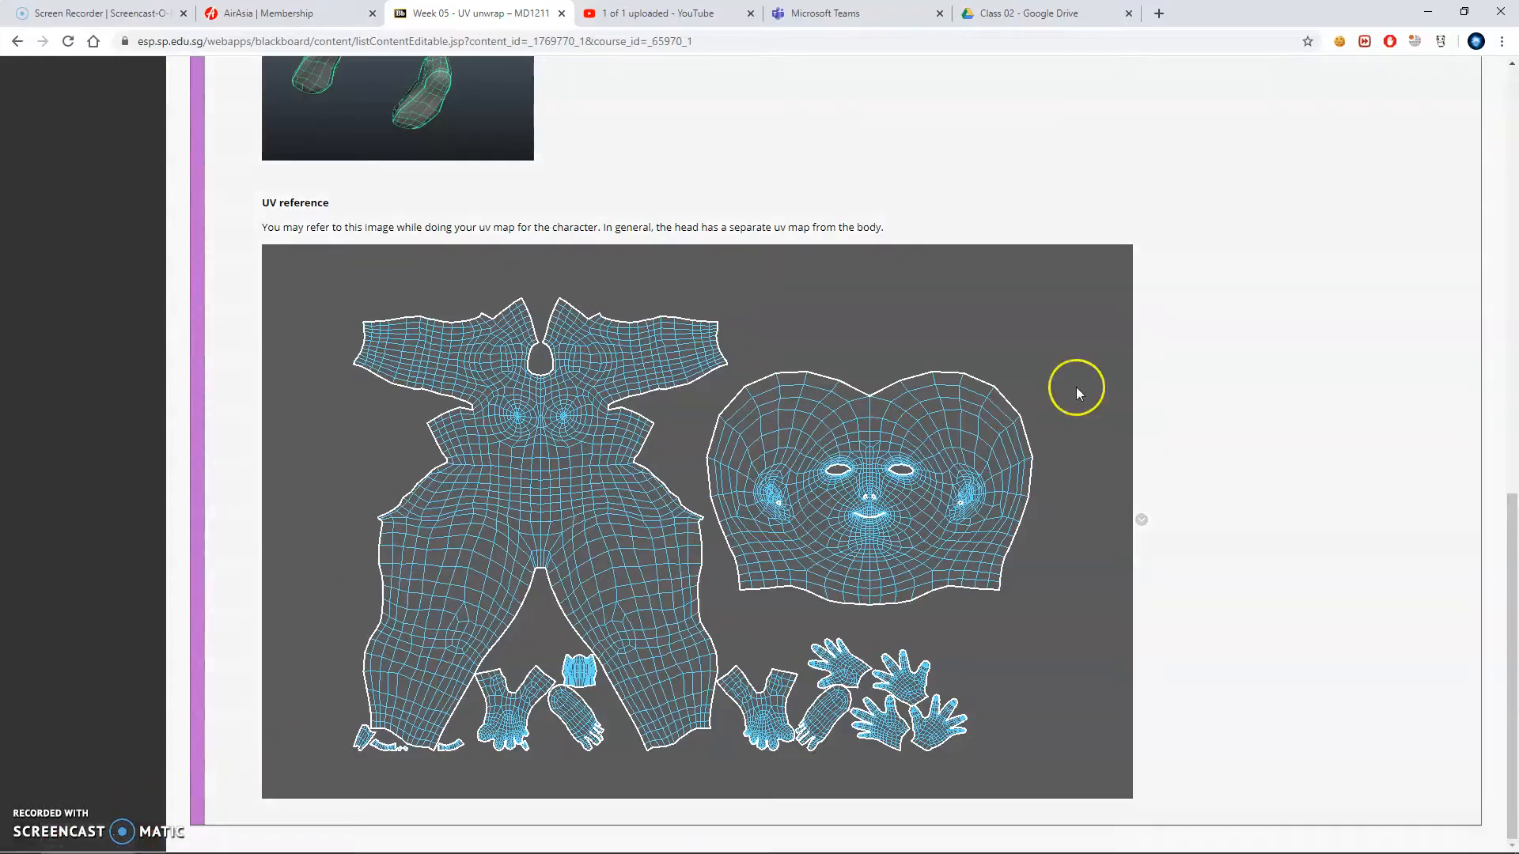
key(alt+Tab)
alt+drag(434, 351, 542, 389)
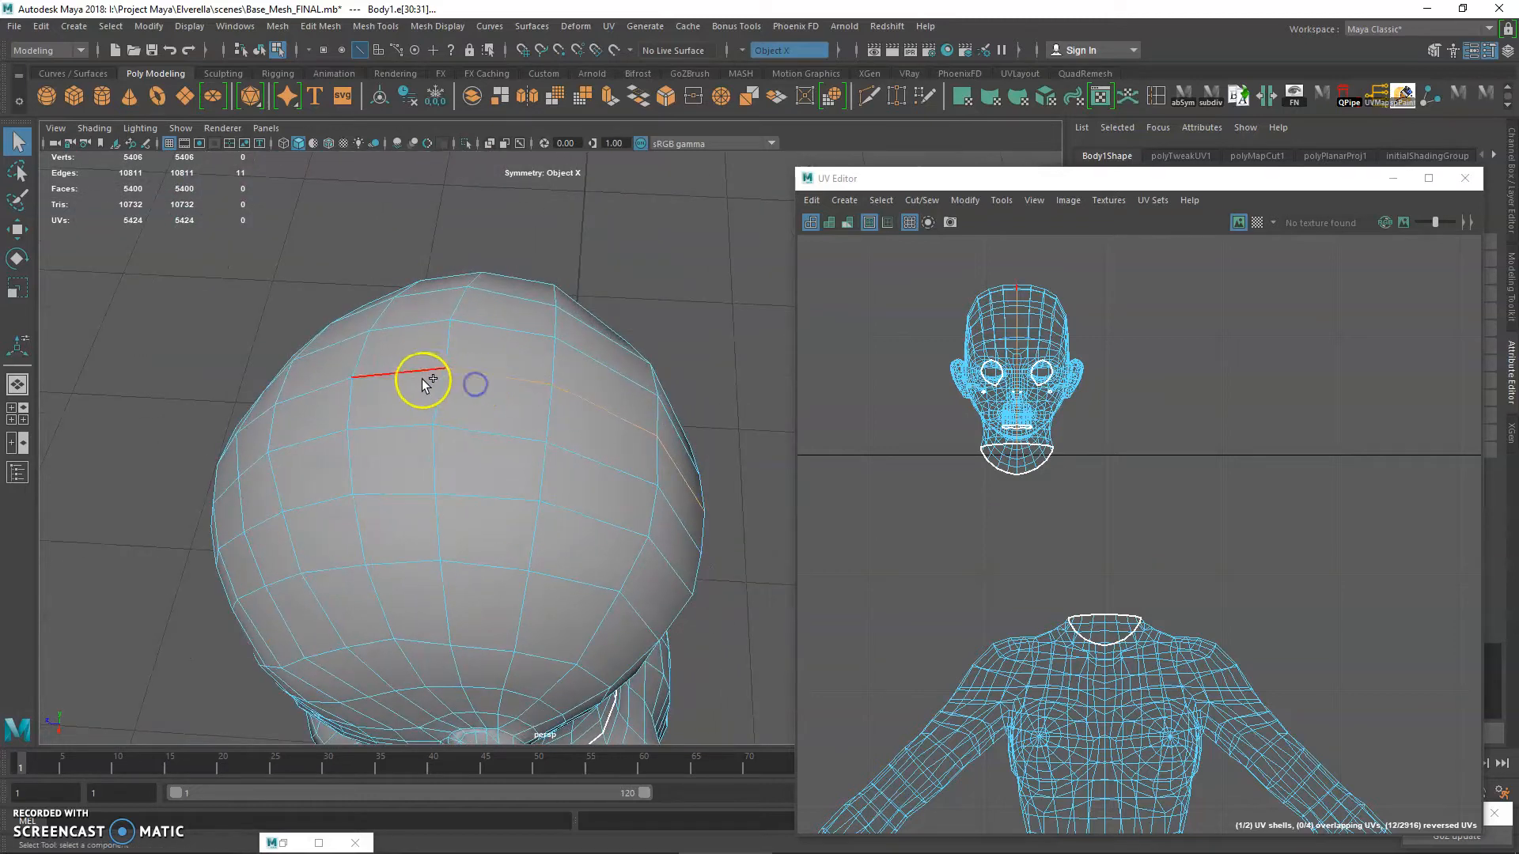
alt+drag(261, 428, 314, 417)
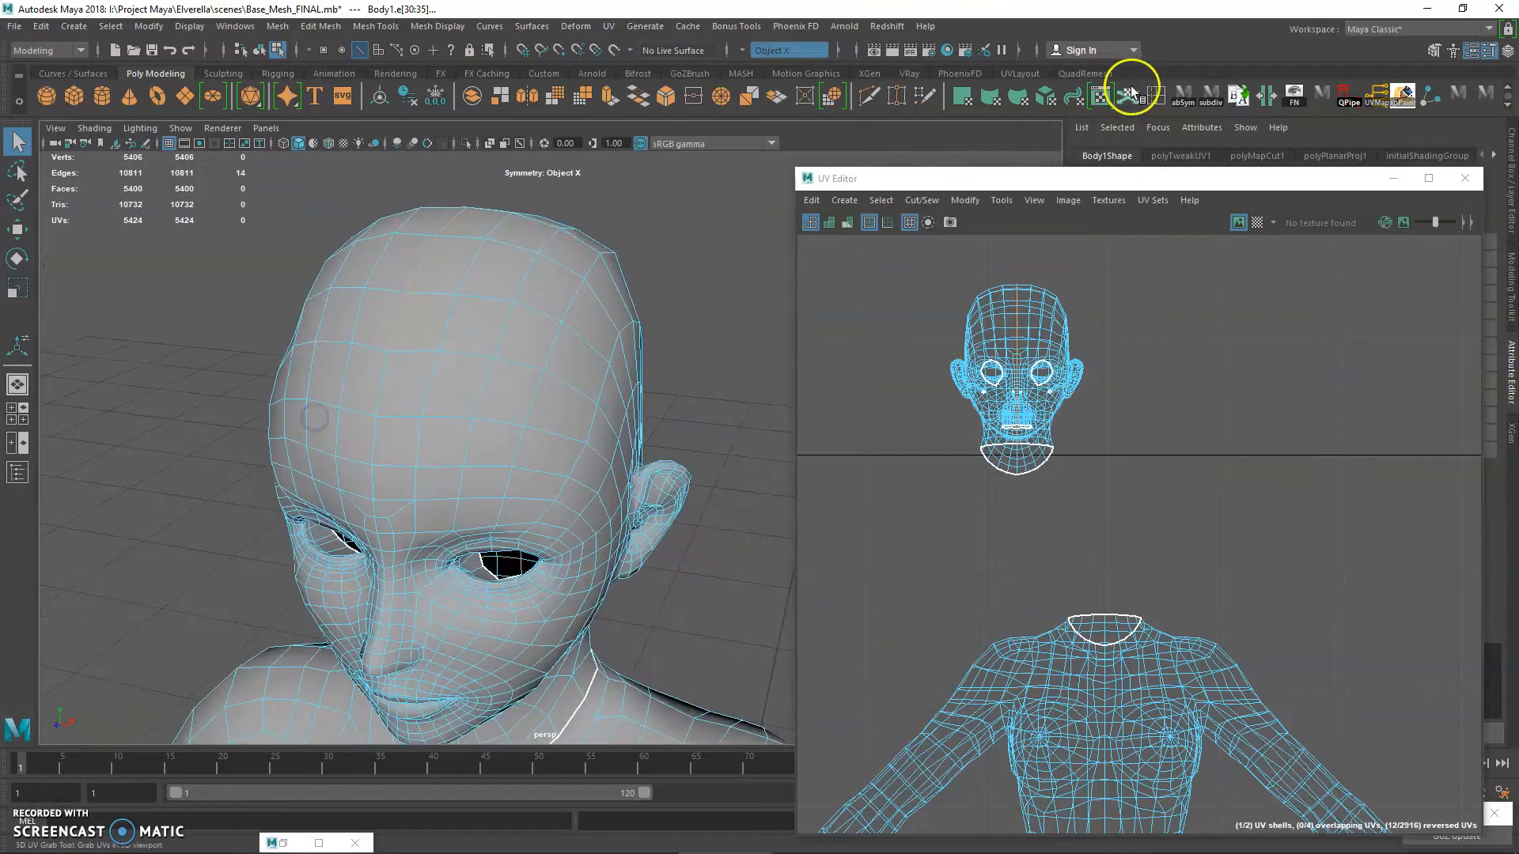
click(1266, 95)
- Select the edge loop where the mouth cavity meets the lips from inside the head and cut the UVs along it
alt+drag(589, 380, 295, 390)
alt+right_drag(295, 390, 797, 640)
alt+right_drag(229, 202, 609, 623)
alt+drag(609, 625, 369, 553)
key(alt+Tab)
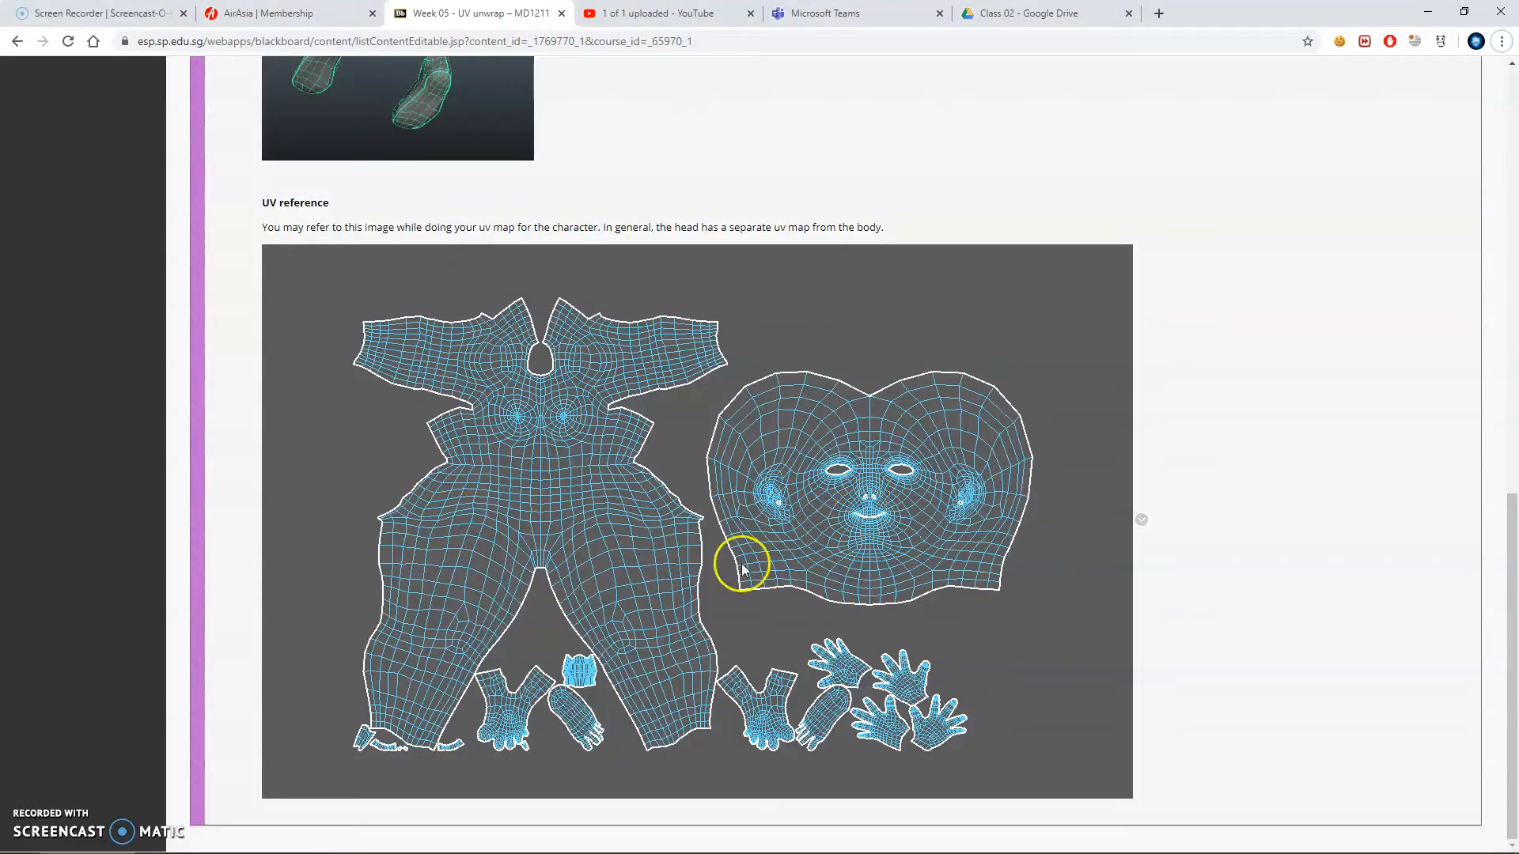
key(alt+Tab)
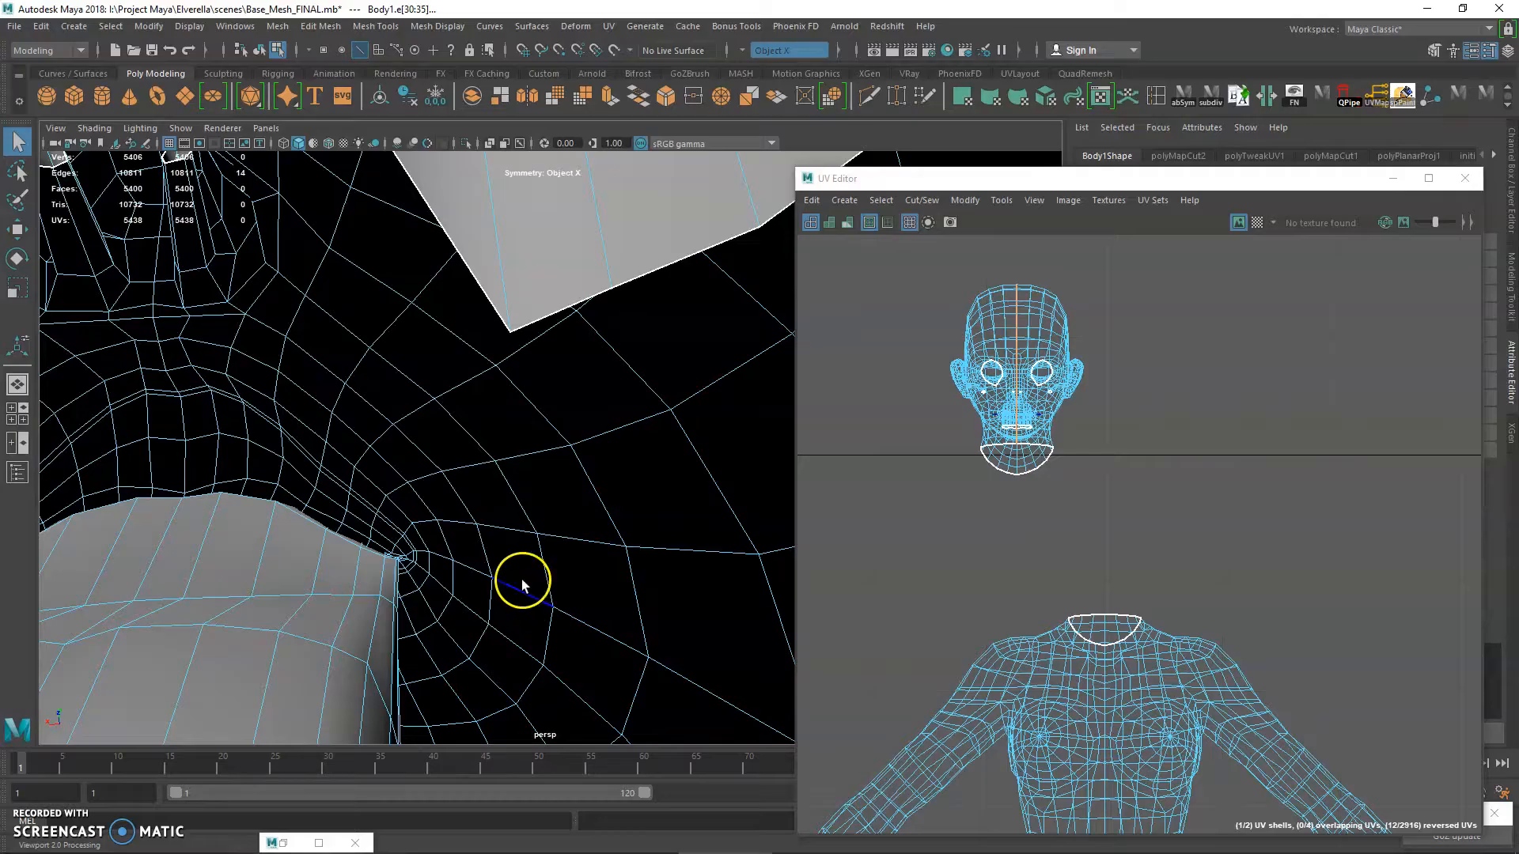
alt+drag(533, 592, 458, 578)
alt+middle_drag(402, 575, 546, 558)
mouse_move(570, 555)
alt+mouse_down()
mouse_move(402, 554)
mouse_move(454, 535)
alt+mouse_up()
double_click(637, 514)
mouse_move(637, 512)
alt+mouse_down()
mouse_move(617, 509)
mouse_move(640, 495)
mouse_move(584, 454)
mouse_move(559, 461)
mouse_move(610, 424)
mouse_move(549, 485)
mouse_move(563, 431)
mouse_move(590, 451)
mouse_move(465, 539)
alt+mouse_up()
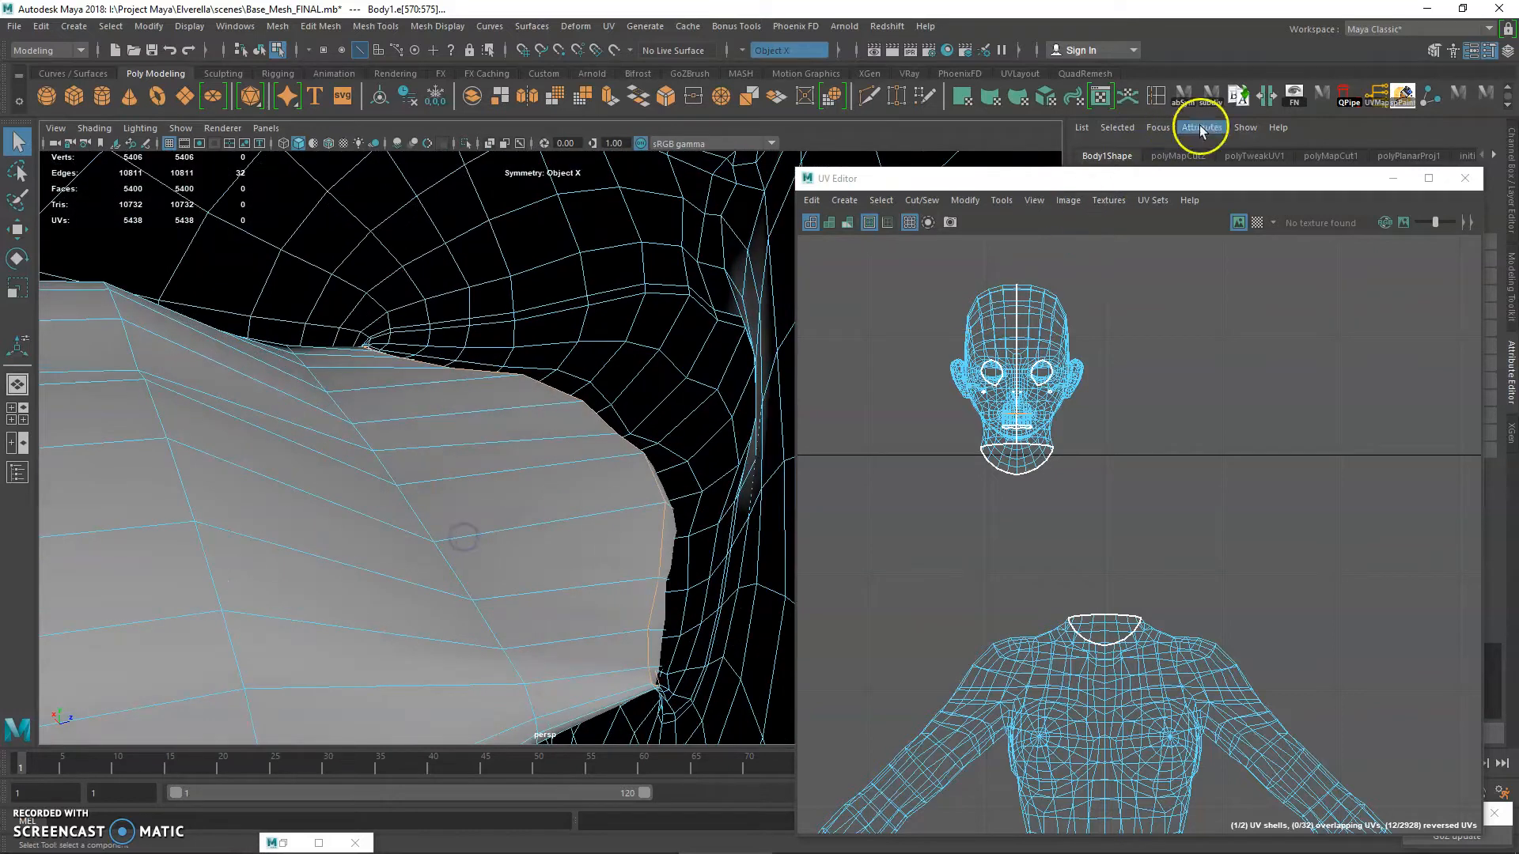
click(1266, 94)
- Move the head UV shell aside from the mouth cavity shell and select the mouth cavity shell
ctrl+right_drag(1063, 314, 1119, 332)
key(w)
drag(1022, 375, 1074, 464)
drag(1015, 409, 1015, 408)
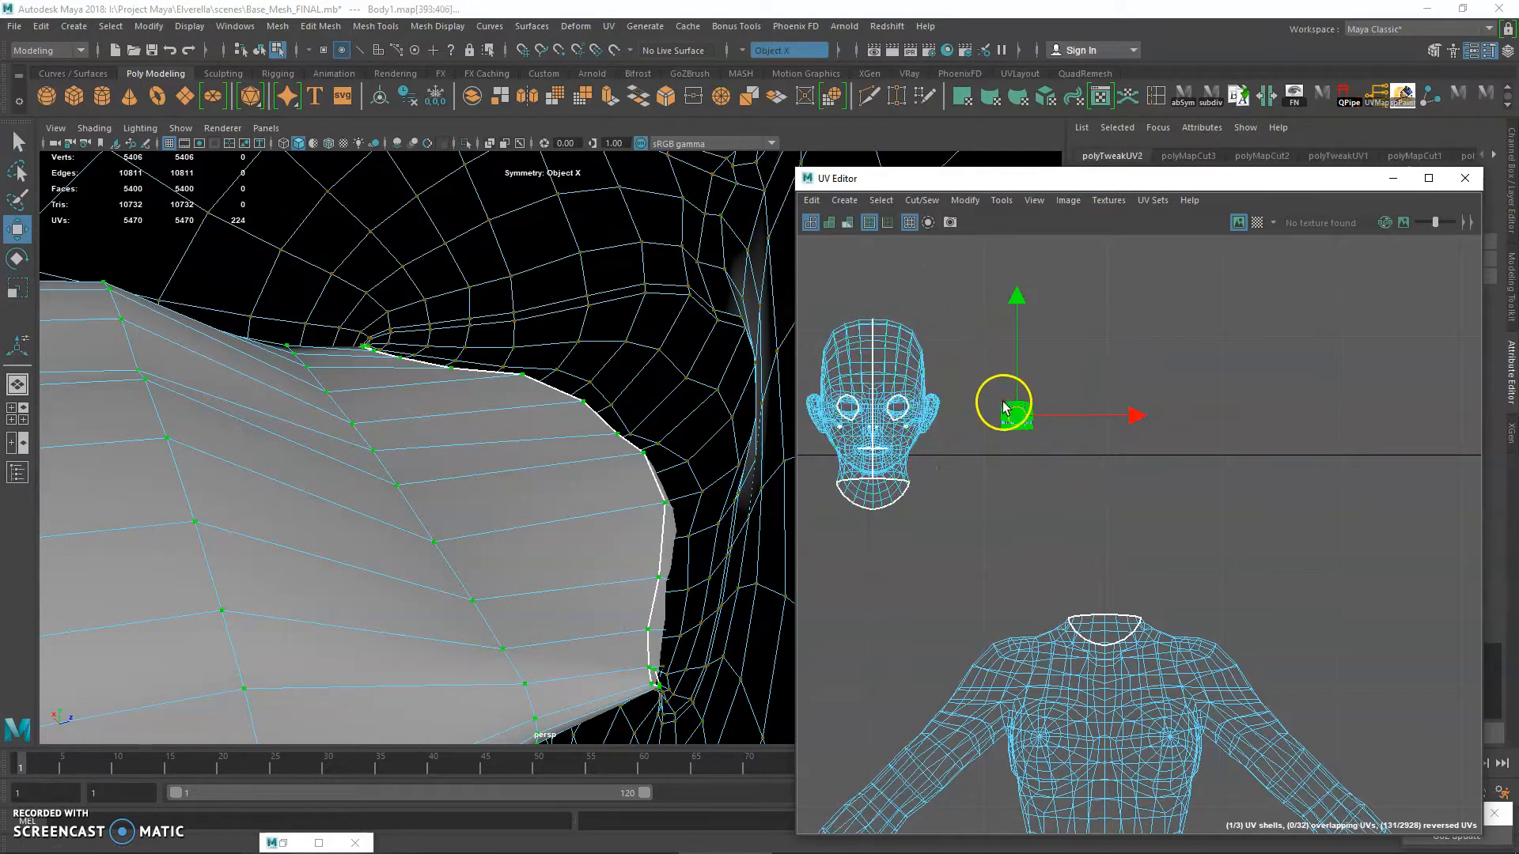
- Try to unfold the mouth cavity UV shell
drag(950, 177, 830, 166)
shift+right_drag(900, 398, 732, 395)
alt+right_drag(1091, 546, 1258, 602)
alt+middle_drag(910, 528, 1298, 657)
alt+right_drag(1061, 572, 1016, 535)
drag(975, 478, 1008, 470)
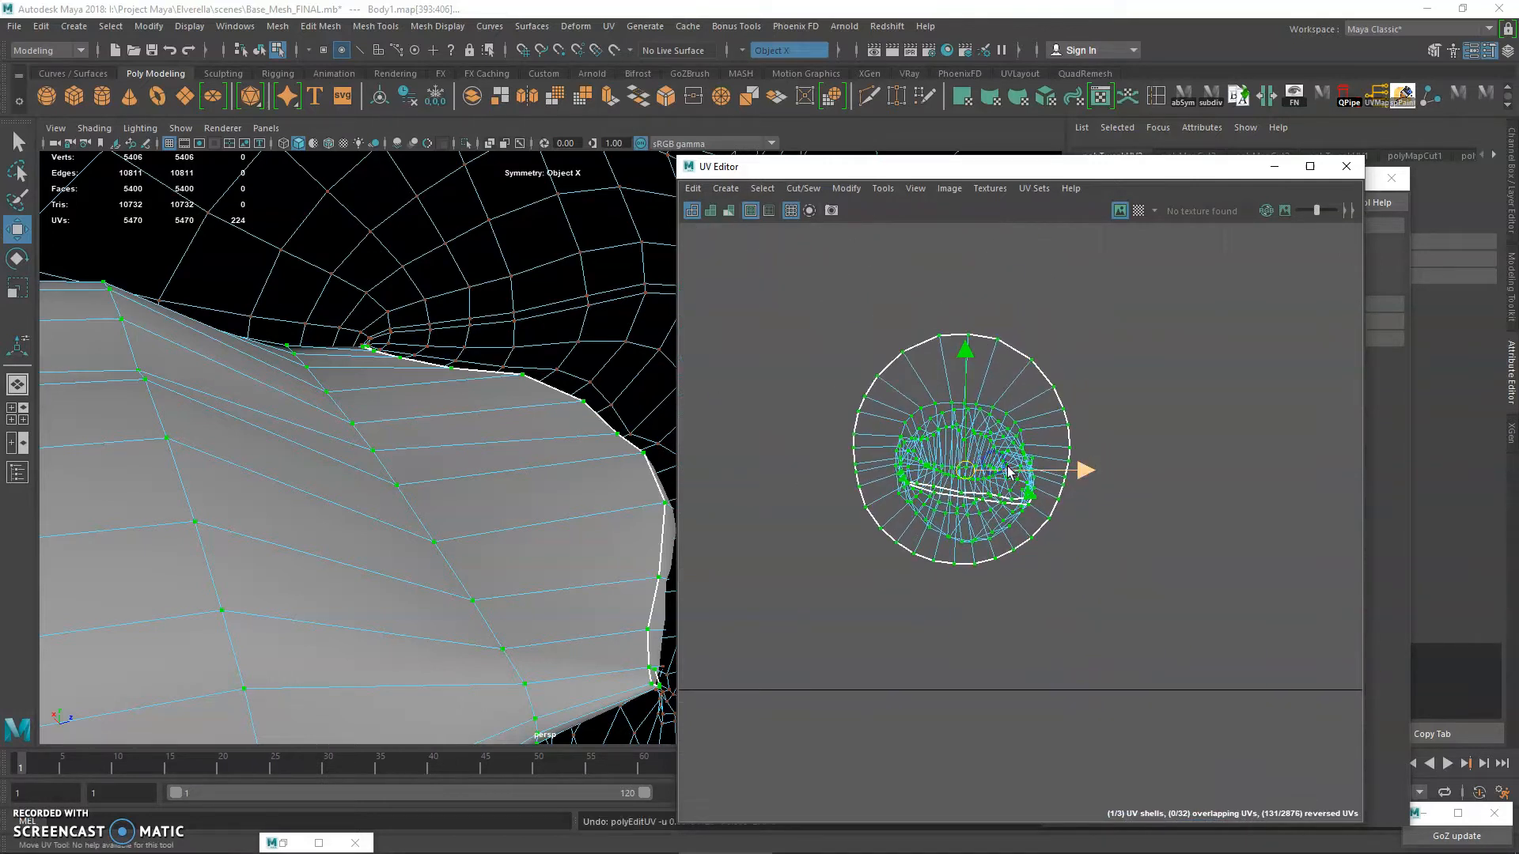
key(ctrl+z)
- Scale up the mouth cavity UV shell and place it clear of the head shell
alt+middle_drag(968, 447, 1055, 488)
scroll(1055, 487, down, 1)
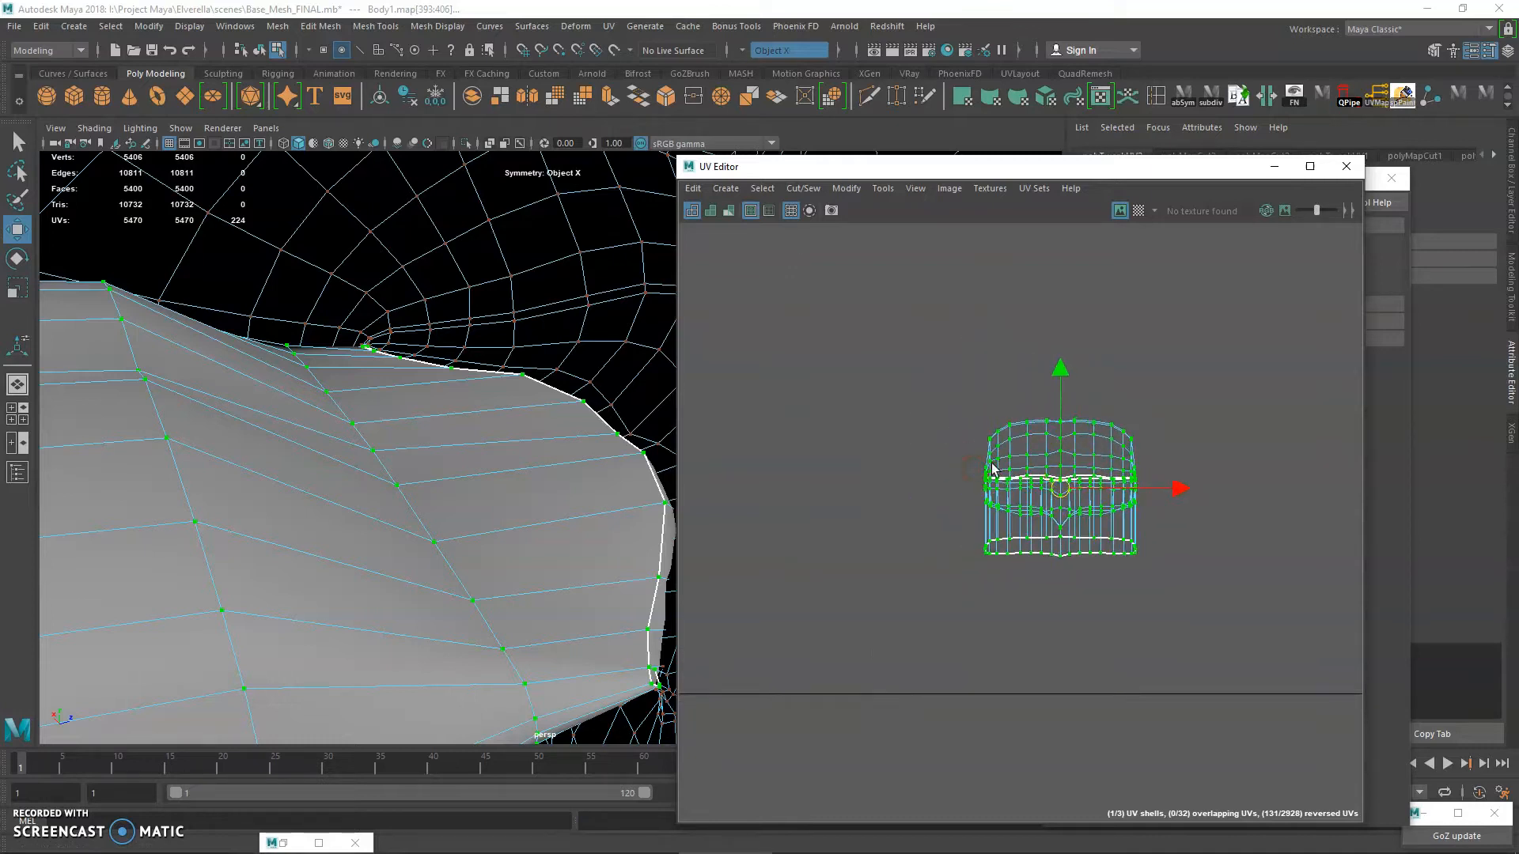
scroll(994, 468, down, 6)
key(r)
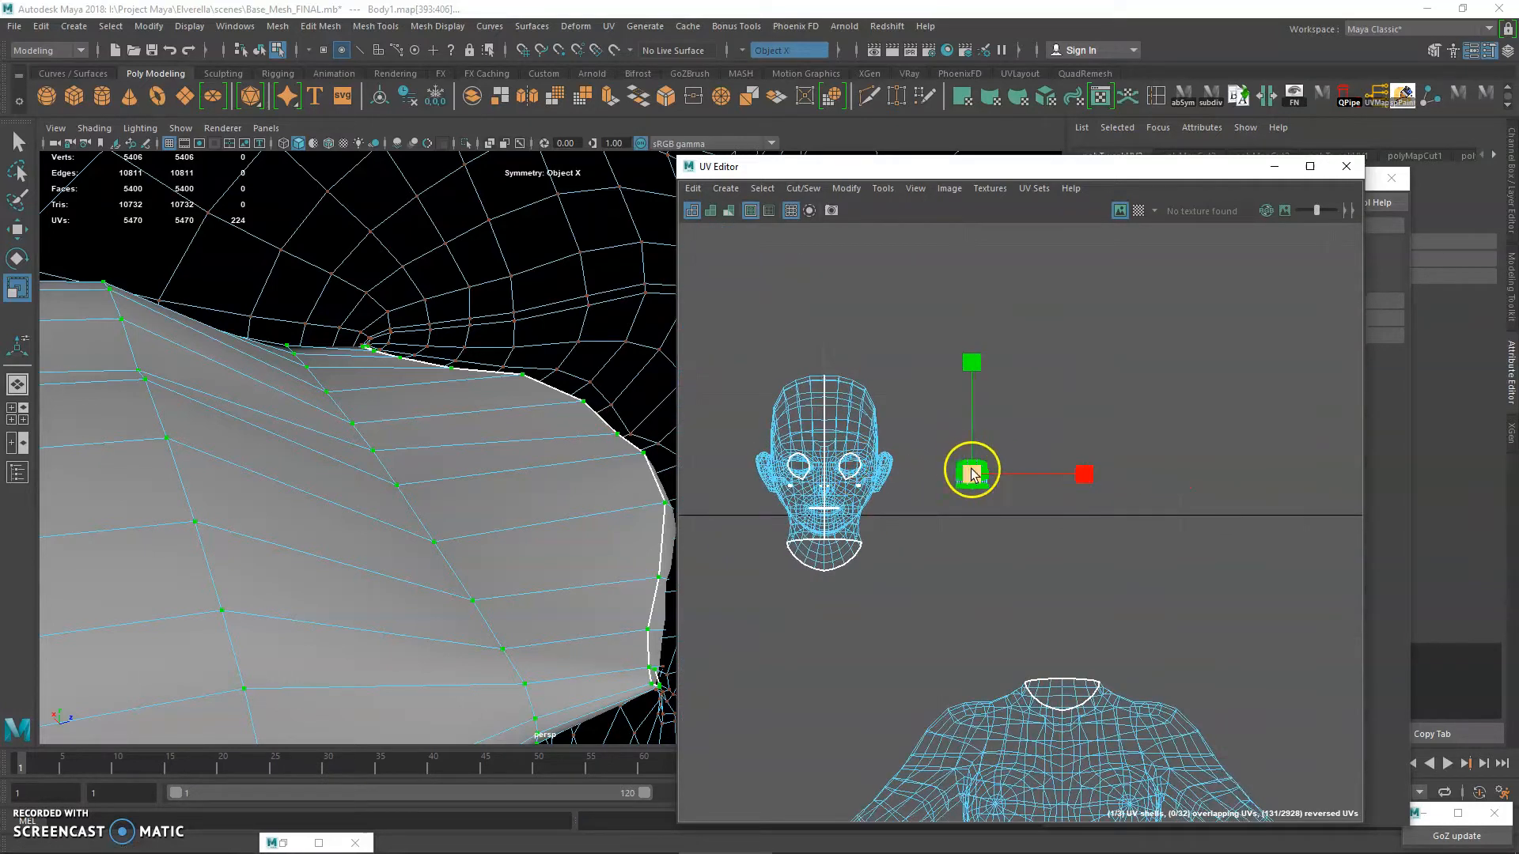
alt+middle_drag(938, 564, 1038, 575)
- Select the edge loops around the eye sockets from inside the head in edge mode and cut the UVs along them
mouse_move(493, 468)
alt+mouse_down()
mouse_move(464, 448)
mouse_move(482, 444)
alt+mouse_up()
alt+right_drag(482, 444, 498, 444)
alt+right_drag(840, 474, 1440, 679)
alt+right_drag(1129, 601, 1178, 622)
mouse_move(317, 478)
alt+mouse_down()
mouse_move(356, 522)
mouse_move(327, 500)
alt+mouse_up()
alt+right_drag(327, 501, 356, 451)
right_click(367, 395)
right_drag(366, 396, 365, 360)
click(598, 460)
click(599, 468)
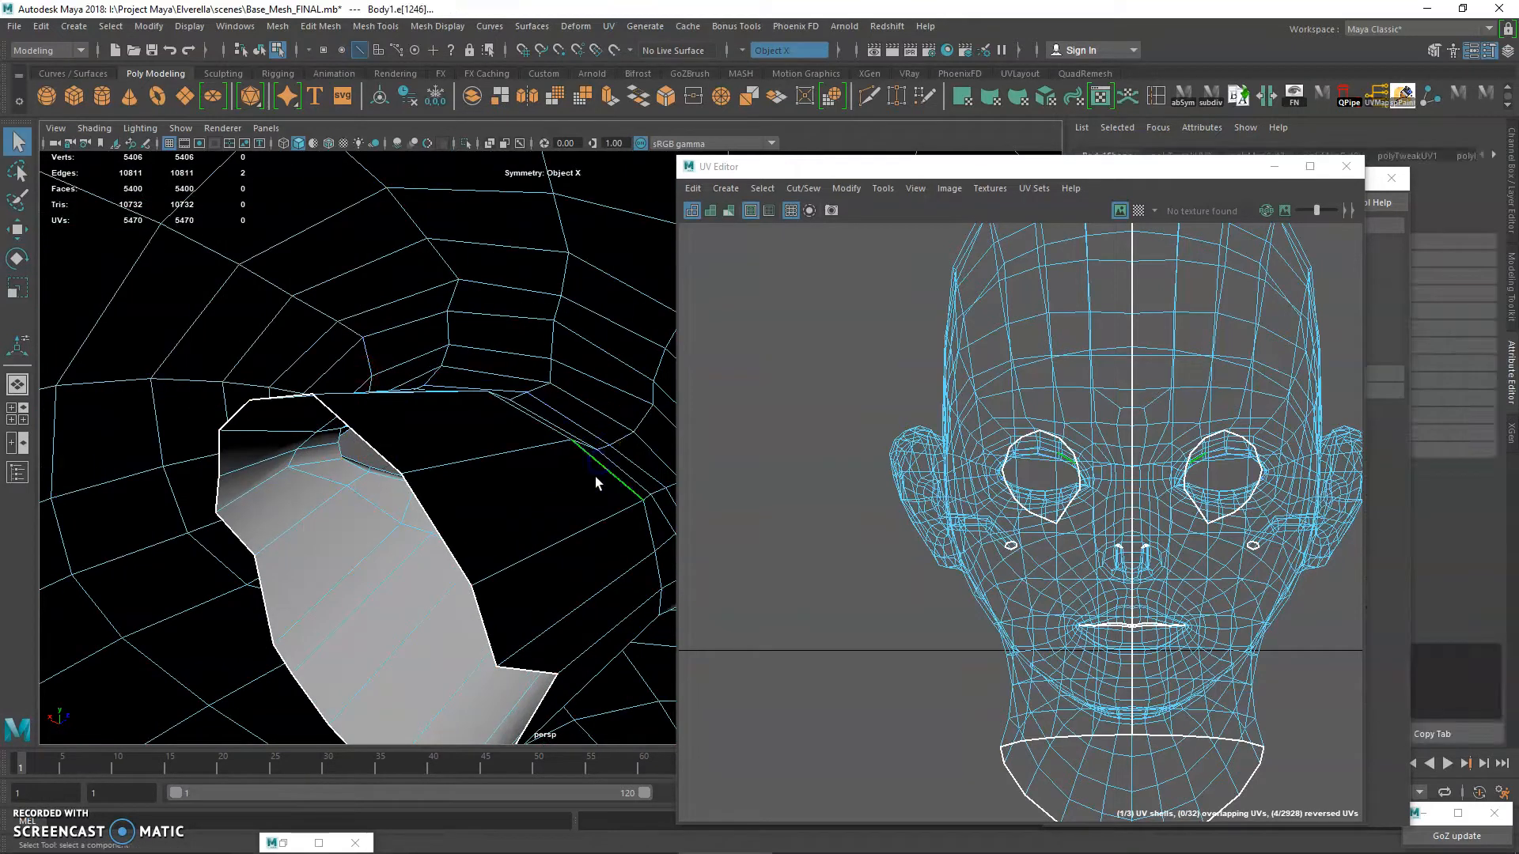
alt+drag(549, 496, 466, 525)
alt+right_drag(465, 525, 464, 522)
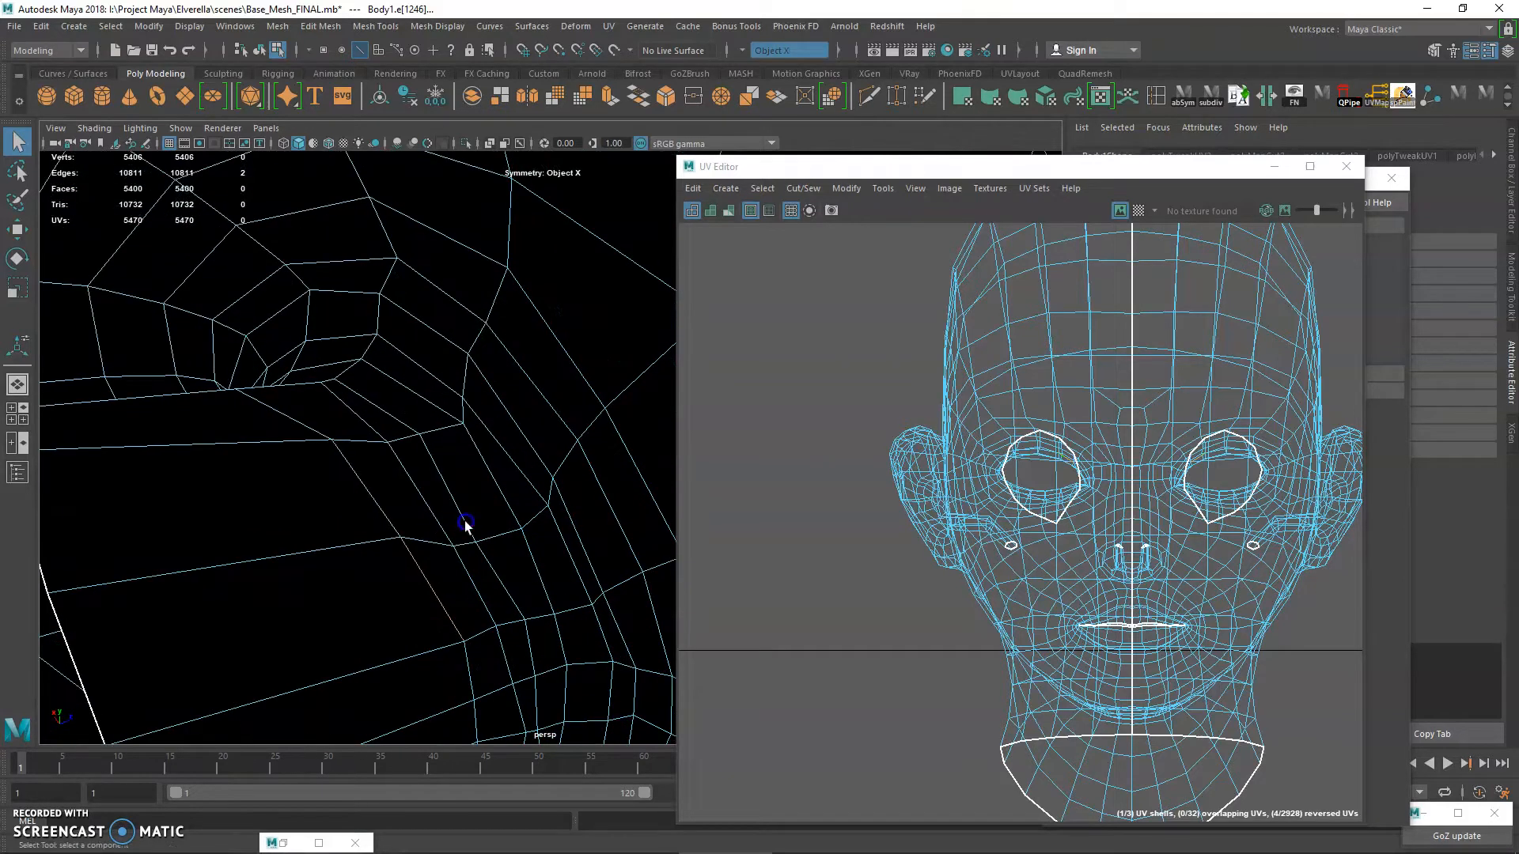
alt+drag(453, 493, 355, 554)
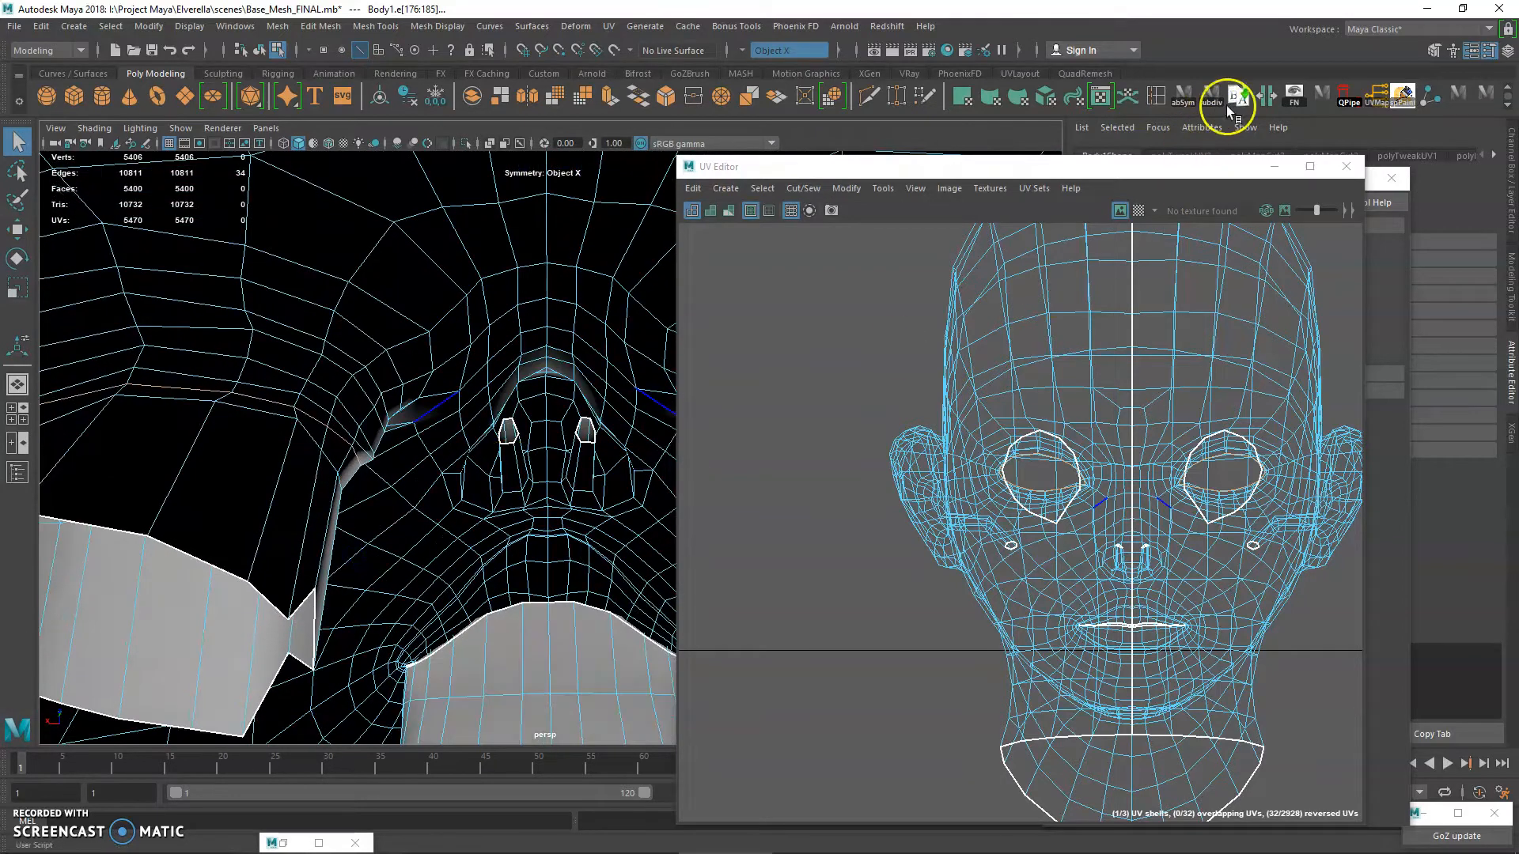
- Examine the inside of the head around the mouth and ears for remaining cavities that need a UV cut
alt+drag(484, 470, 465, 463)
alt+drag(362, 464, 275, 458)
alt+drag(393, 498, 395, 470)
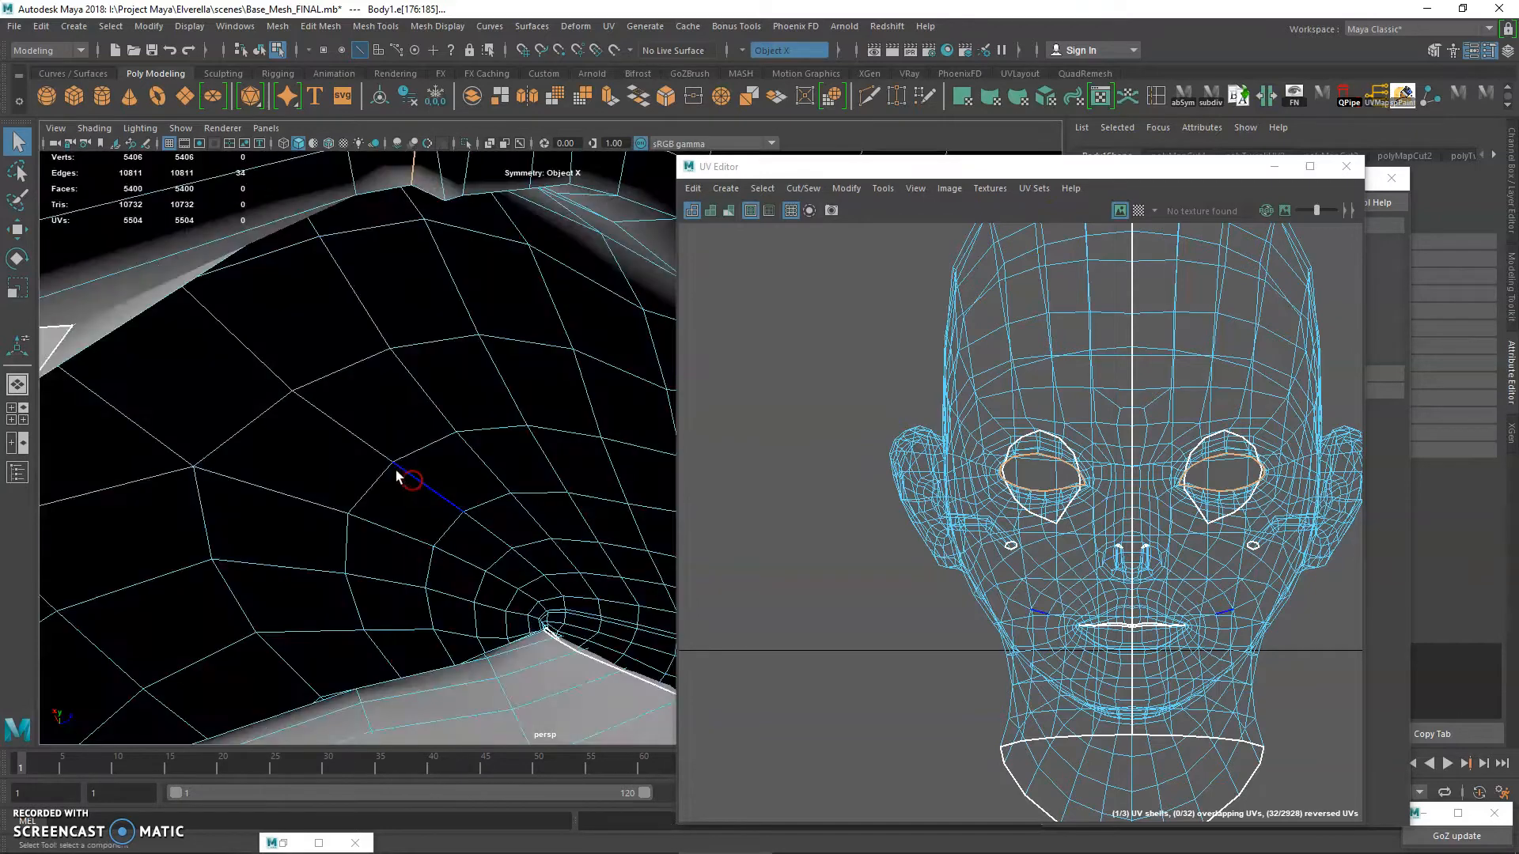
key(4)
alt+drag(308, 418, 430, 437)
alt+right_drag(430, 438, 386, 408)
mouse_move(396, 411)
alt+mouse_down()
mouse_move(294, 391)
mouse_move(400, 416)
alt+mouse_up()
key(5)
alt+right_drag(399, 418, 428, 464)
alt+drag(368, 424, 413, 441)
alt+right_drag(414, 440, 424, 468)
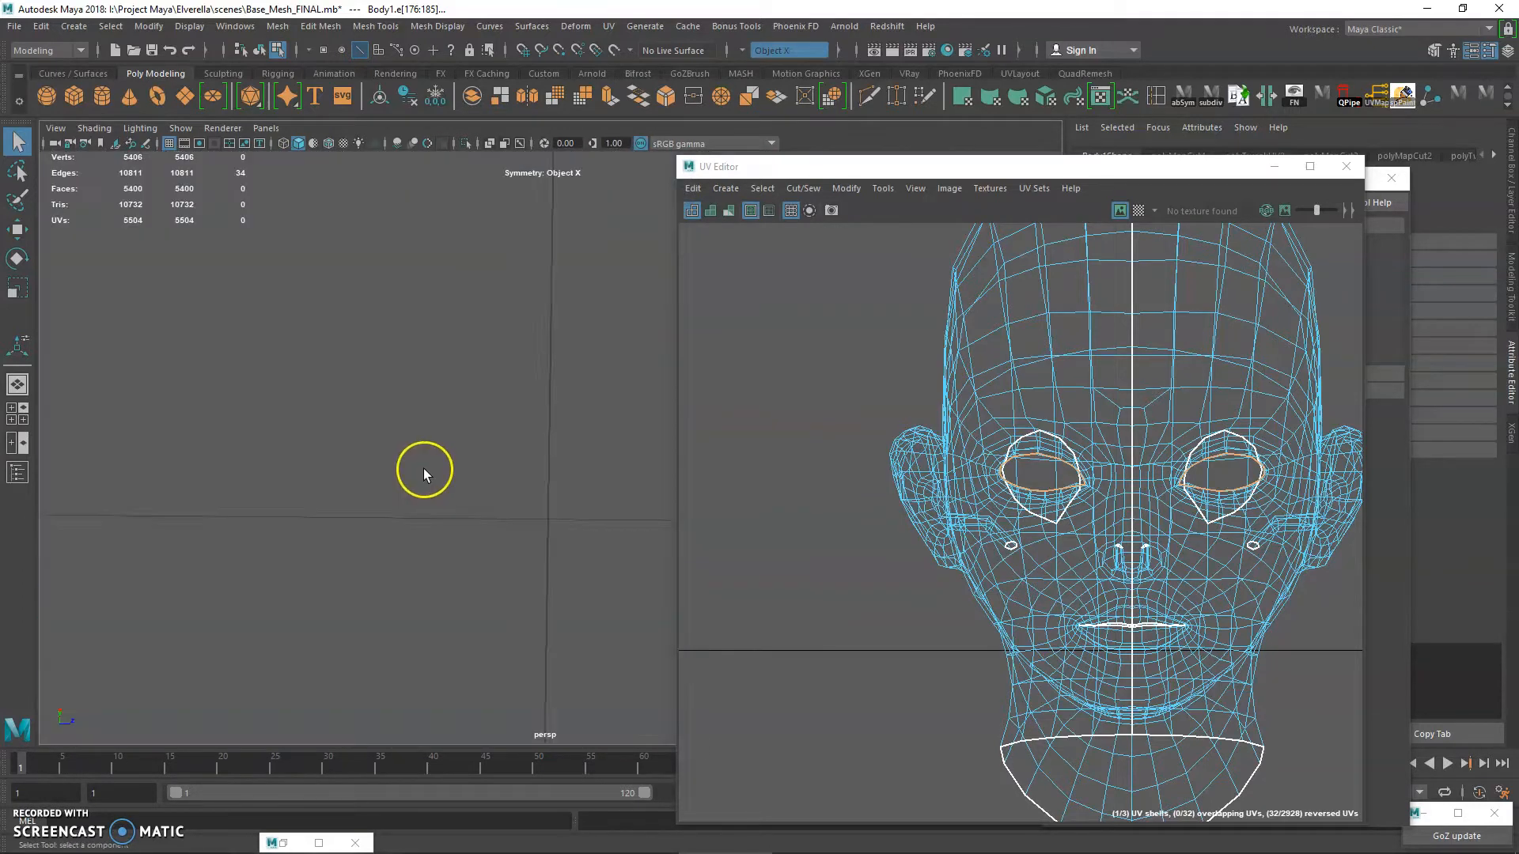
key(f)
alt+drag(367, 418, 362, 484)
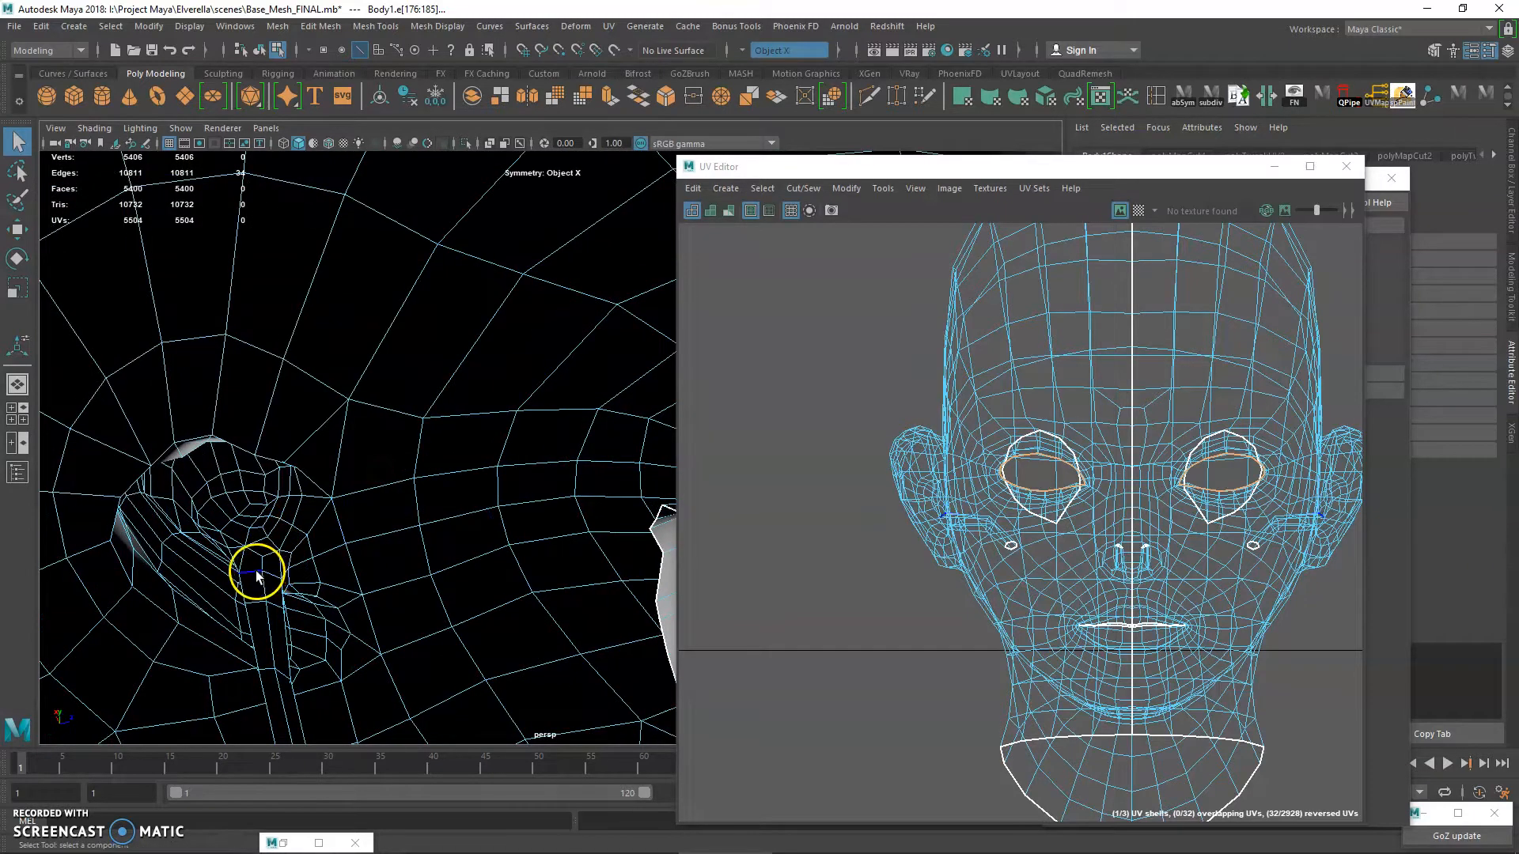
- Switch to wireframe display and select an edge near the ear canal inside the head
alt+drag(277, 563, 375, 499)
key(4)
alt+right_drag(321, 499, 390, 458)
alt+drag(390, 458, 396, 451)
alt+right_drag(396, 451, 431, 488)
alt+drag(430, 489, 452, 519)
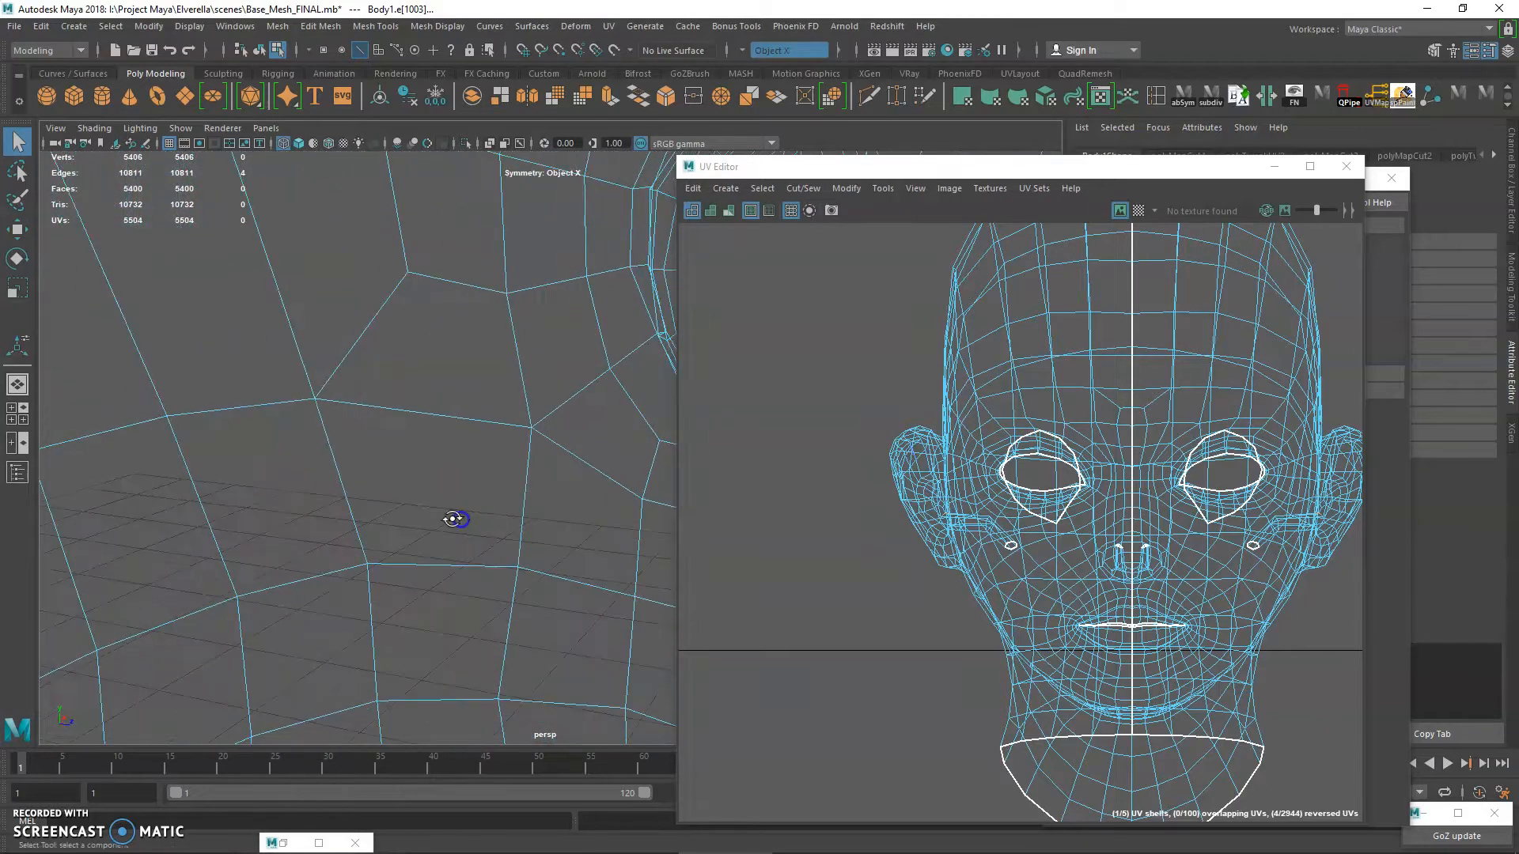
alt+right_drag(428, 504, 433, 502)
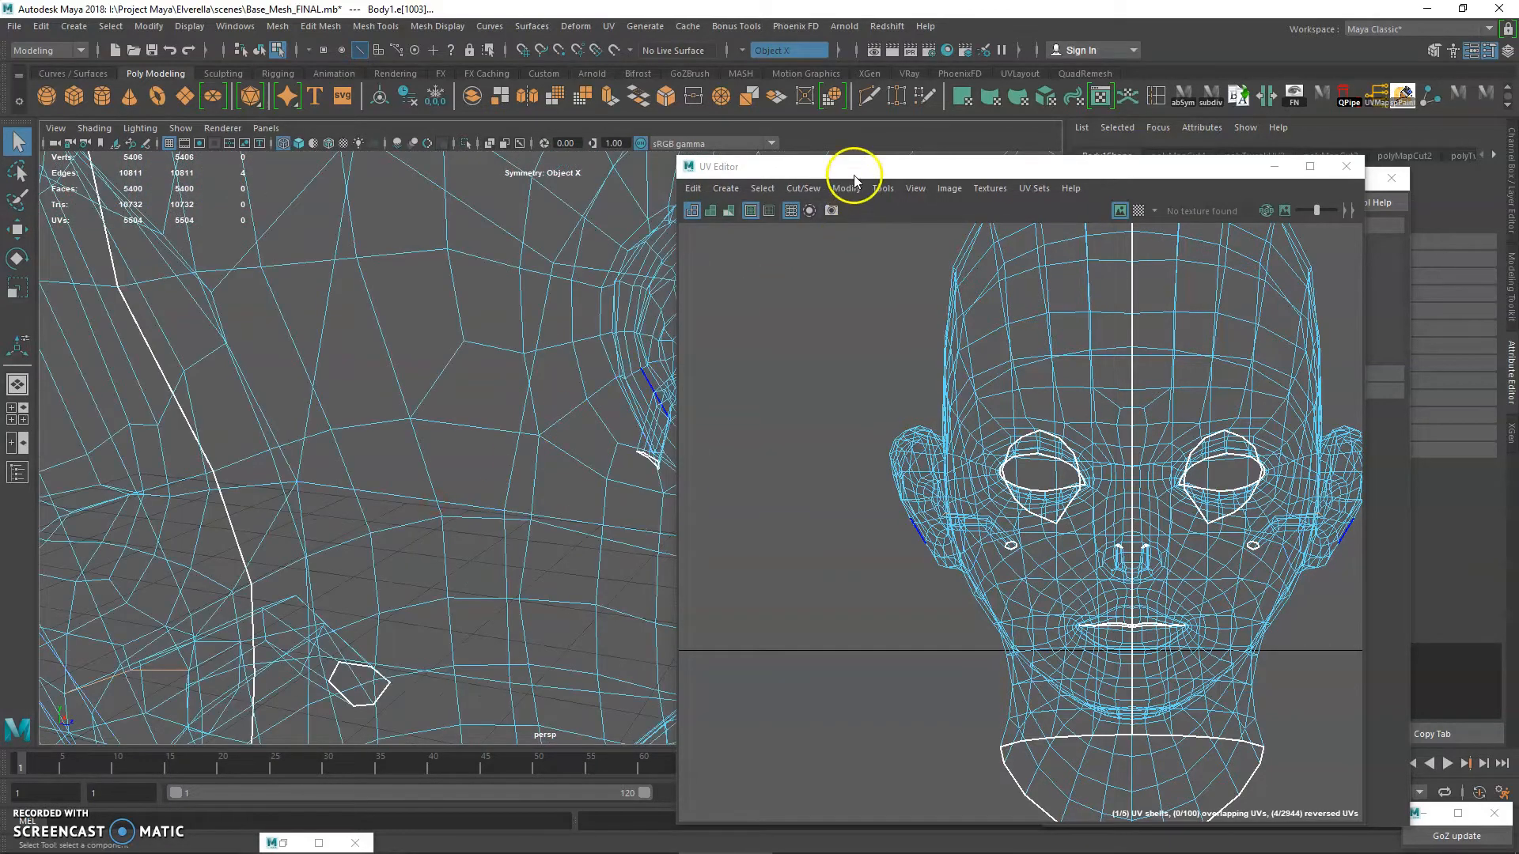
- Make room beside the model and select the ear canal faces to examine how far the canal extends
drag(852, 174, 1071, 199)
alt+drag(587, 425, 601, 427)
right_drag(668, 407, 647, 441)
drag(647, 442, 678, 441)
alt+right_drag(678, 440, 633, 468)
alt+right_drag(535, 487, 573, 457)
alt+drag(572, 457, 484, 475)
alt+right_drag(484, 475, 636, 542)
click(672, 568)
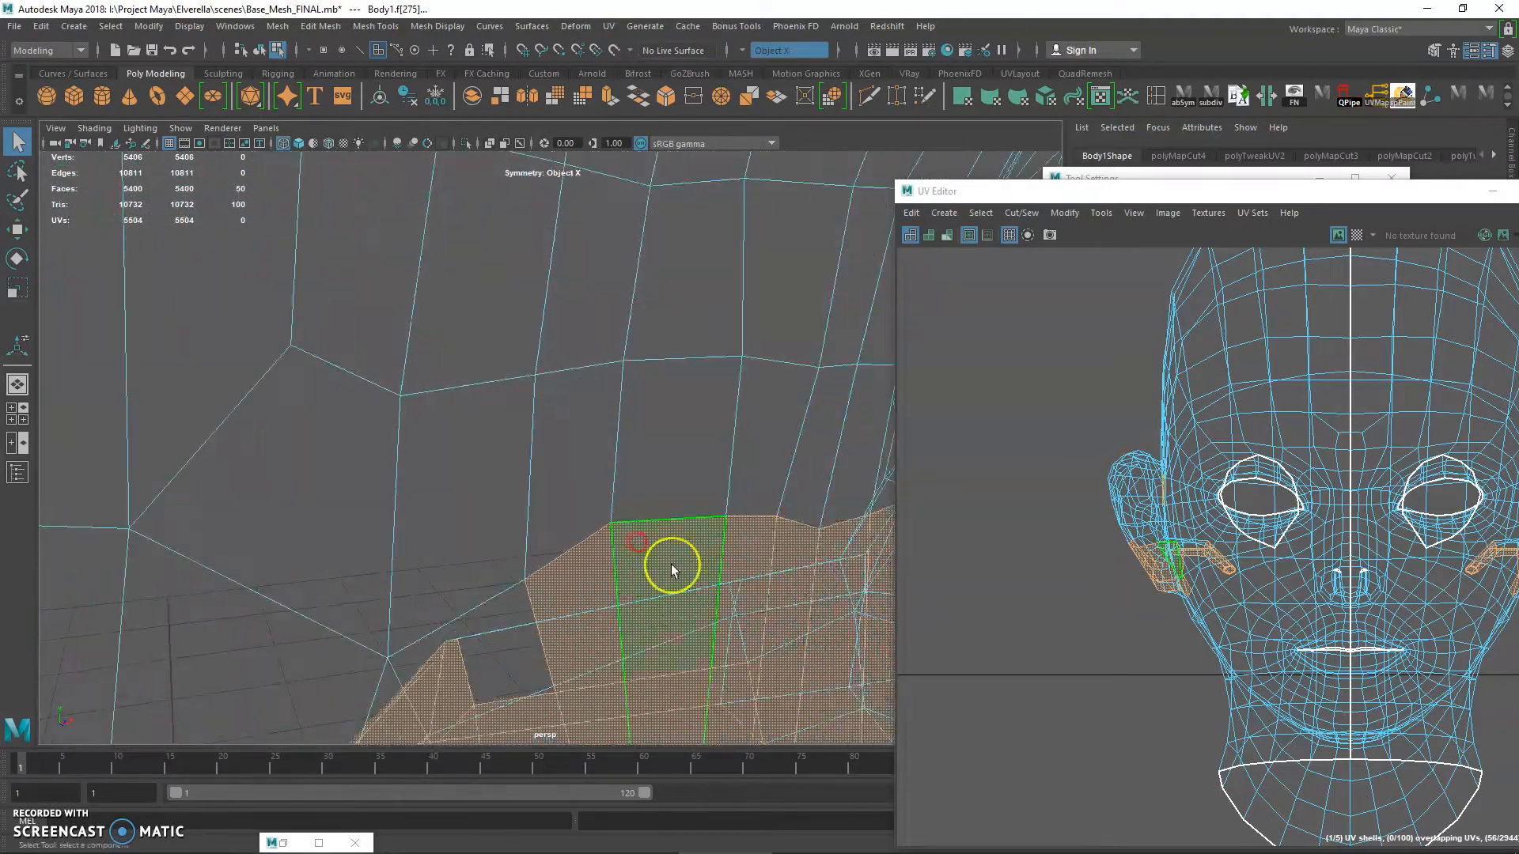
- Select the ring of edges around the ear canal in edge mode and cut the UVs along it
key(5)
right_drag(717, 365, 746, 478)
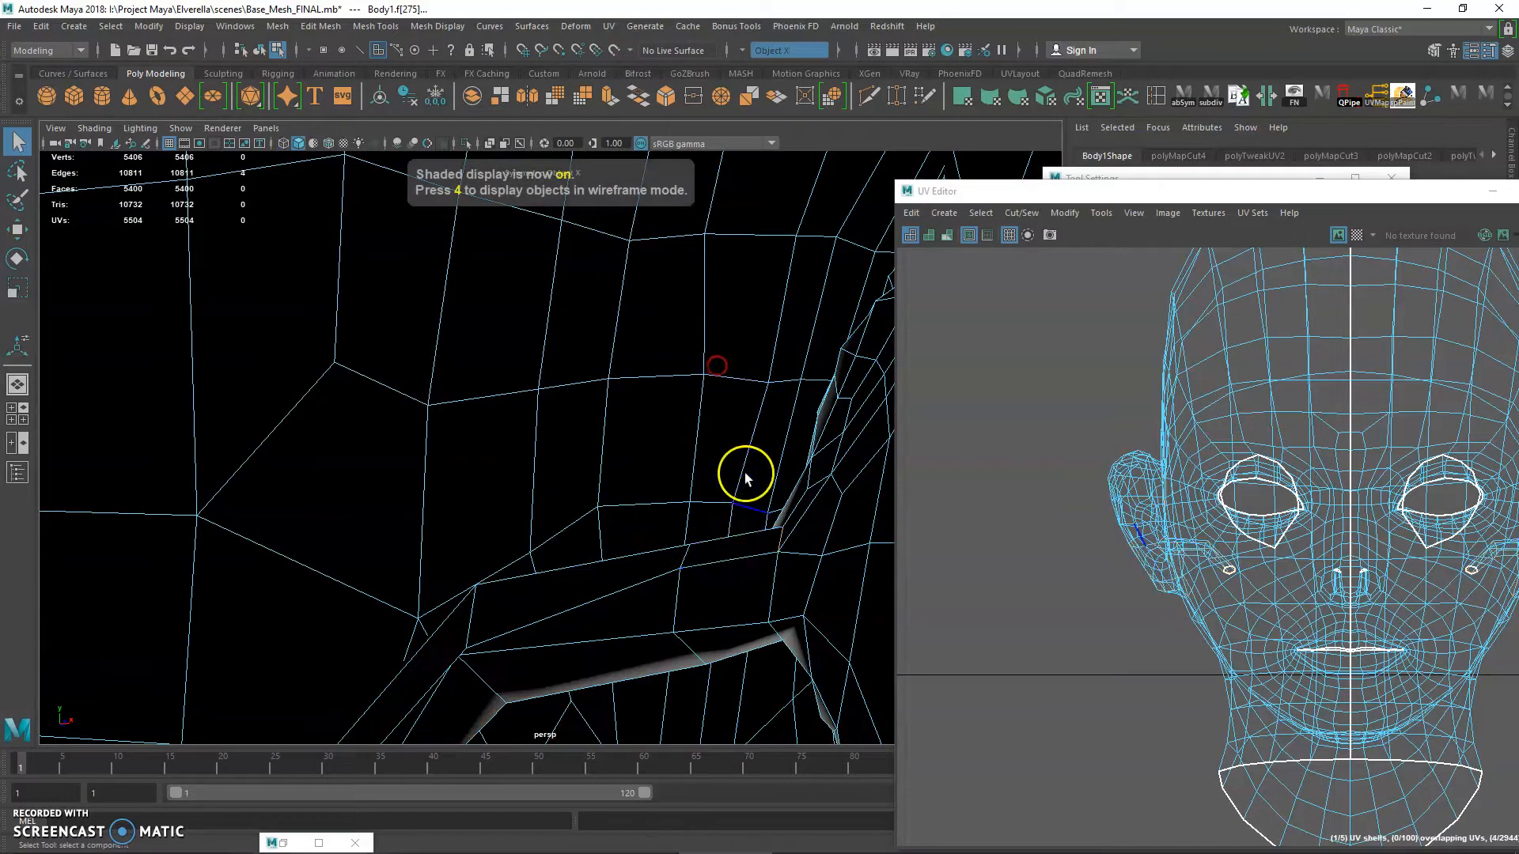
key(4)
alt+drag(731, 587, 867, 578)
shift+click(297, 607)
shift+click(236, 607)
alt+middle_drag(236, 608, 371, 556)
alt+drag(370, 556, 353, 502)
alt+middle_drag(380, 480, 591, 387)
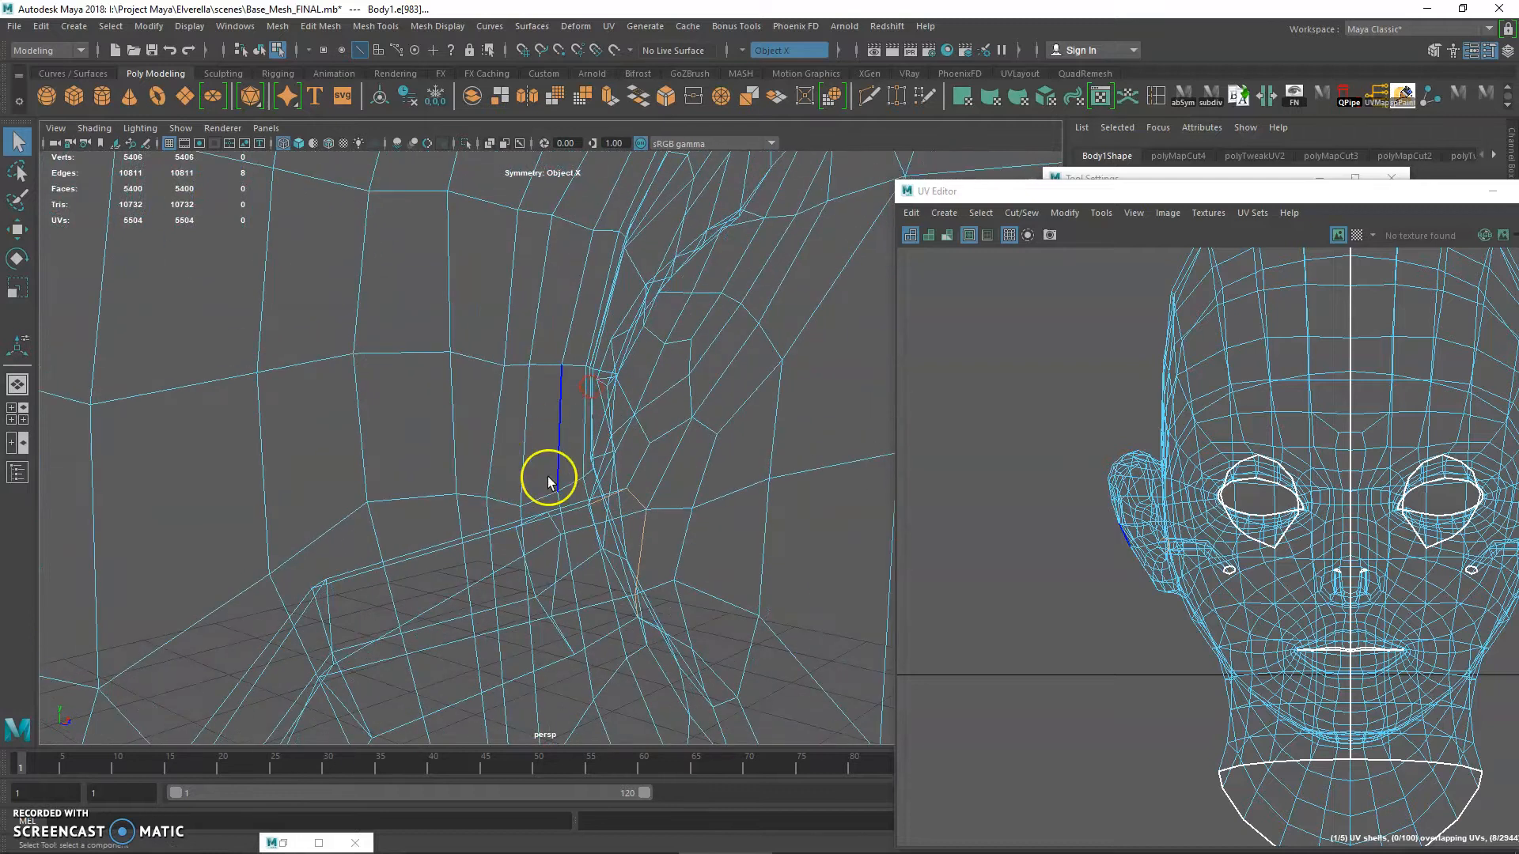
key(5)
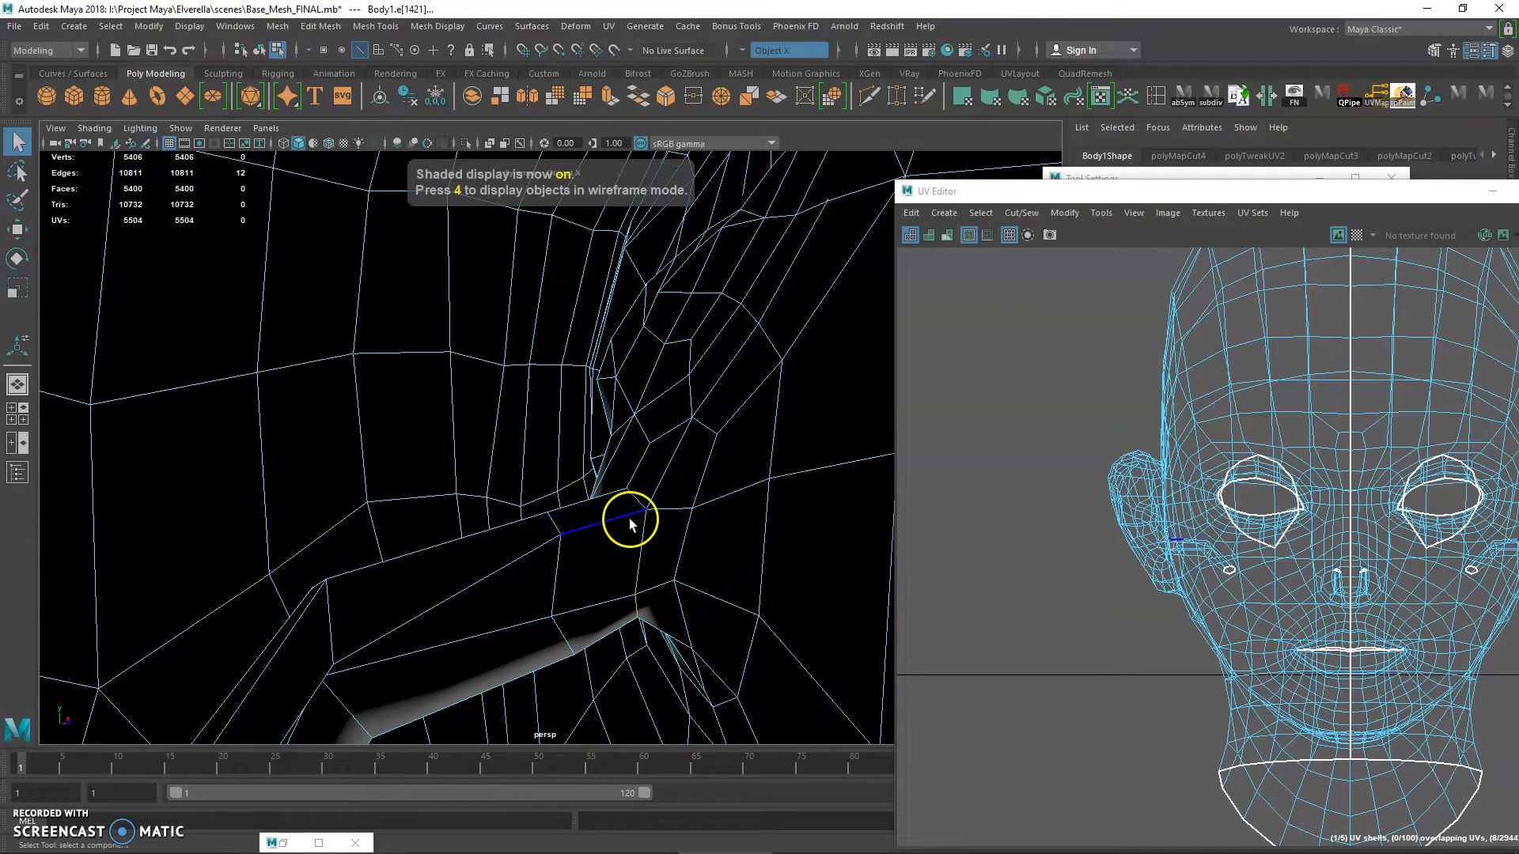
key(4)
alt+drag(611, 526, 608, 547)
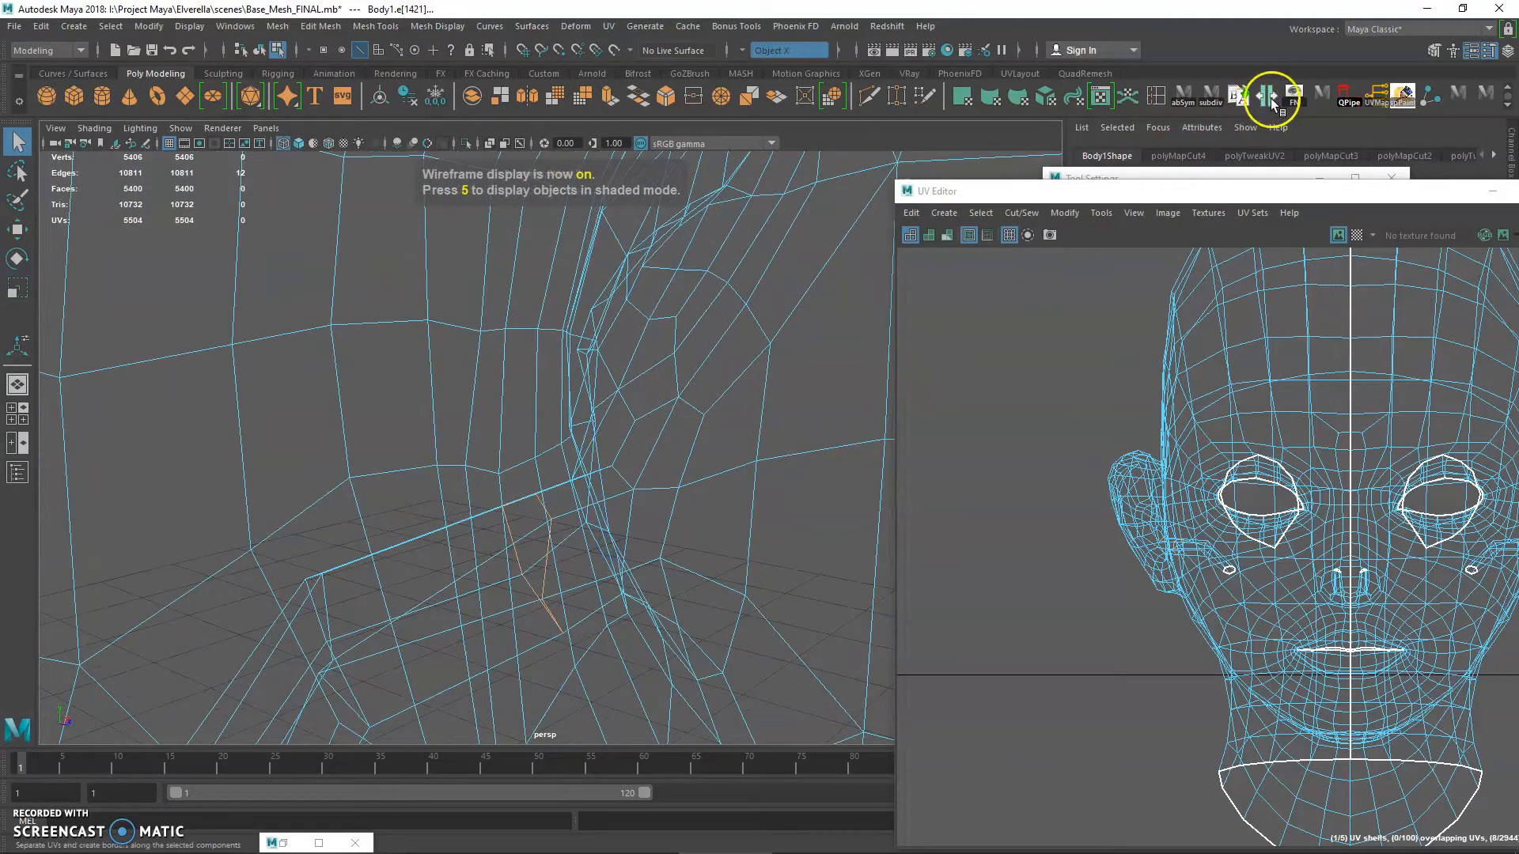
- Select the head UV shell and move it down and away from the eye socket and ear canal shells
drag(1206, 200, 805, 164)
alt+right_drag(930, 361, 753, 322)
alt+middle_drag(981, 297, 899, 355)
right_drag(943, 348, 957, 363)
click(841, 451)
key(w)
drag(844, 485, 516, 623)
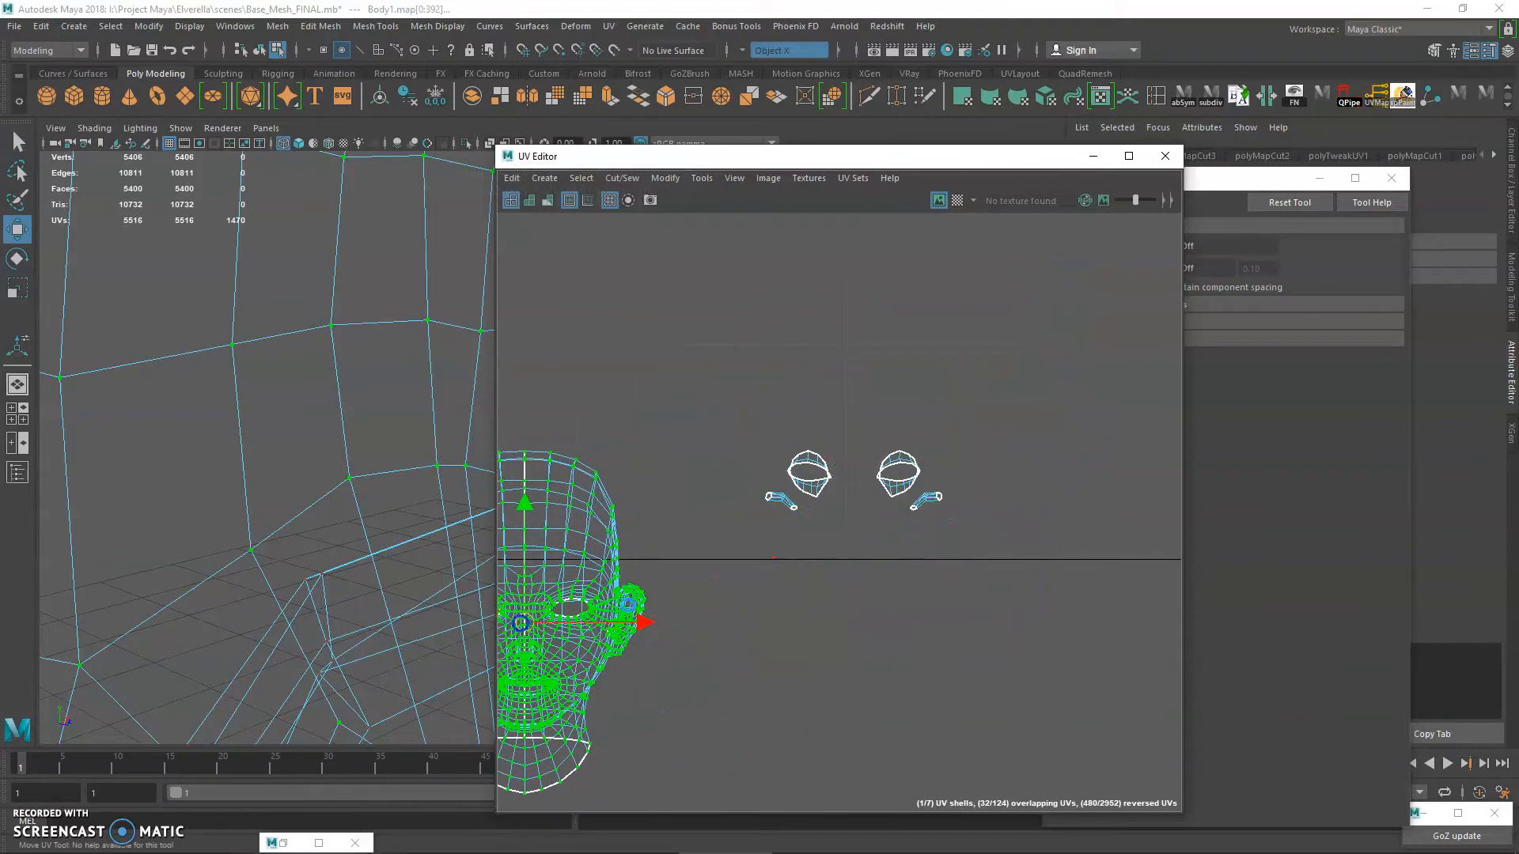
- Unfold the selected head UV shell into a flat, heart-shaped layout
alt+middle_drag(903, 510, 967, 480)
alt+right_drag(966, 480, 791, 471)
alt+middle_drag(732, 474, 807, 453)
scroll(806, 453, up, 1)
key(q)
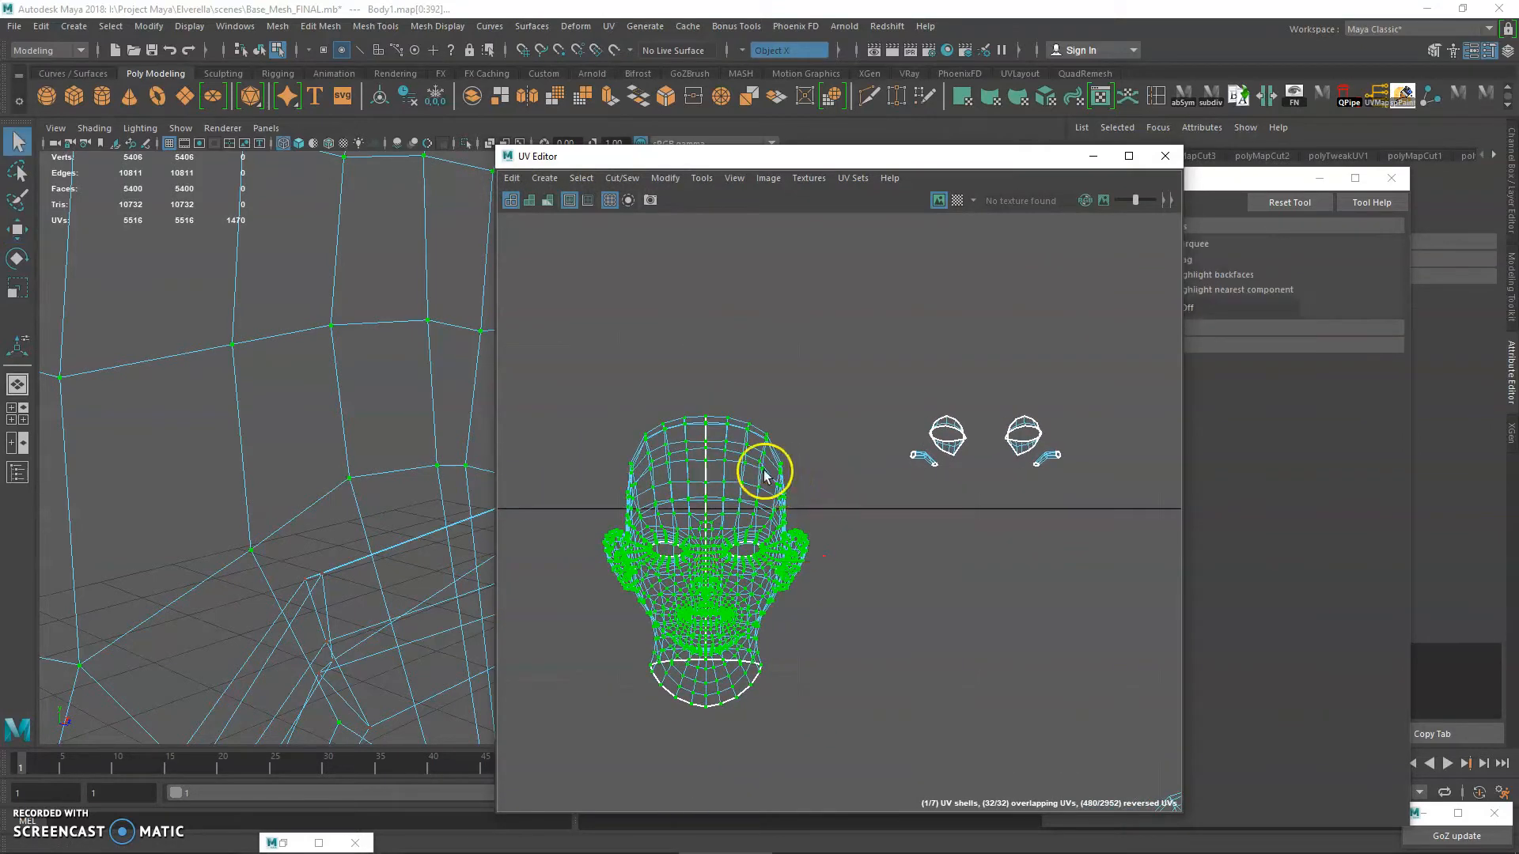
drag(777, 150, 929, 127)
shift+right_drag(730, 478, 548, 417)
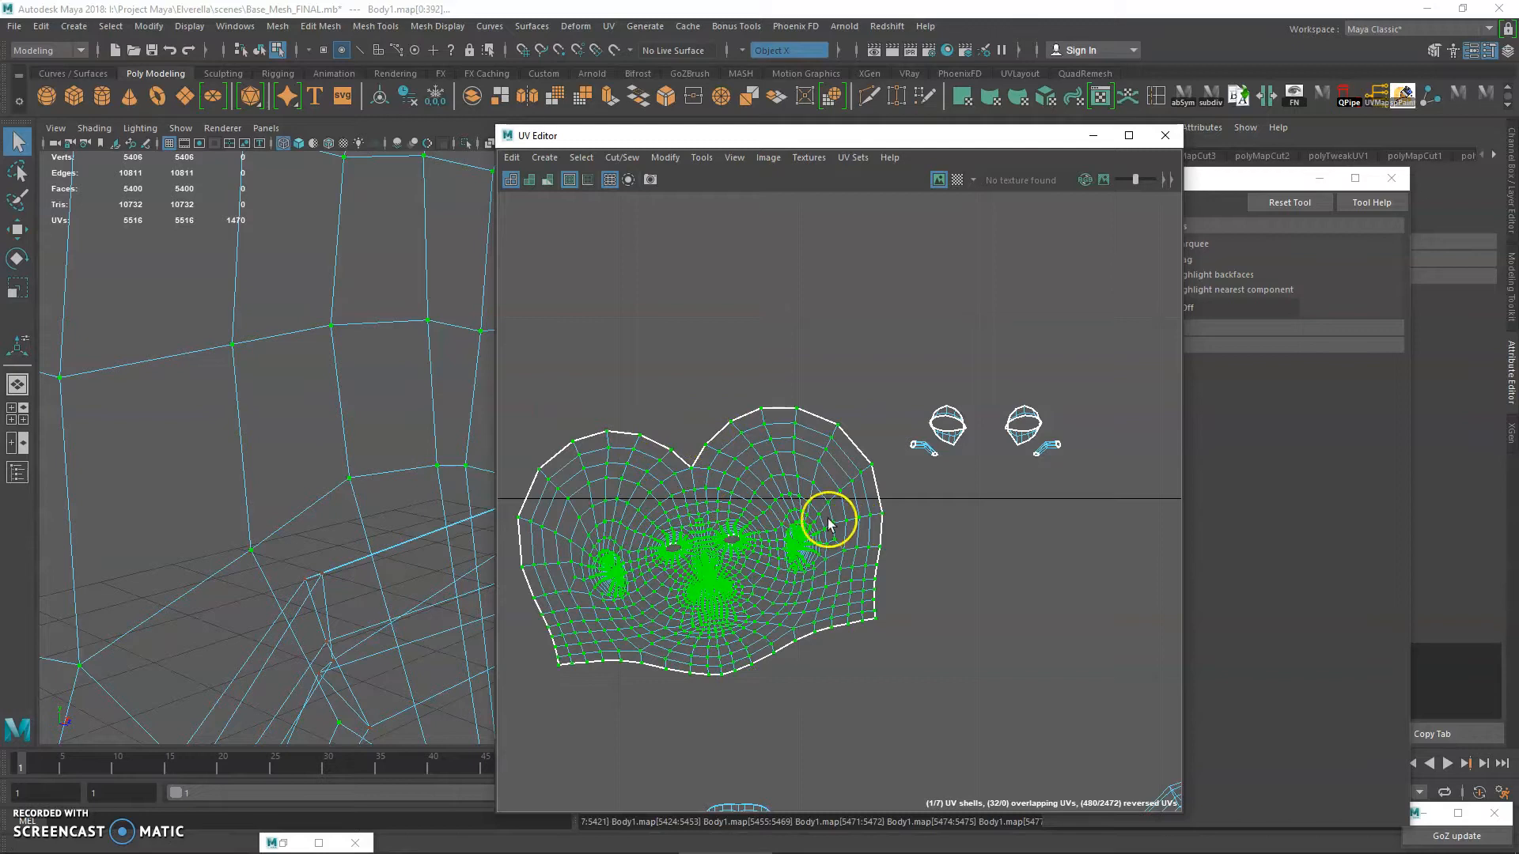
- Scale up the unfolded head UV shell and rotate it so the face stands upright
drag(870, 148, 1003, 120)
scroll(863, 487, down, 3)
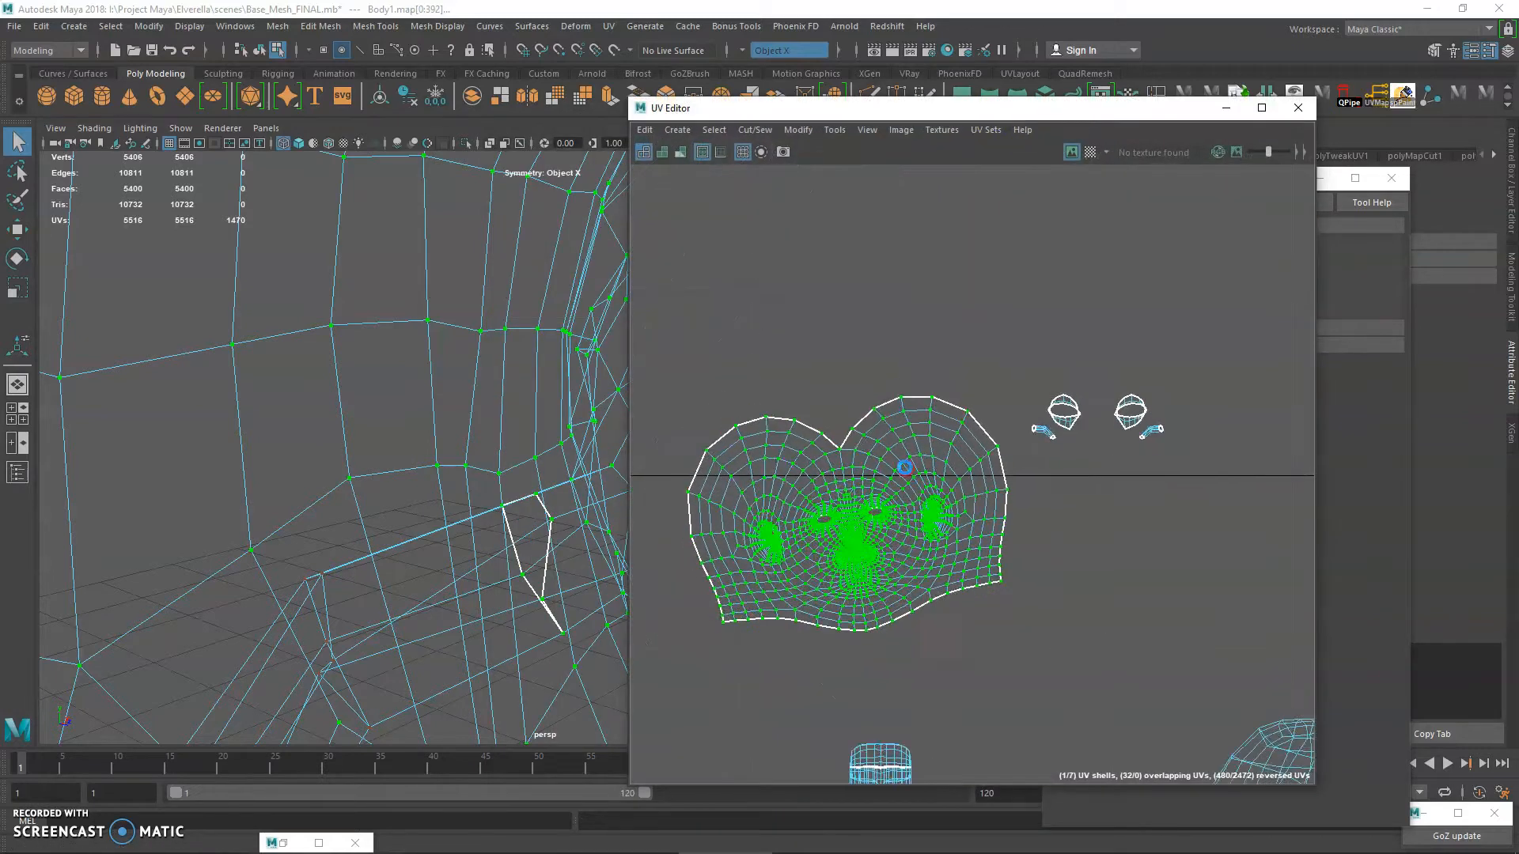
key(r)
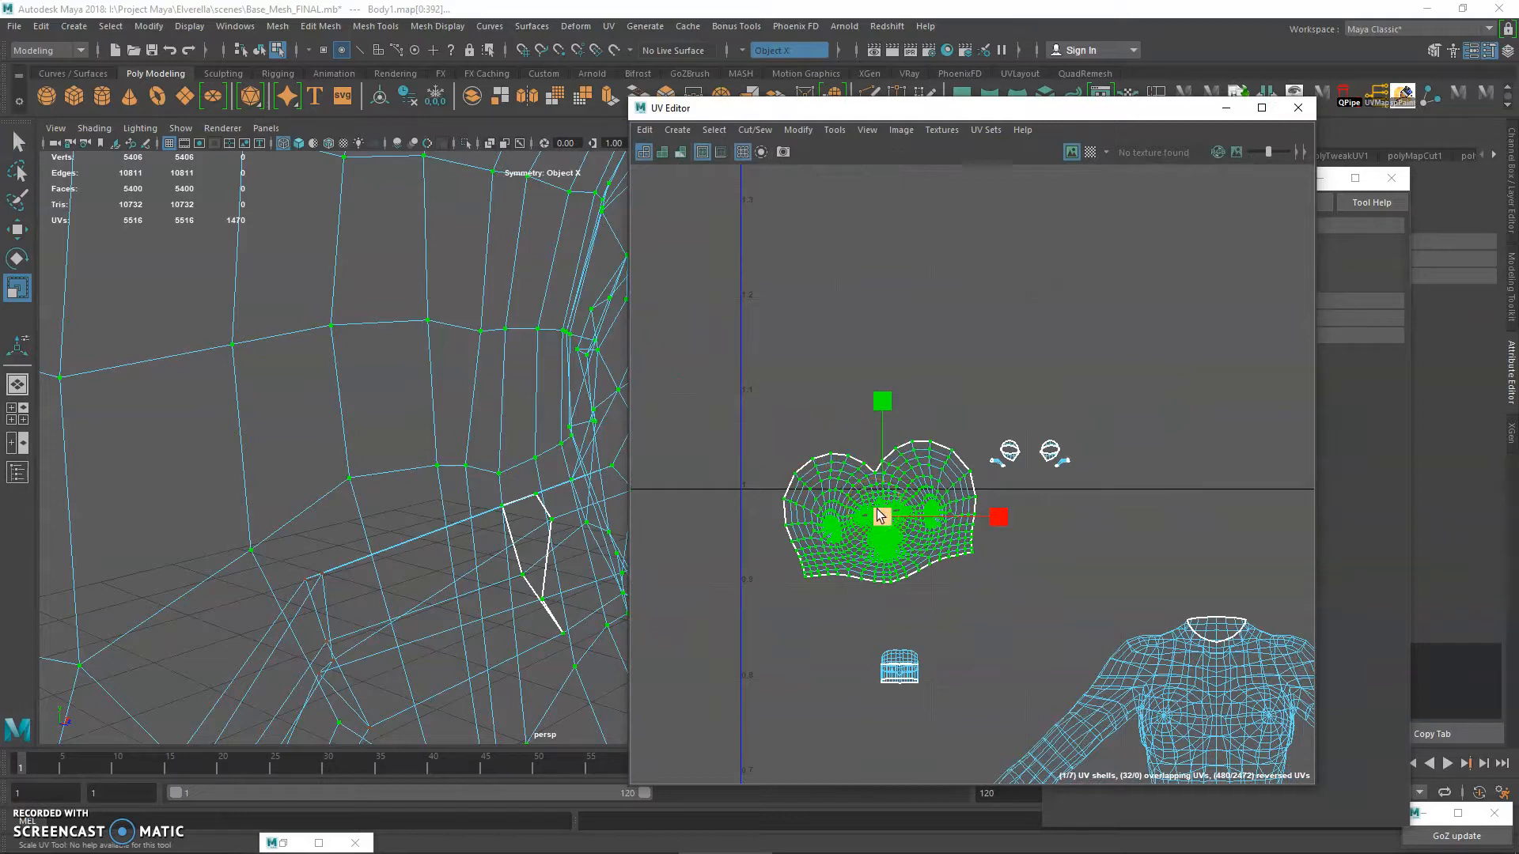
drag(880, 516, 938, 543)
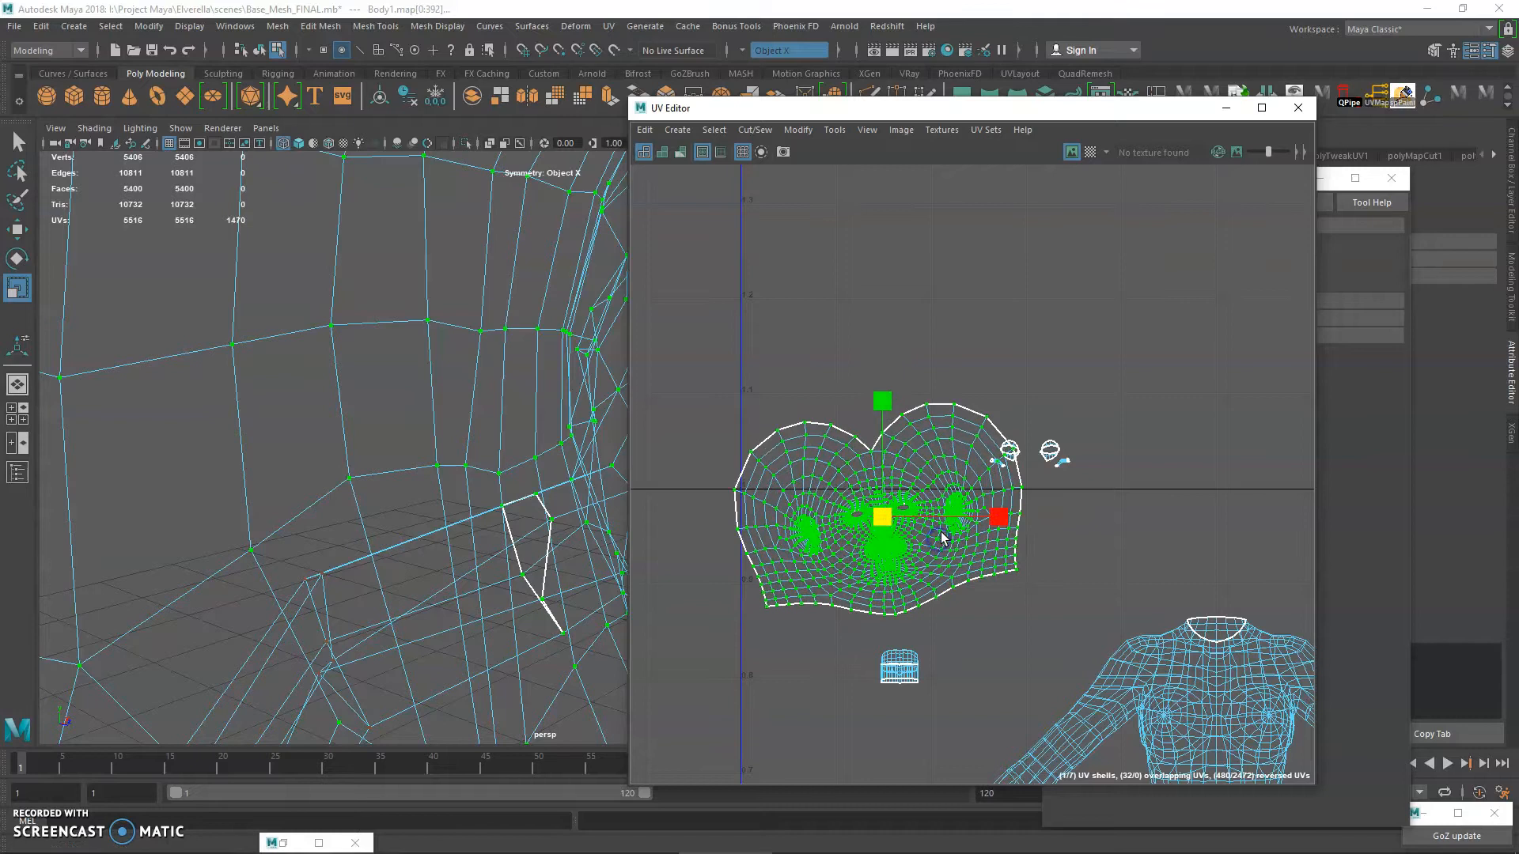
drag(978, 475, 972, 430)
- Move the unfolded head UV shell across to the area above the body shell
alt+middle_drag(980, 462, 905, 367)
scroll(905, 367, down, 1)
key(w)
drag(824, 408, 1245, 413)
alt+middle_drag(1217, 421, 960, 441)
scroll(983, 411, down, 2)
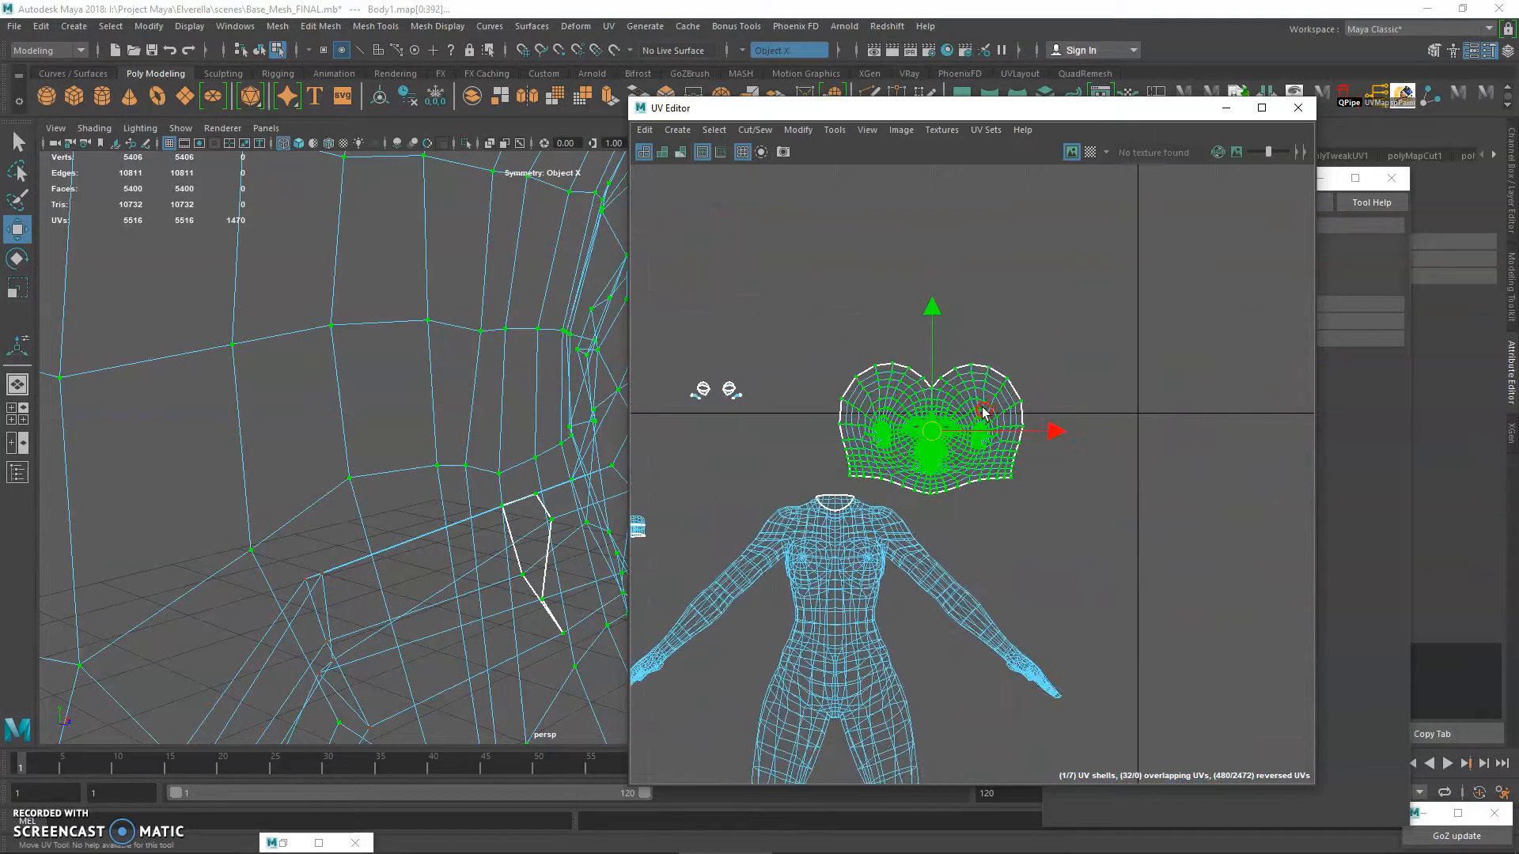
- Move the unfolded head UV shell down beside the body shell's shoulder
drag(939, 430, 1026, 508)
key(w)
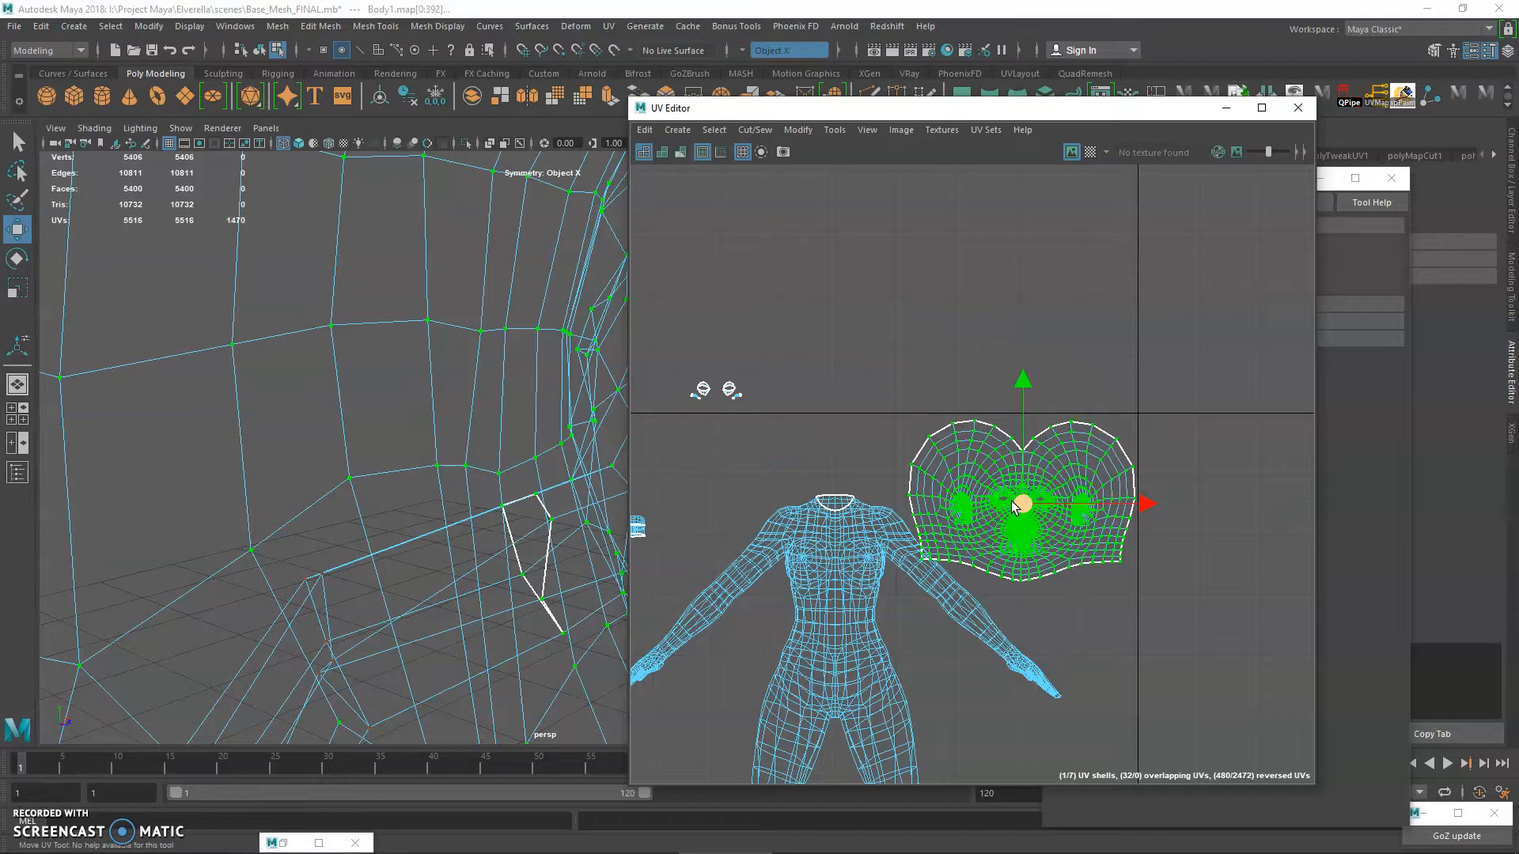
alt+middle_drag(866, 468, 865, 400)
alt+right_drag(865, 400, 929, 441)
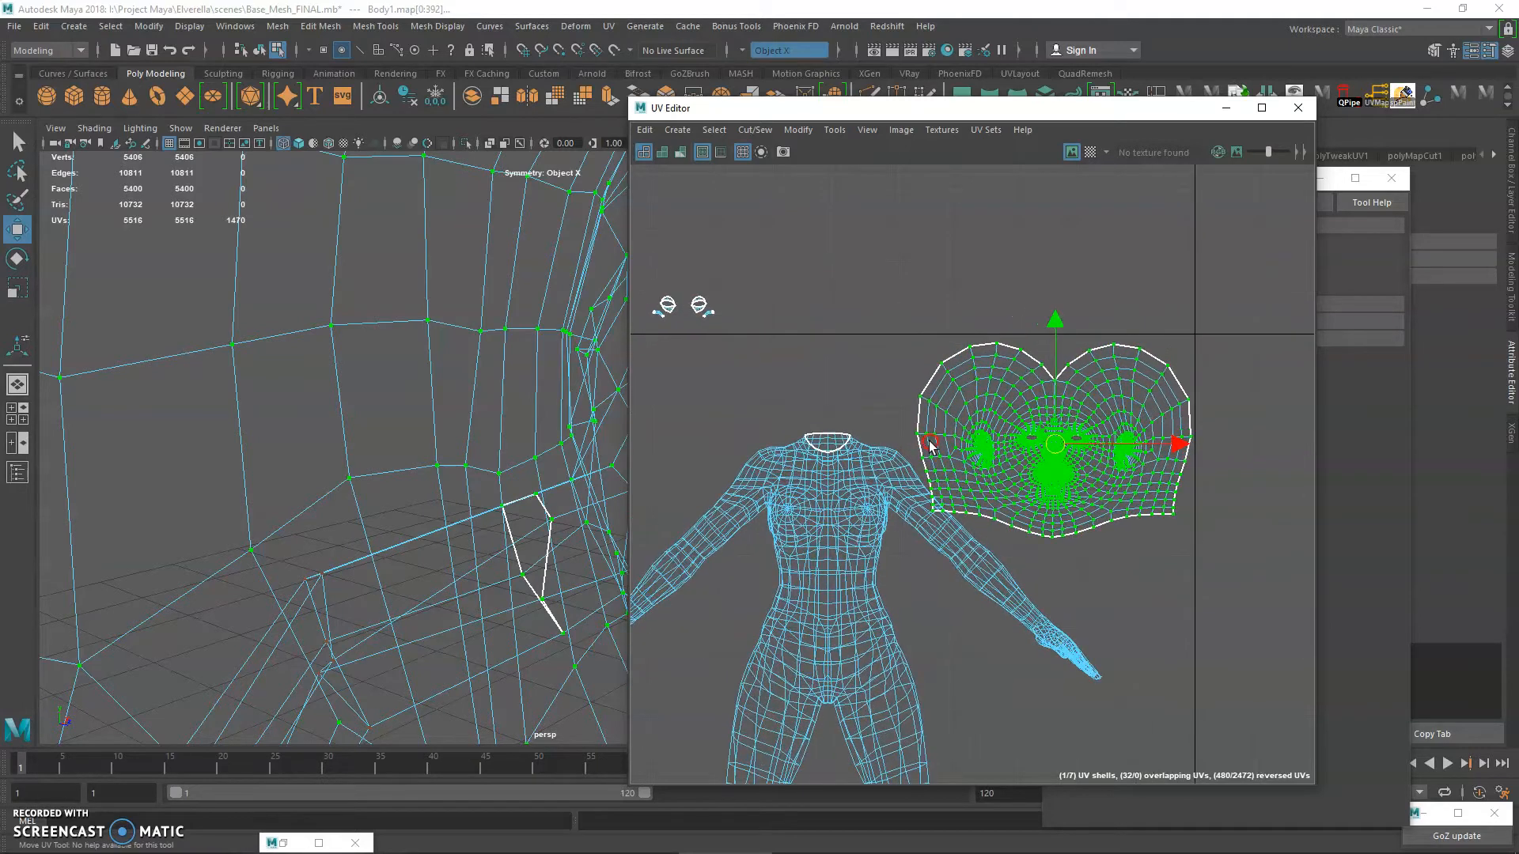
- Enlarge the head UV shell, fine-tune its width and height, and shift it slightly closer to the body shell
alt+middle_drag(979, 479, 964, 450)
alt+right_drag(964, 449, 1038, 443)
key(r)
drag(1053, 412, 1070, 414)
drag(1162, 411, 1167, 410)
drag(1051, 287, 1053, 296)
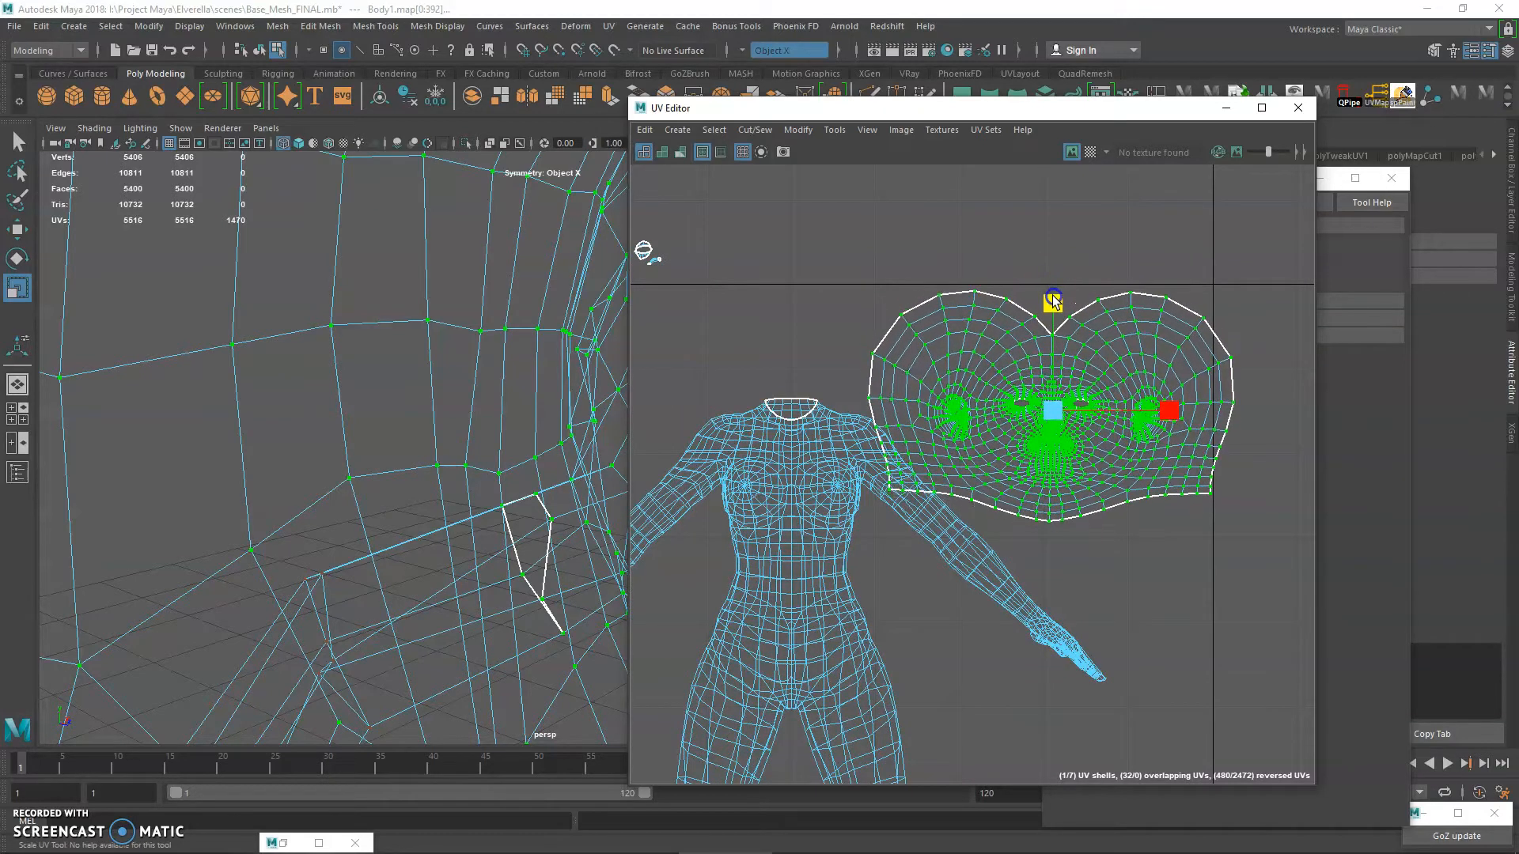
drag(1168, 410, 1163, 404)
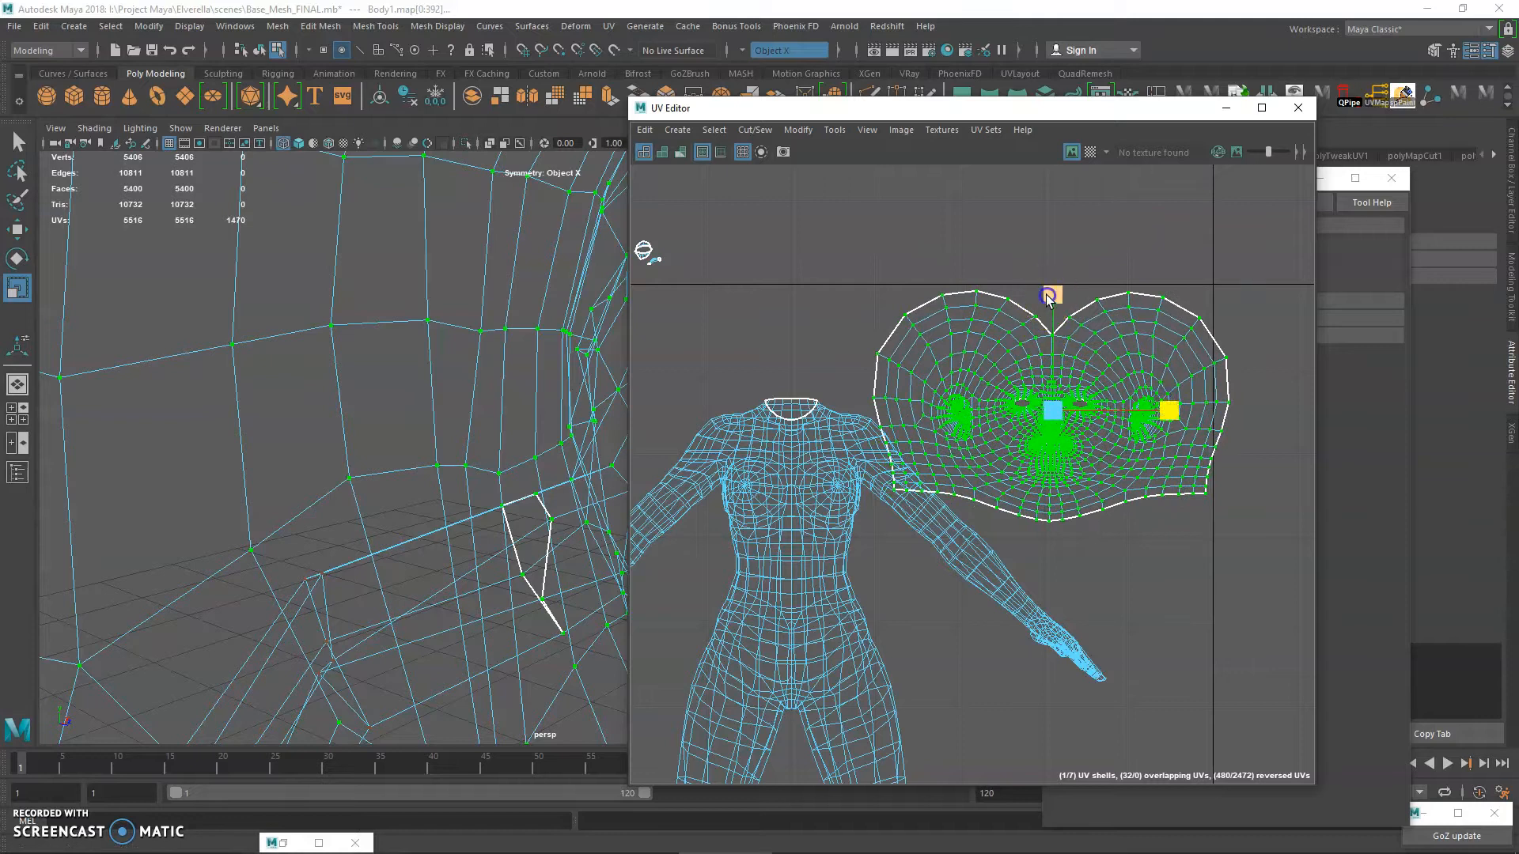
key(w)
drag(1055, 413, 1021, 427)
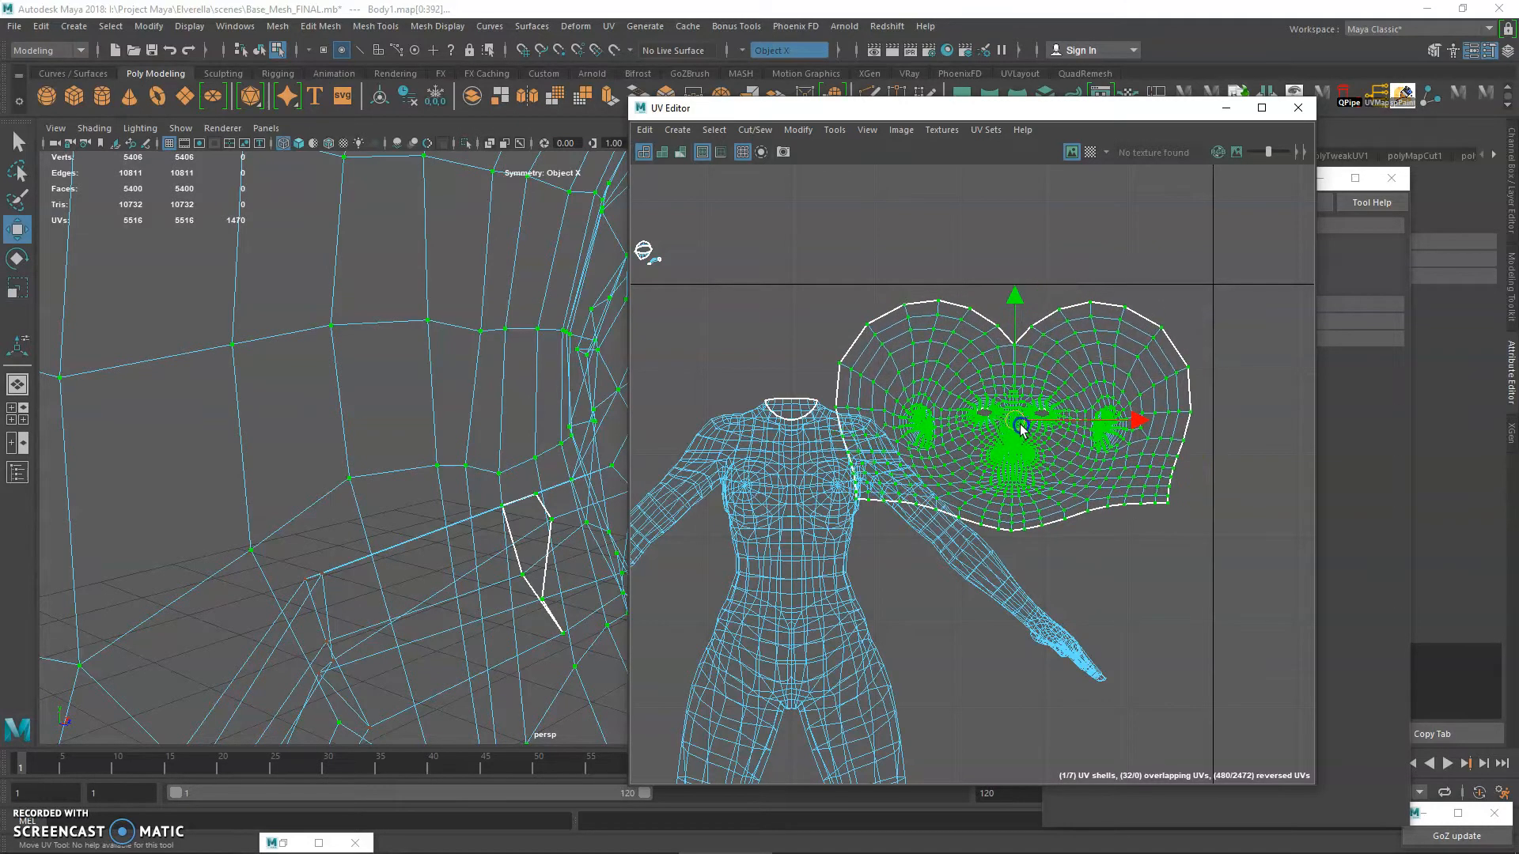
- Minimise the UV Editor and show the head framed and shaded in the viewport, back in object mode
click(1215, 112)
key(f)
key(5)
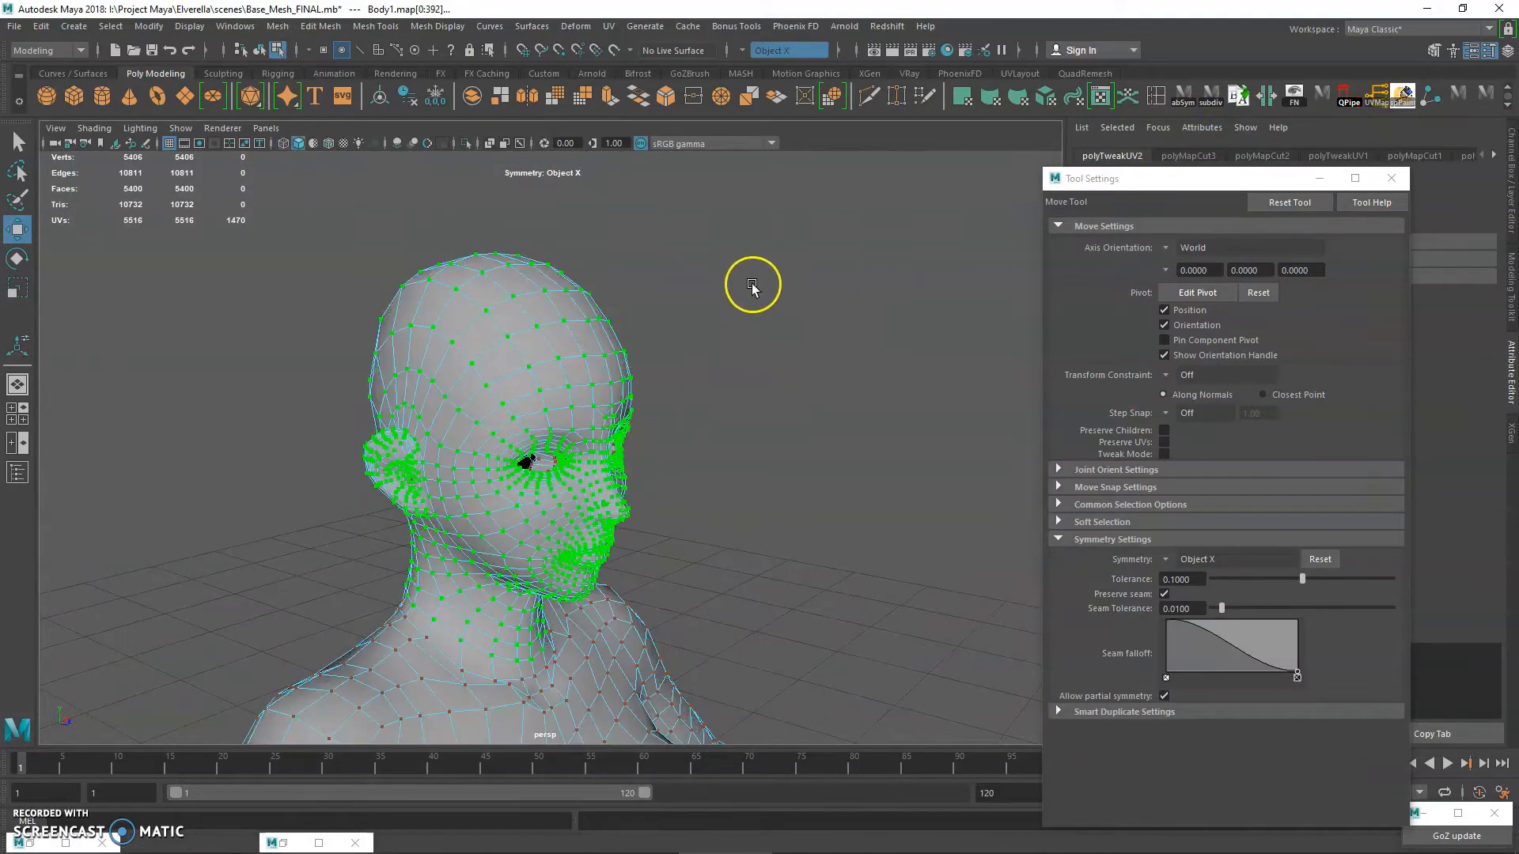
key(q)
right_drag(517, 356, 580, 338)
key(alt+Tab)
key(alt+Tab)
mouse_move(180, 829)
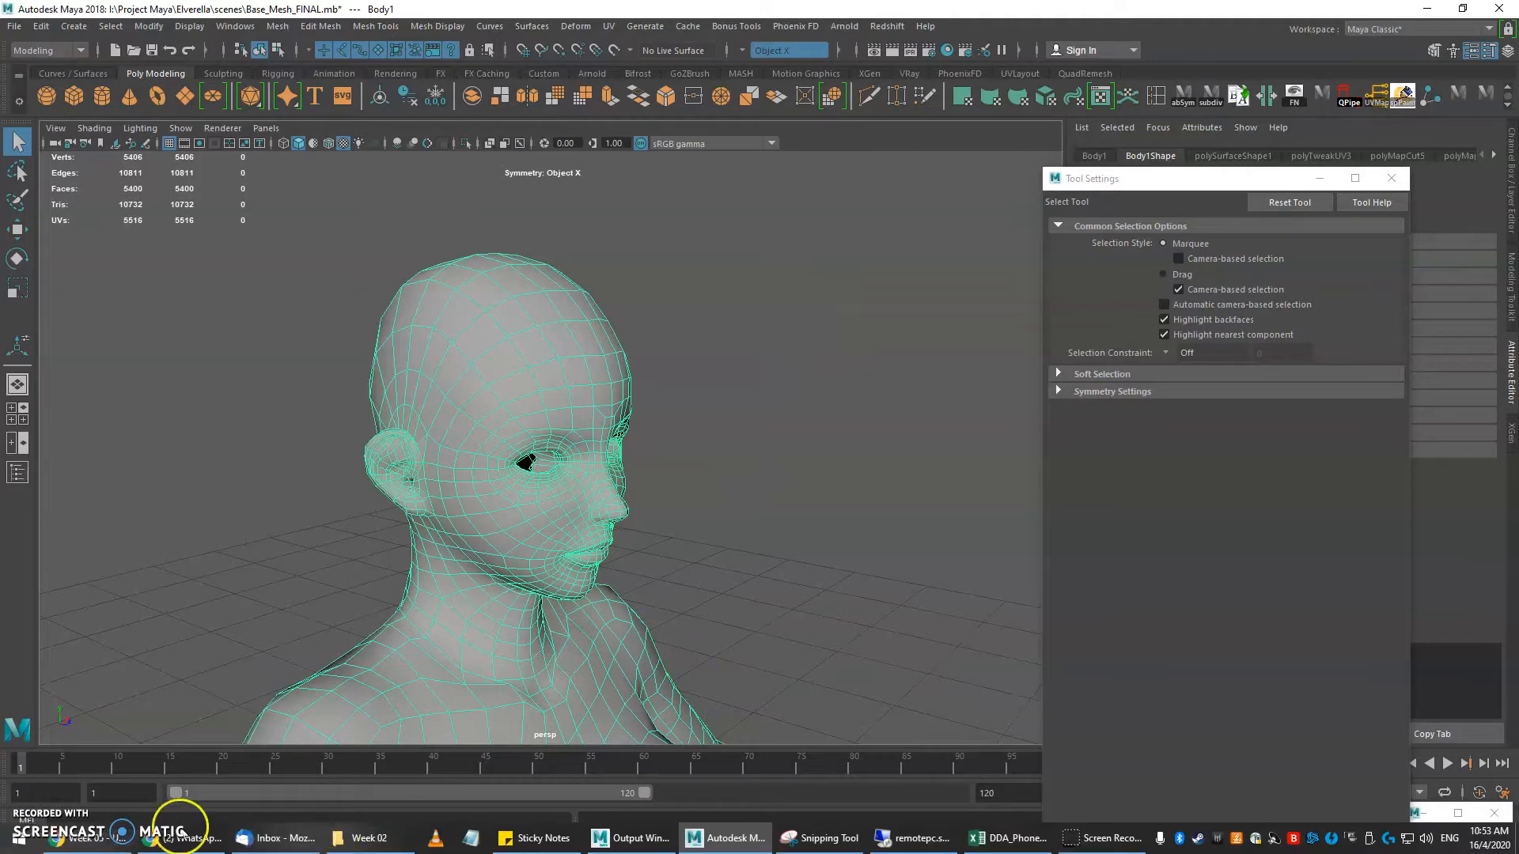
mouse_move(117, 844)
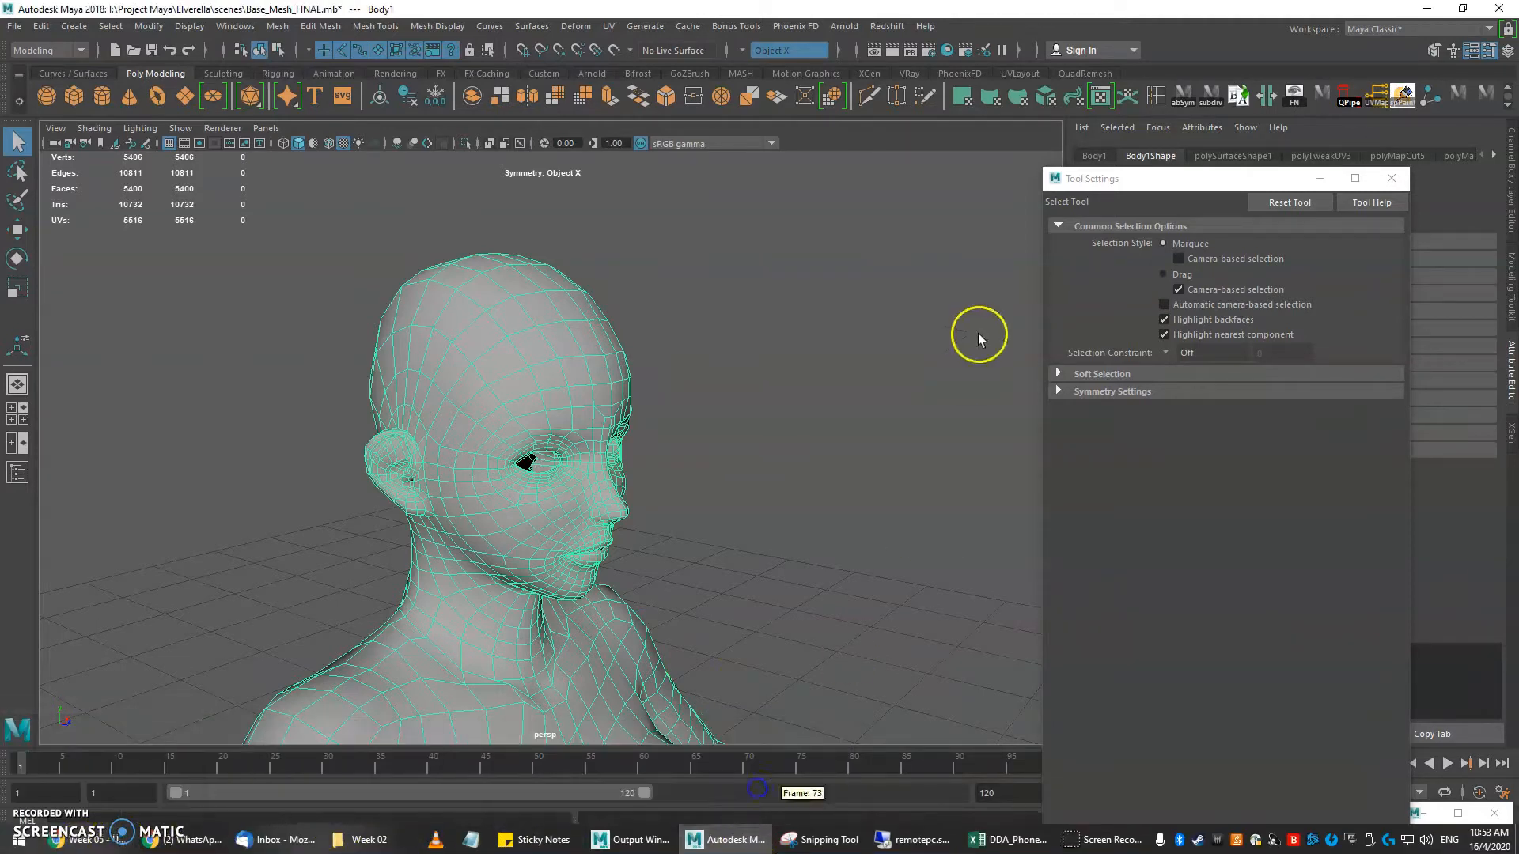
mouse_move(629, 399)
alt+mouse_down()
mouse_move(637, 515)
mouse_move(651, 393)
mouse_move(627, 401)
alt+mouse_up()
click(100, 137)
click(563, 336)
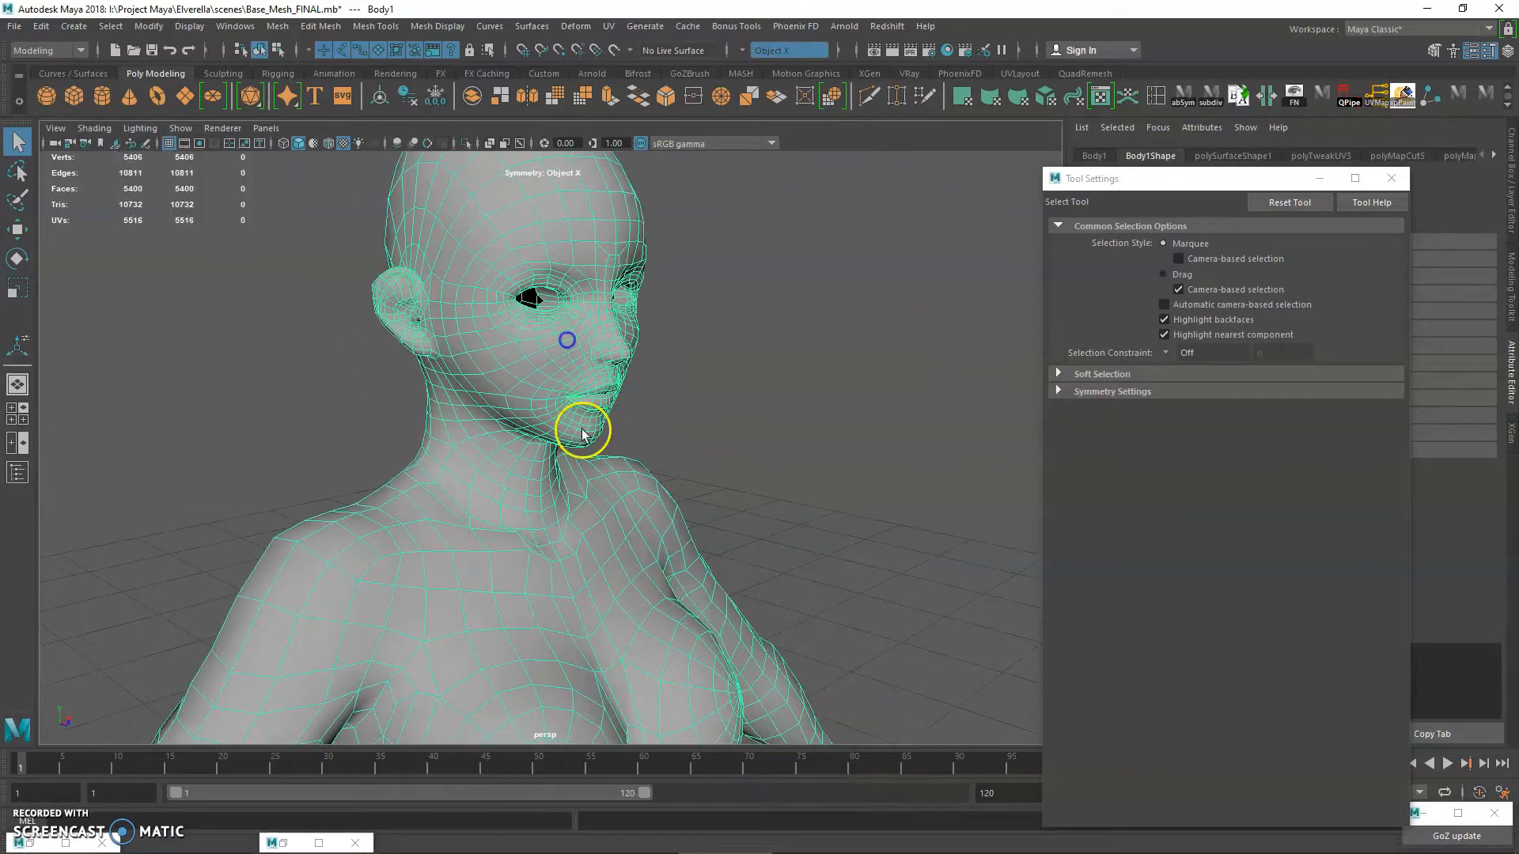
alt+drag(530, 436, 589, 228)
alt+drag(607, 71, 780, 416)
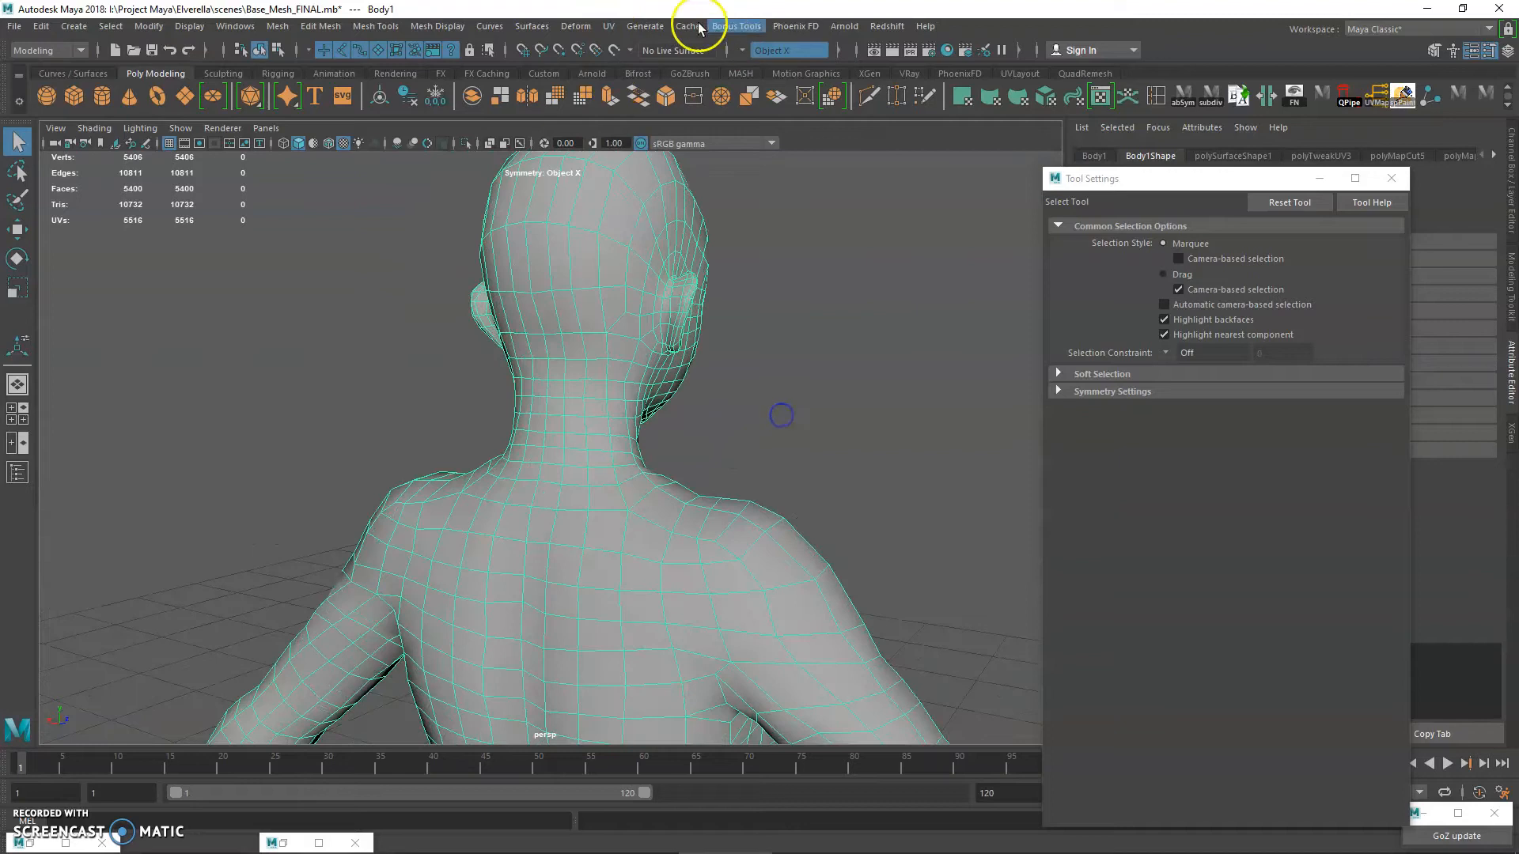
- Reopen the UV Editor and select the body mesh to display its UV layout
click(615, 26)
click(645, 54)
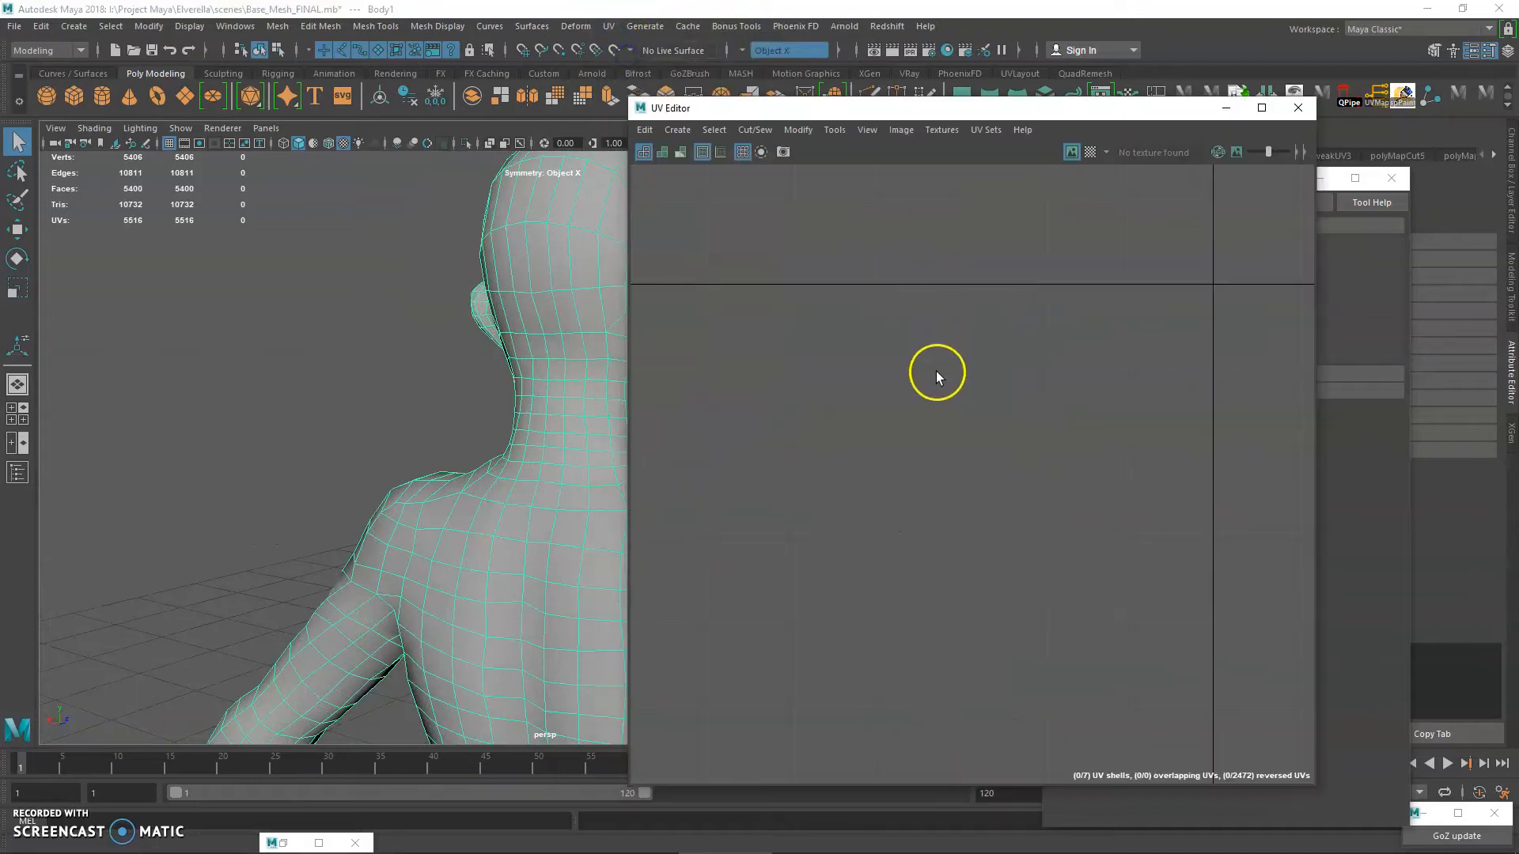
click(577, 425)
alt+middle_drag(982, 508, 1066, 484)
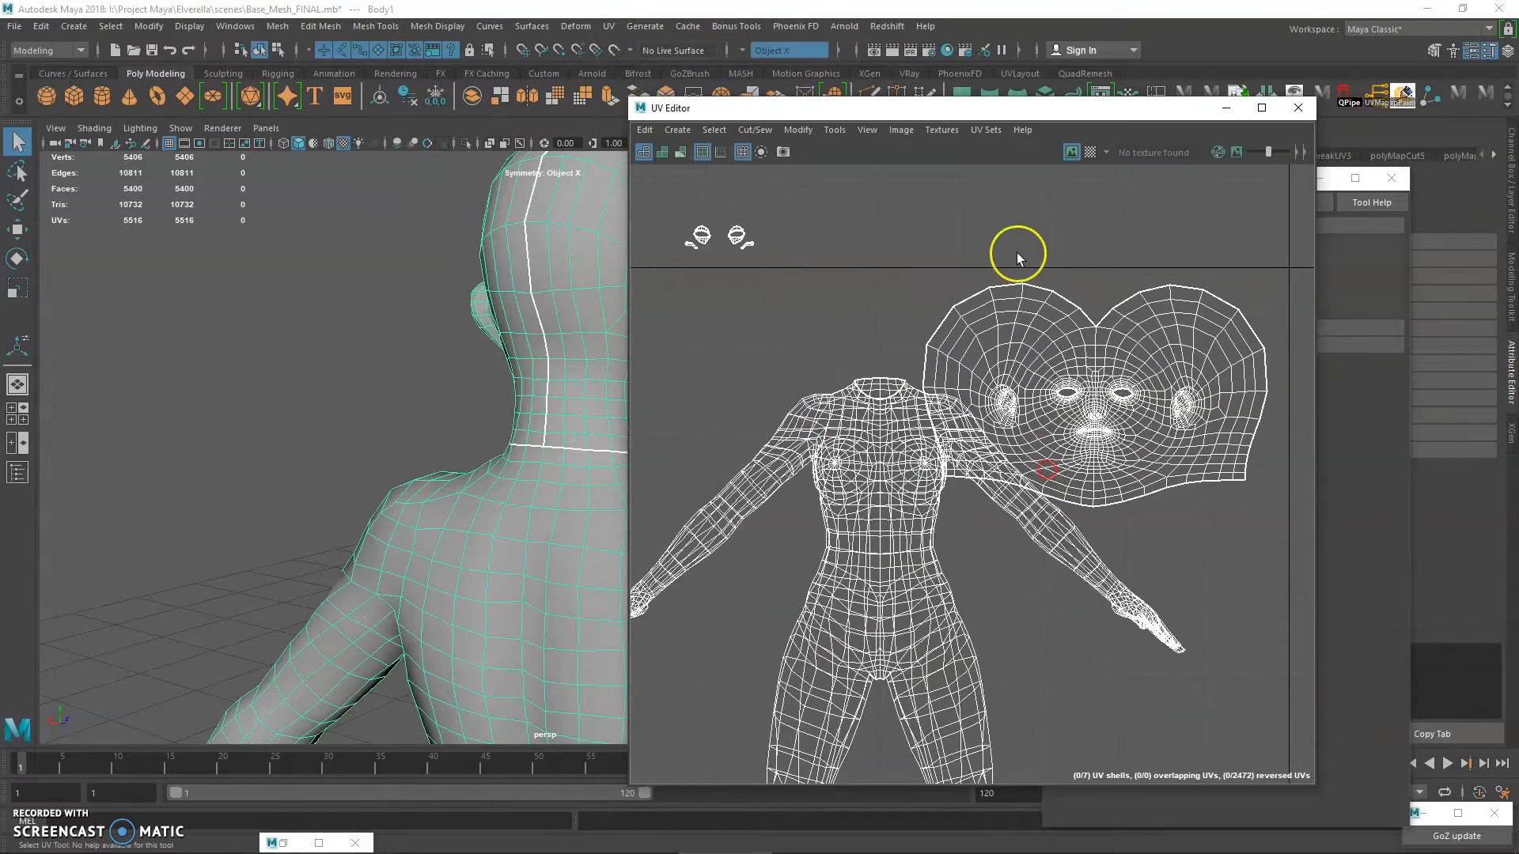
- Toggle the checker map on and off while examining the head and neck for UV stretching
click(1091, 150)
alt+drag(559, 407, 330, 478)
click(1090, 152)
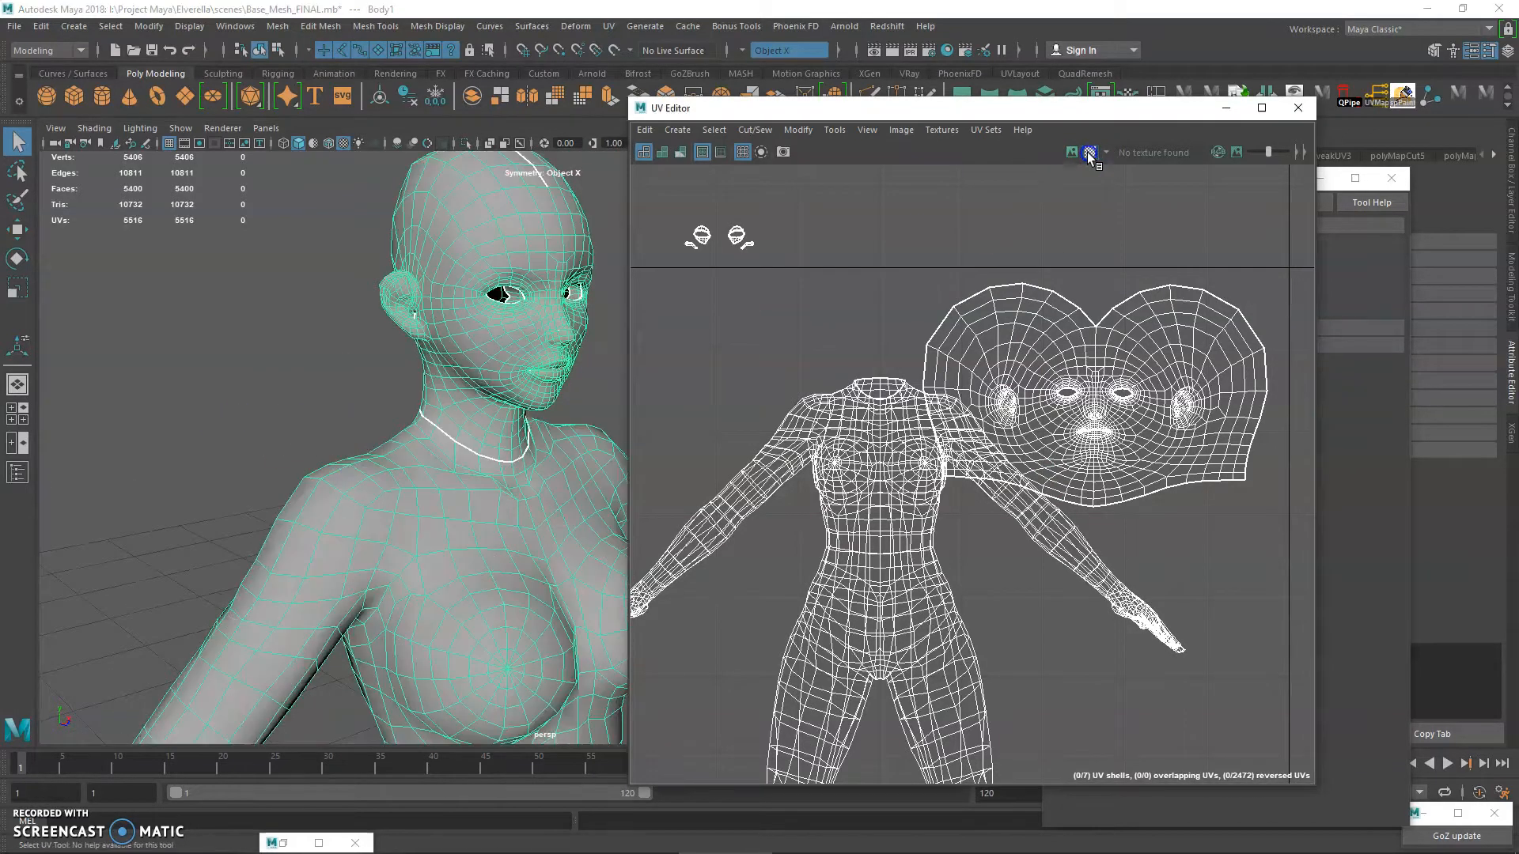
alt+drag(212, 509, 406, 477)
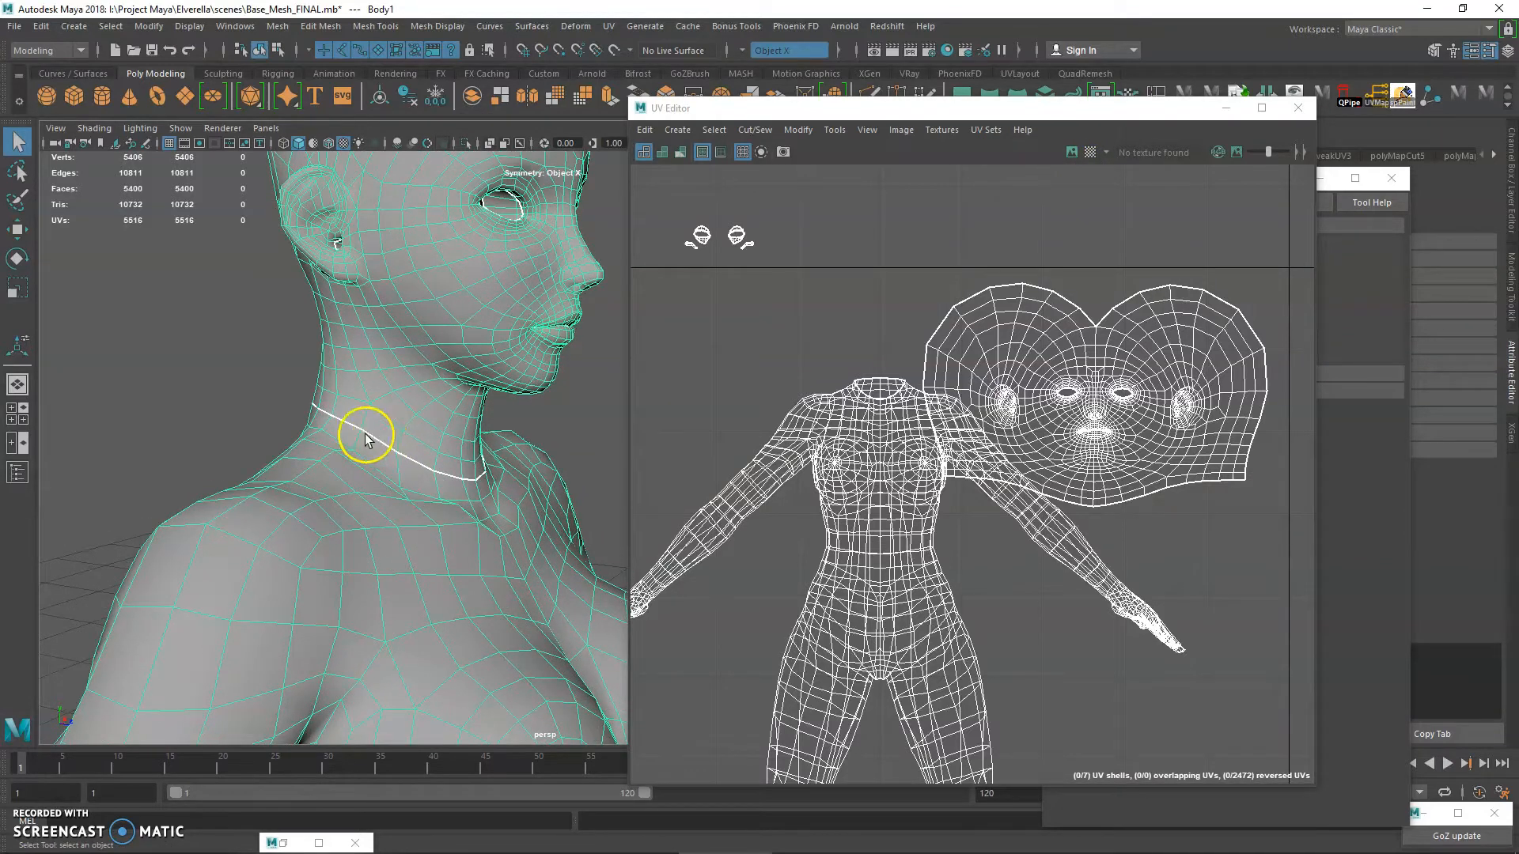
alt+drag(468, 480, 428, 466)
- Select the head UV shell and move it up, clear of the body shell's arm
right_drag(1154, 361, 1258, 383)
ctrl+right_click(1196, 361)
key(w)
drag(1097, 395, 1136, 235)
- Cut the UVs along the edge loop around both wrists, shifting the UV Editor and putting away the Tool Settings window
alt+right_drag(277, 411, 176, 515)
alt+drag(342, 604, 306, 593)
alt+middle_drag(305, 593, 312, 412)
alt+right_drag(142, 498, 340, 550)
alt+middle_drag(340, 550, 553, 577)
key(q)
right_drag(236, 402, 224, 372)
click(176, 488)
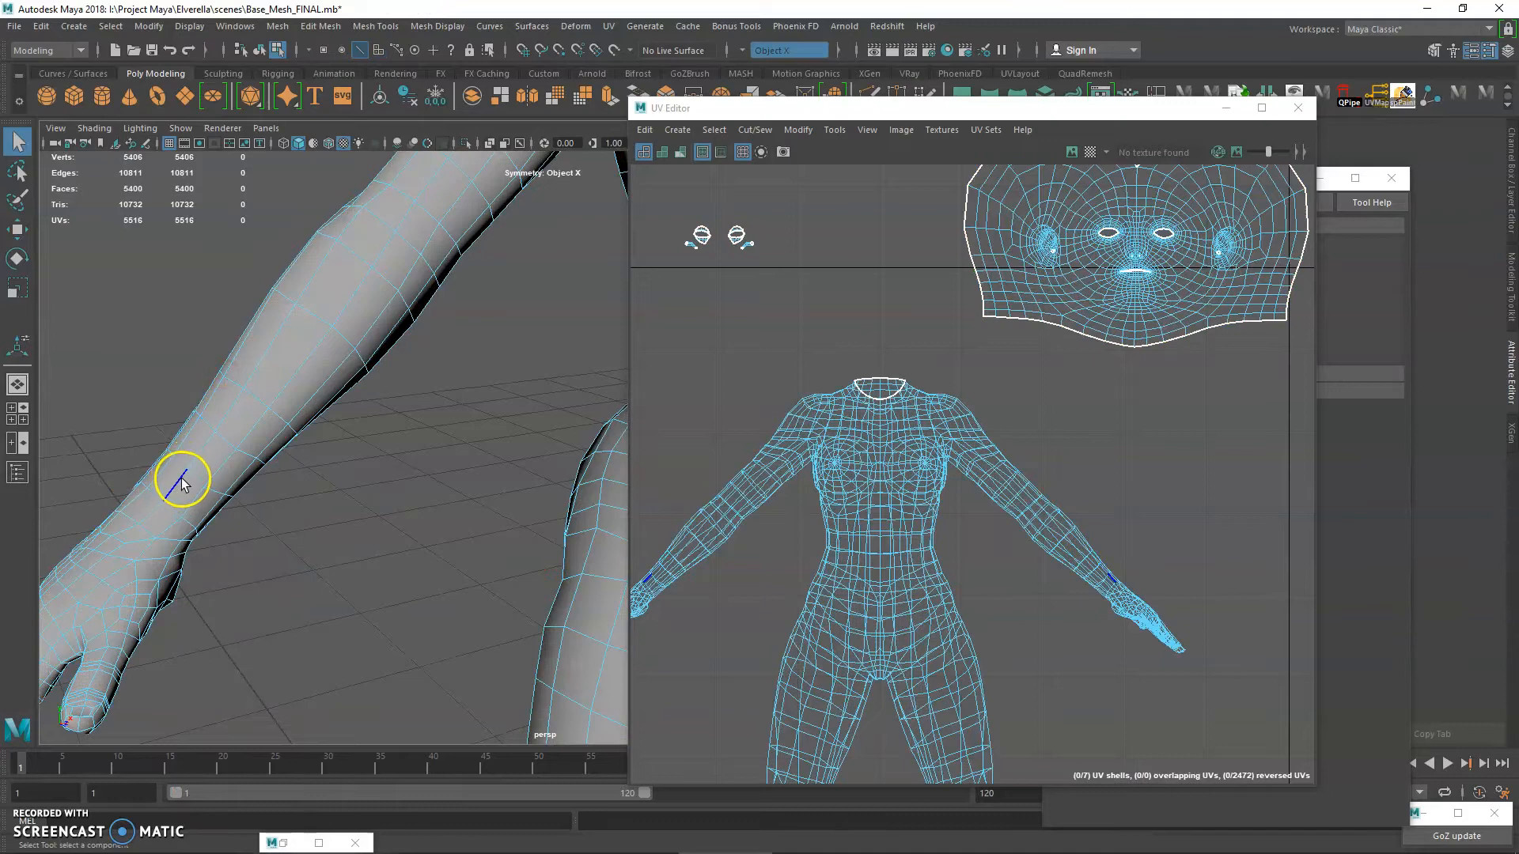
double_click(195, 476)
alt+drag(195, 477, 451, 508)
alt+middle_drag(450, 508, 238, 536)
alt+drag(238, 536, 404, 459)
alt+middle_drag(404, 459, 380, 483)
alt+drag(381, 483, 336, 482)
drag(1018, 108, 1056, 208)
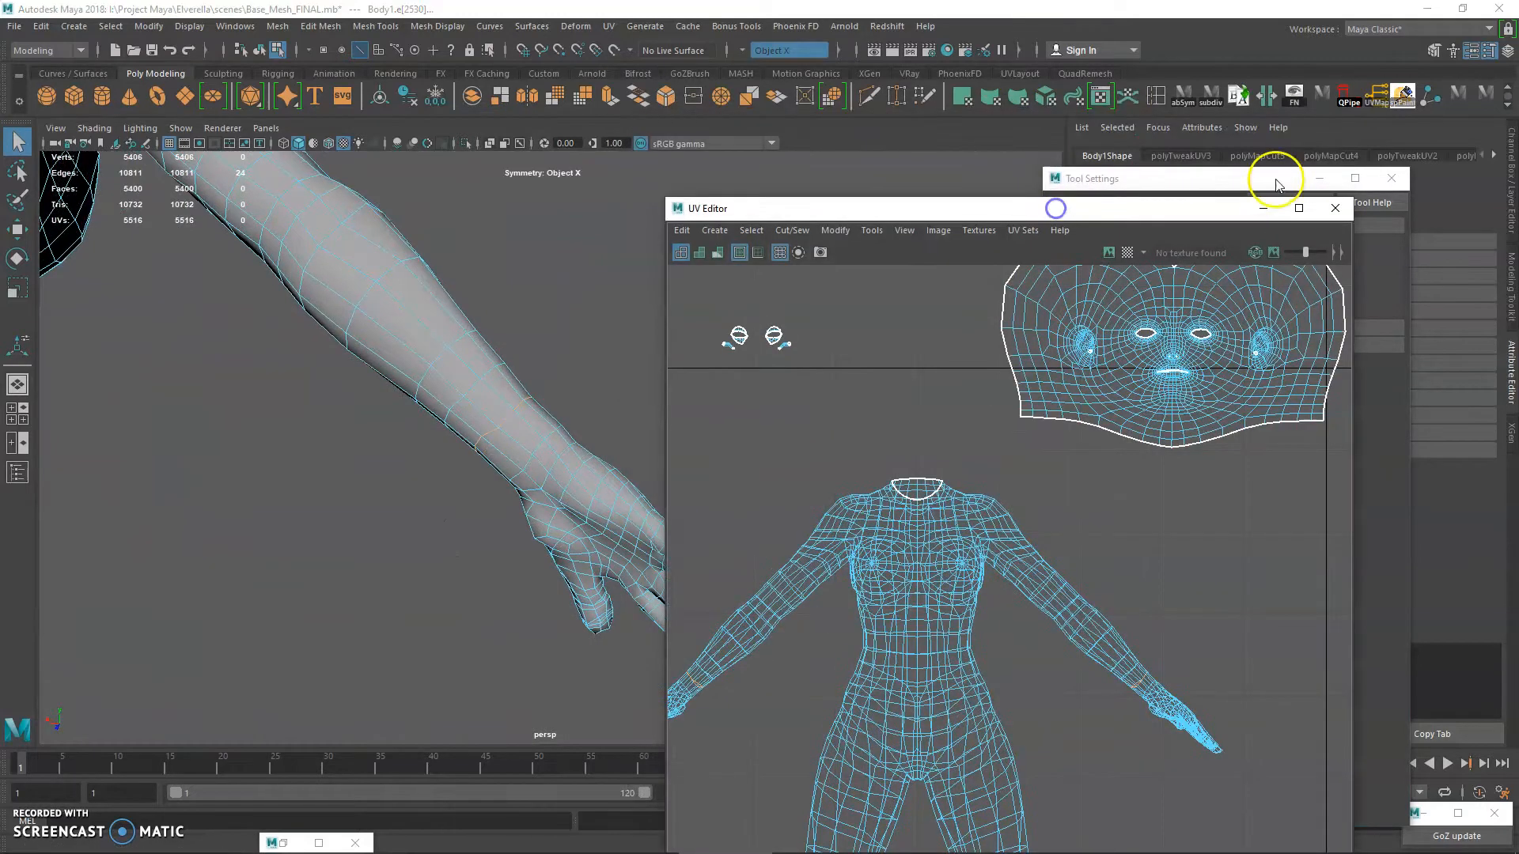
drag(1275, 185, 1314, 178)
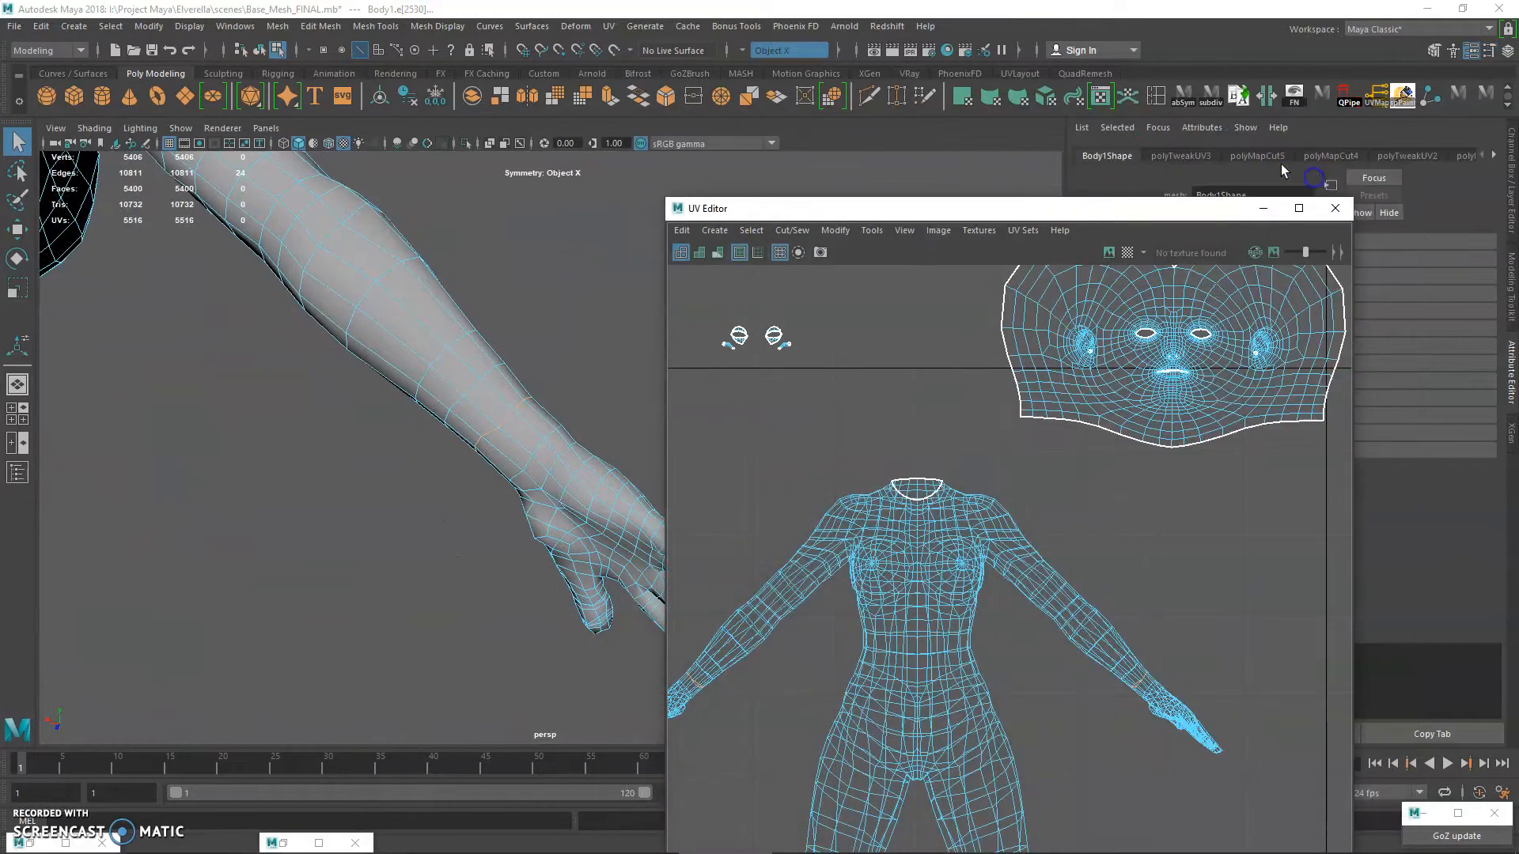
click(1266, 97)
- Cut the UVs along the edge loop around the ankles
mouse_move(597, 504)
alt+mouse_down()
mouse_move(421, 469)
mouse_move(119, 603)
mouse_move(277, 278)
mouse_move(244, 478)
mouse_move(376, 548)
mouse_move(348, 611)
mouse_move(452, 595)
alt+mouse_up()
key(4)
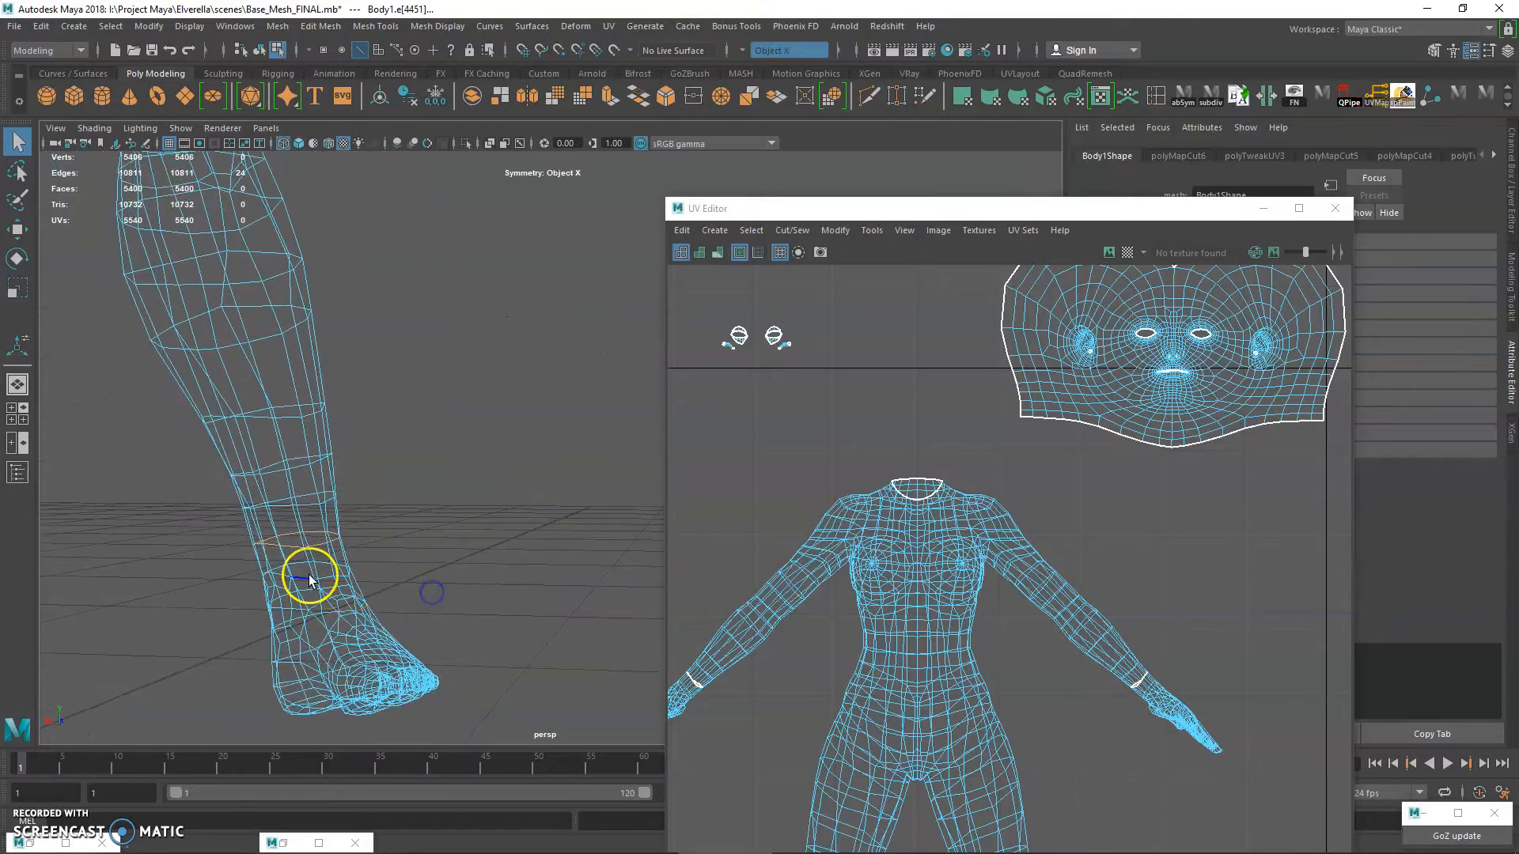
key(5)
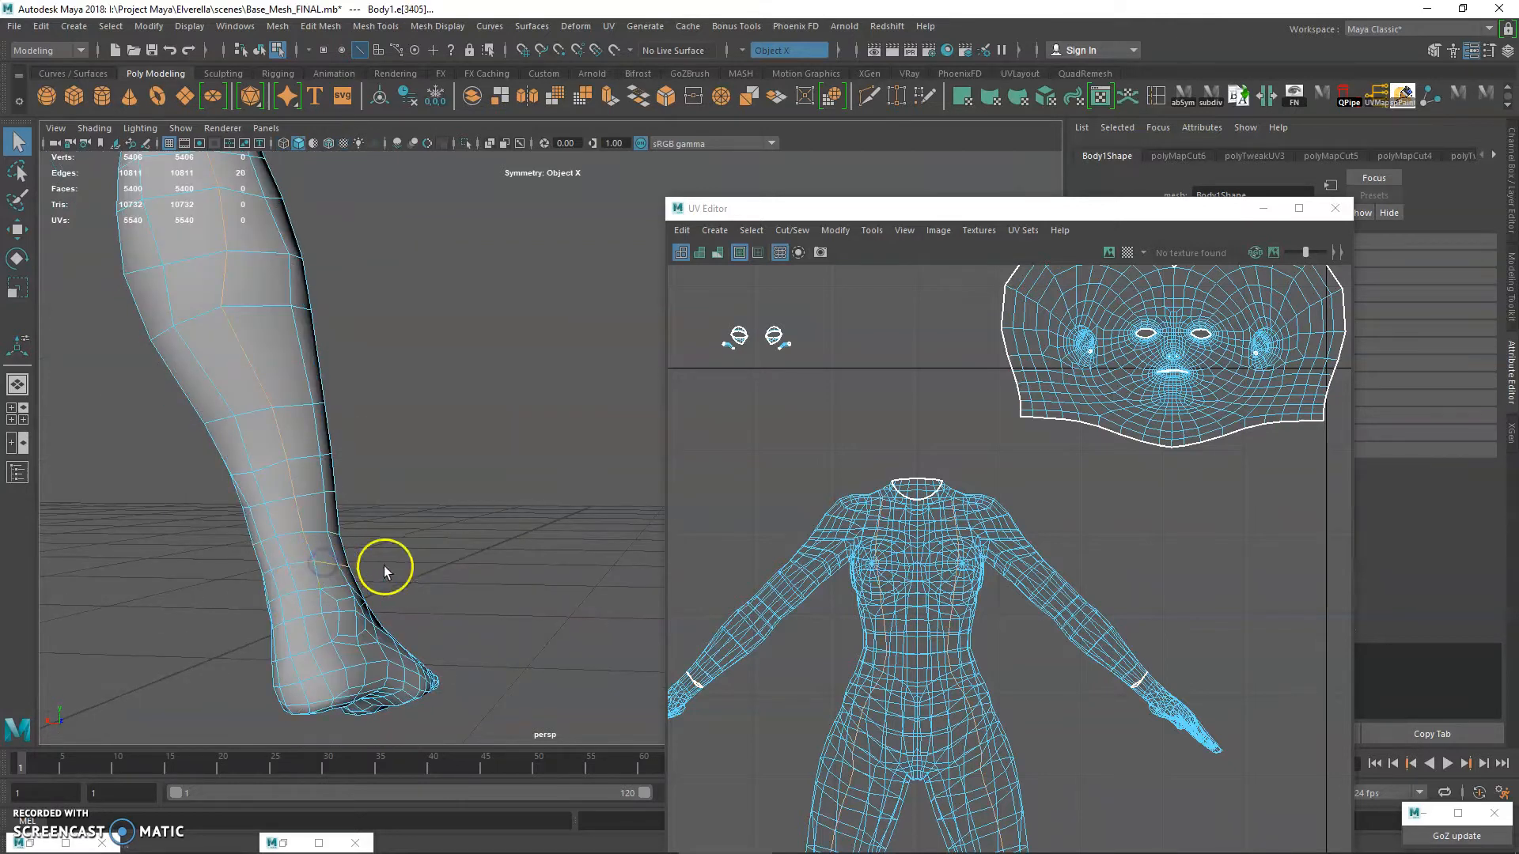
alt+middle_drag(811, 469, 796, 383)
scroll(954, 473, down, 3)
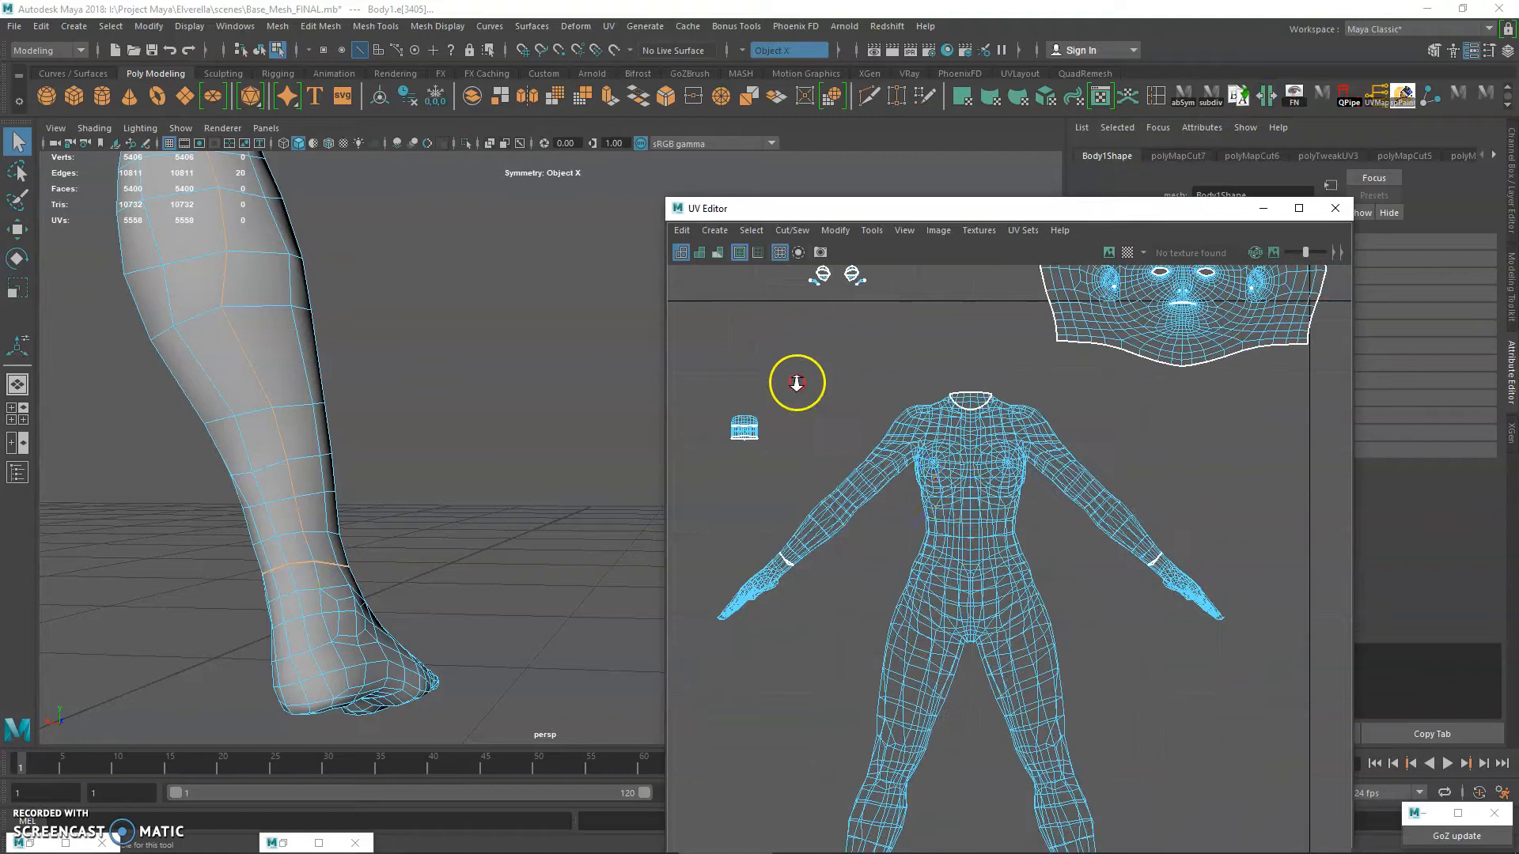
- Select the body UV shell and move it sideways, away from the separated hand shells
ctrl+right_drag(1038, 464, 1136, 498)
key(w)
right_drag(1012, 475, 1053, 471)
drag(1034, 451, 1078, 493)
ctrl+right_drag(1081, 485, 1137, 507)
middle_drag(1033, 650, 1131, 494)
alt+right_drag(1131, 495, 974, 501)
- Cut the remaining uncut edges around the ankle to close the foot seam
alt+drag(454, 560, 598, 529)
alt+middle_drag(598, 529, 363, 514)
alt+drag(363, 514, 468, 502)
alt+middle_drag(468, 502, 251, 512)
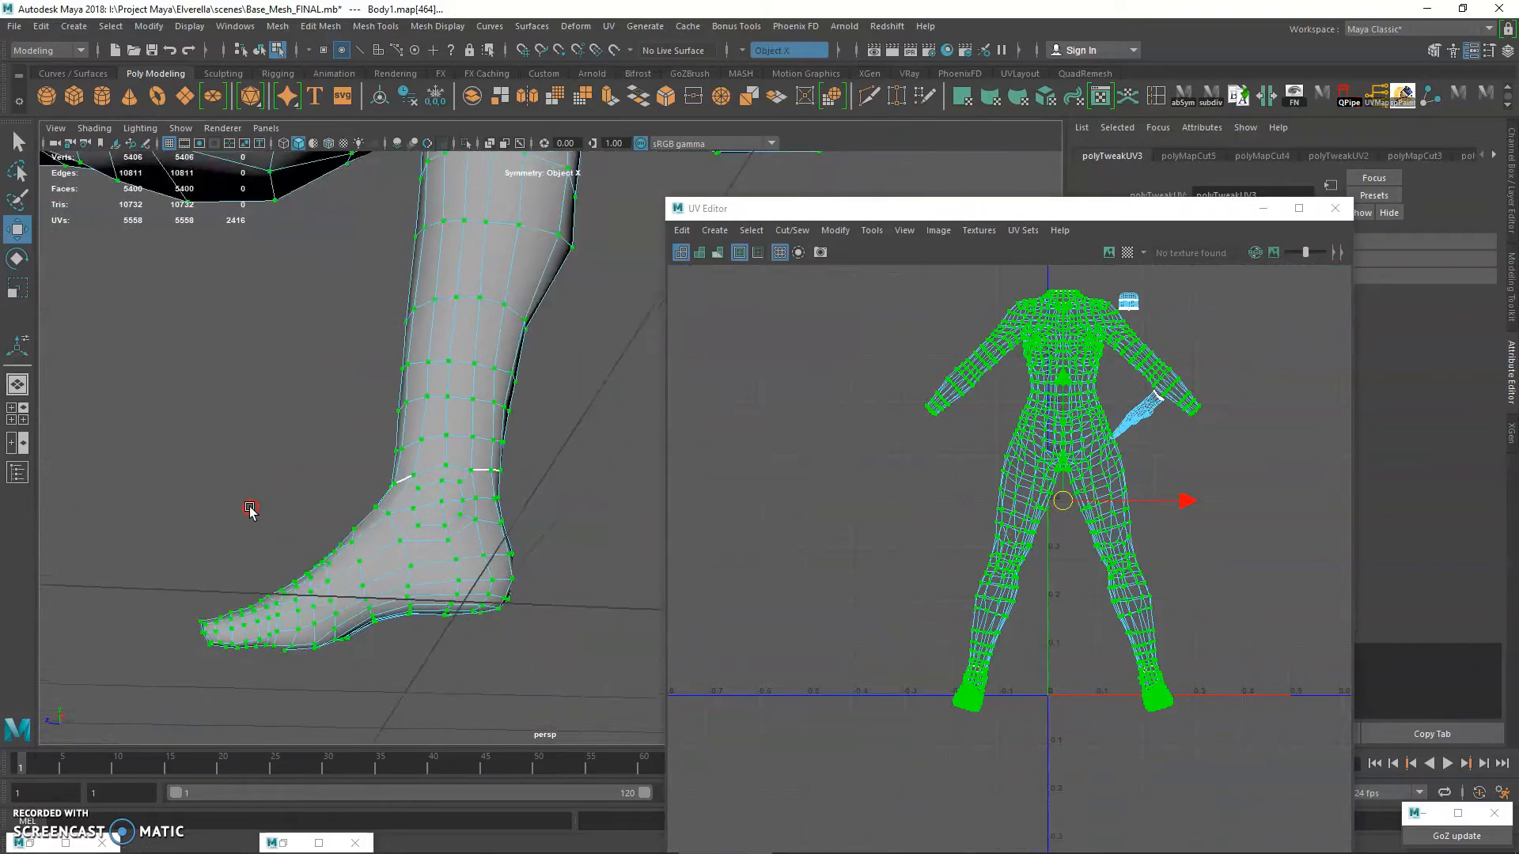
alt+right_drag(250, 511, 346, 556)
key(q)
right_click(375, 403)
right_drag(375, 403, 377, 380)
click(352, 477)
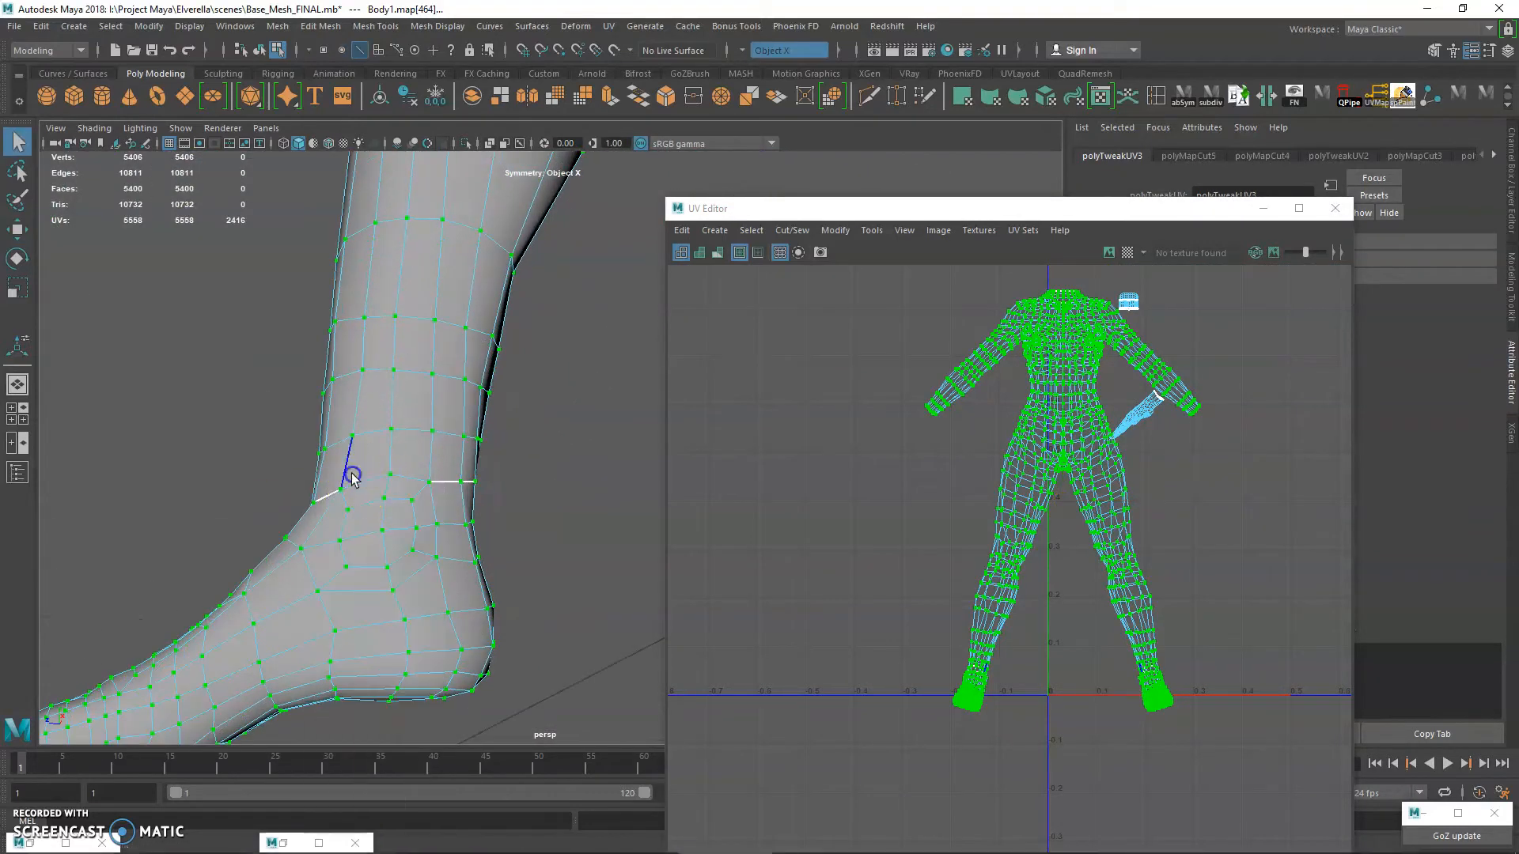
click(368, 481)
click(1240, 97)
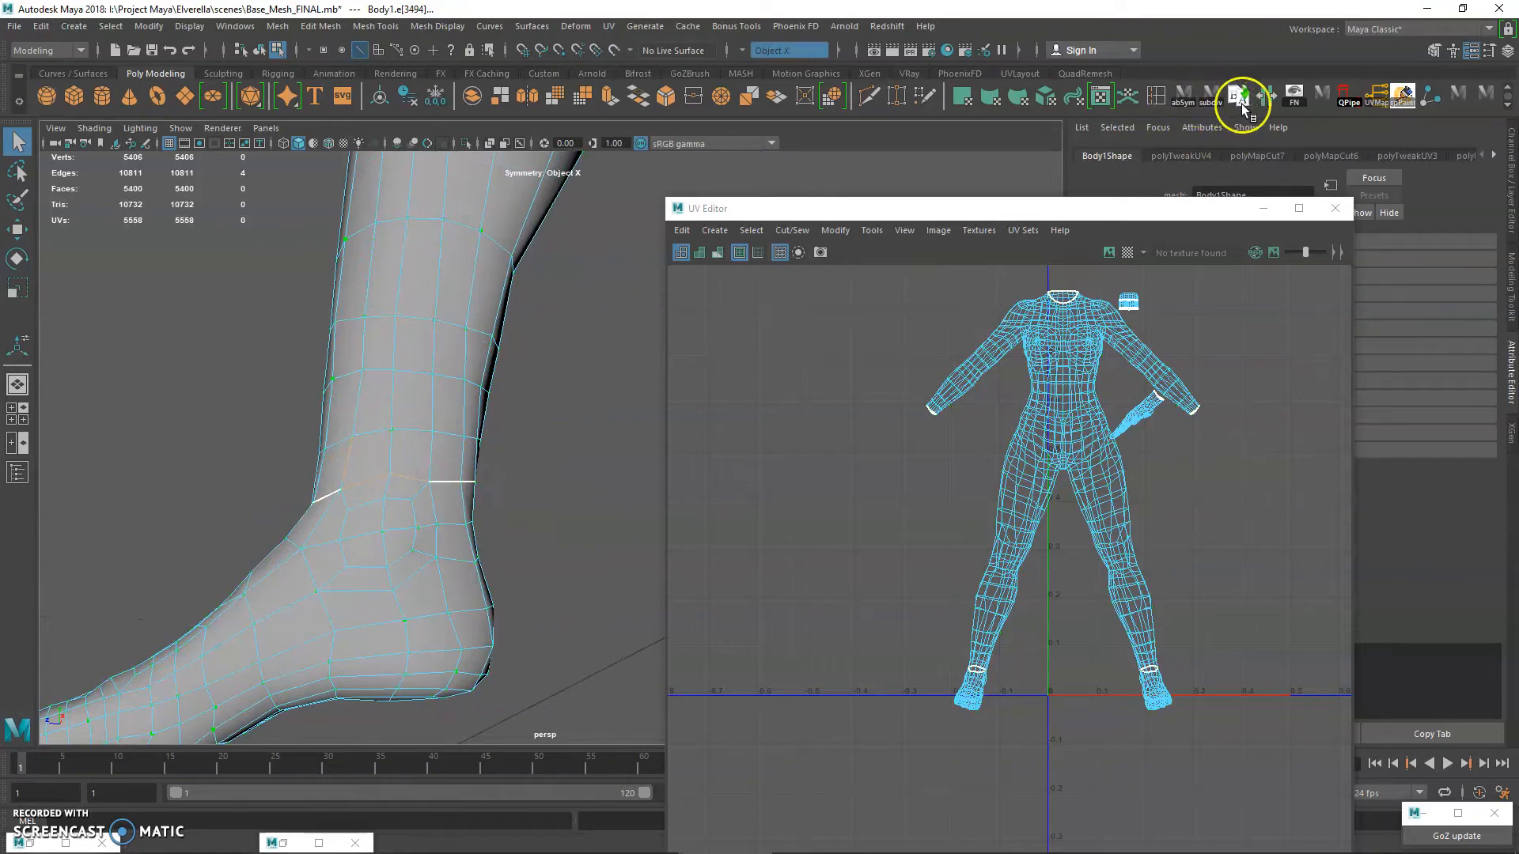
- Select the body UV shell and move it away from the feet, then reposition the UV Editor window
right_drag(1010, 454, 1060, 487)
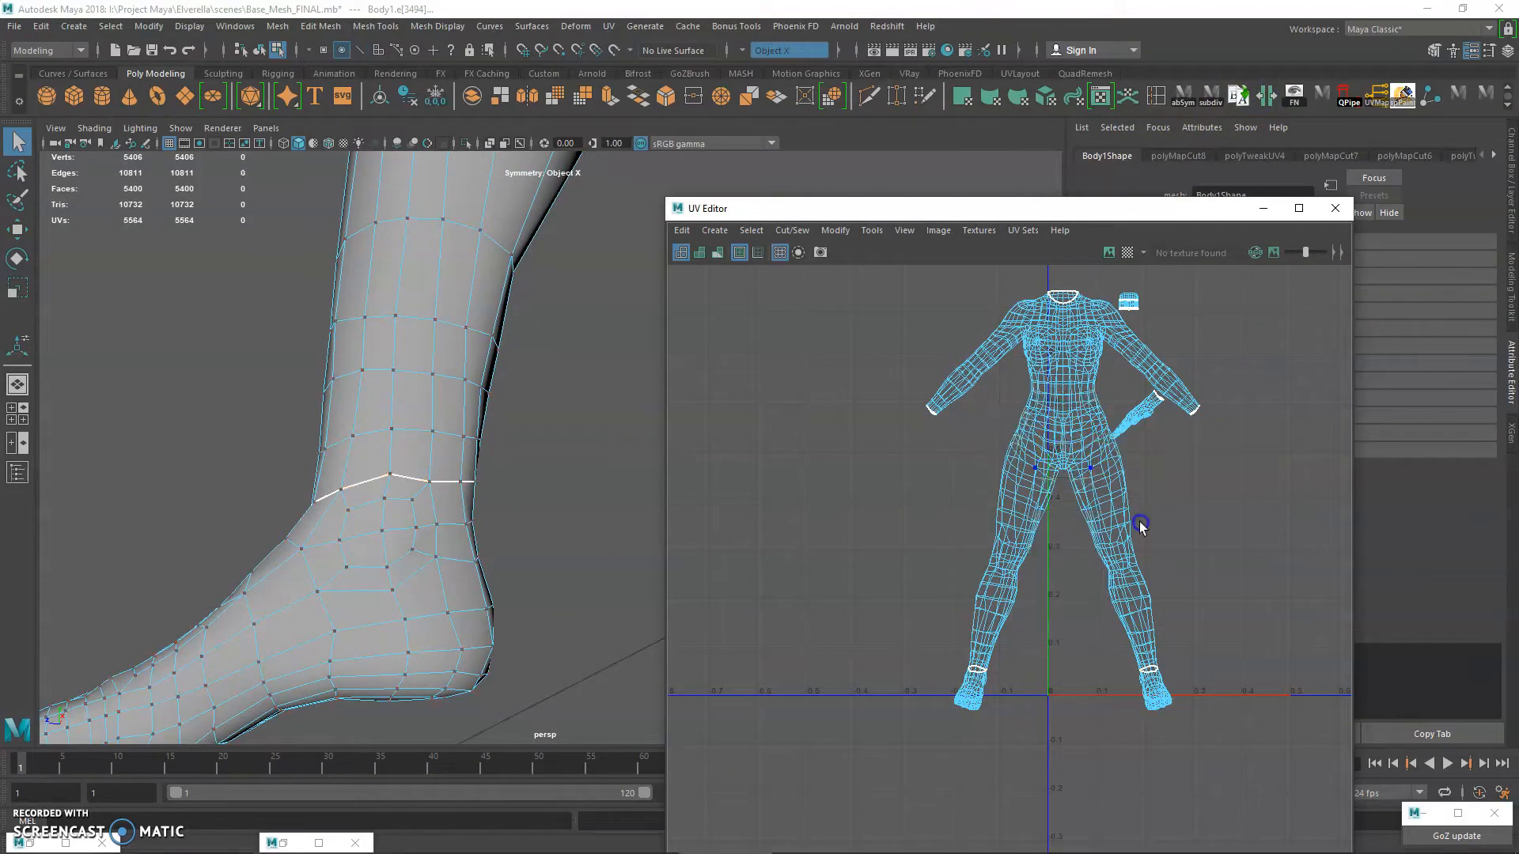
shift+right_click(1122, 506)
ctrl+right_drag(1136, 525, 1179, 525)
key(w)
drag(1063, 480, 791, 466)
drag(766, 205, 906, 232)
- Return to object mode and examine the back of the legs and torso for seam placement
alt+drag(540, 365, 508, 430)
alt+middle_drag(508, 430, 408, 427)
alt+right_drag(407, 427, 350, 442)
alt+drag(350, 442, 399, 437)
right_drag(400, 437, 463, 348)
click(469, 410)
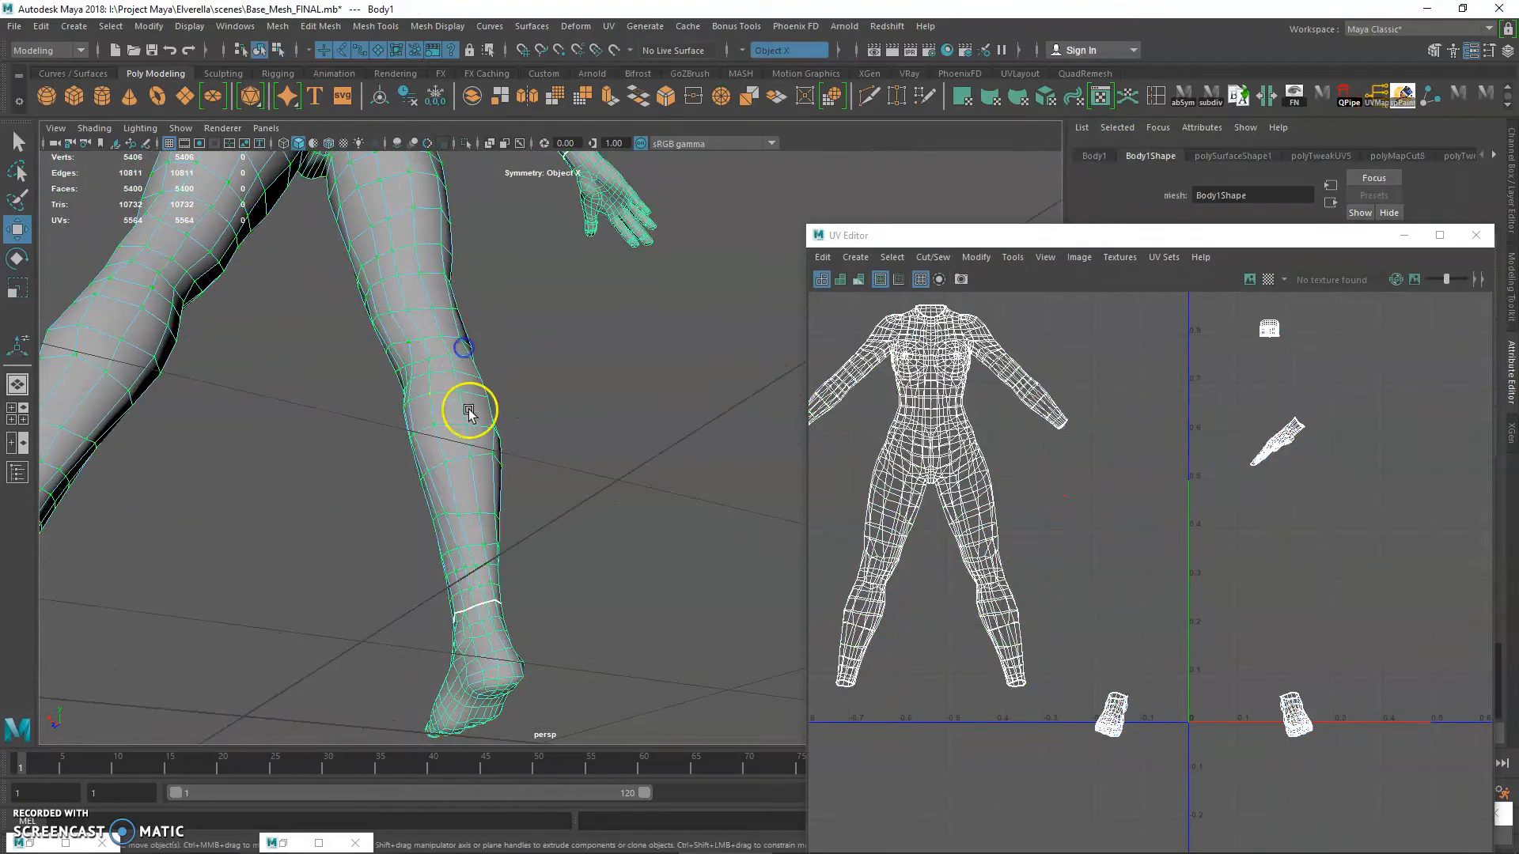
alt+drag(463, 425, 418, 529)
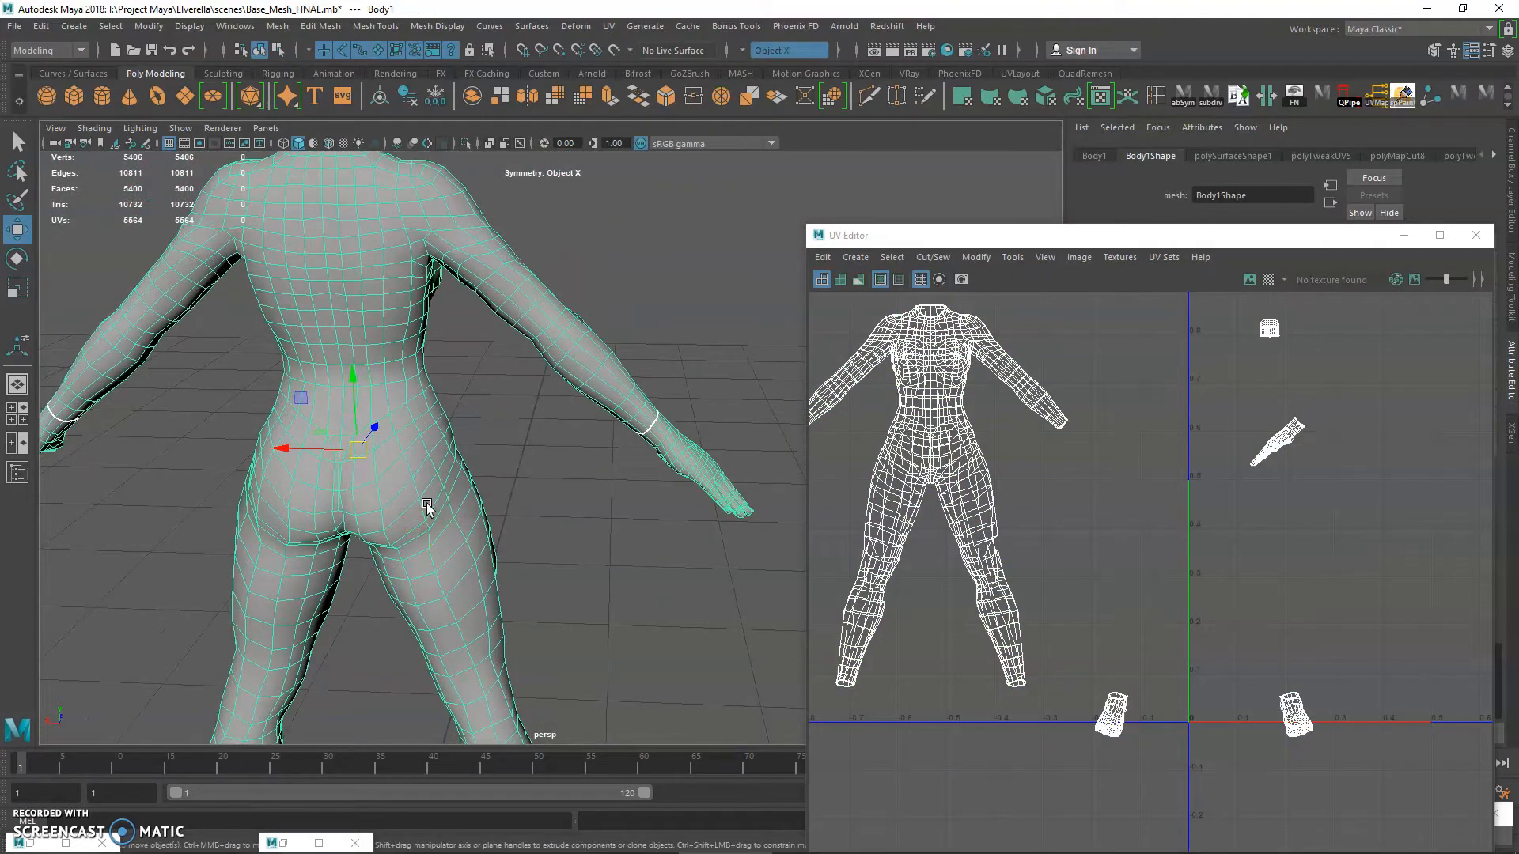
alt+middle_drag(379, 345, 444, 472)
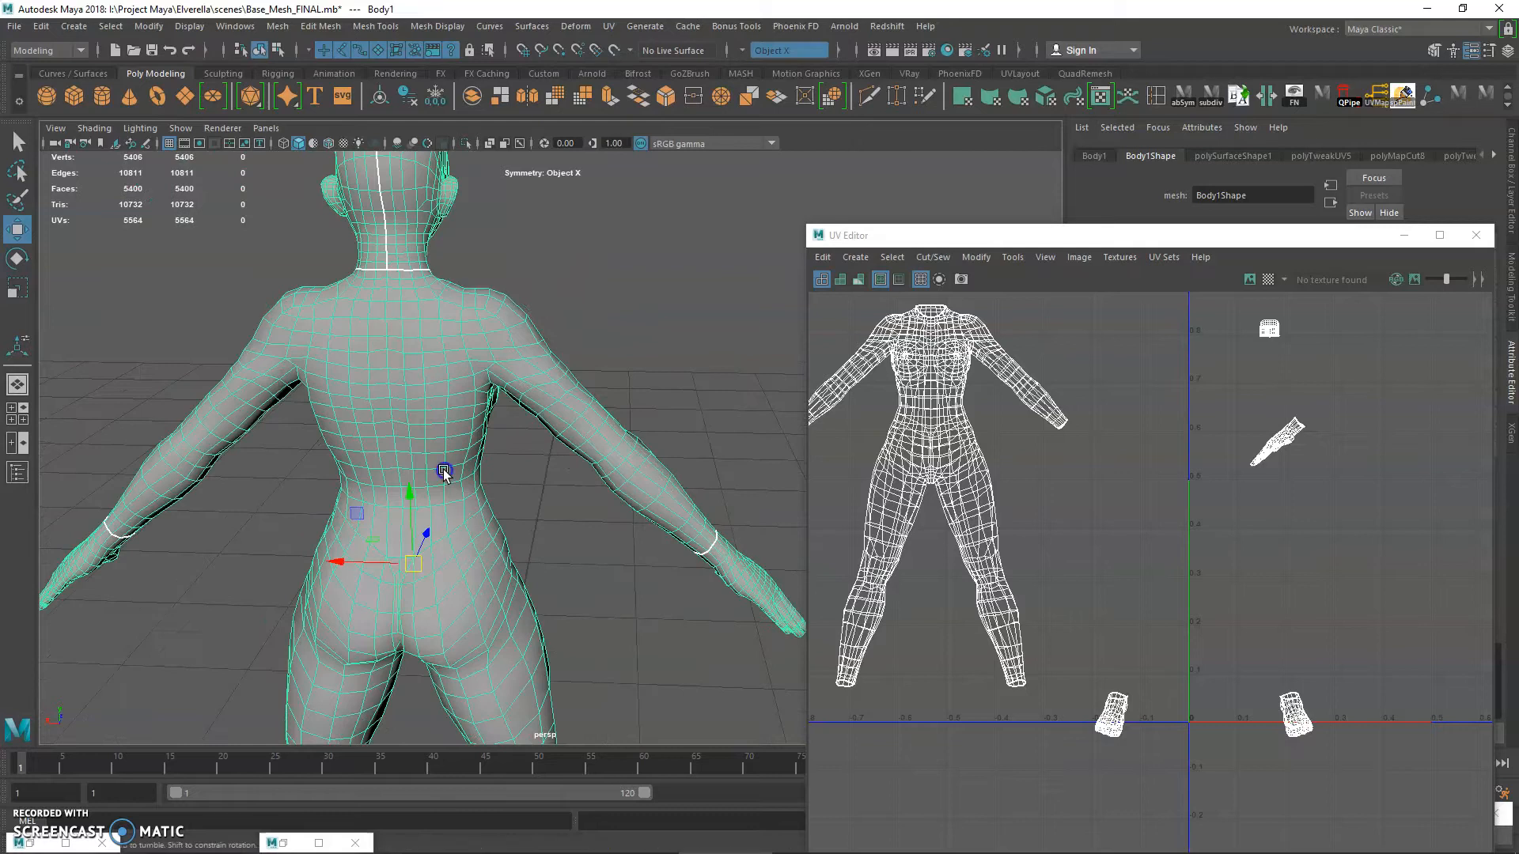
alt+drag(444, 472, 454, 458)
mouse_move(454, 458)
alt+right_down()
mouse_move(478, 488)
mouse_move(475, 466)
alt+right_up()
alt+middle_drag(457, 420, 558, 496)
alt+right_drag(558, 496, 590, 507)
- Cut the UVs along the centre back edge line from the neck seam down to the crotch
key(q)
right_drag(451, 280, 429, 230)
click(379, 247)
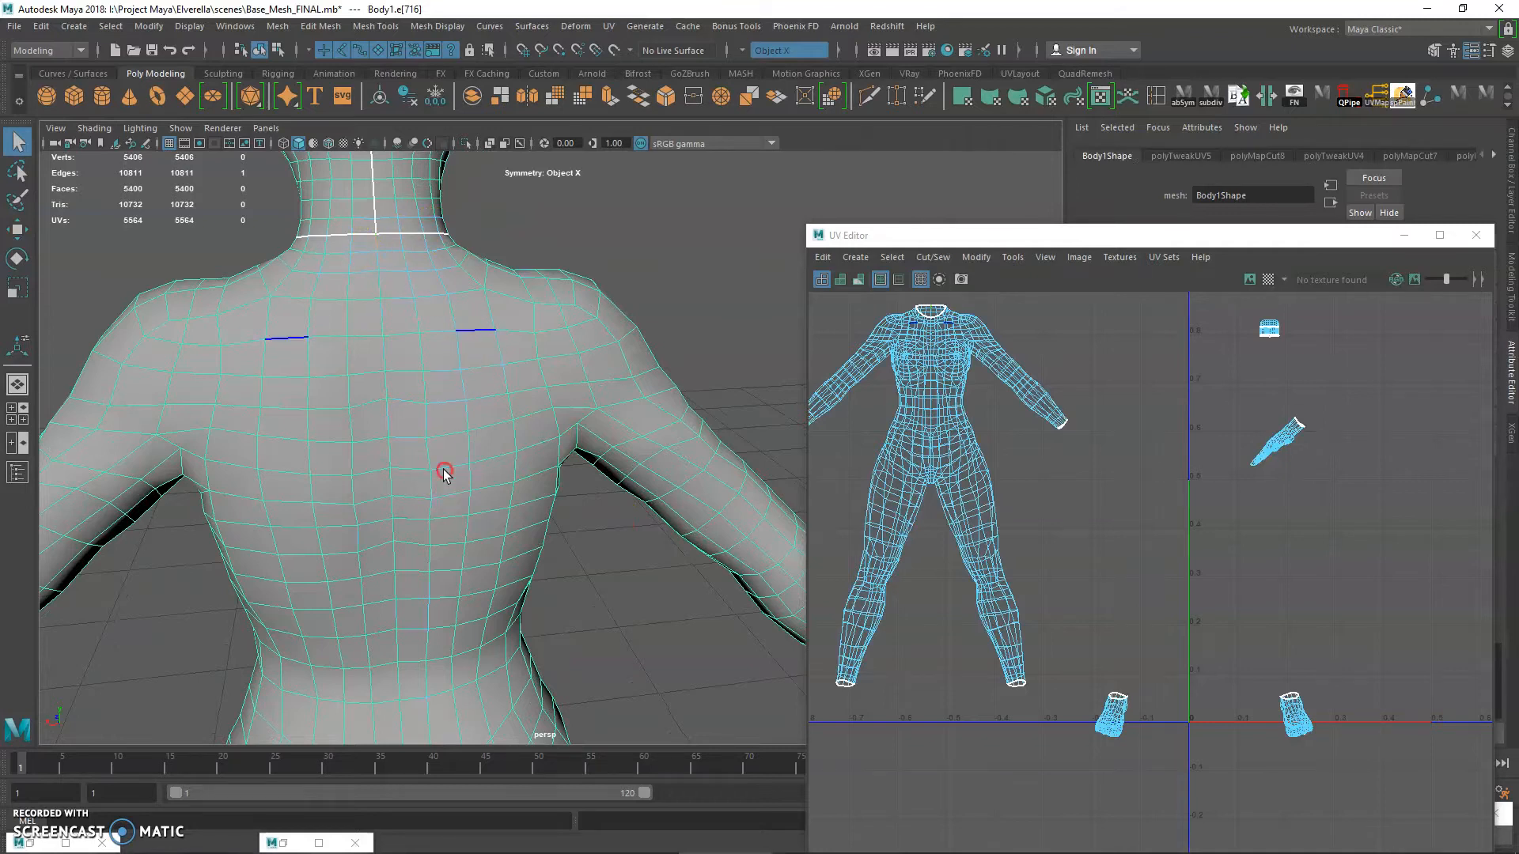
alt+drag(444, 472, 464, 325)
alt+right_drag(512, 451, 472, 427)
alt+drag(432, 383, 463, 448)
shift+double_click(380, 587)
alt+drag(380, 587, 379, 633)
alt+middle_drag(444, 594, 444, 565)
alt+drag(444, 565, 434, 524)
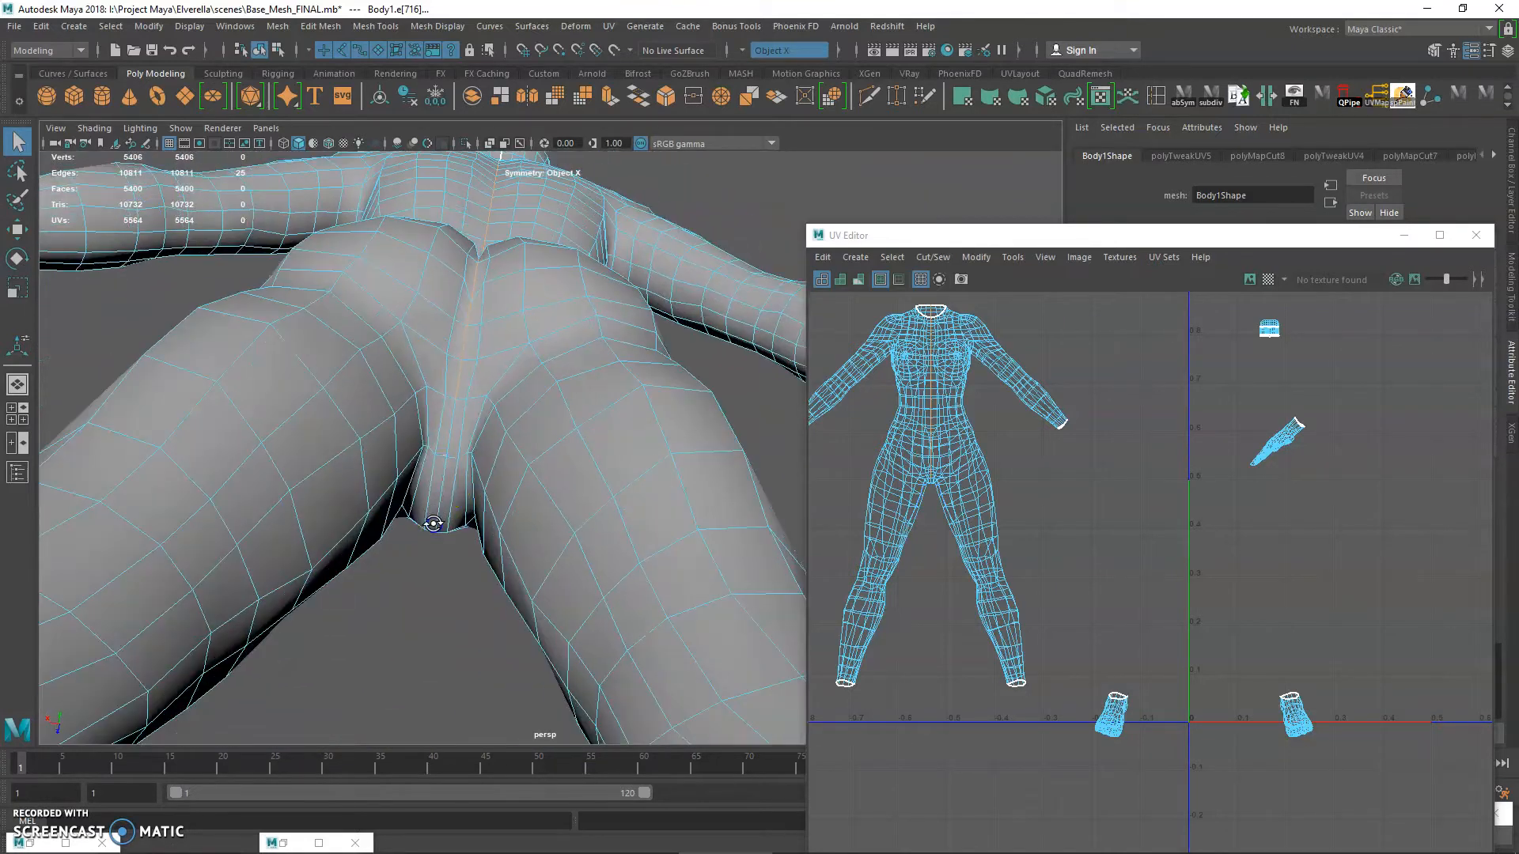
shift+click(454, 438)
alt+drag(453, 438, 532, 336)
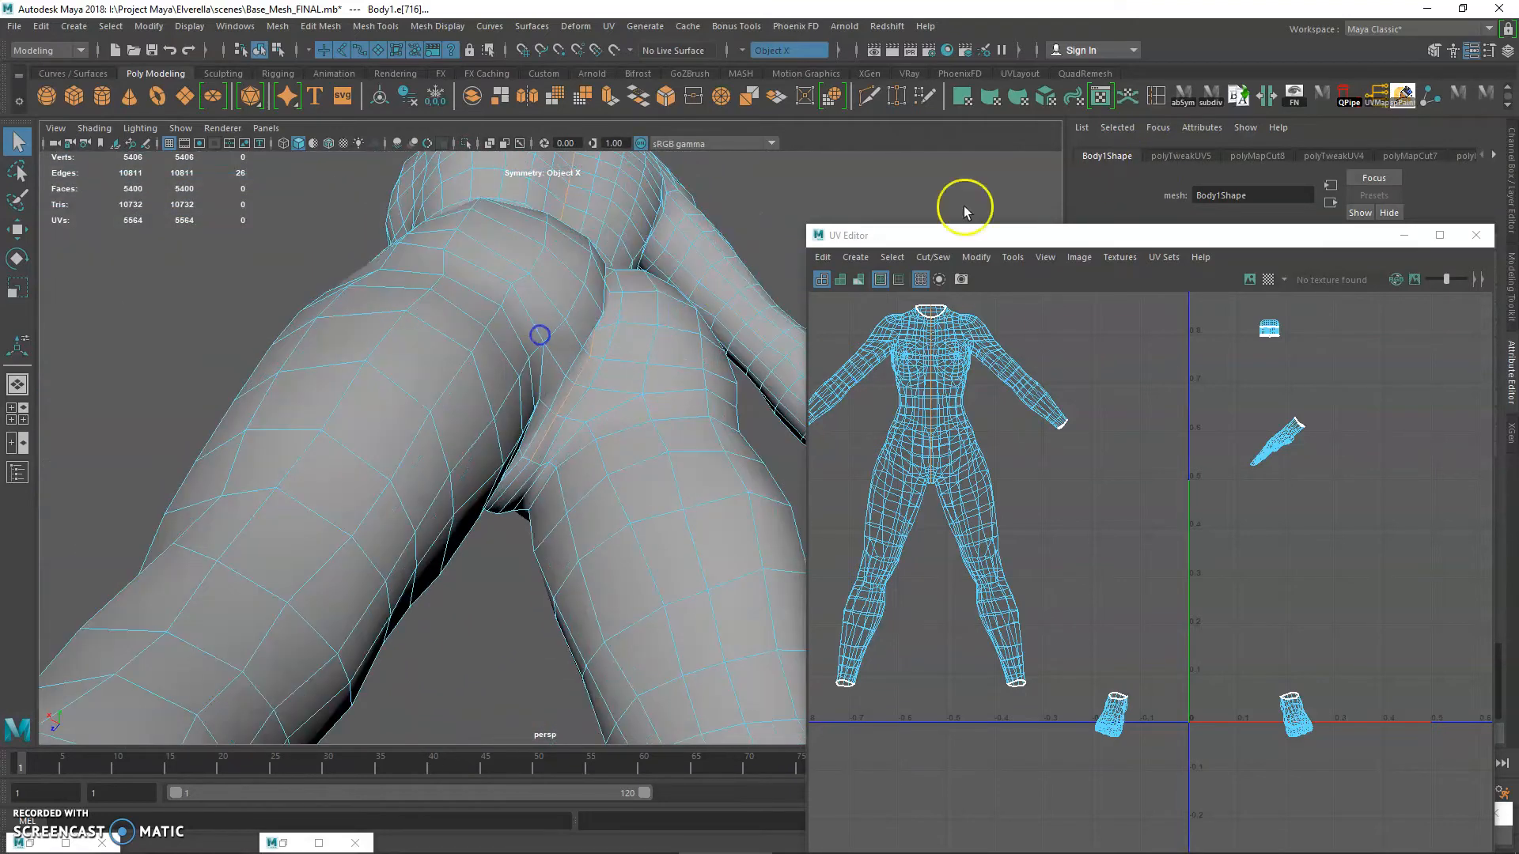
click(1267, 95)
- Cut the UVs along the inner leg edges of both legs, from the crotch down to the ankles
alt+drag(689, 342, 475, 342)
click(471, 283)
click(472, 281)
alt+drag(580, 487, 532, 428)
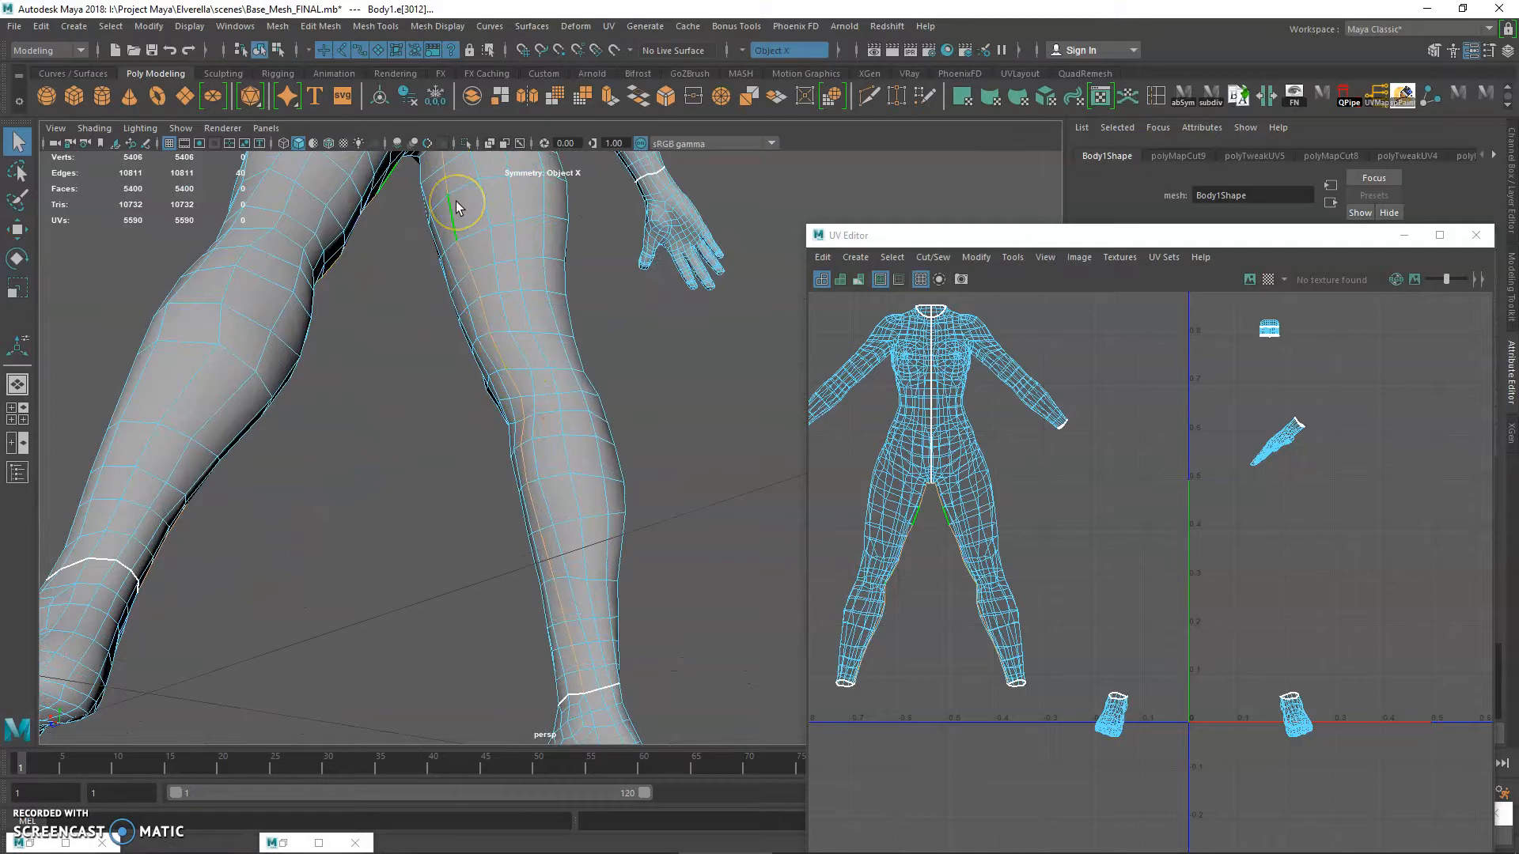
alt+drag(503, 351, 546, 388)
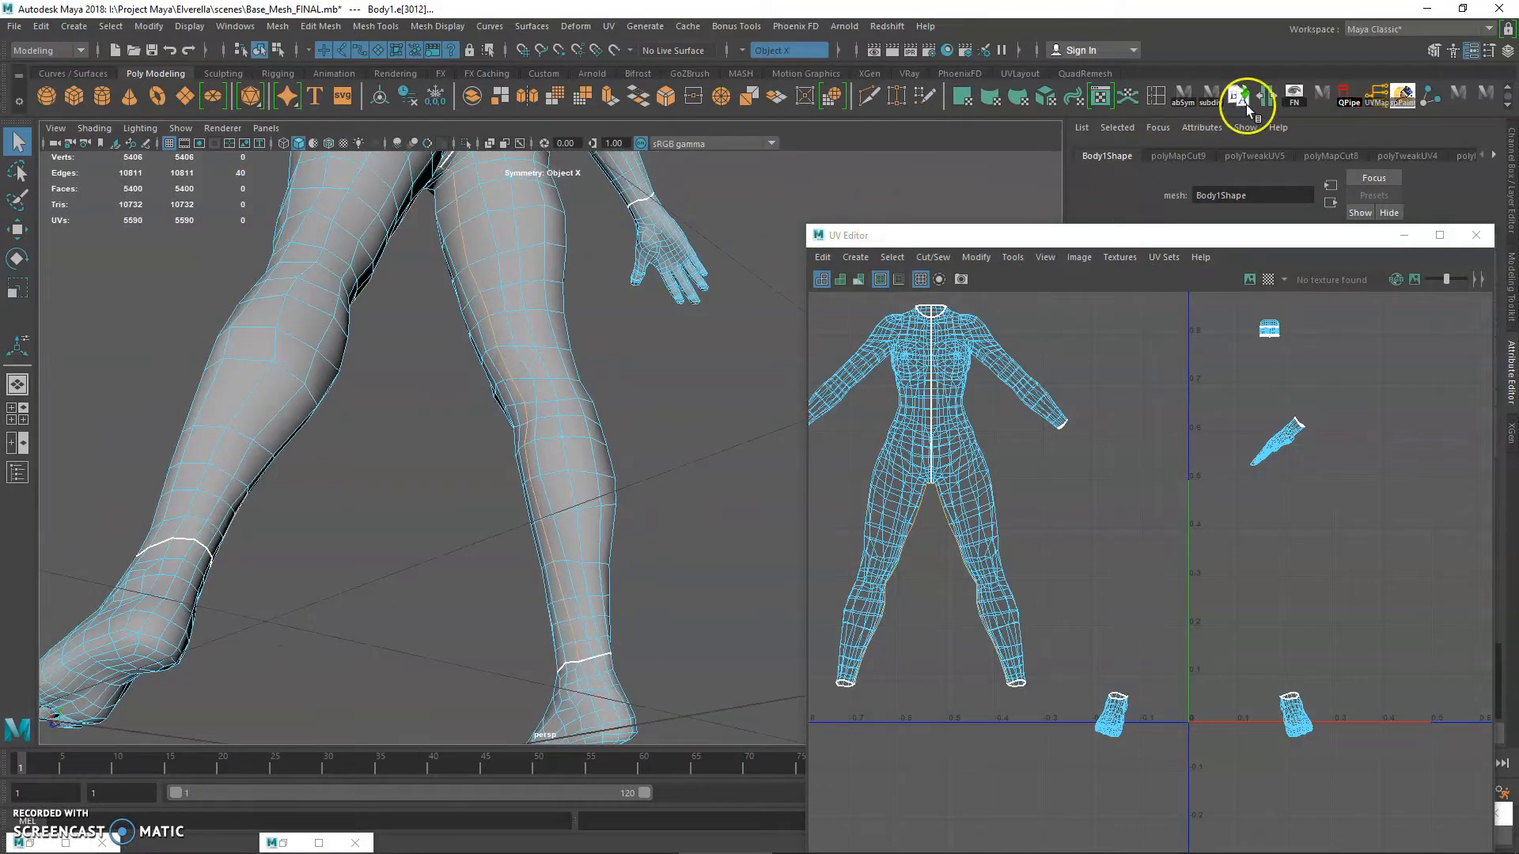
click(1271, 93)
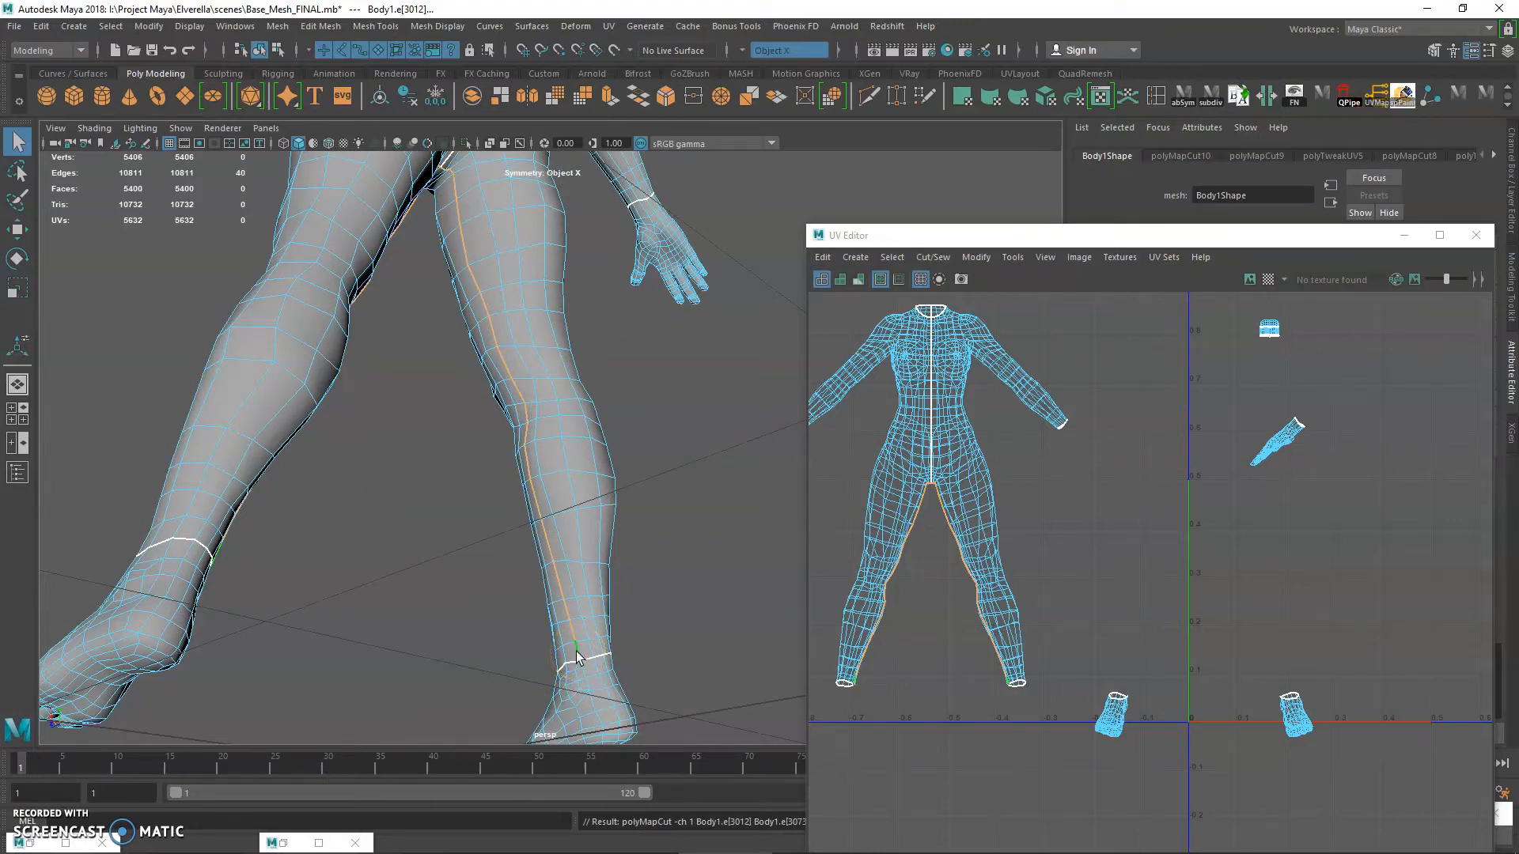
- Switch to UV selection in the UV Editor and select all UVs of the body shell
alt+drag(604, 420, 424, 492)
right_click(924, 370)
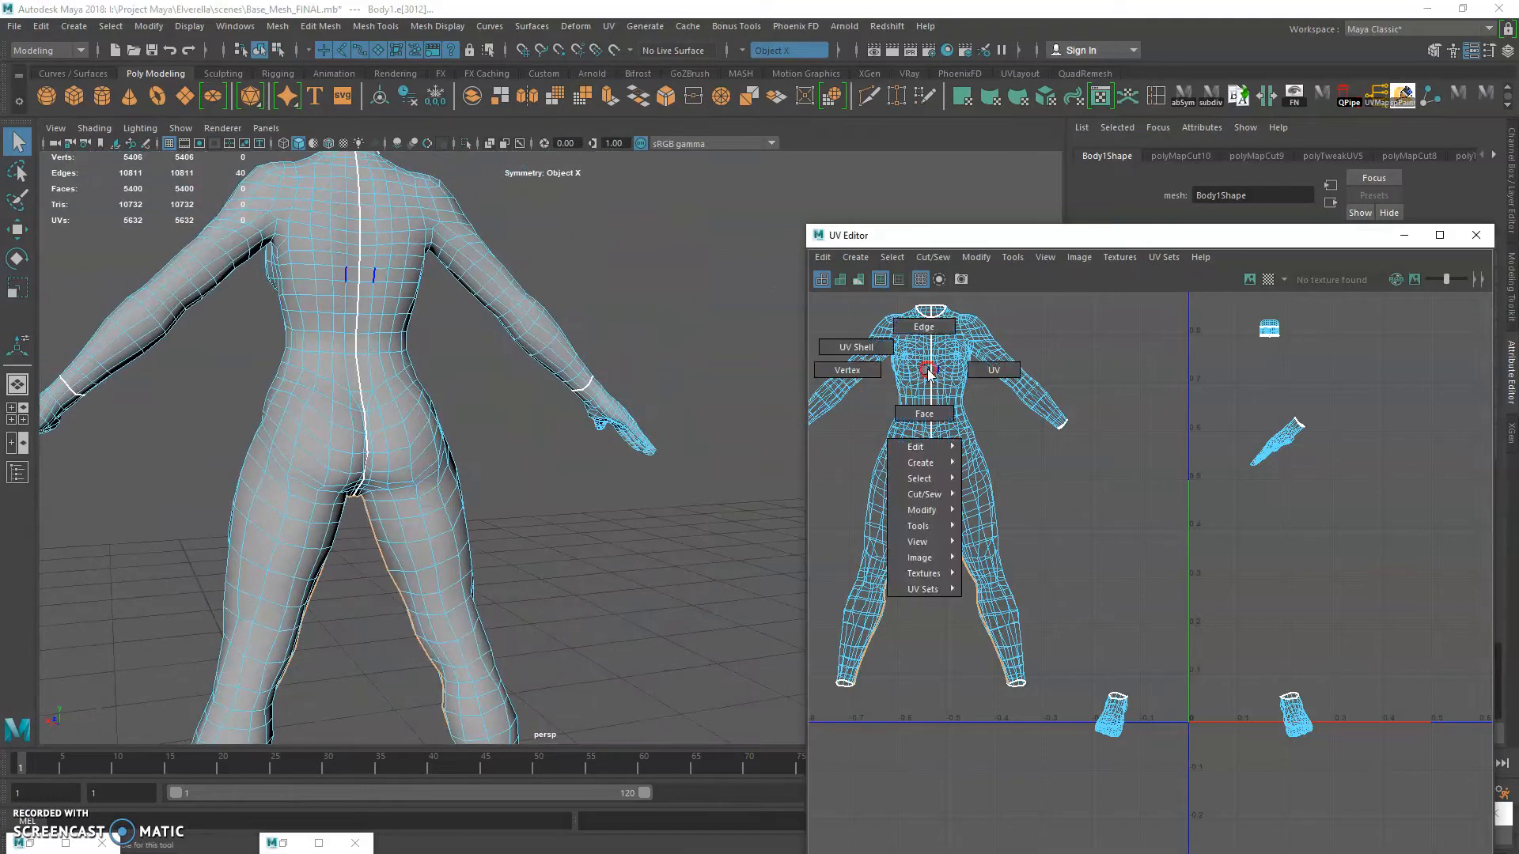
right_drag(928, 370, 977, 370)
alt+middle_drag(970, 367, 1108, 456)
alt+right_drag(1109, 456, 1070, 424)
alt+drag(378, 455, 373, 394)
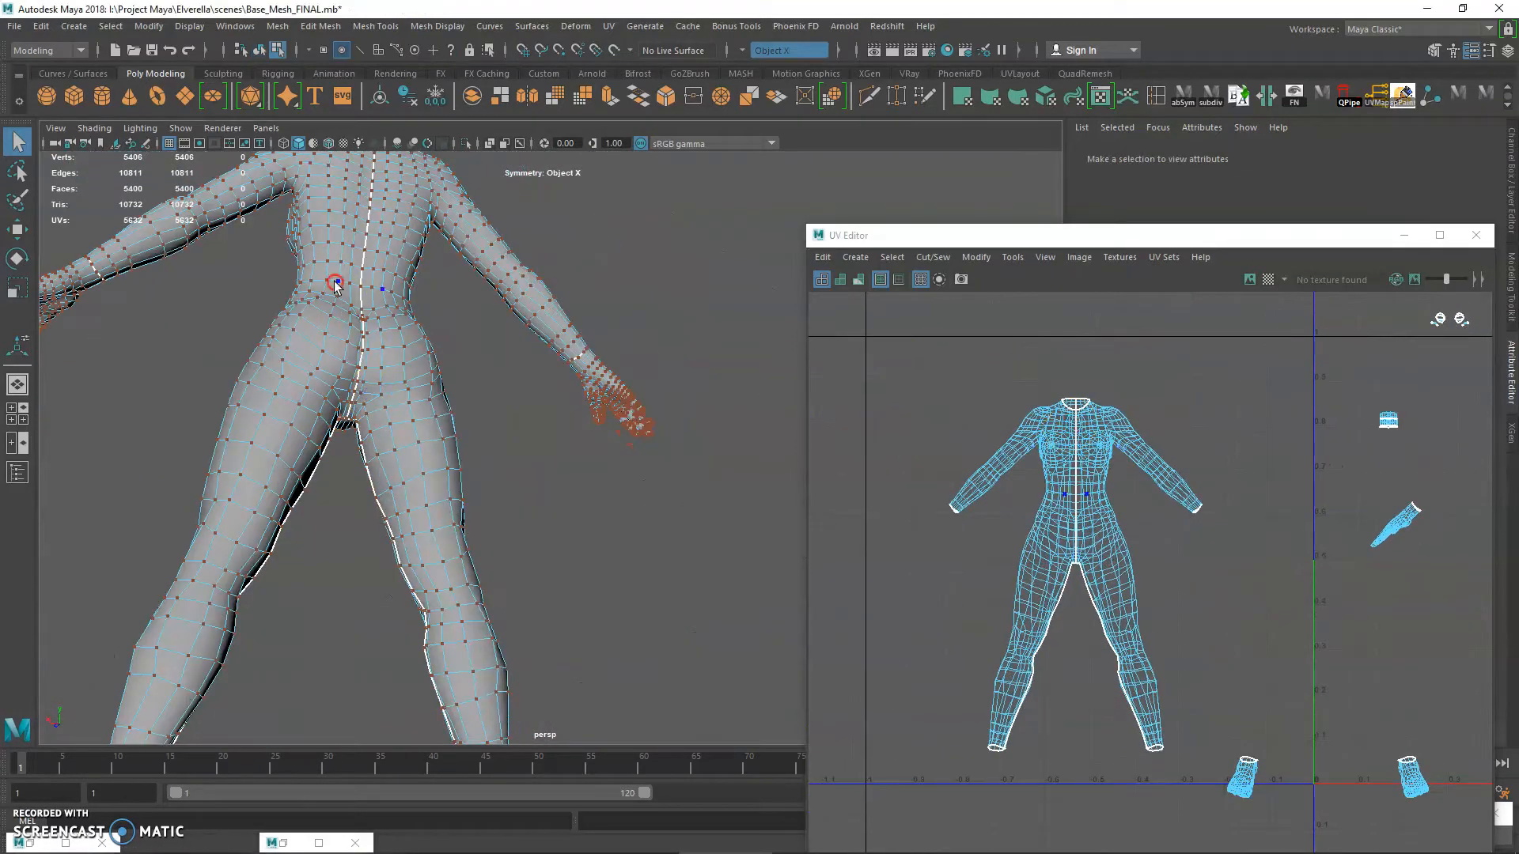
right_drag(335, 285, 369, 261)
right_drag(1163, 455, 1218, 433)
drag(813, 348, 1204, 782)
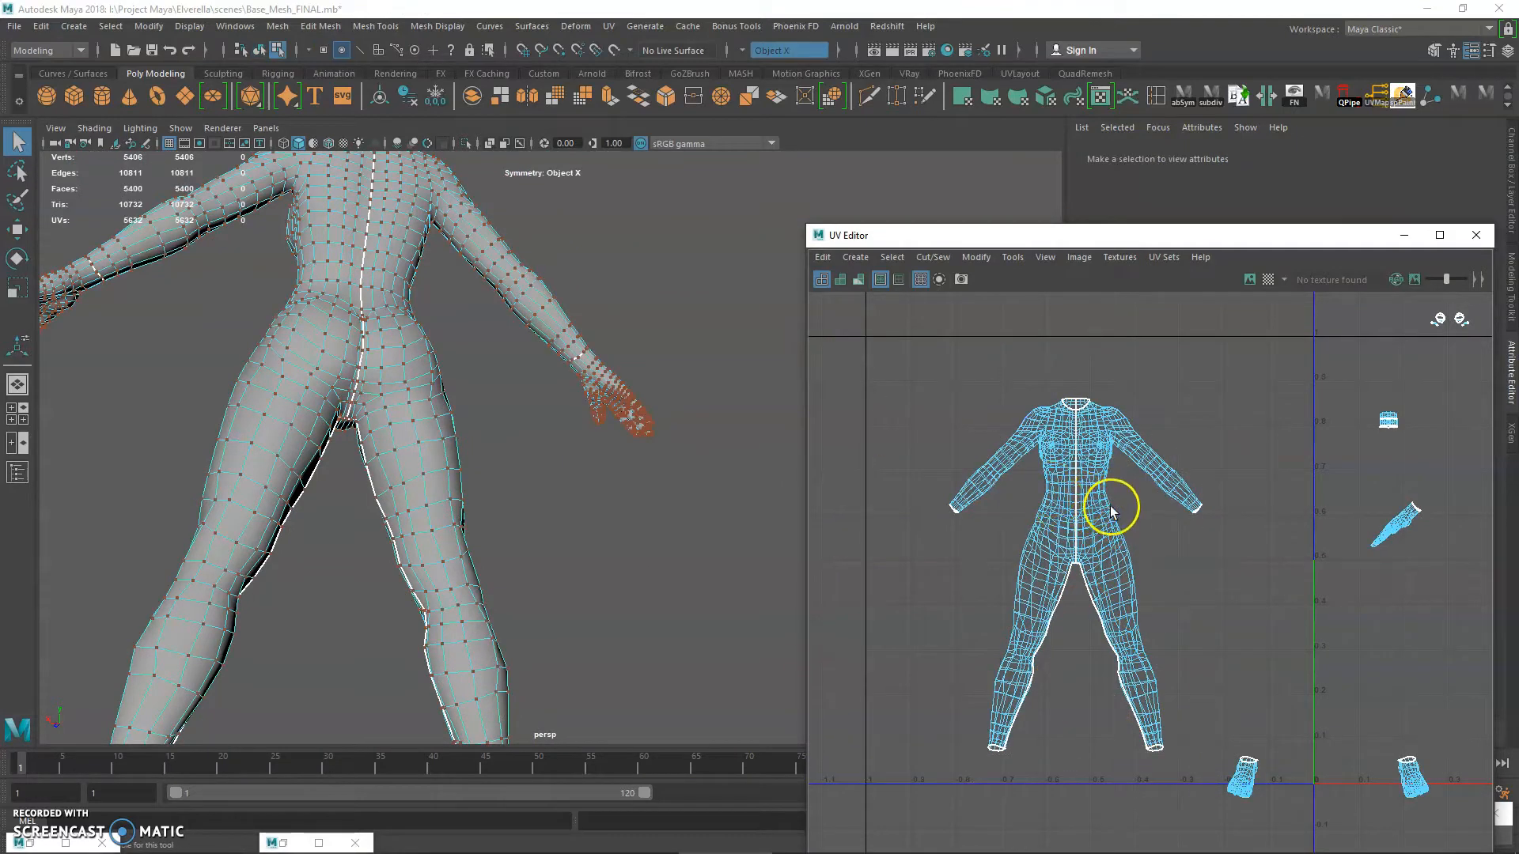
double_click(395, 235)
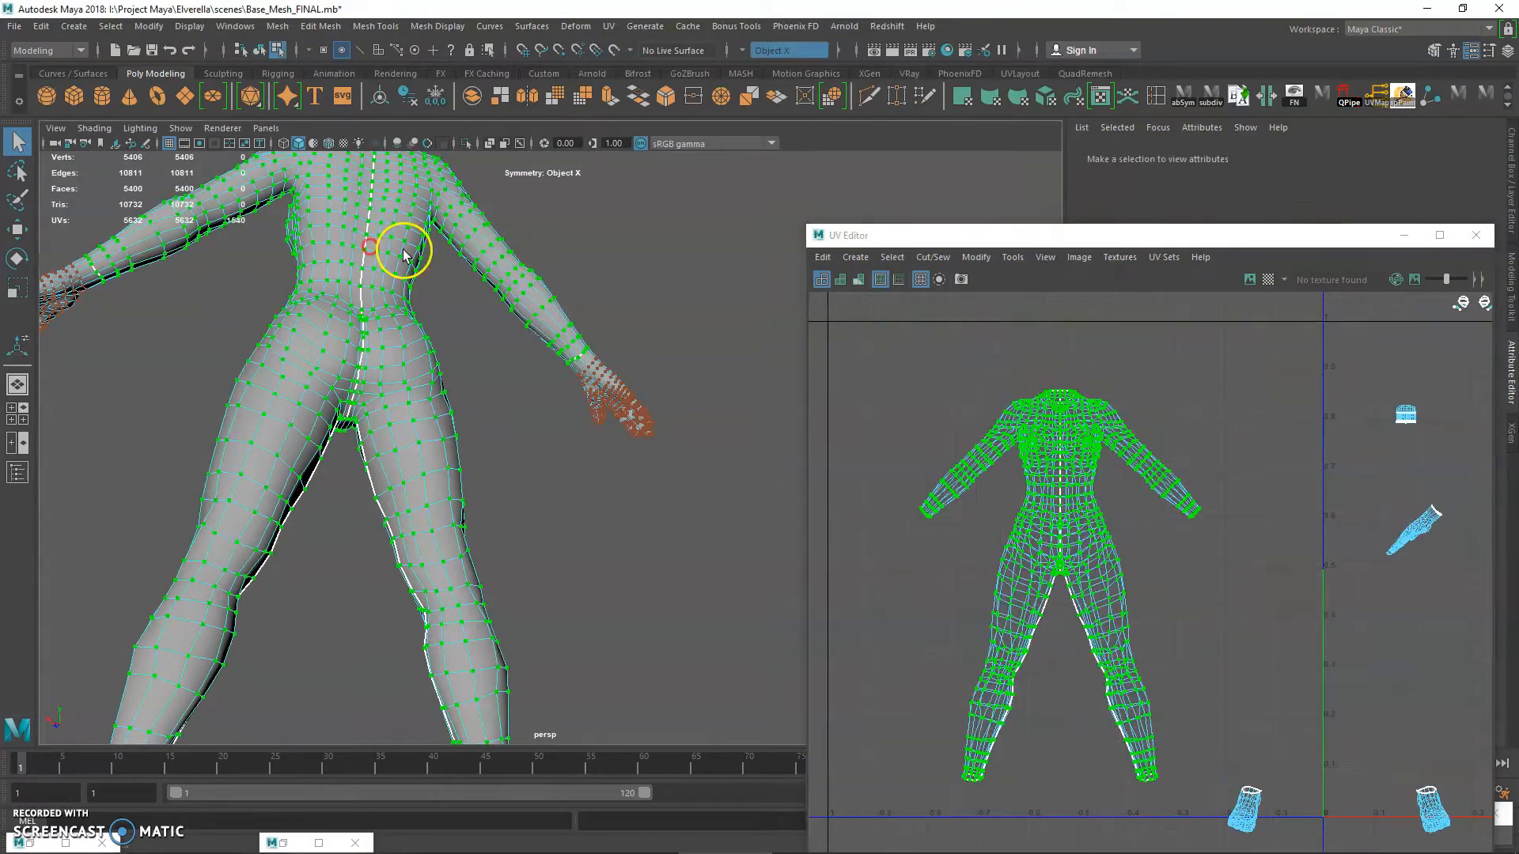
- Reselect the body shell's UVs and try unfolding it with only the centre back and inner leg seams cut
right_drag(1085, 449, 1136, 388)
drag(1008, 356, 1046, 410)
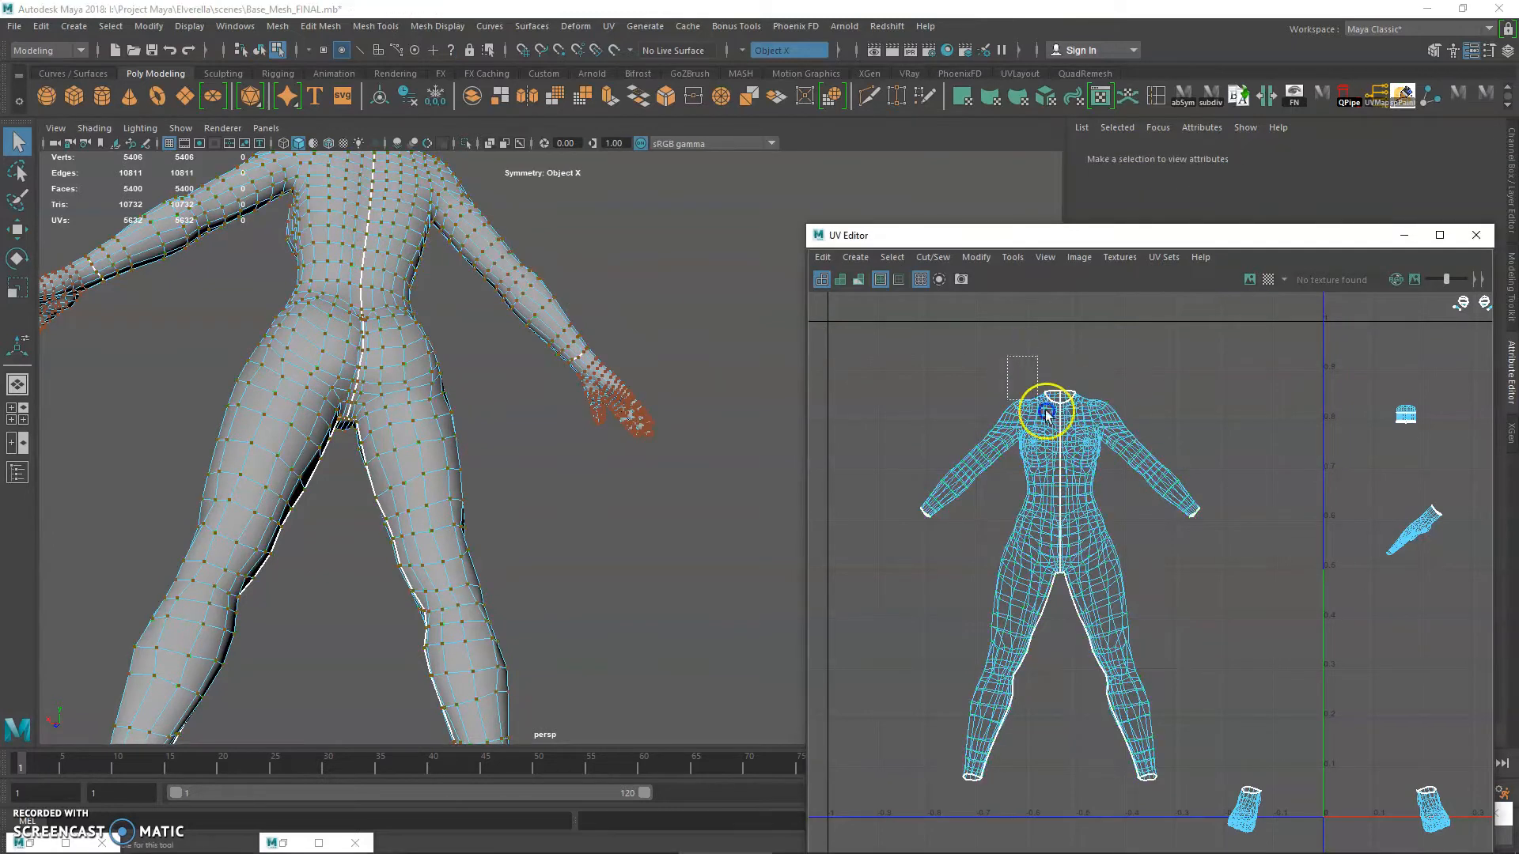
click(1066, 419)
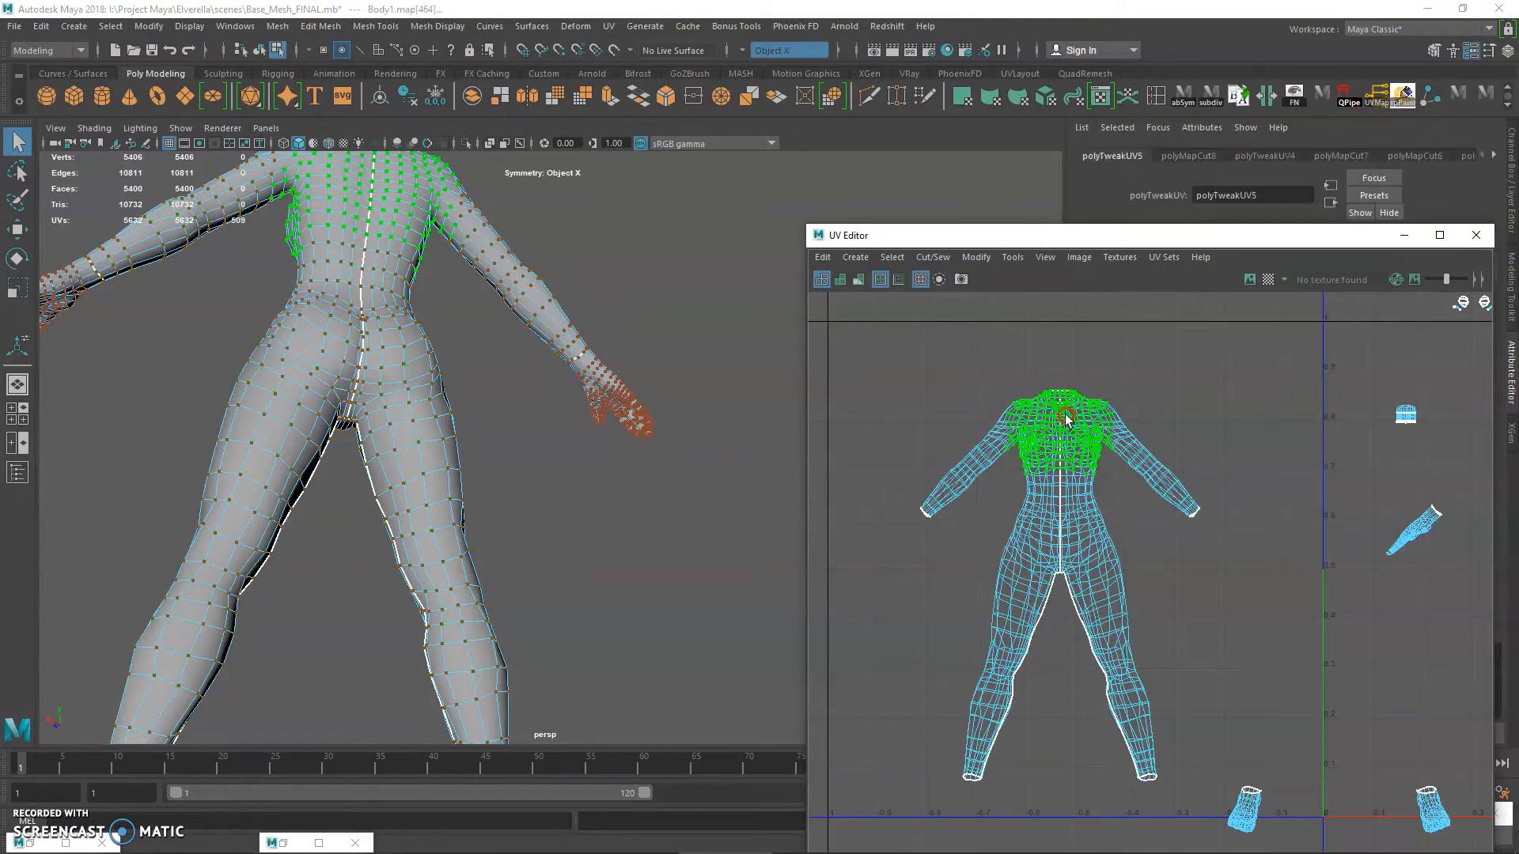
right_drag(1071, 410, 1127, 404)
click(1121, 385)
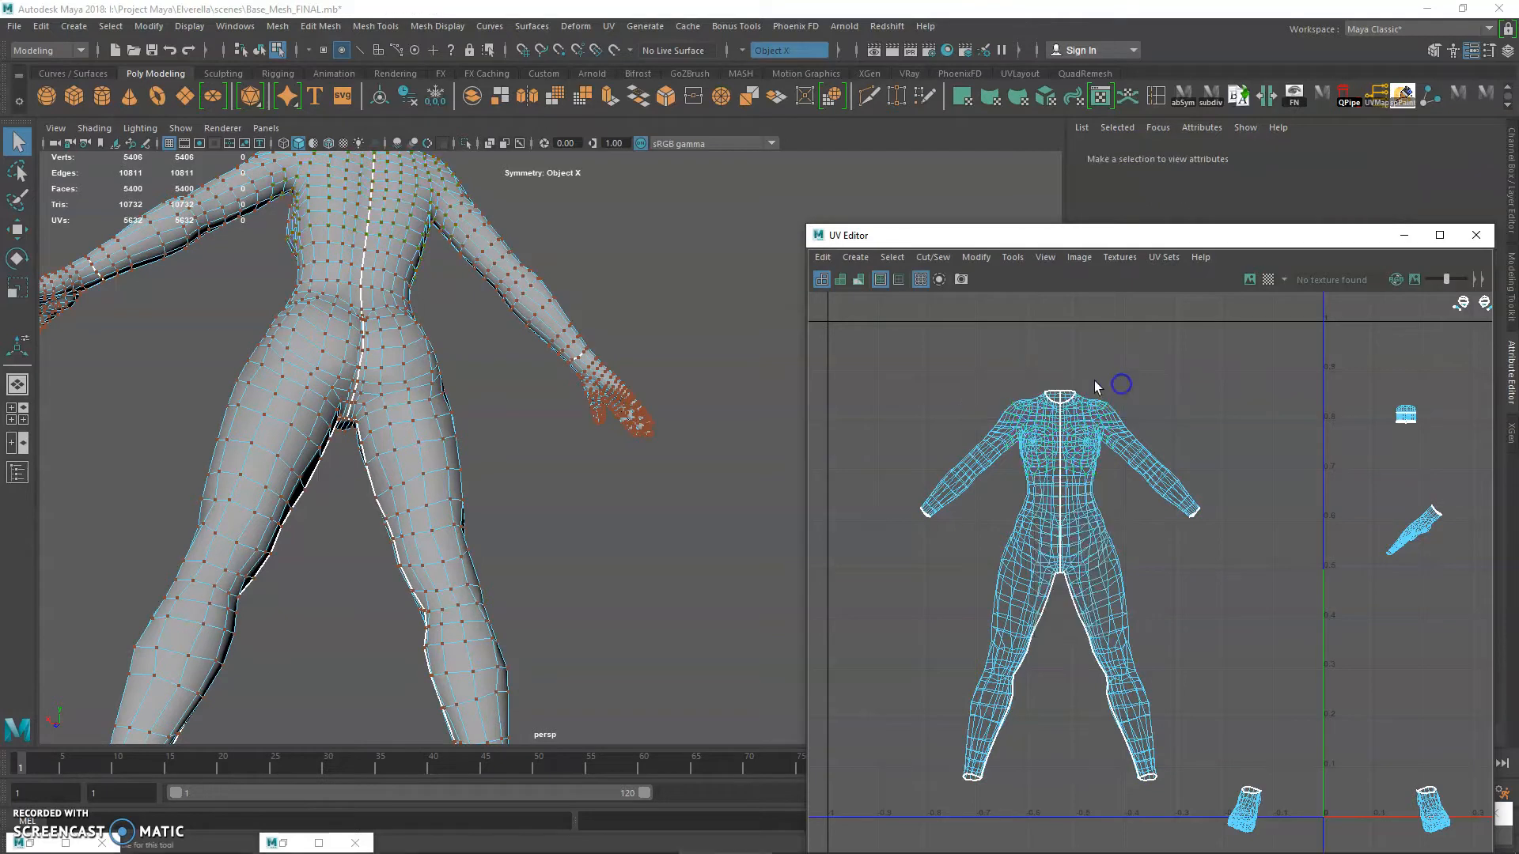
click(1128, 434)
ctrl+right_click(1082, 428)
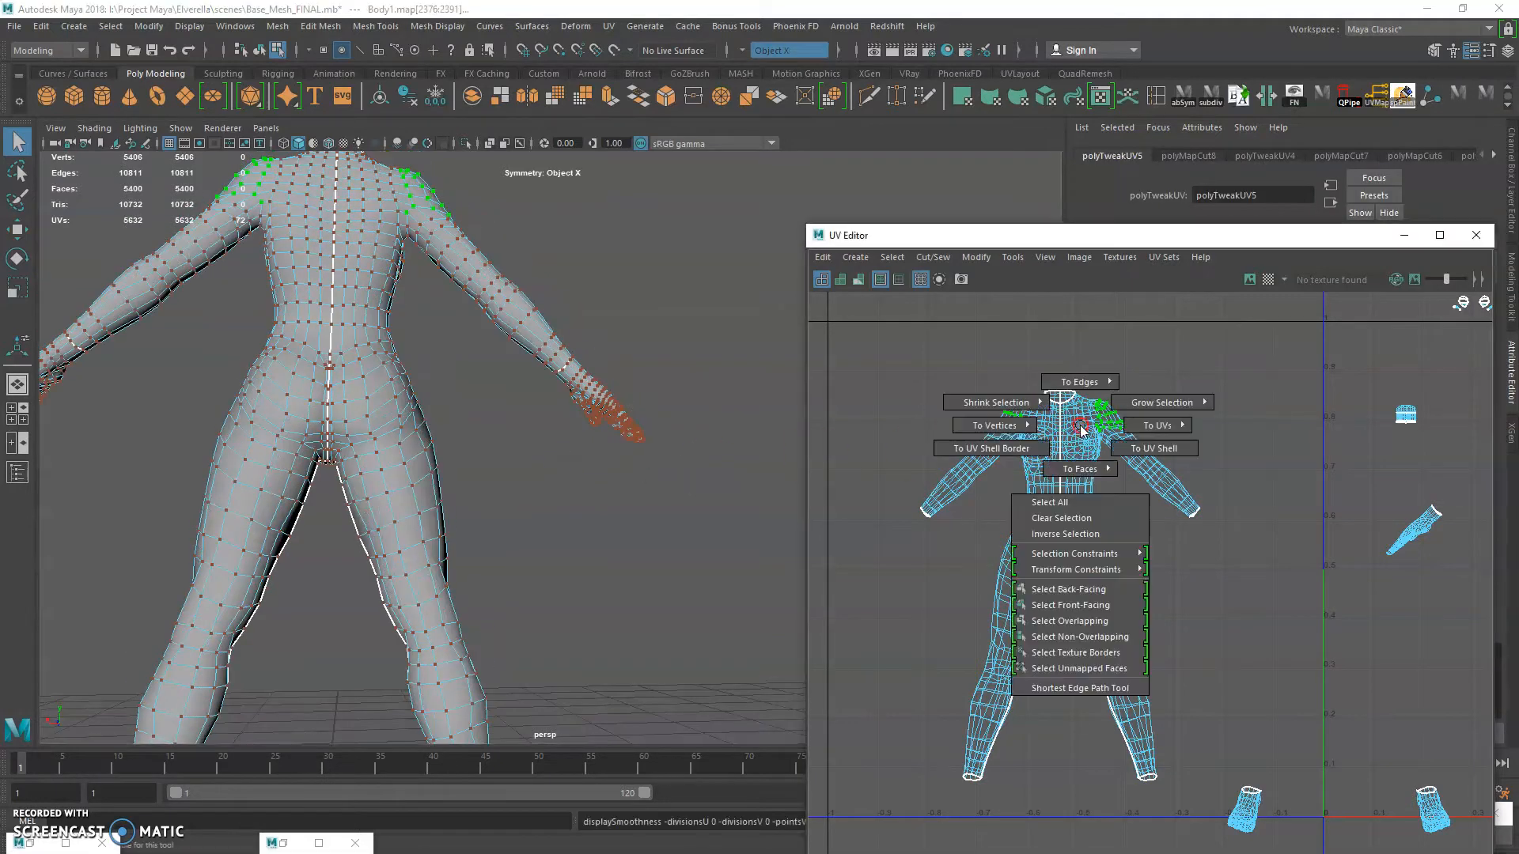
click(1127, 443)
ctrl+right_drag(1058, 400, 877, 407)
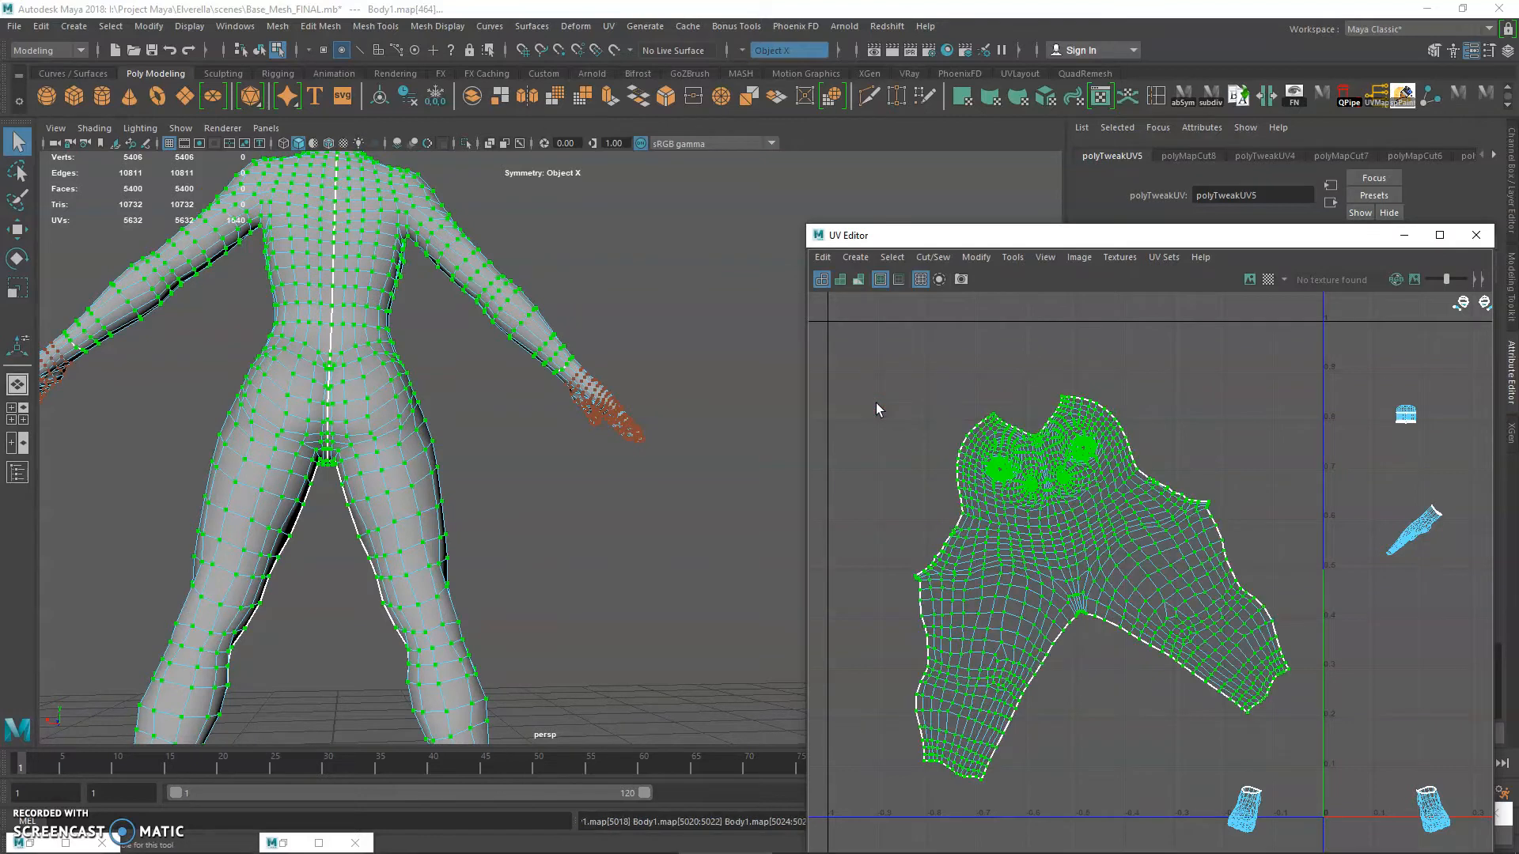
alt+right_drag(1078, 480, 1402, 591)
click(1350, 358)
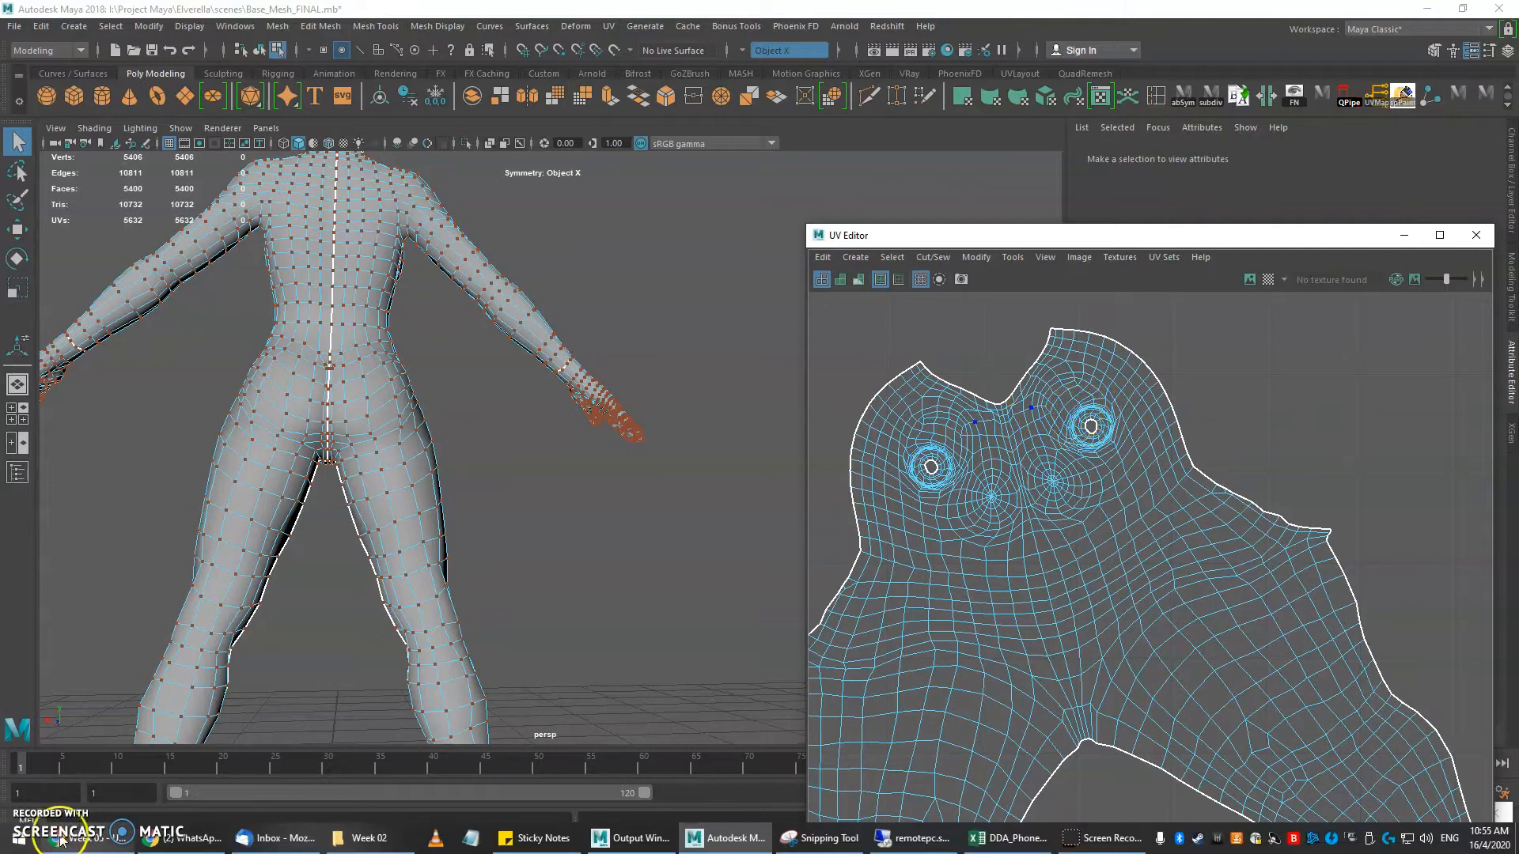
- Check the UV reference image in the browser, switch back to Maya and undo the body shell unfold
click(61, 840)
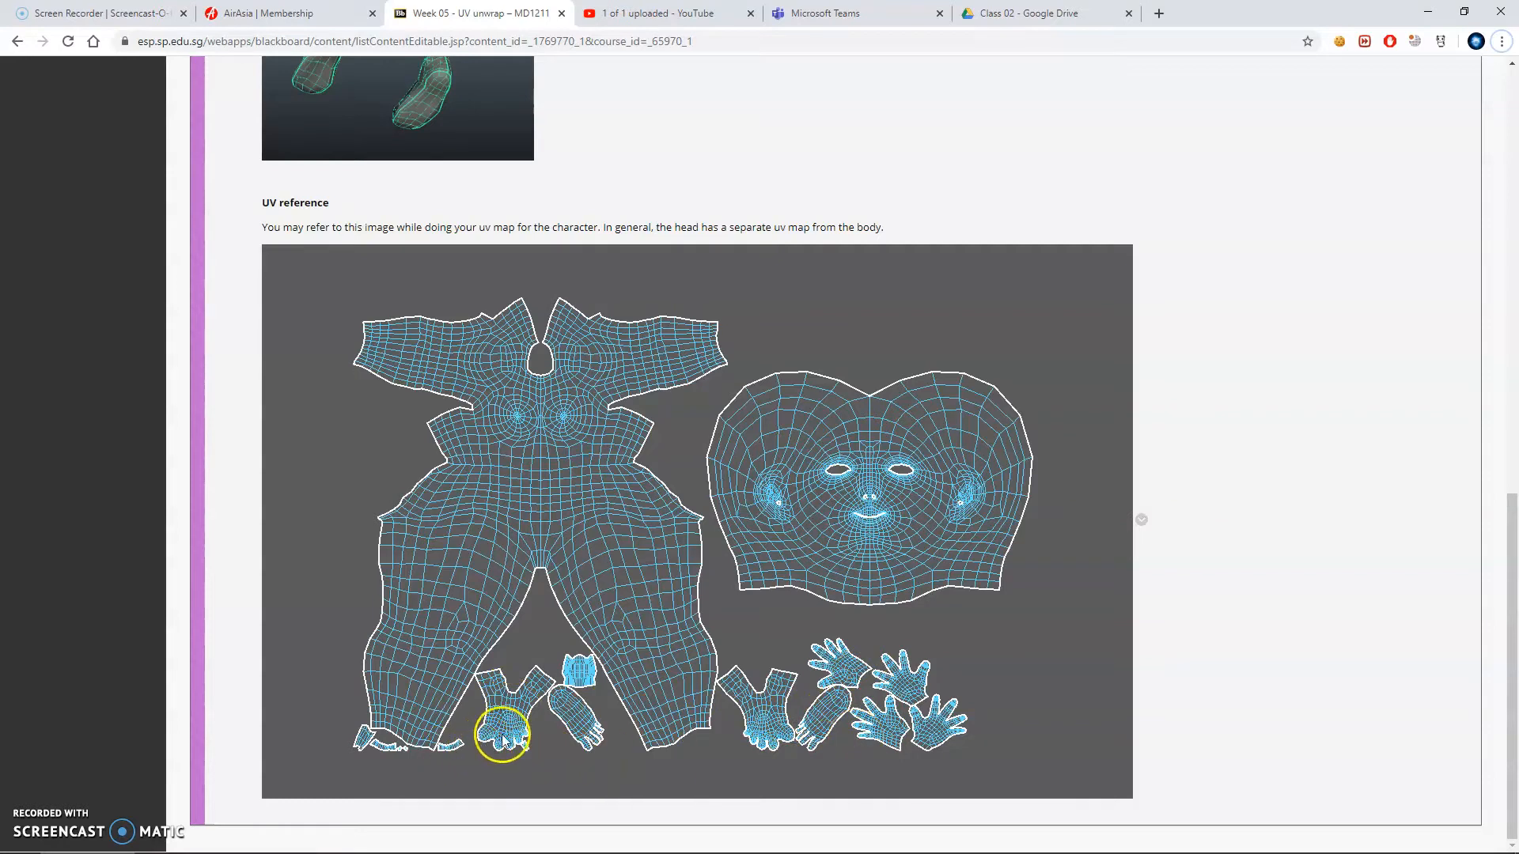
key(alt+Tab)
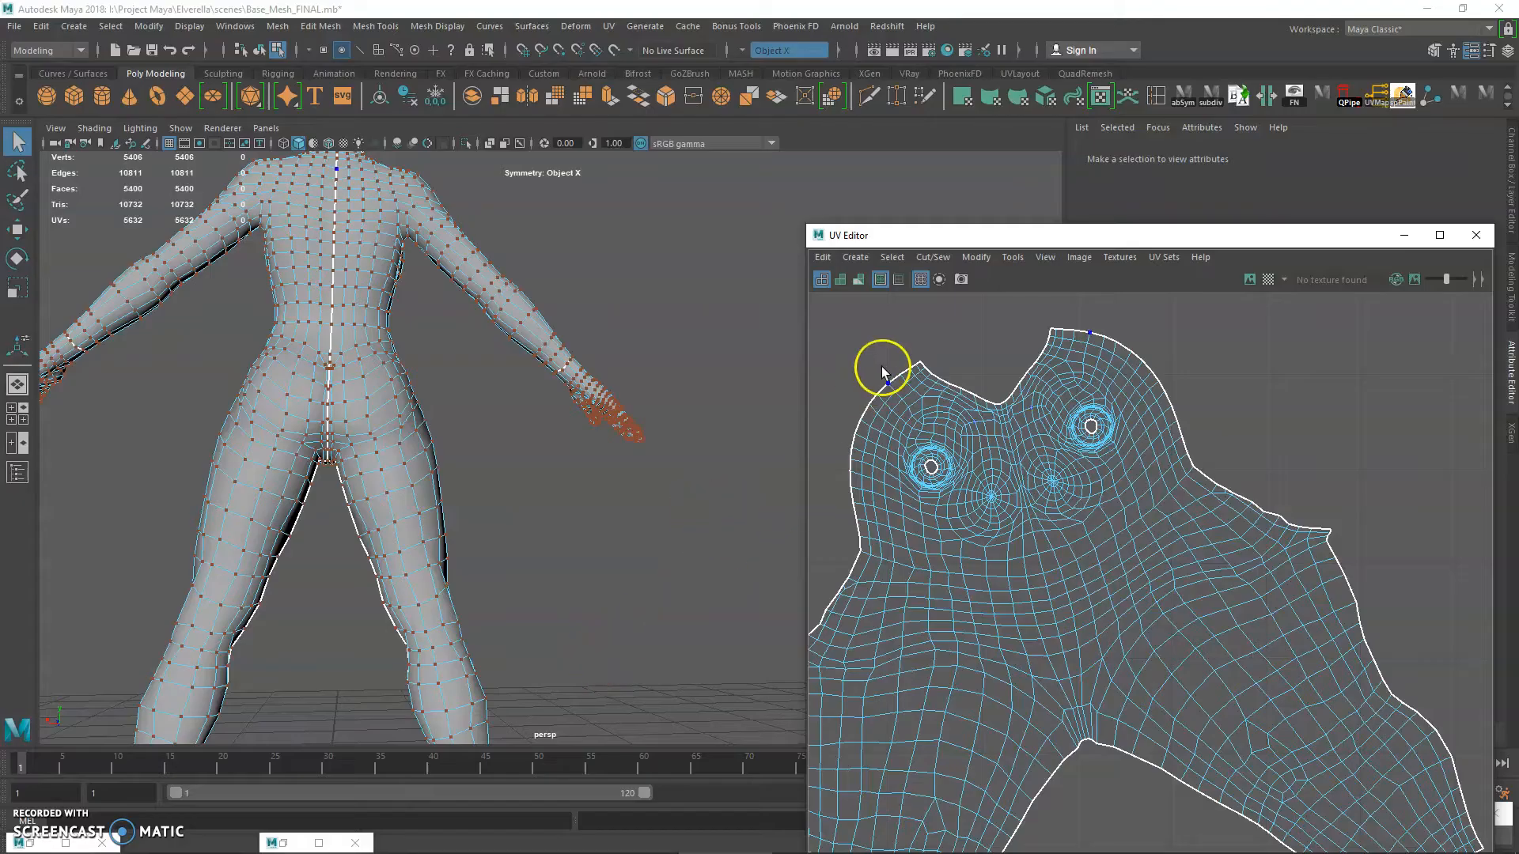
key(ctrl+z)
key(ctrl+z)
- Return to object mode, examine the back of the torso and check the UV reference image in the browser again
alt+drag(332, 487, 390, 494)
right_drag(328, 273, 368, 272)
alt+drag(368, 272, 436, 380)
mouse_move(254, 848)
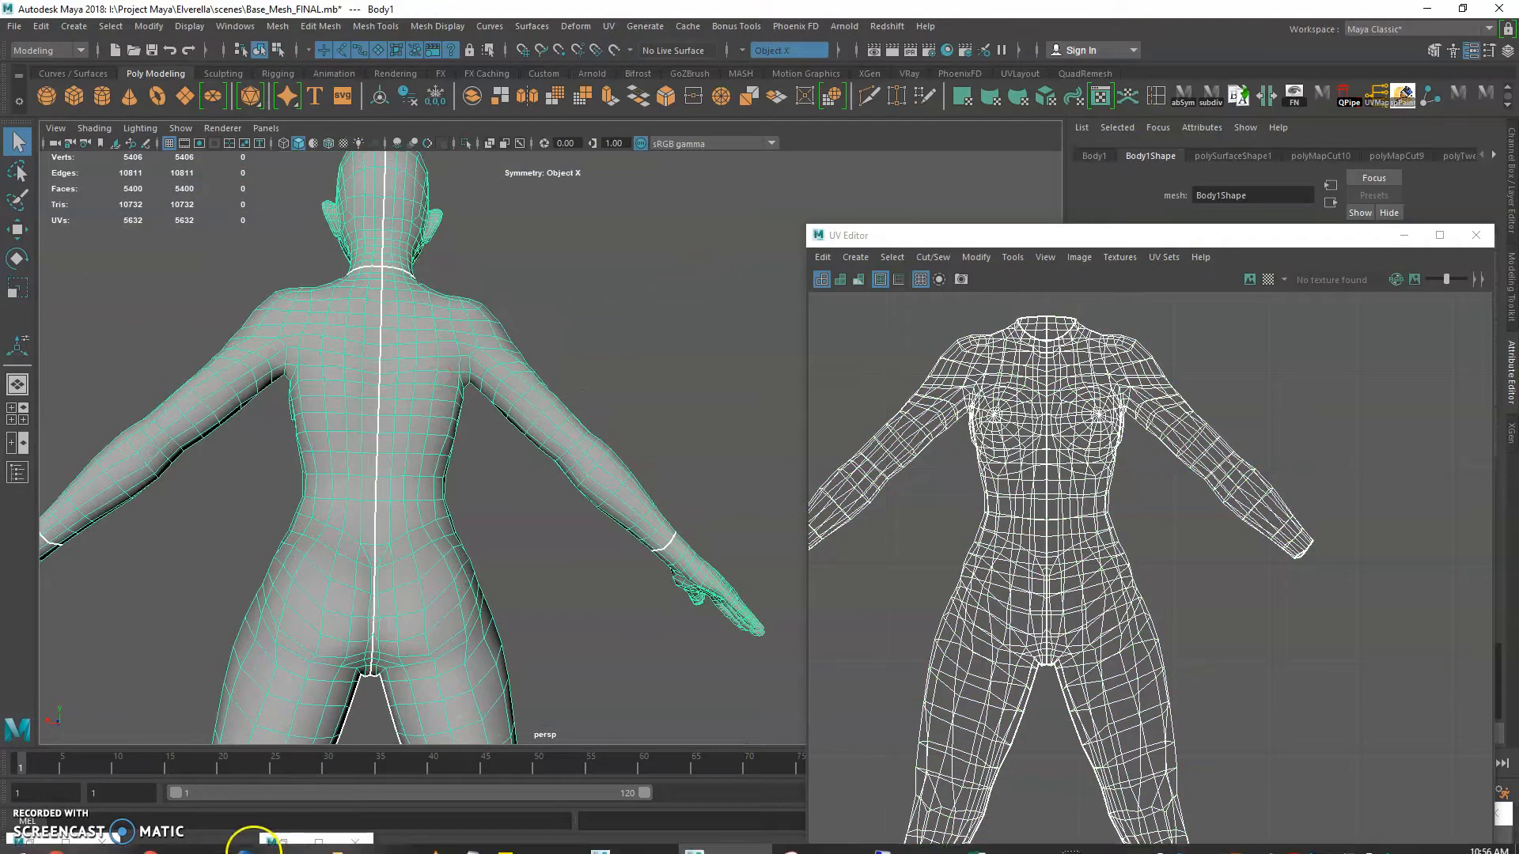
click(104, 841)
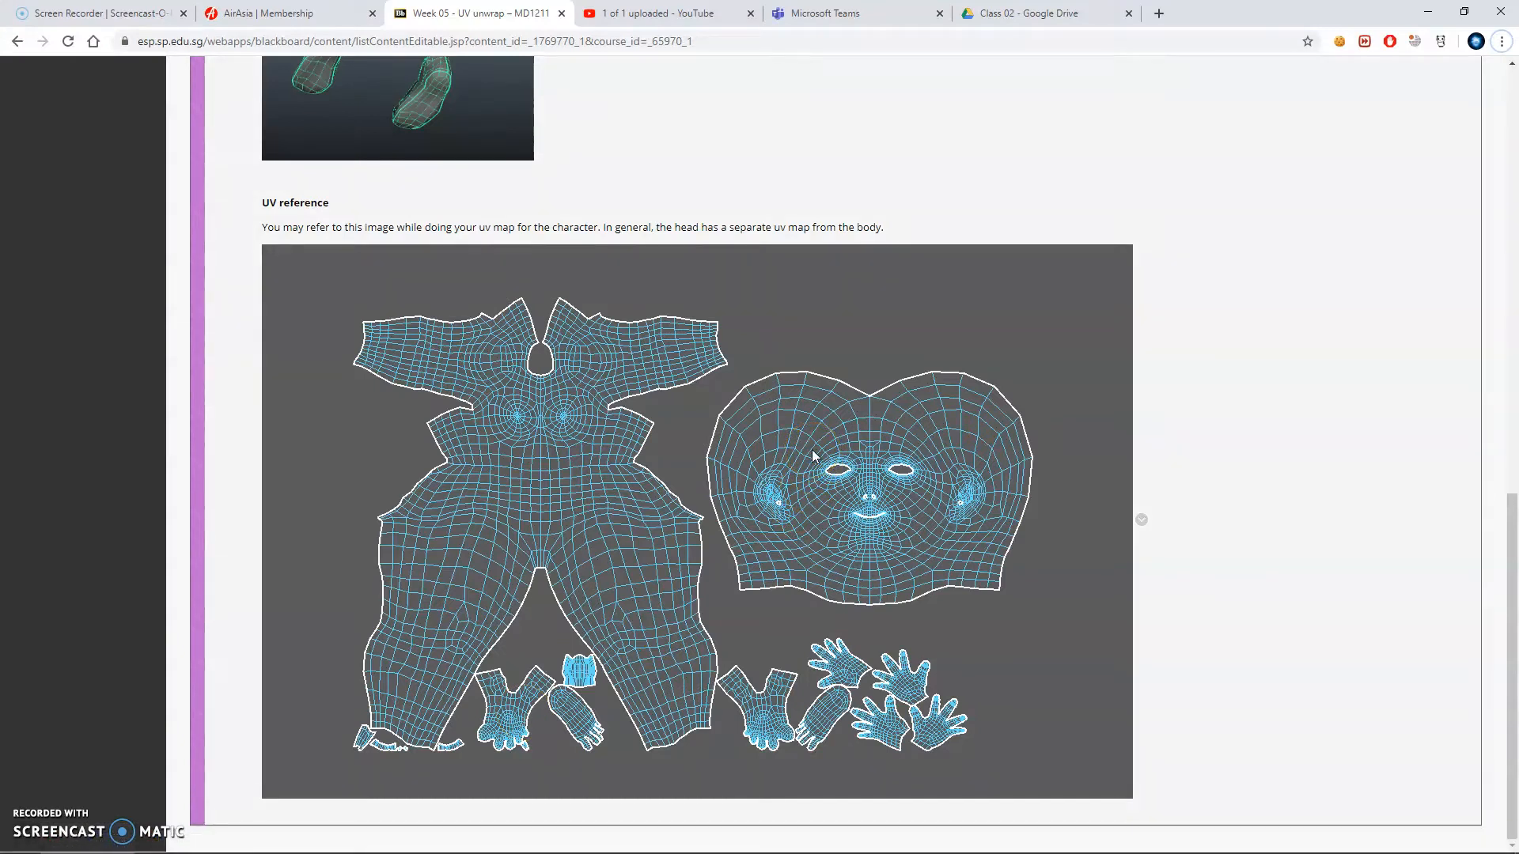
mouse_move(638, 850)
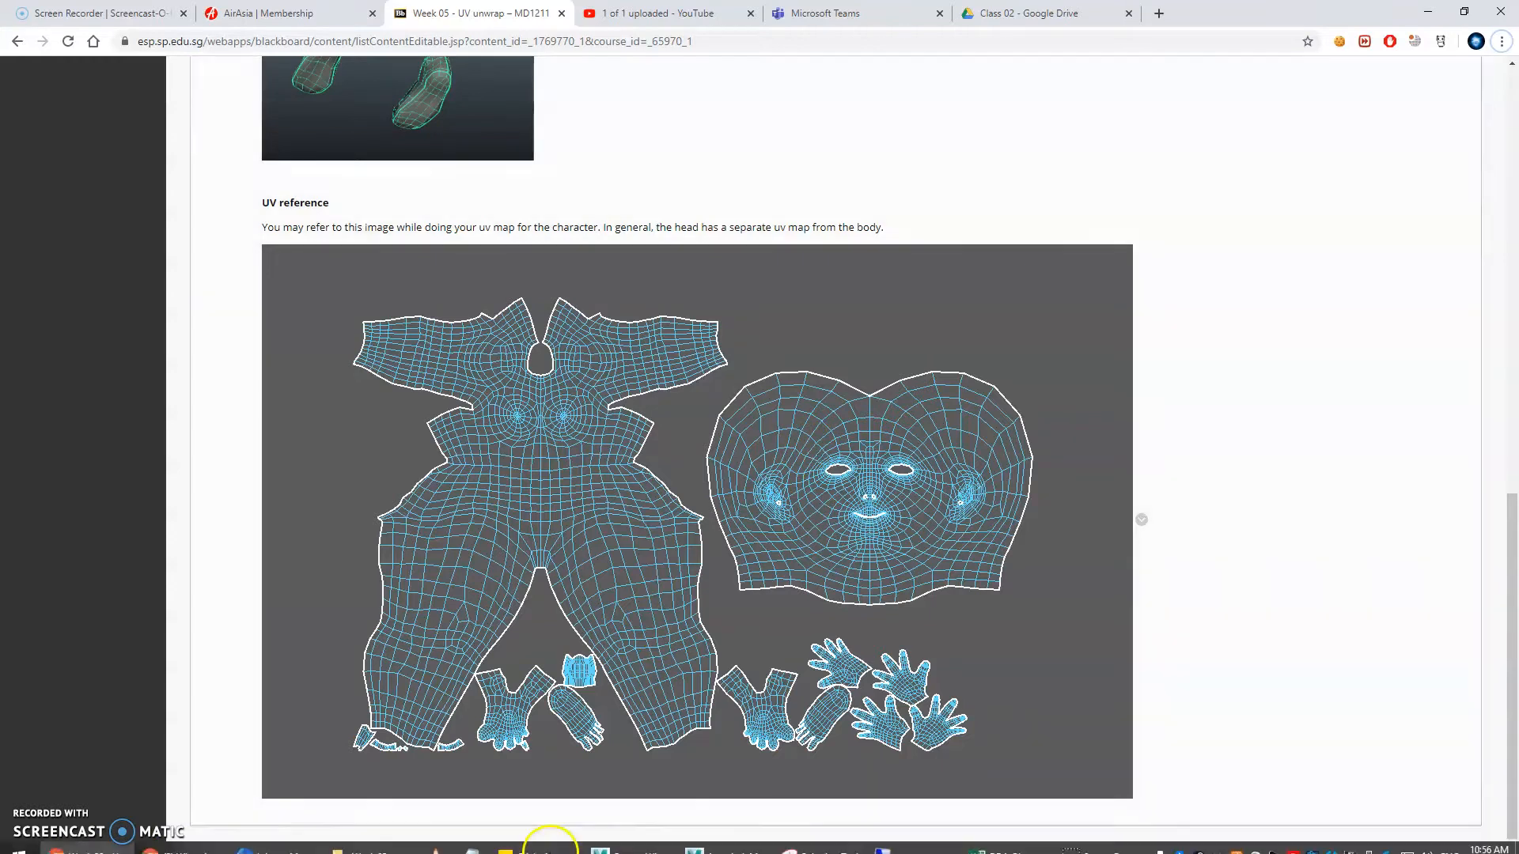
click(719, 833)
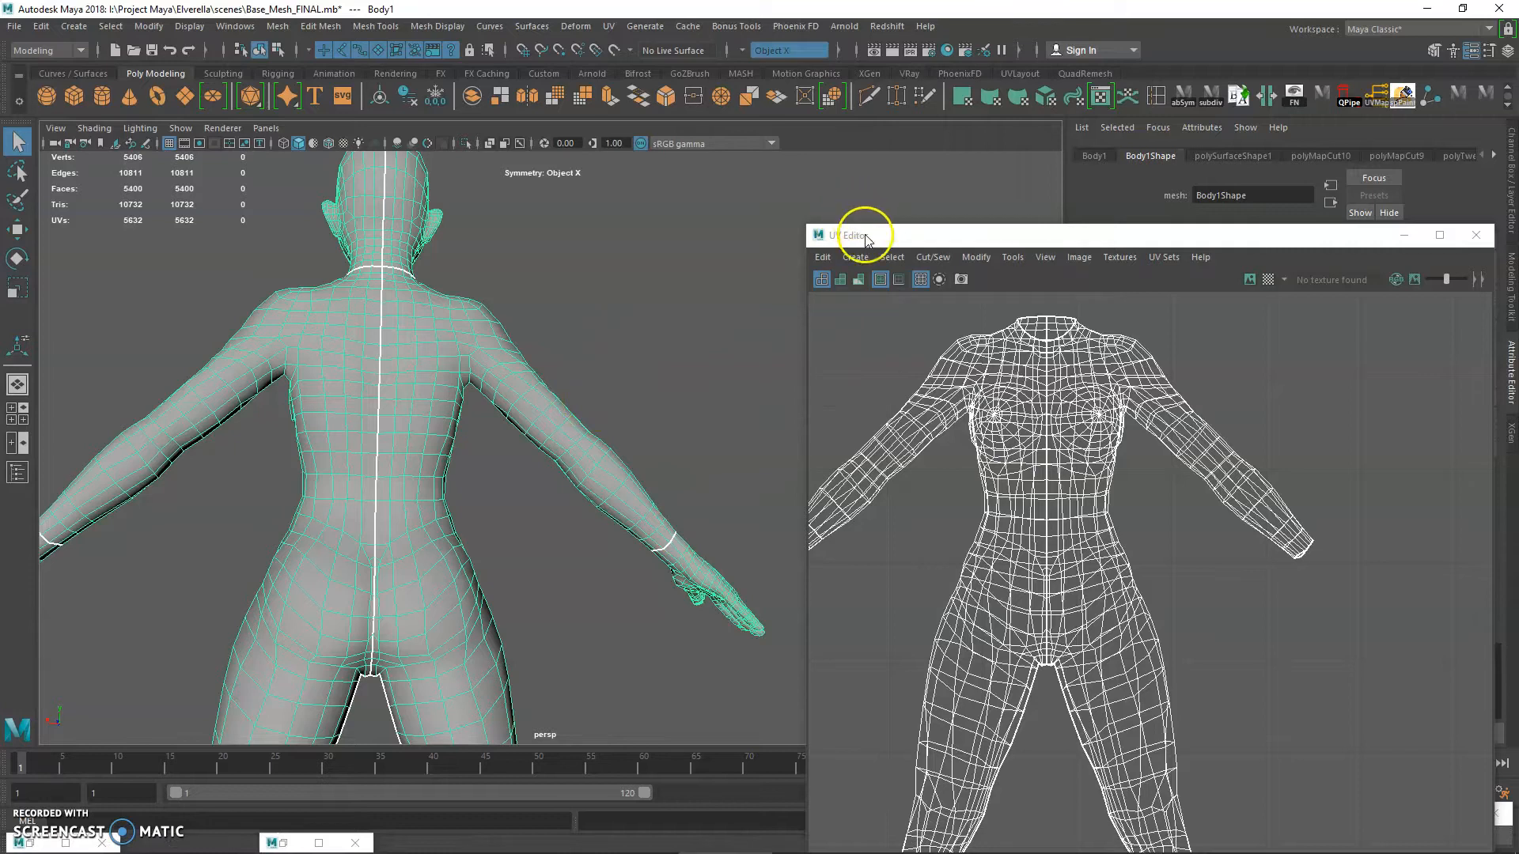
- Move the UV Editor window aside and try an Automatic UV projection on the whole character mesh
drag(866, 240, 700, 183)
click(609, 26)
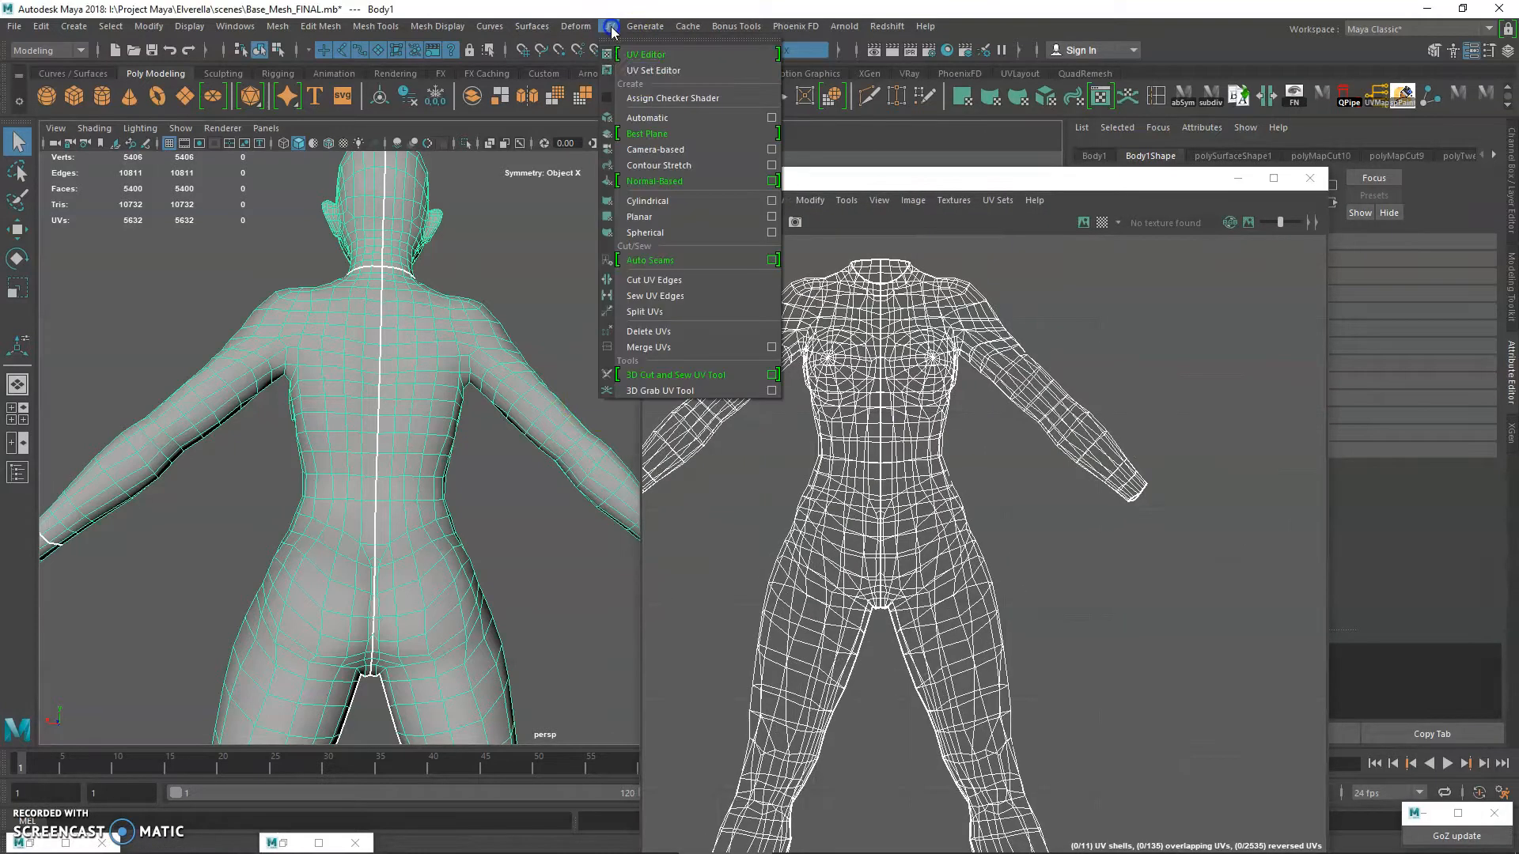
click(667, 118)
alt+middle_drag(1061, 560, 798, 521)
alt+right_drag(797, 521, 1167, 662)
alt+middle_drag(1043, 587, 1002, 565)
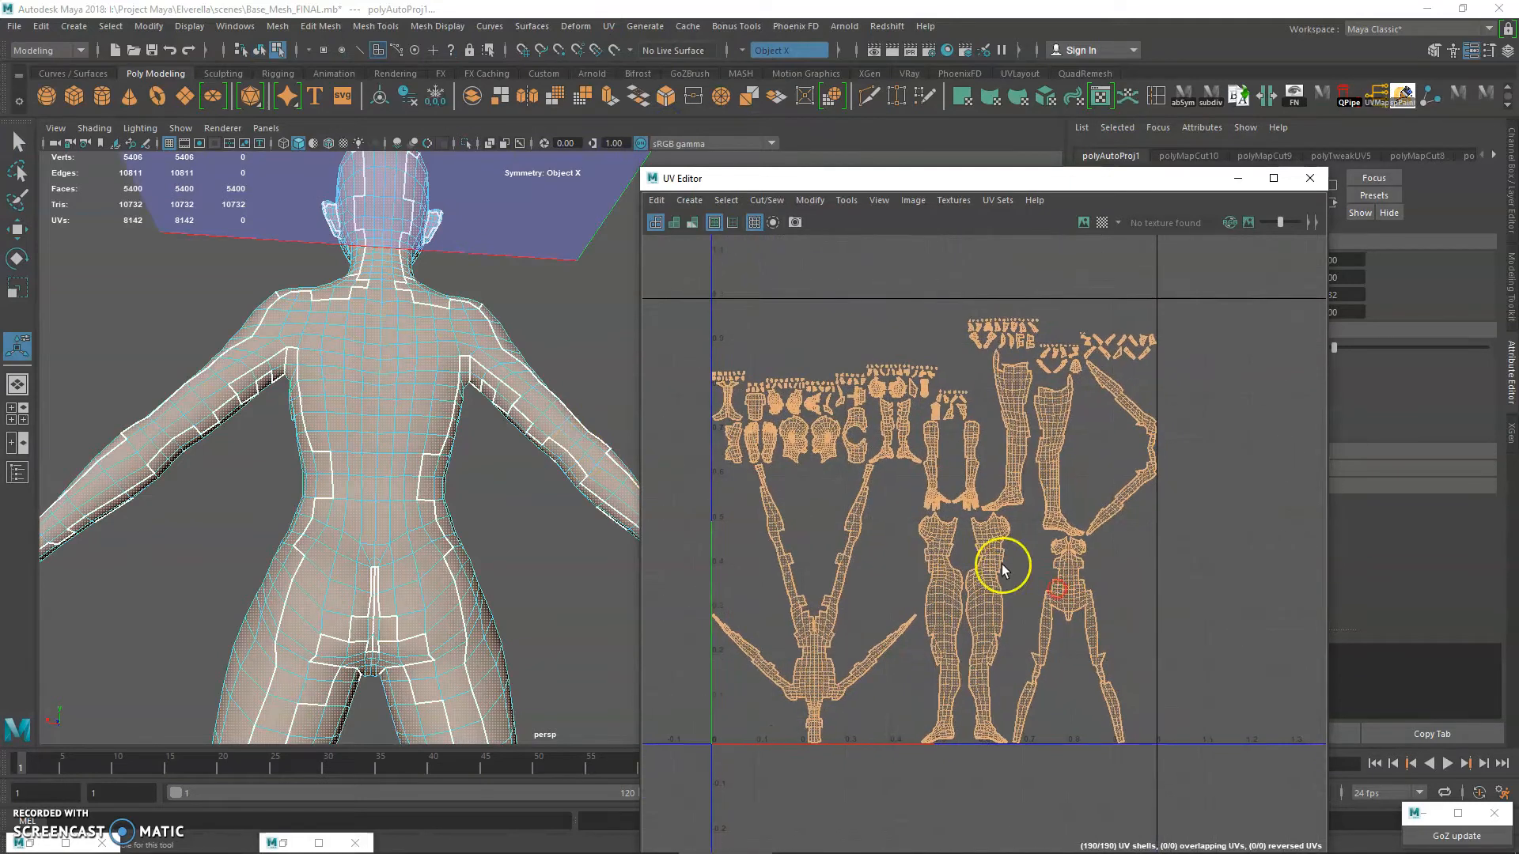
- Examine the automatically projected UV shells and undo the projection
scroll(1002, 567, up, 2)
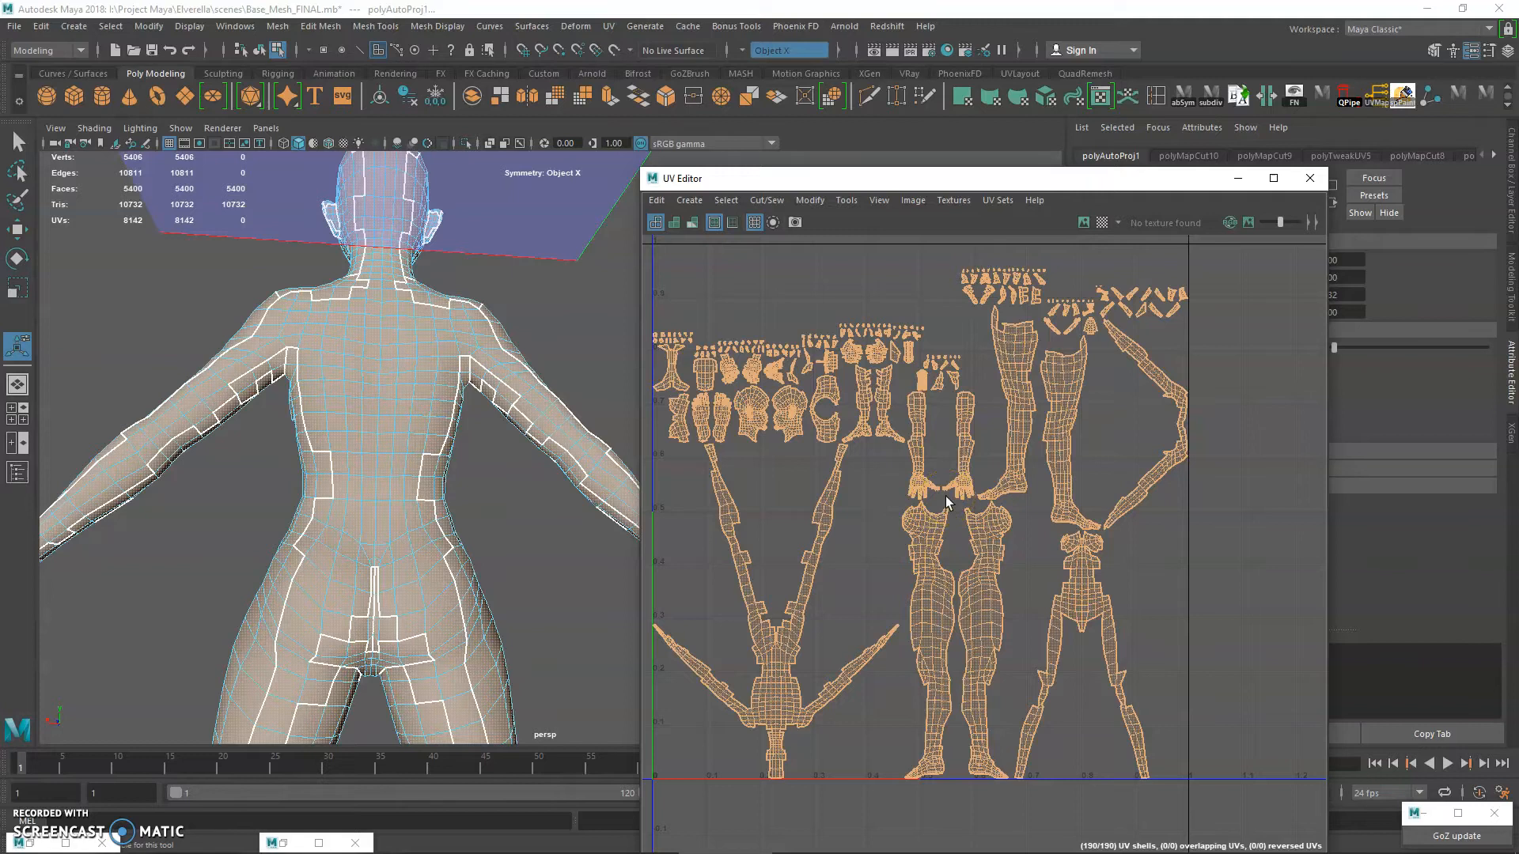
alt+middle_drag(932, 492, 1042, 499)
scroll(978, 491, down, 1)
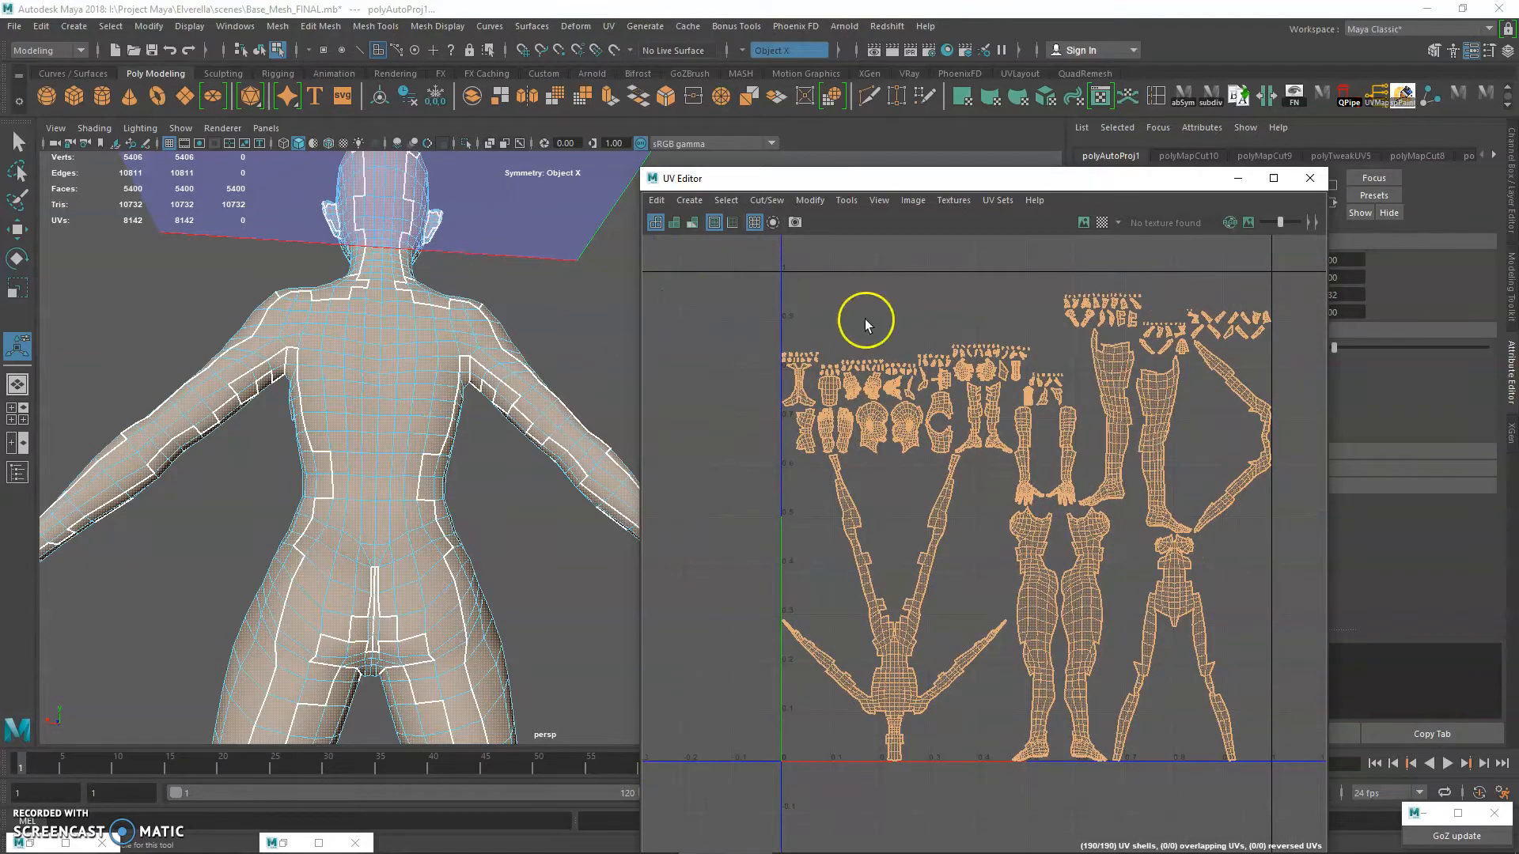
click(505, 425)
alt+middle_drag(958, 469, 956, 481)
key(ctrl+z)
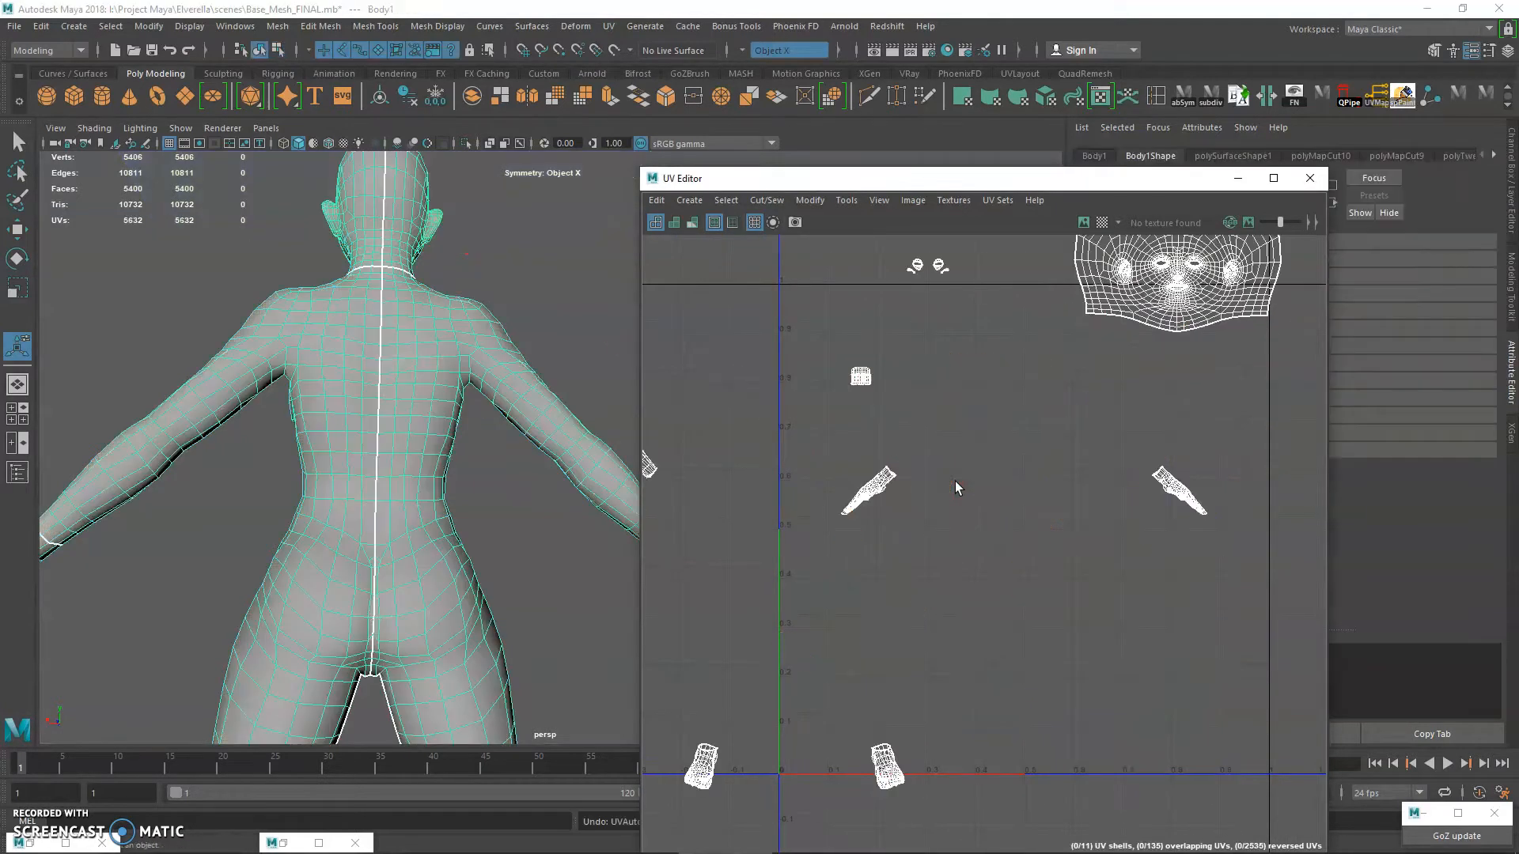
- Reposition the UV Editor with the body shell in view and switch to edge selection on the character's body
alt+middle_drag(718, 482, 1011, 489)
drag(760, 181, 906, 210)
alt+right_drag(366, 407, 550, 546)
alt+middle_drag(403, 498, 465, 515)
alt+drag(465, 515, 385, 472)
key(q)
right_drag(272, 329, 274, 298)
- Select the horizontal edges across the upper back, from the centre back seam towards the armpit
alt+right_drag(396, 486, 301, 376)
alt+drag(301, 377, 375, 554)
alt+middle_drag(352, 415, 369, 511)
alt+right_drag(380, 546, 501, 610)
alt+right_drag(404, 590, 470, 621)
double_click(232, 380)
alt+drag(295, 388, 367, 398)
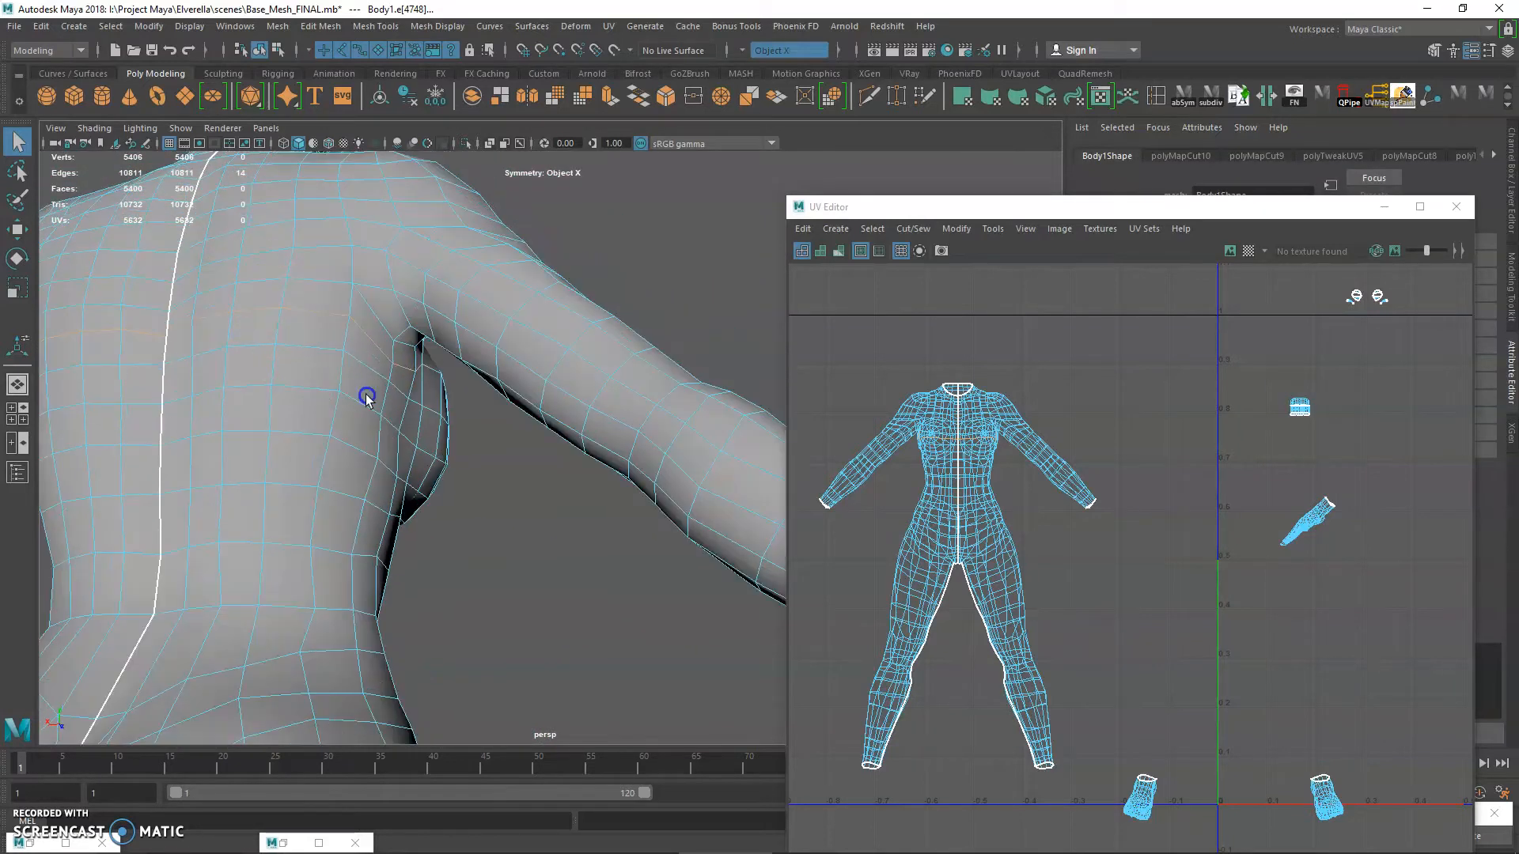
click(393, 353)
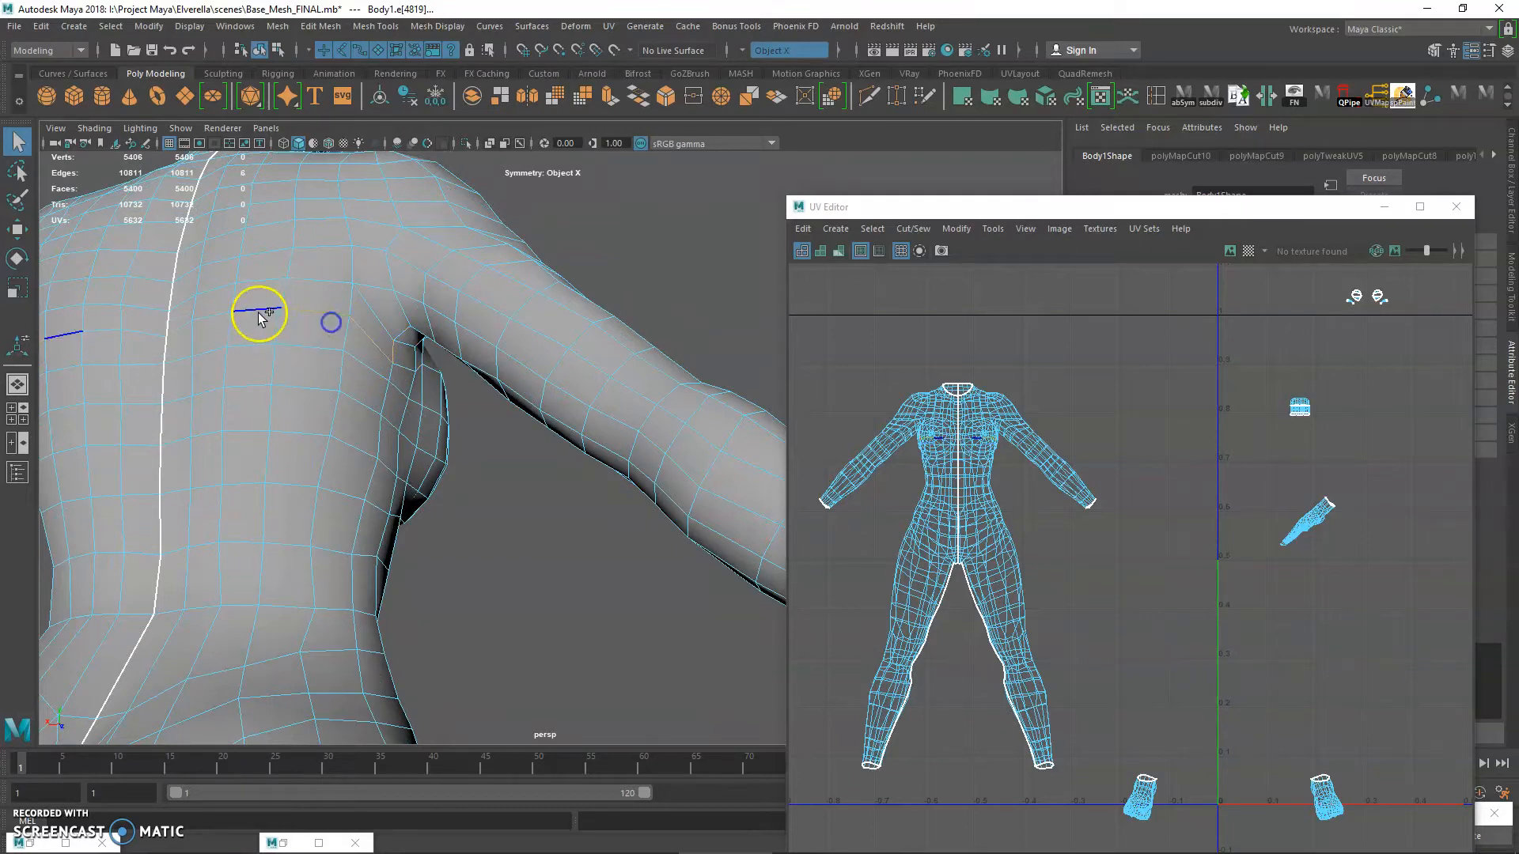
shift+click(179, 325)
- Extend the edge selection through the armpit and along the underside of the arm to the wrist seam, and cut the UVs along it
alt+drag(358, 383, 427, 440)
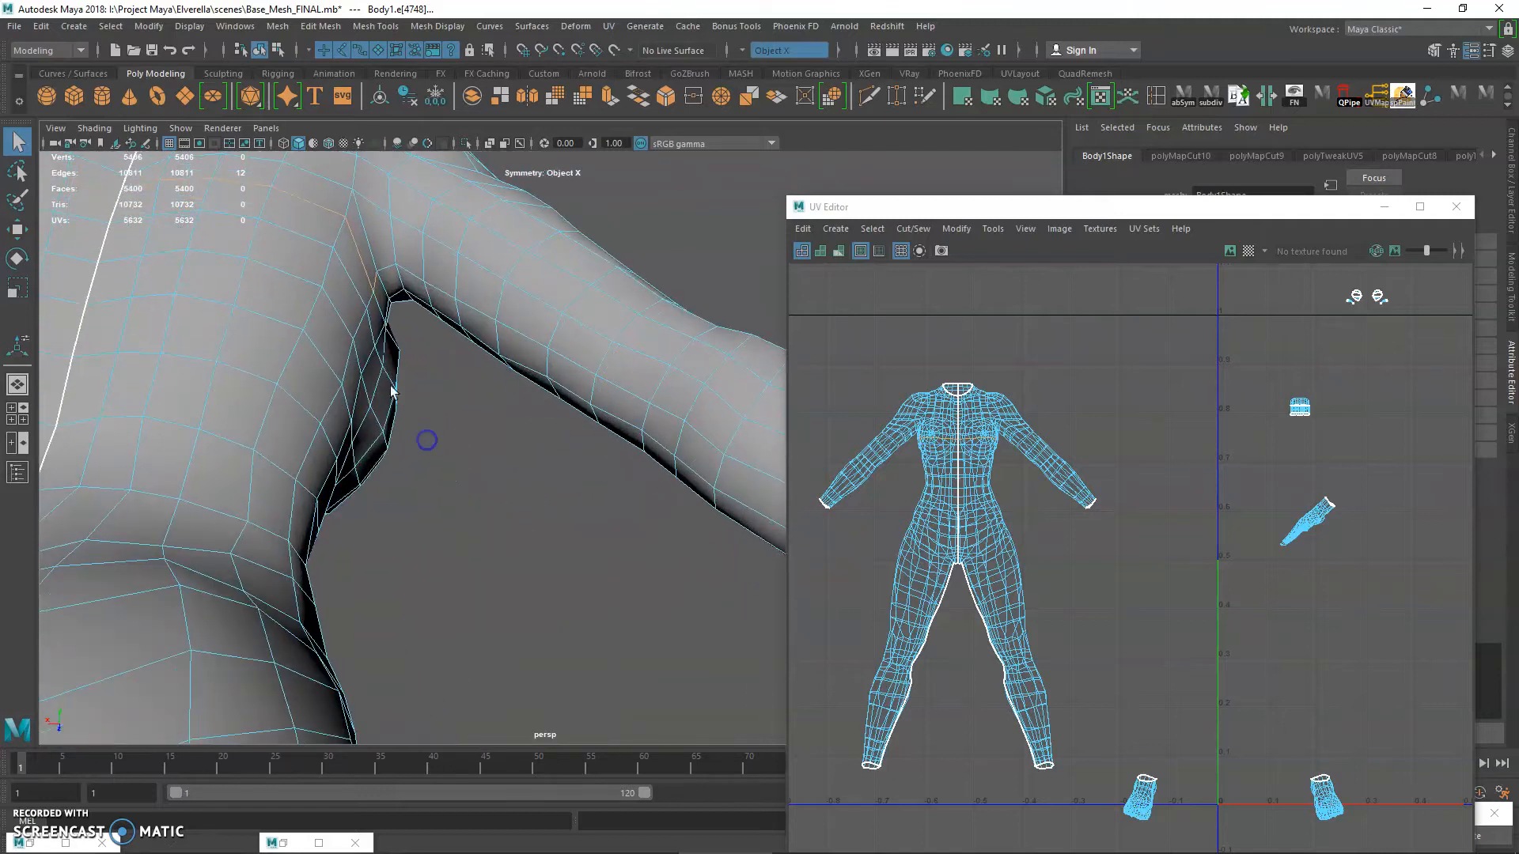
alt+drag(564, 396, 462, 470)
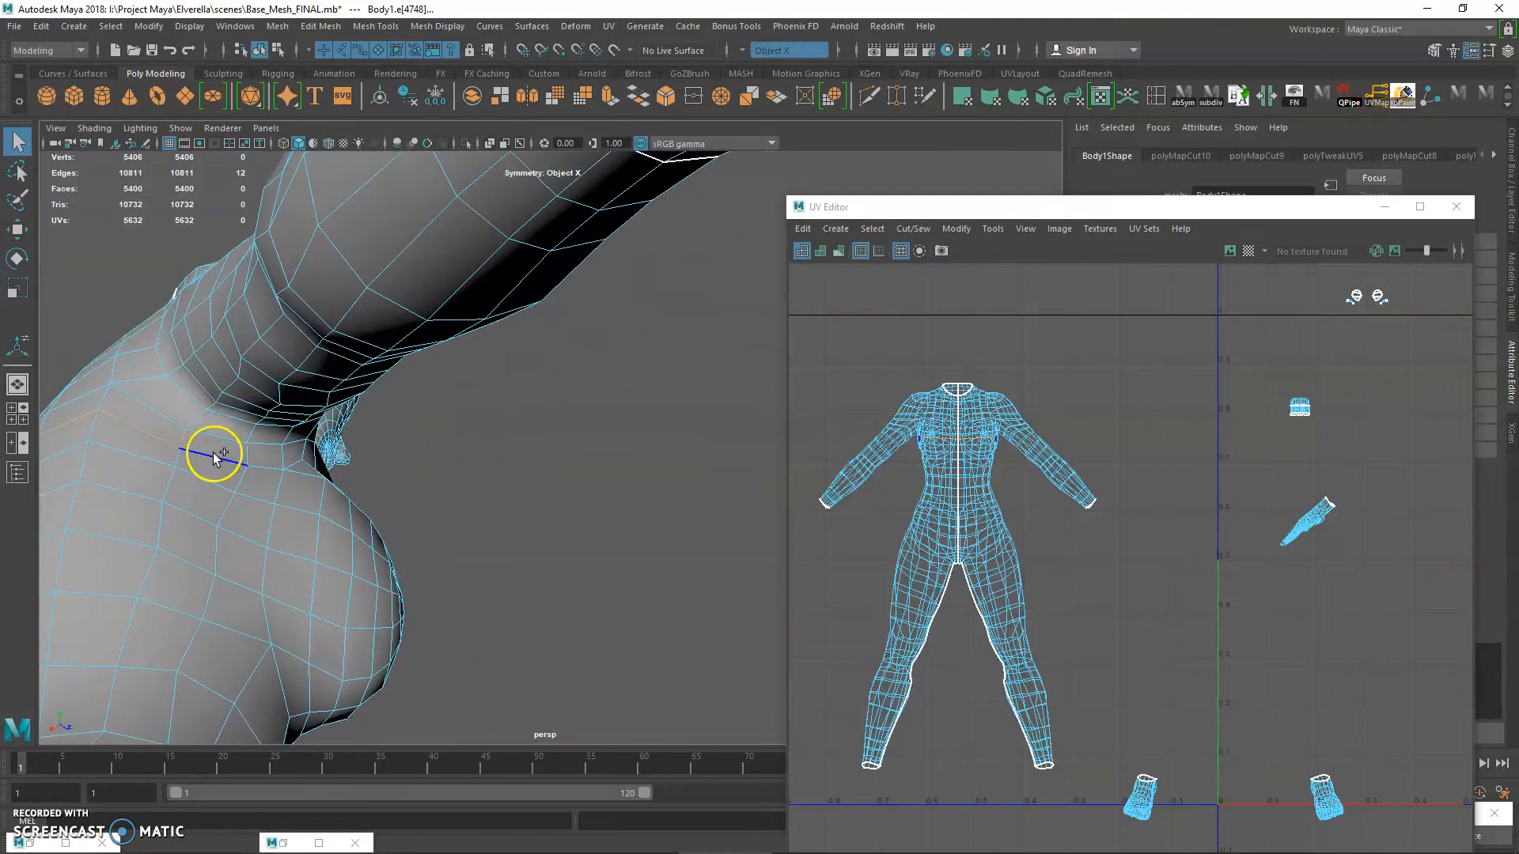
ctrl+click(176, 435)
alt+drag(215, 455, 230, 366)
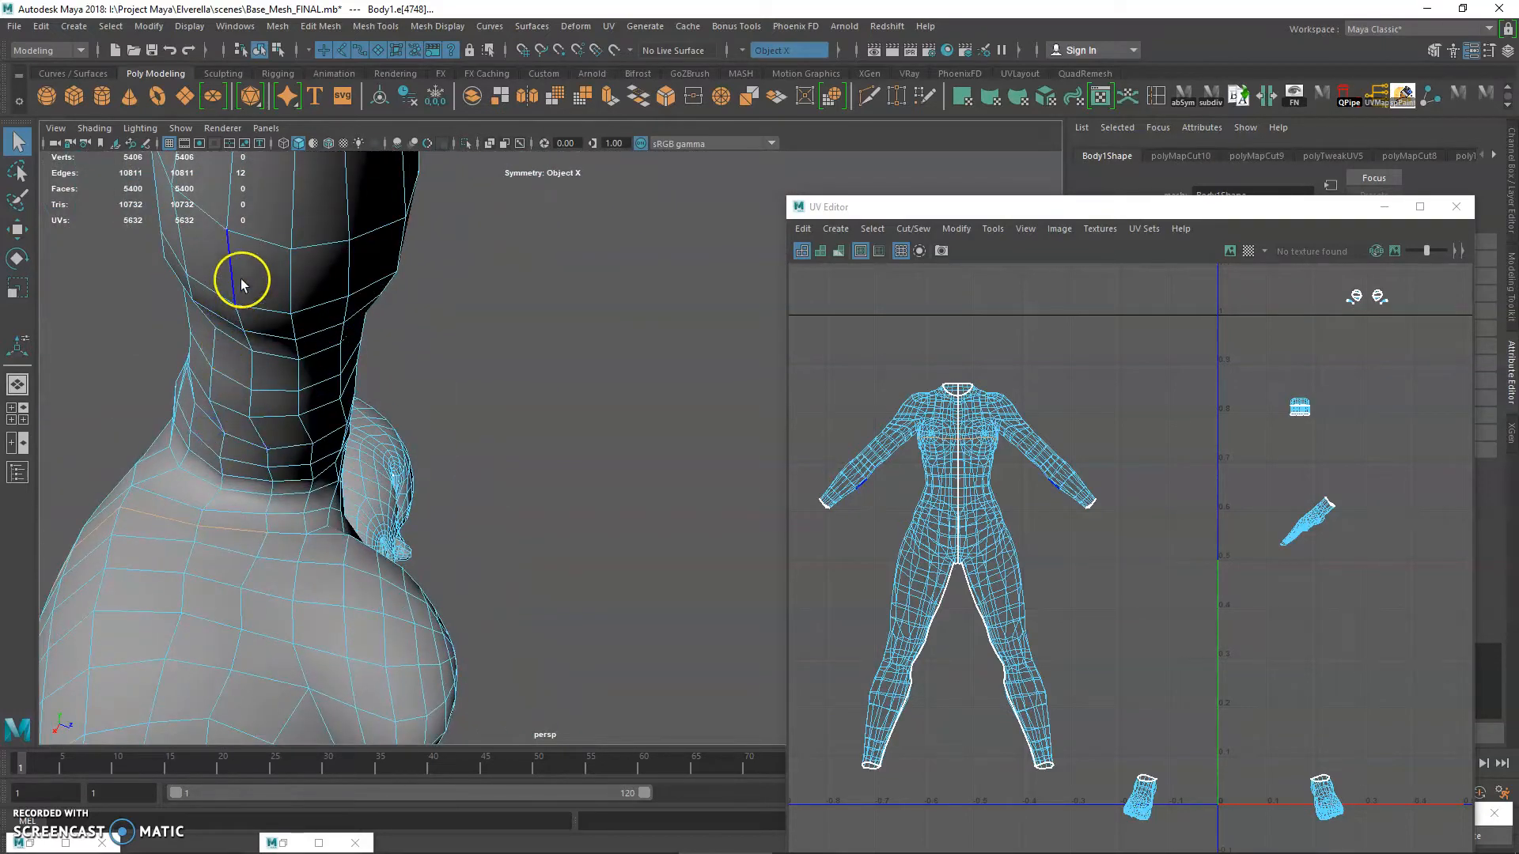
alt+drag(296, 529, 357, 455)
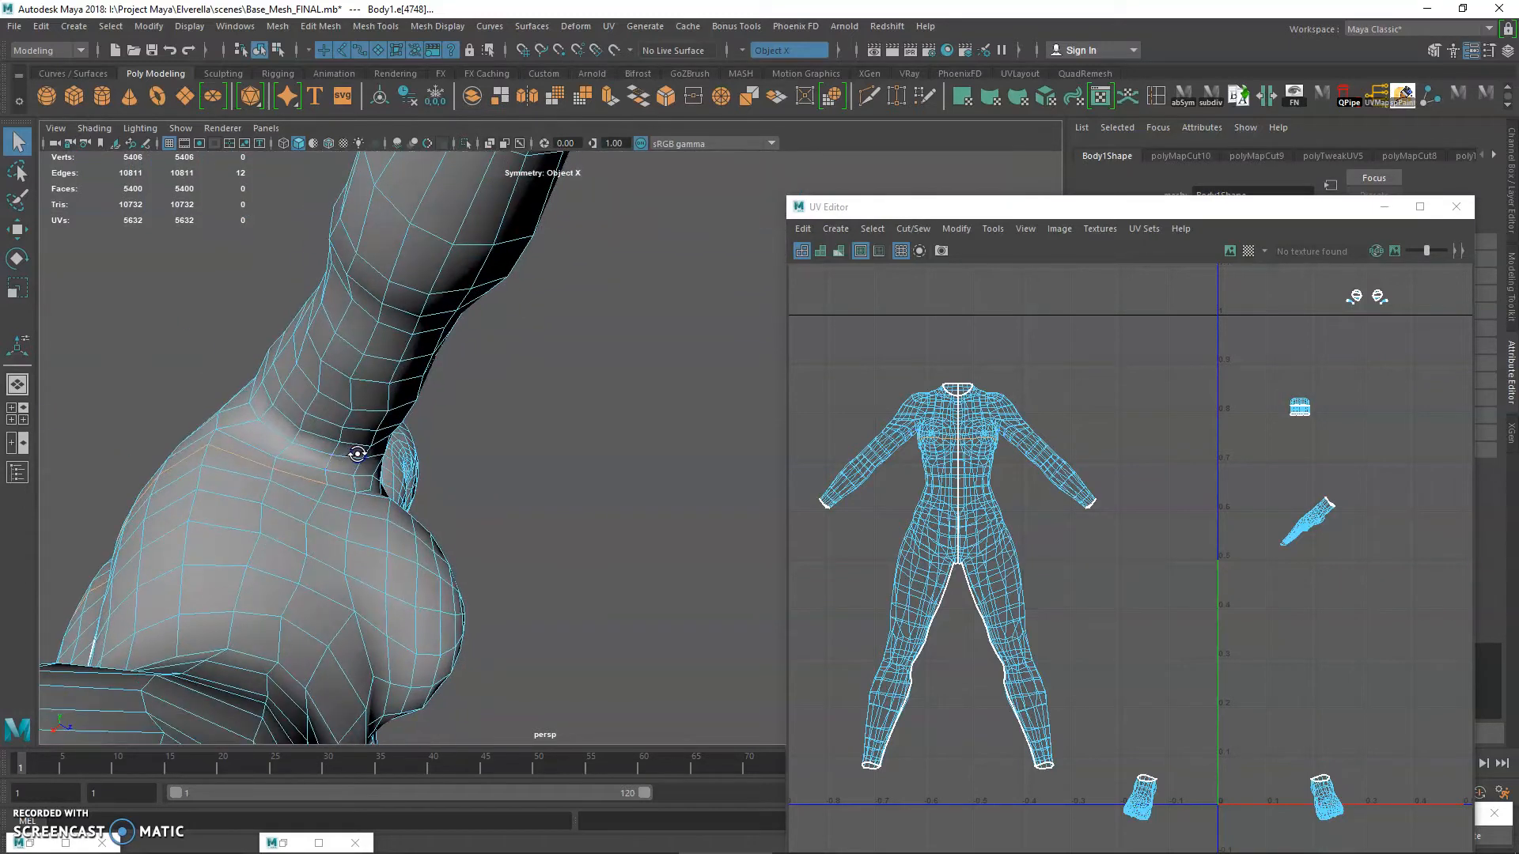
shift+double_click(417, 206)
alt+drag(479, 371, 435, 322)
alt+drag(607, 377, 582, 343)
shift+click(563, 284)
shift+click(593, 264)
alt+drag(480, 370, 601, 441)
click(1266, 98)
- Switch to UV selection, select the whole body shell in the UV Editor and unfold it
alt+right_drag(558, 538, 465, 478)
alt+drag(465, 478, 618, 408)
right_drag(894, 423, 1029, 399)
scroll(1088, 381, down, 3)
drag(862, 350, 1099, 687)
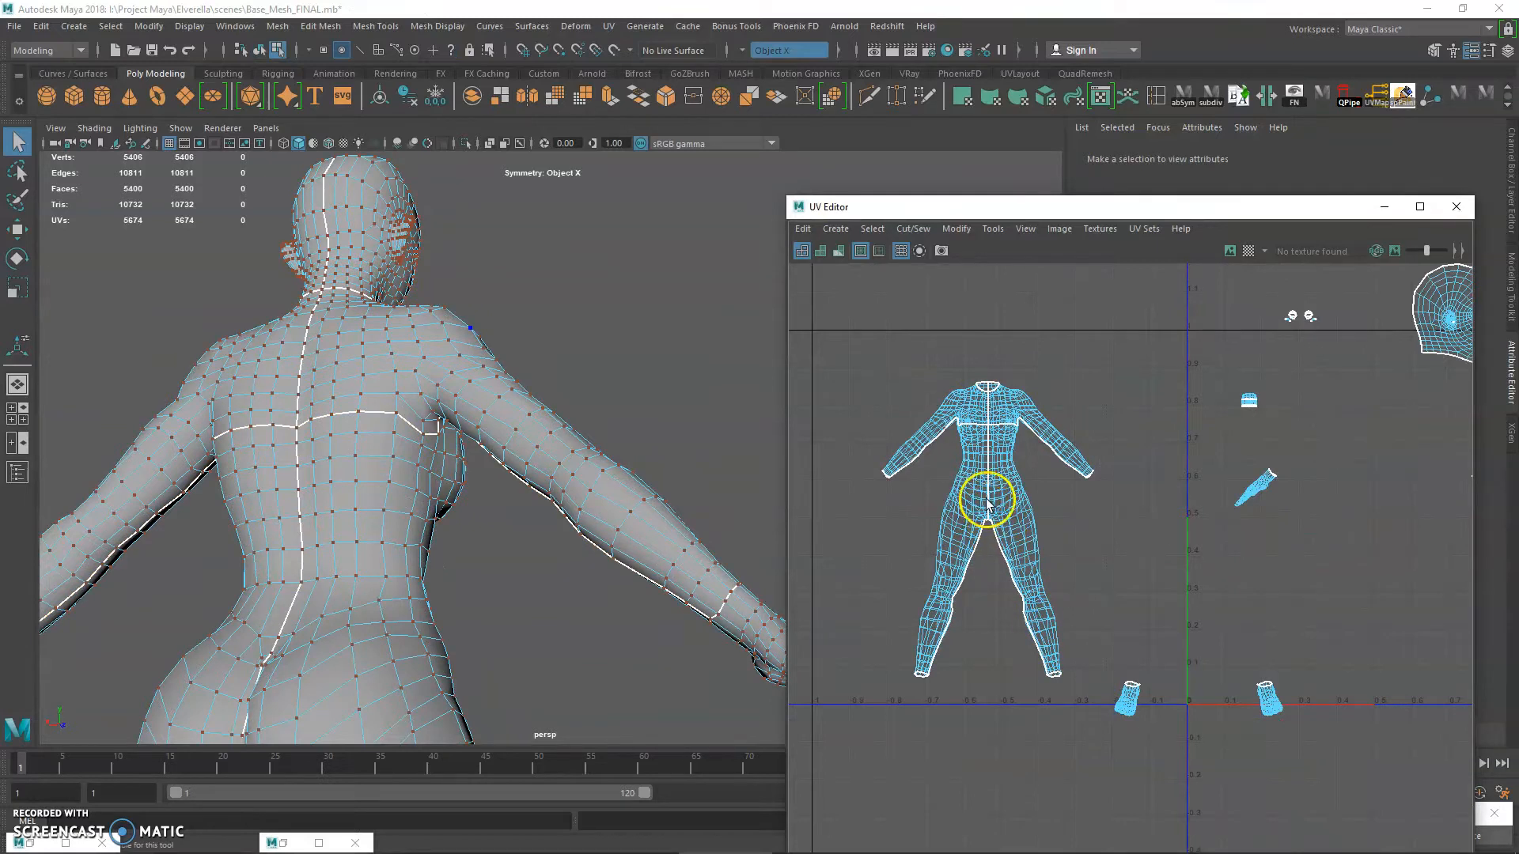
click(1033, 514)
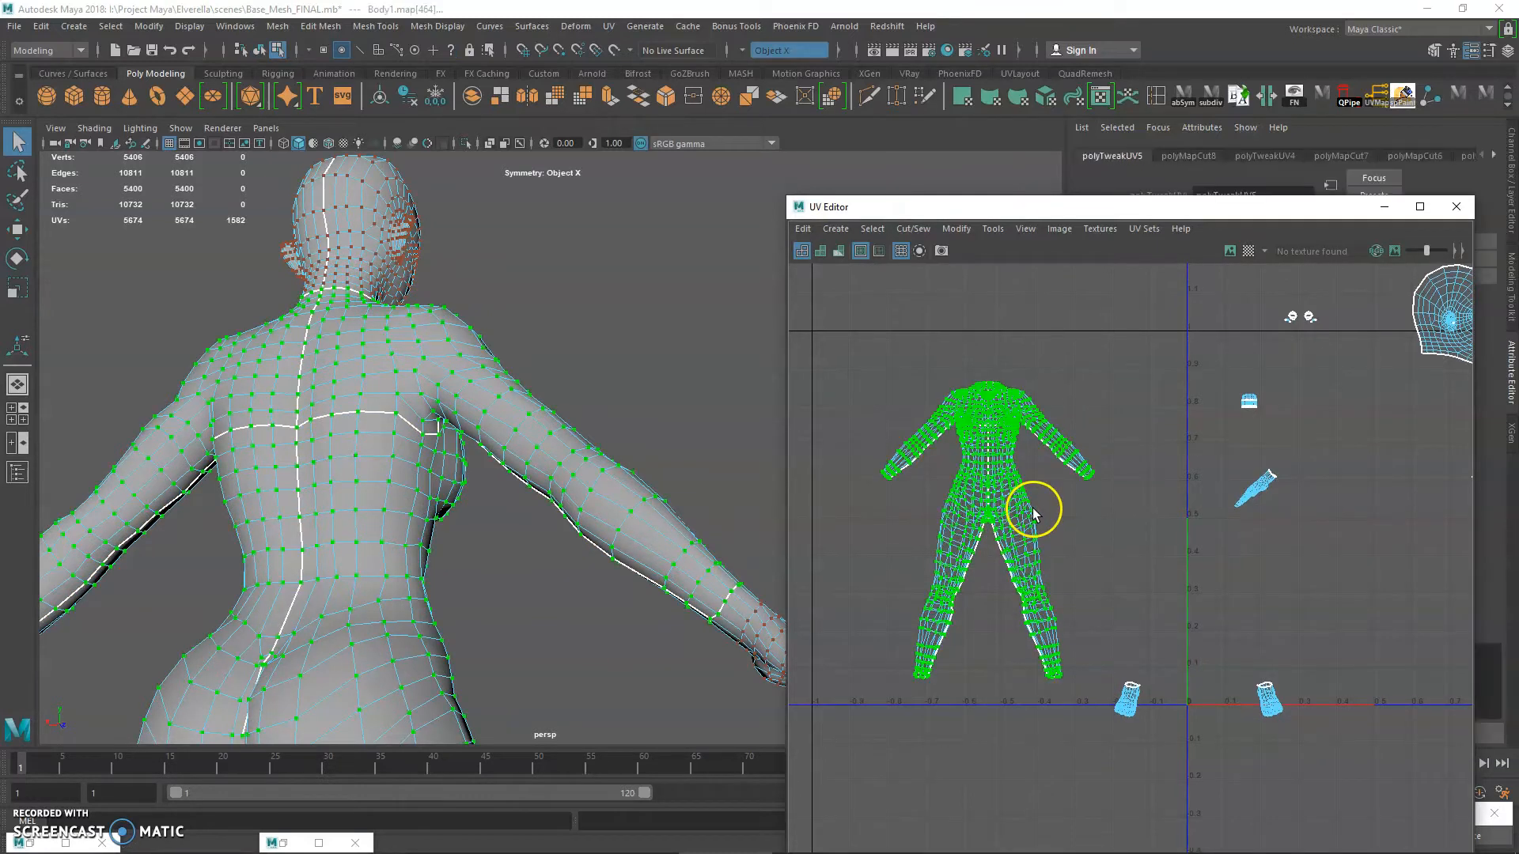
shift+right_click(991, 460)
shift+right_click(991, 460)
shift+right_drag(987, 457, 839, 418)
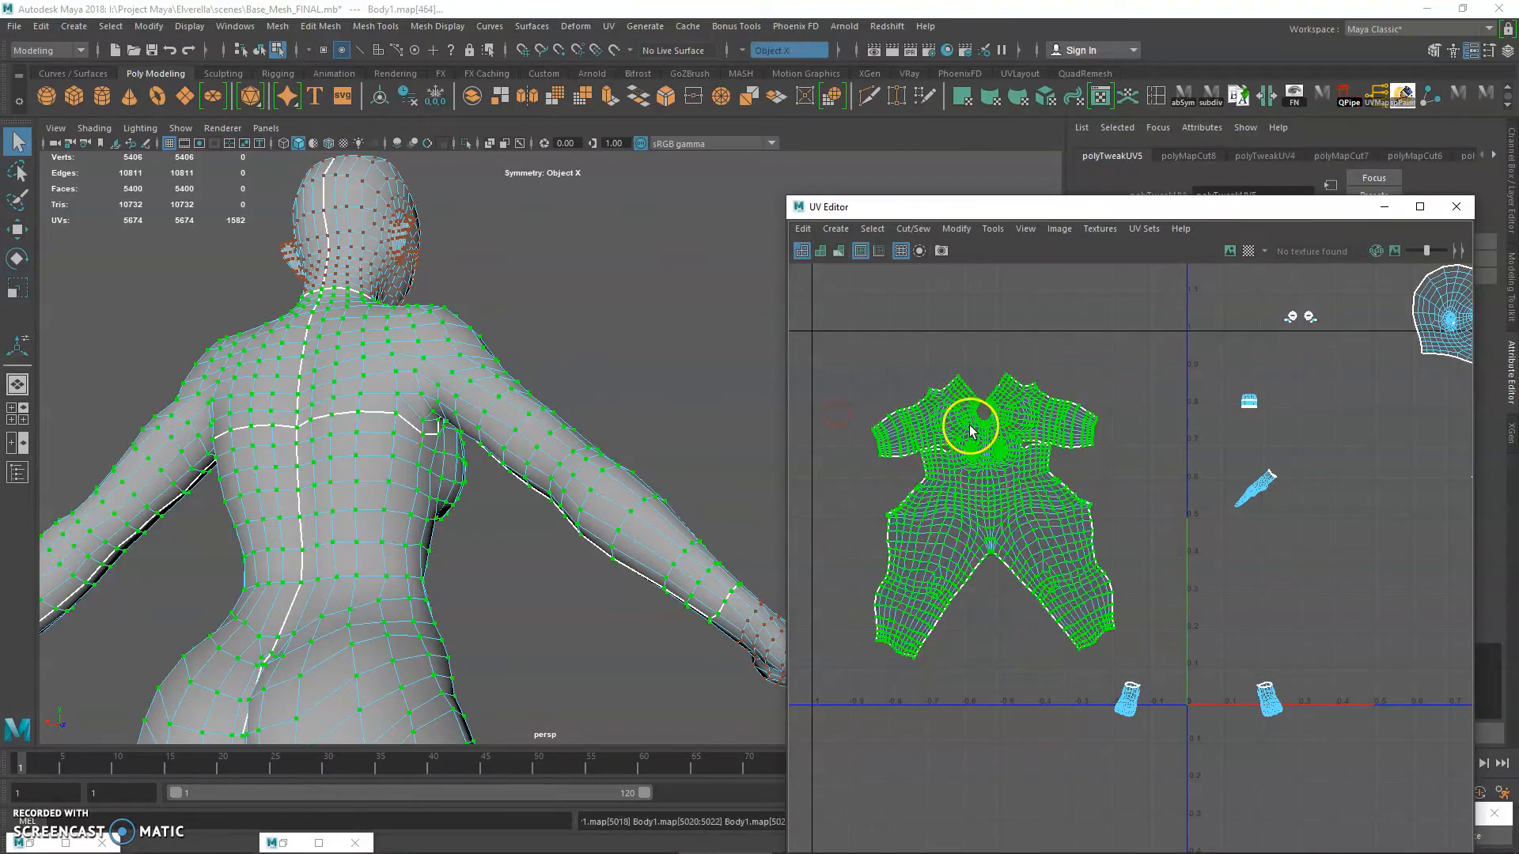
- Examine the unfolded body shell, especially around the armpits, and compare it with the UV reference image in the browser
click(1201, 437)
scroll(1088, 467, up, 3)
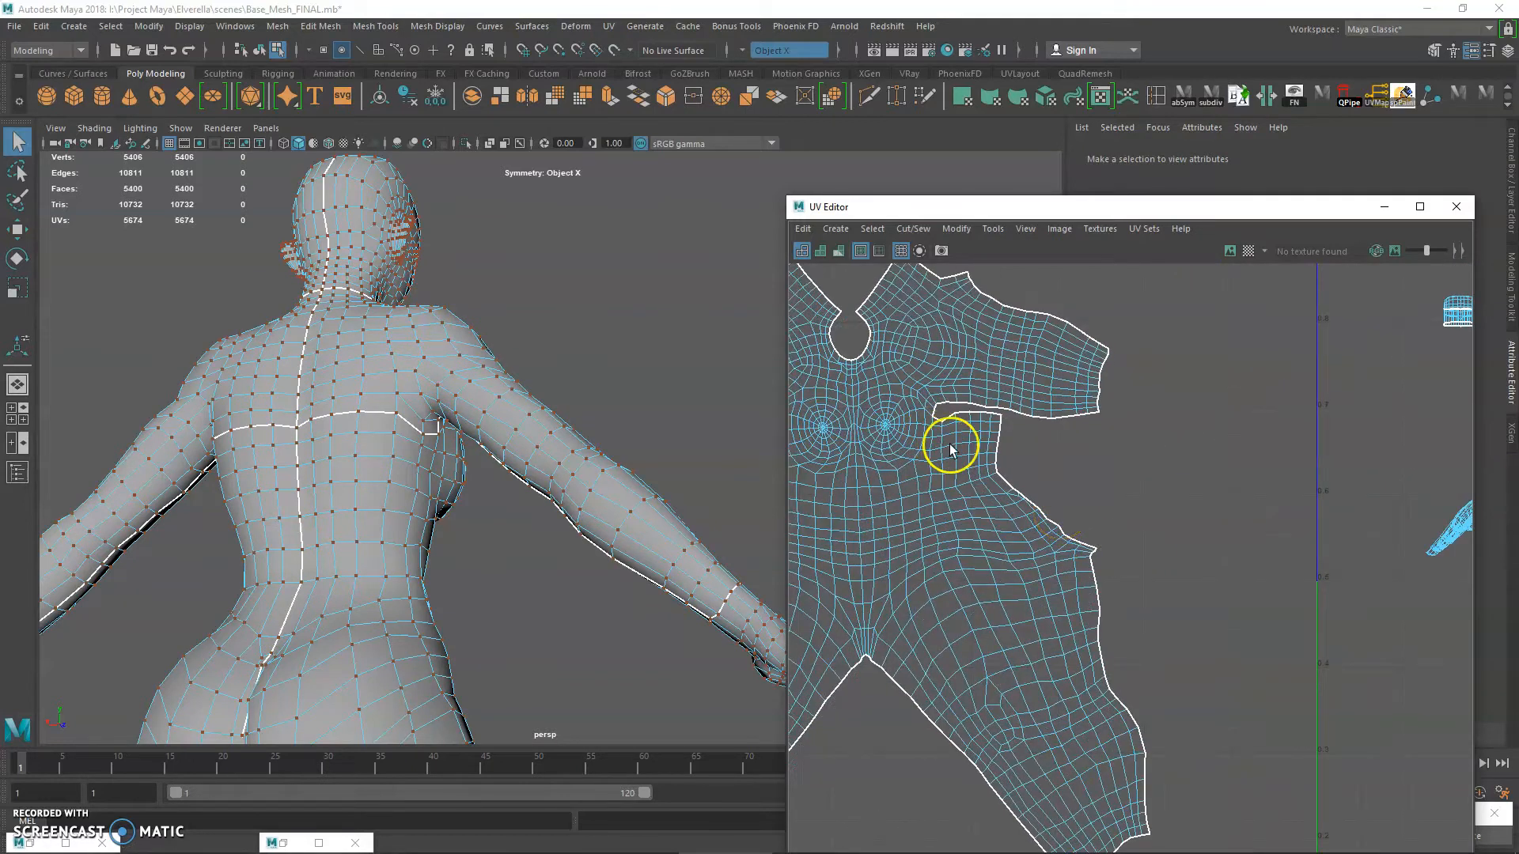
alt+middle_drag(1027, 477, 1208, 502)
scroll(1208, 501, down, 2)
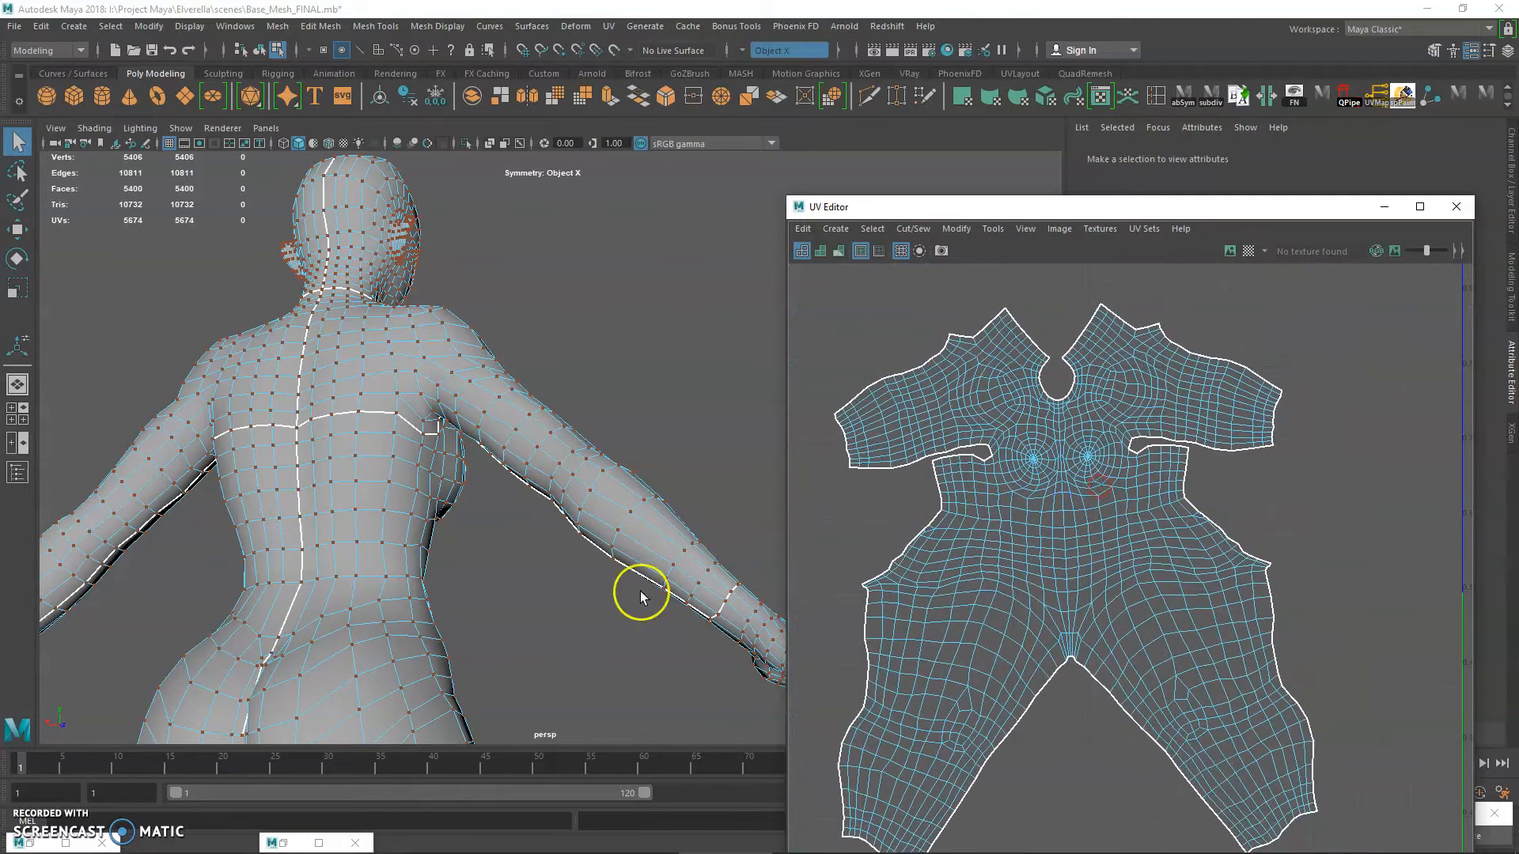
click(77, 840)
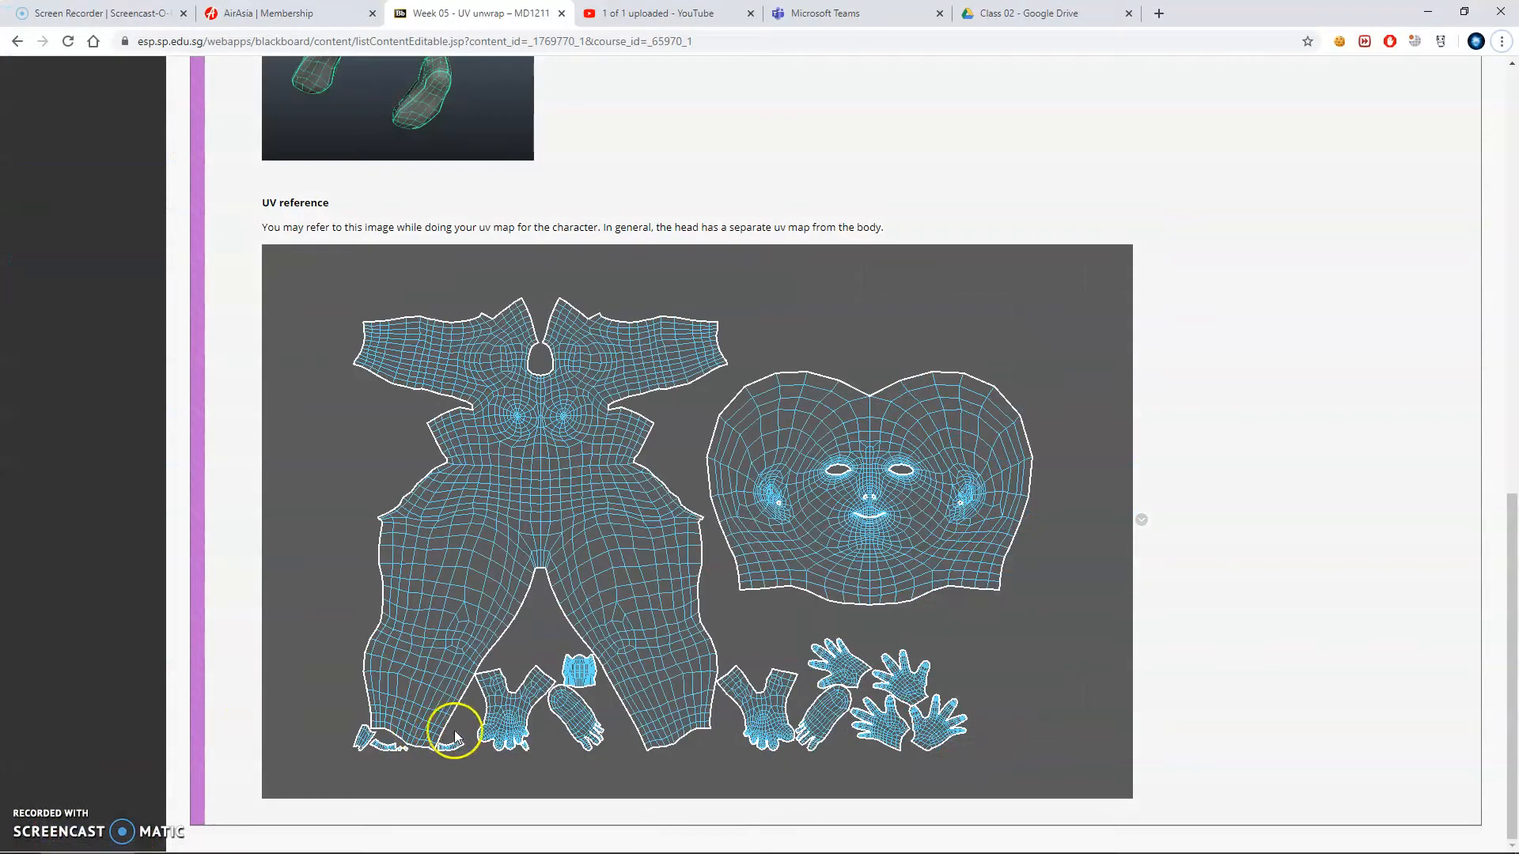
click(901, 845)
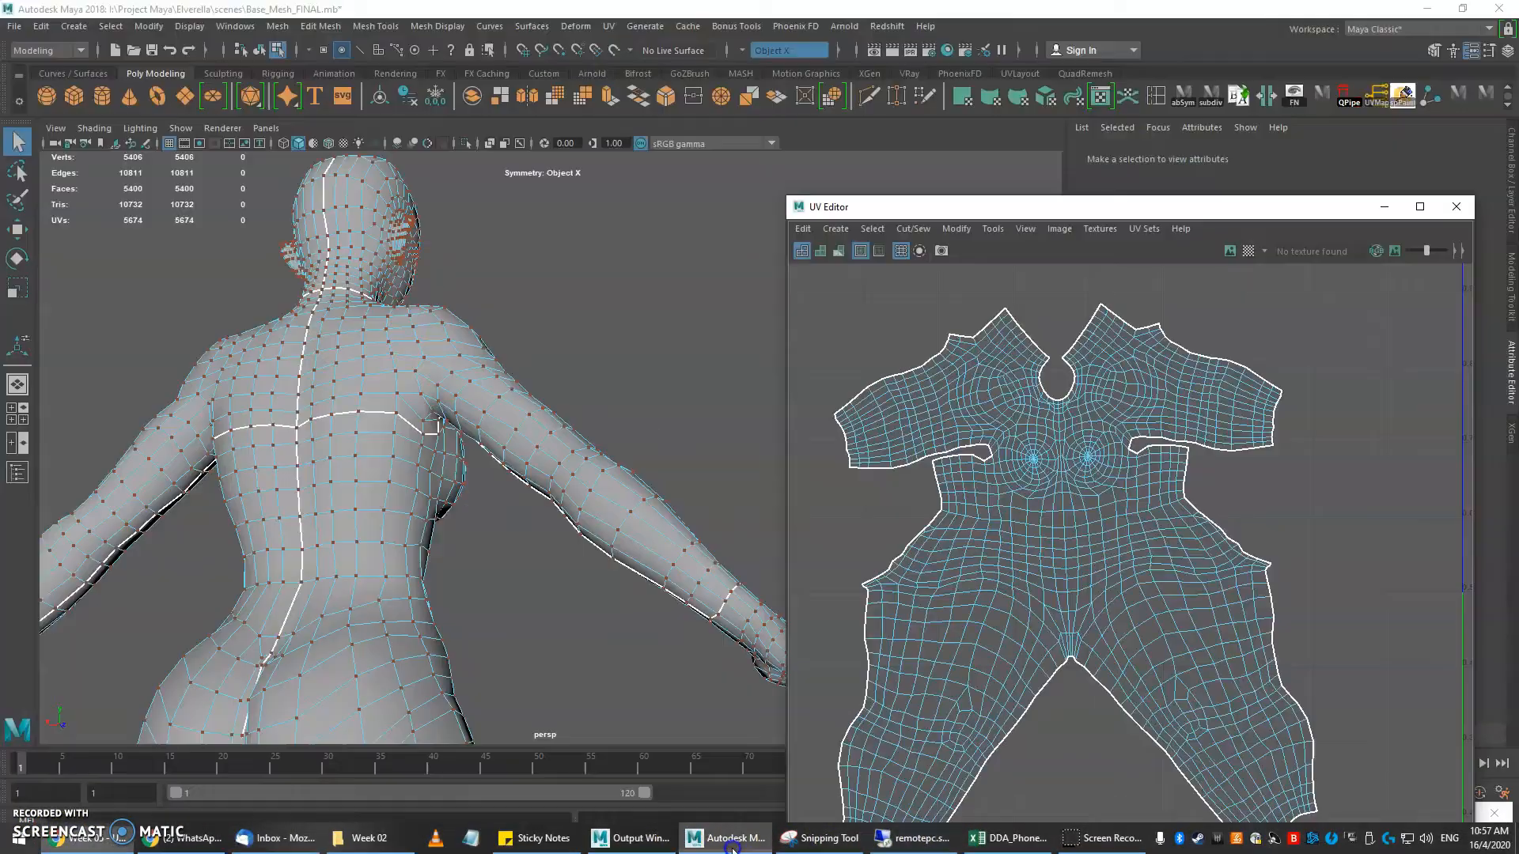
scroll(1013, 478, up, 5)
scroll(919, 477, up, 5)
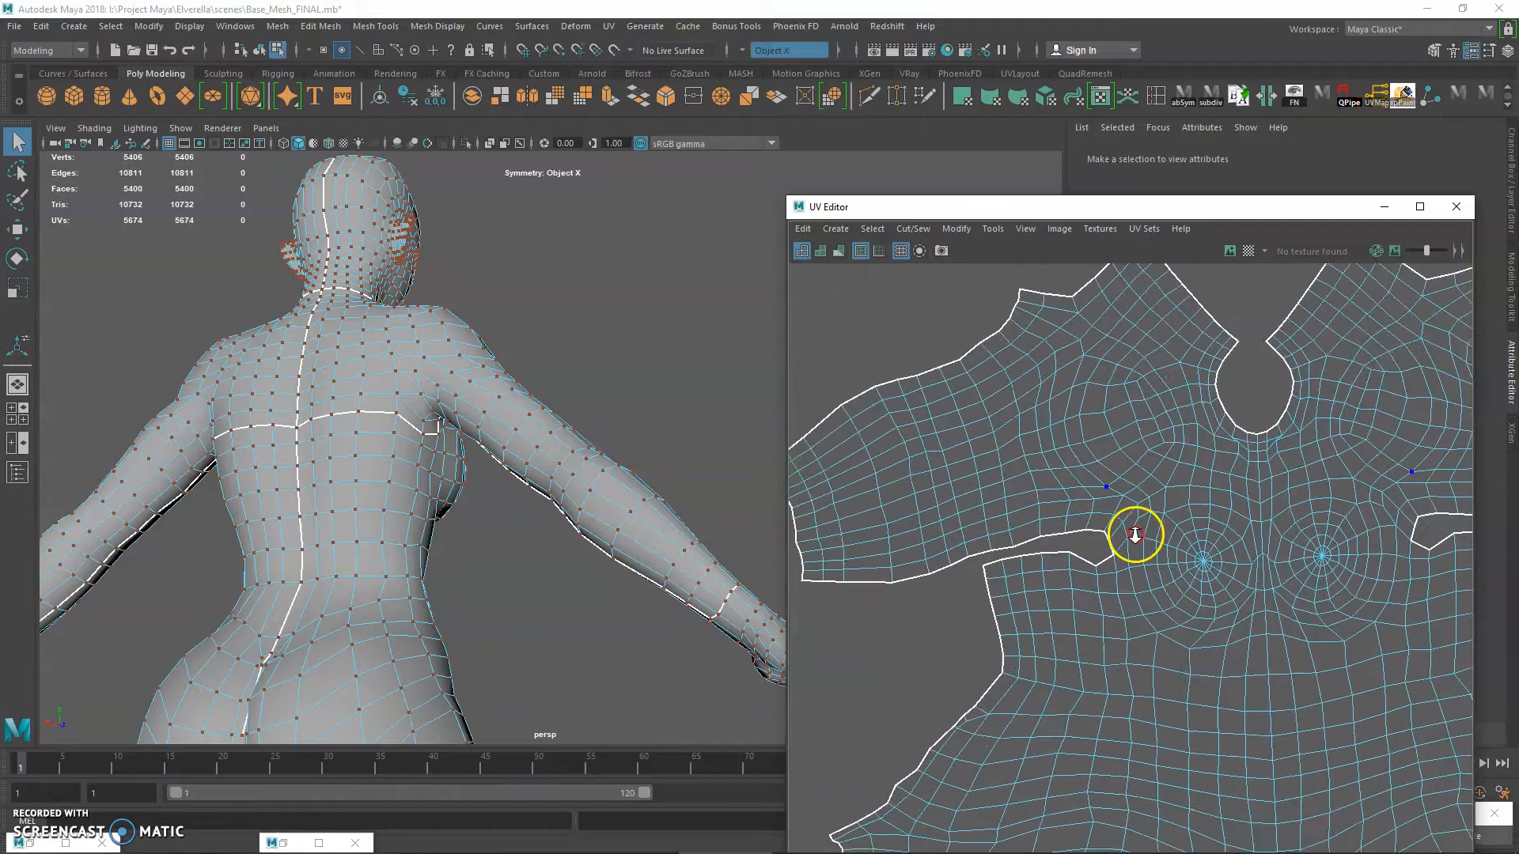
- Nudge the mirrored UVs at the lower corner of the armpit notch on the body shell slightly downward
key(w)
click(1058, 548)
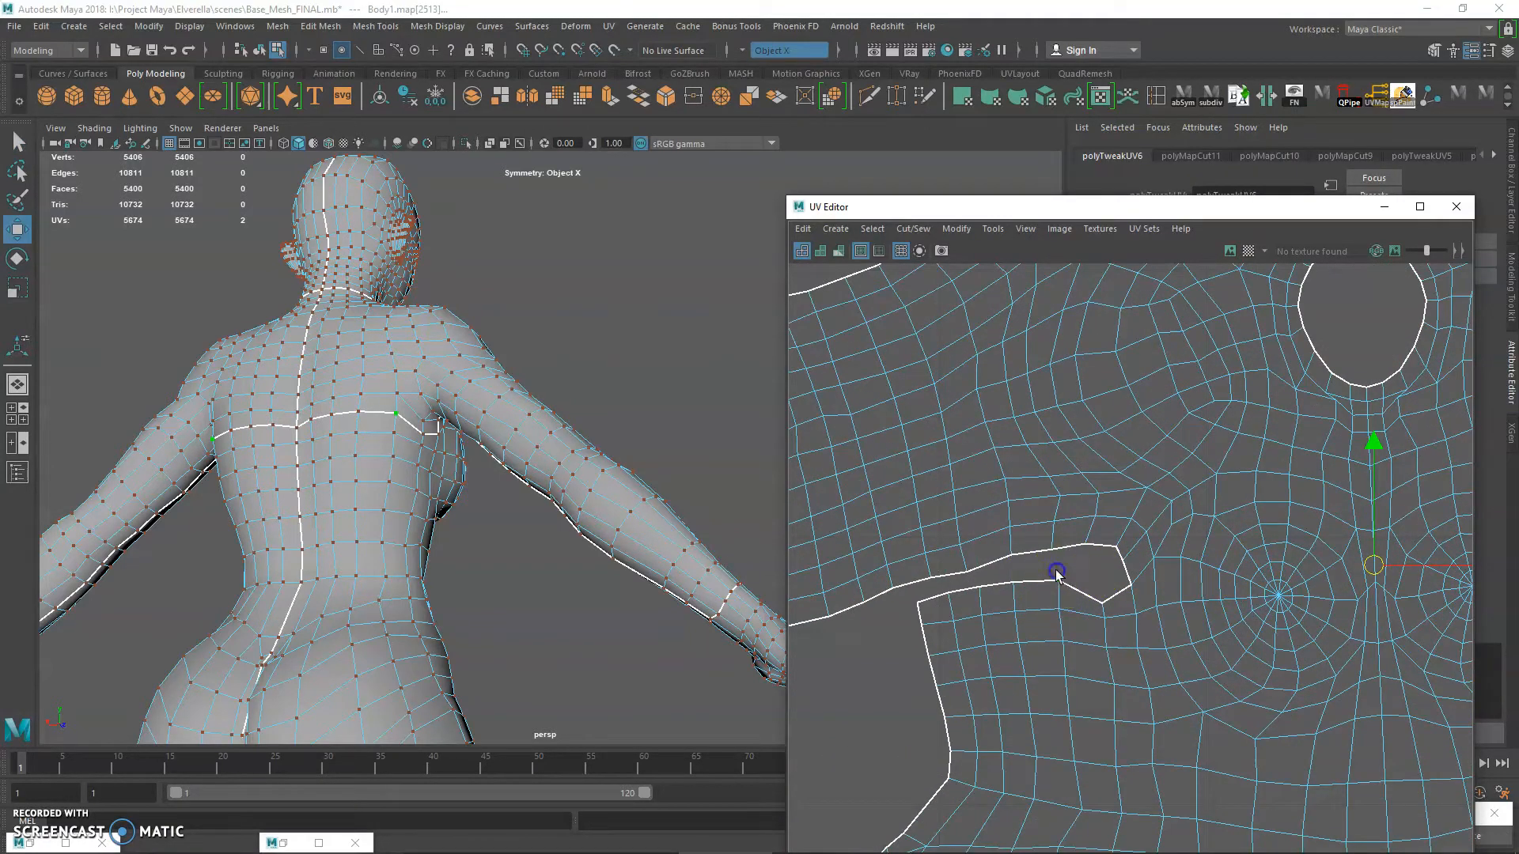
alt+middle_drag(1100, 583, 1076, 541)
key(q)
click(1078, 562)
key(w)
drag(1345, 552, 1346, 571)
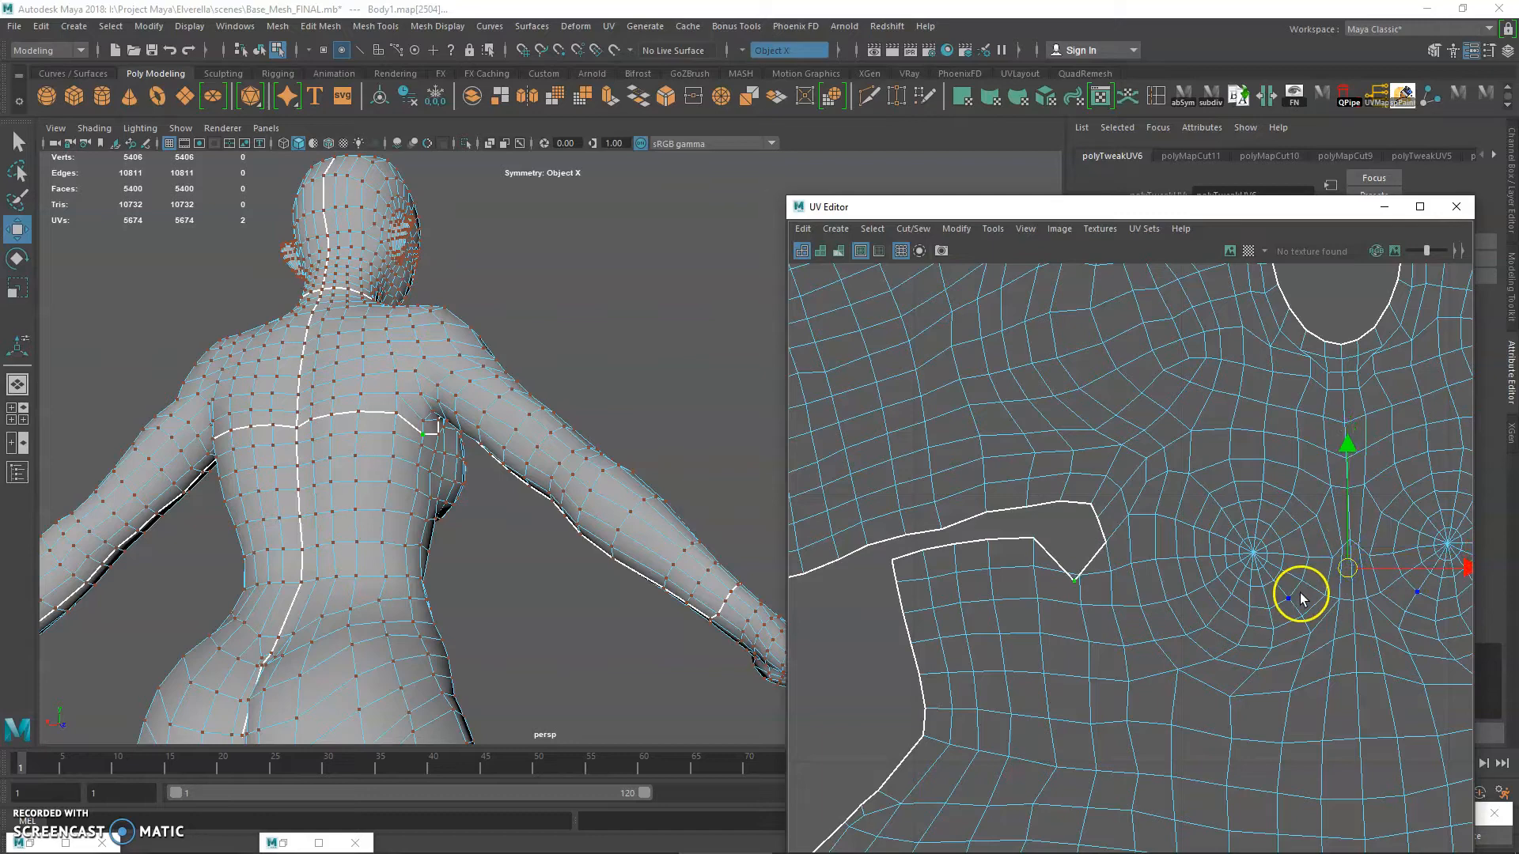
- Try to reposition the UVs at the narrow crotch tip between the legs of the body shell
alt+right_drag(1266, 563, 1102, 511)
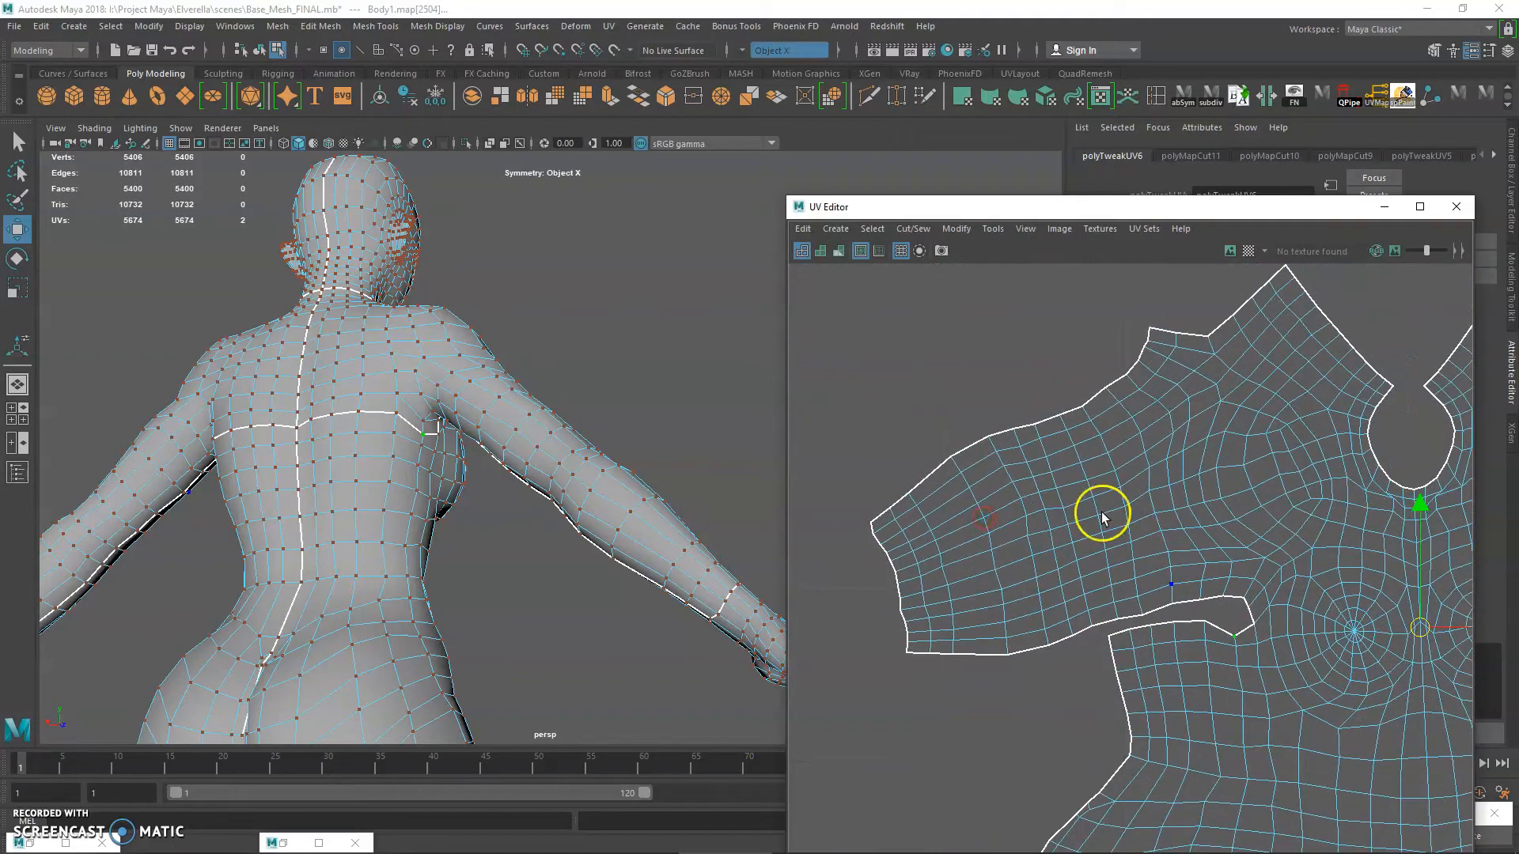
alt+middle_drag(1253, 584, 953, 241)
alt+right_drag(1103, 529, 1105, 634)
alt+middle_drag(1105, 634, 960, 372)
alt+right_drag(959, 373, 1073, 367)
alt+middle_drag(1278, 618, 1063, 497)
alt+right_drag(1059, 467, 1399, 665)
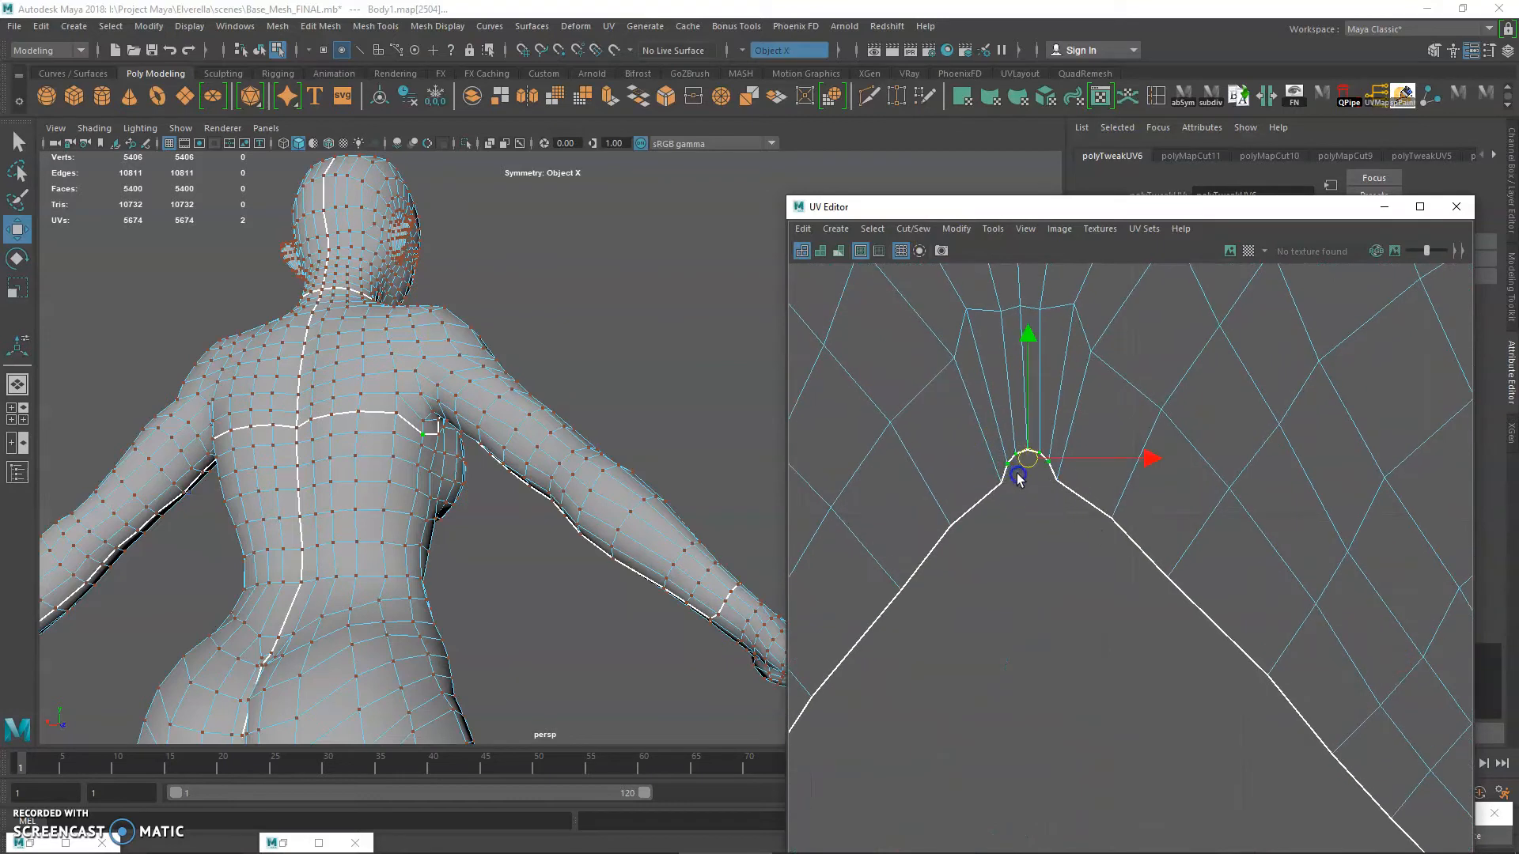
mouse_move(1026, 463)
mouse_down()
mouse_move(1044, 461)
mouse_move(1008, 454)
mouse_move(1041, 459)
mouse_up()
key(ctrl+z)
key(q)
key(w)
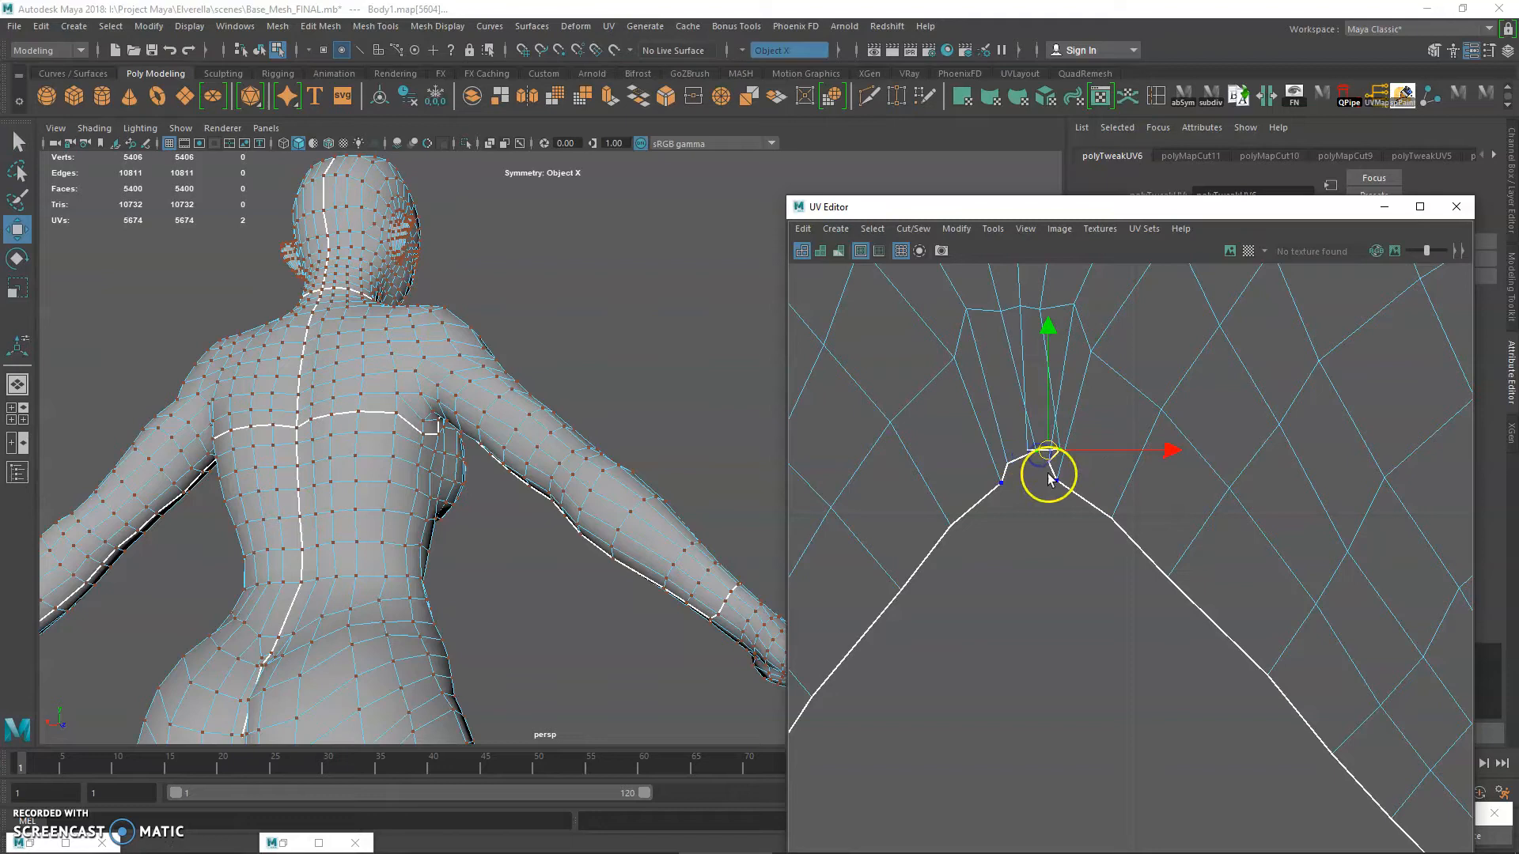
key(ctrl+z)
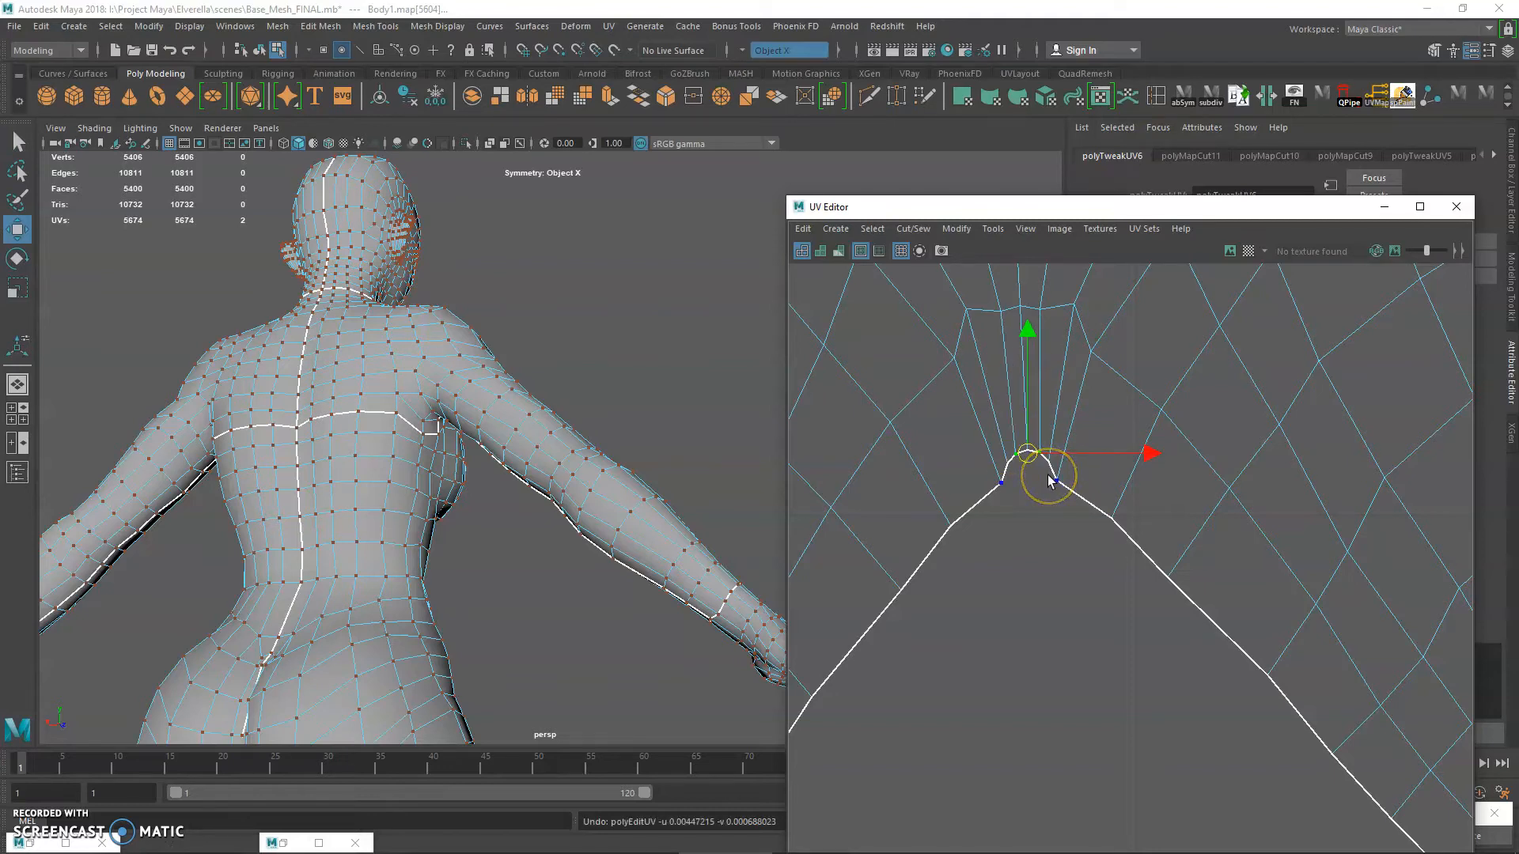
- Examine the lower leg and foot shells in the UV Editor alongside the legs and feet of the model
scroll(888, 467, down, 10)
alt+middle_drag(1034, 638, 1211, 515)
drag(1131, 207, 804, 119)
alt+middle_drag(865, 407, 742, 504)
alt+right_drag(741, 504, 837, 405)
drag(851, 126, 1130, 194)
scroll(267, 401, down, 3)
scroll(267, 401, down, 1)
alt+middle_drag(472, 439, 475, 399)
alt+drag(523, 592, 536, 451)
- Switch to face selection, frame the foot on a picked face, clear the selection and move the UV Editor out of the way
right_drag(539, 402, 544, 440)
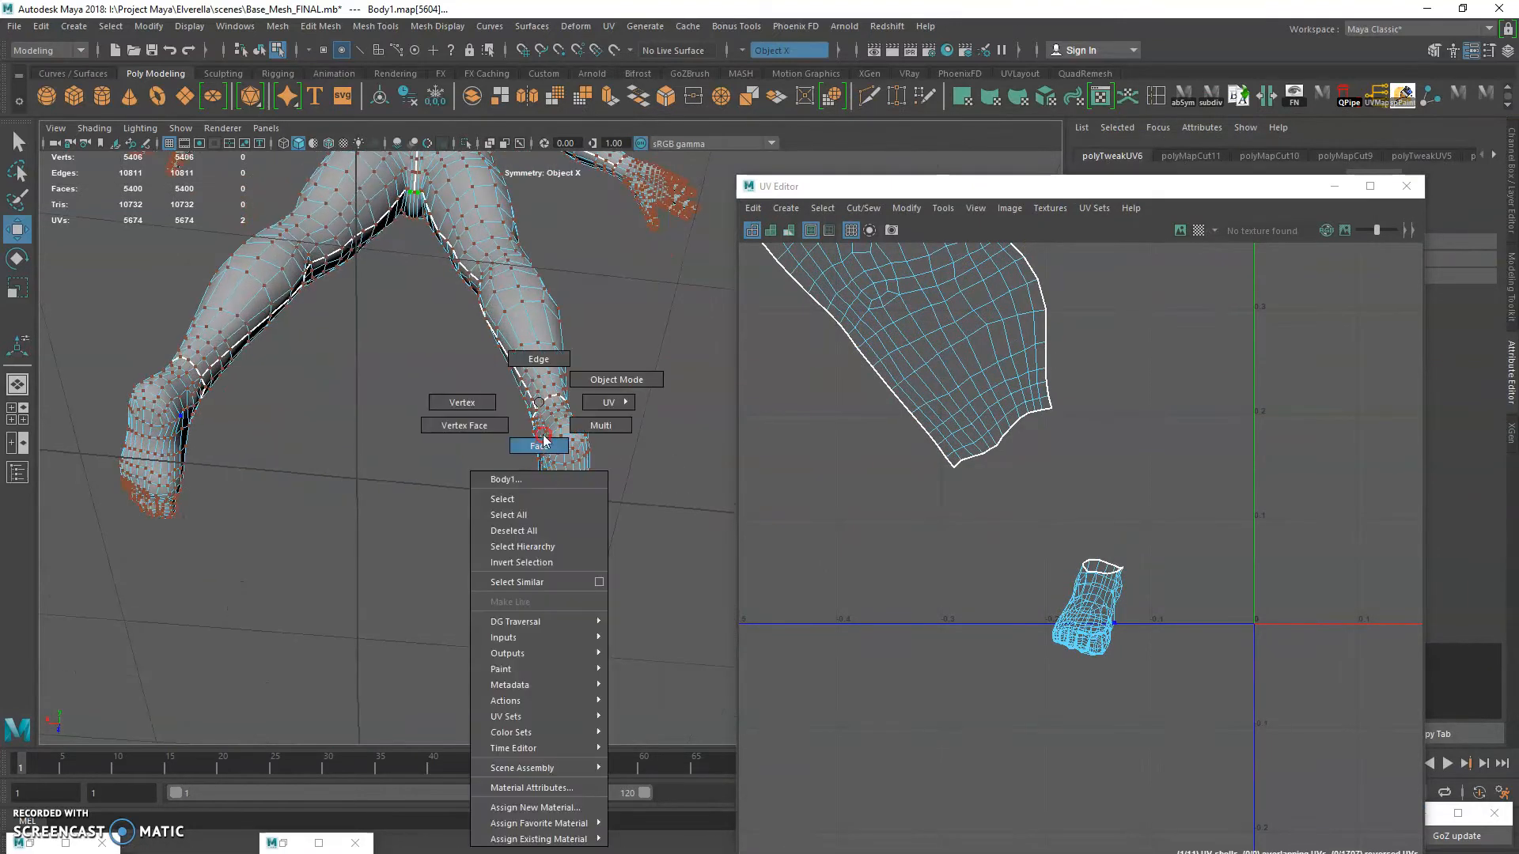
click(587, 432)
key(f)
alt+drag(560, 614, 562, 518)
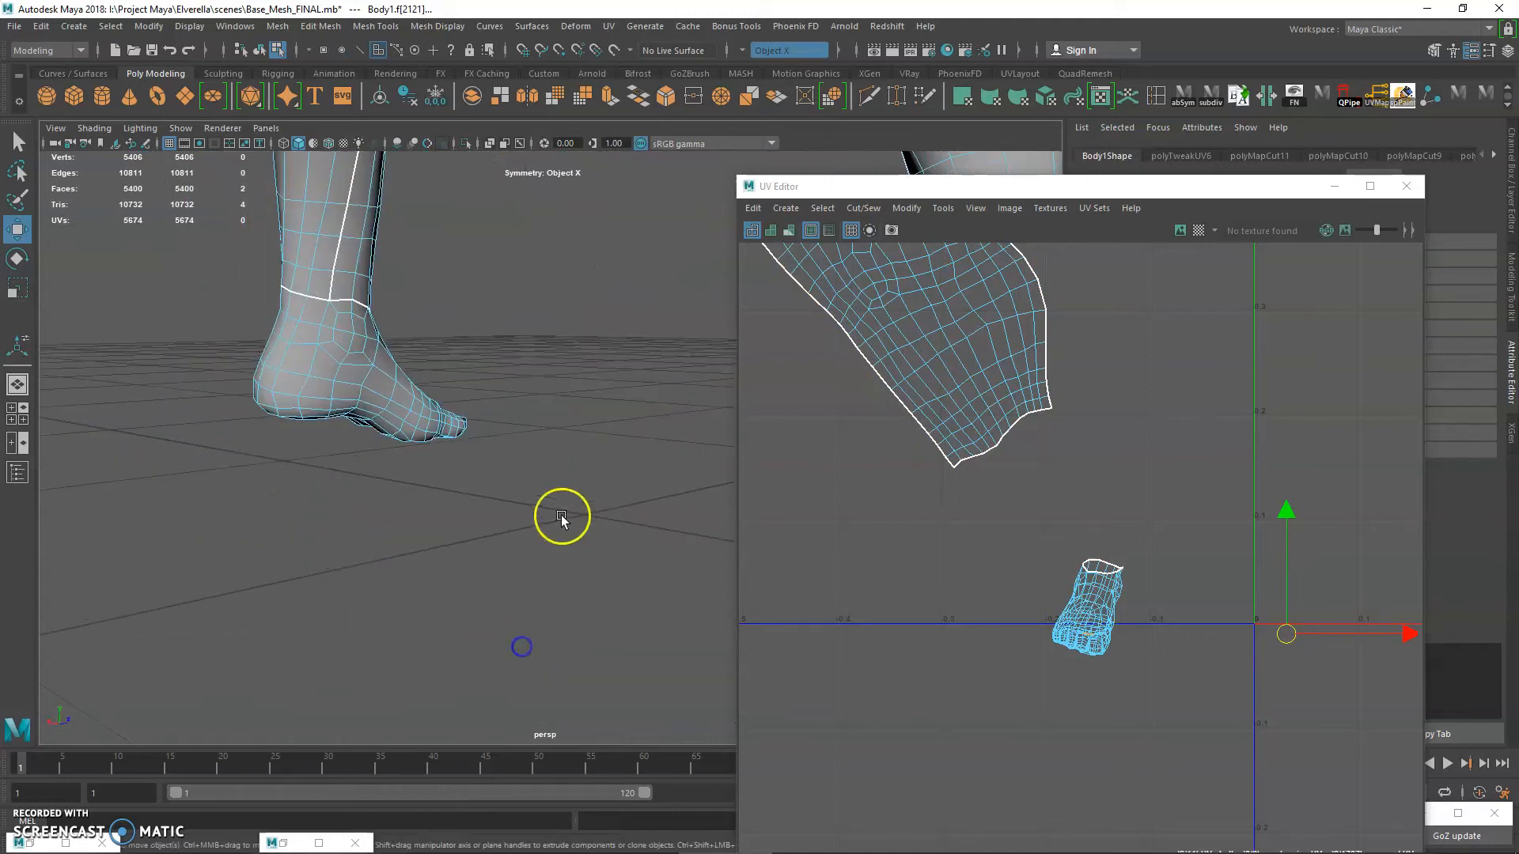
key(ctrl+shift+a)
drag(942, 187, 1177, 193)
alt+drag(601, 459, 532, 434)
- Select the strip of faces along the outer edge of the sole, from the heel to the little toe
key(q)
click(617, 288)
right_click(620, 317)
click(699, 425)
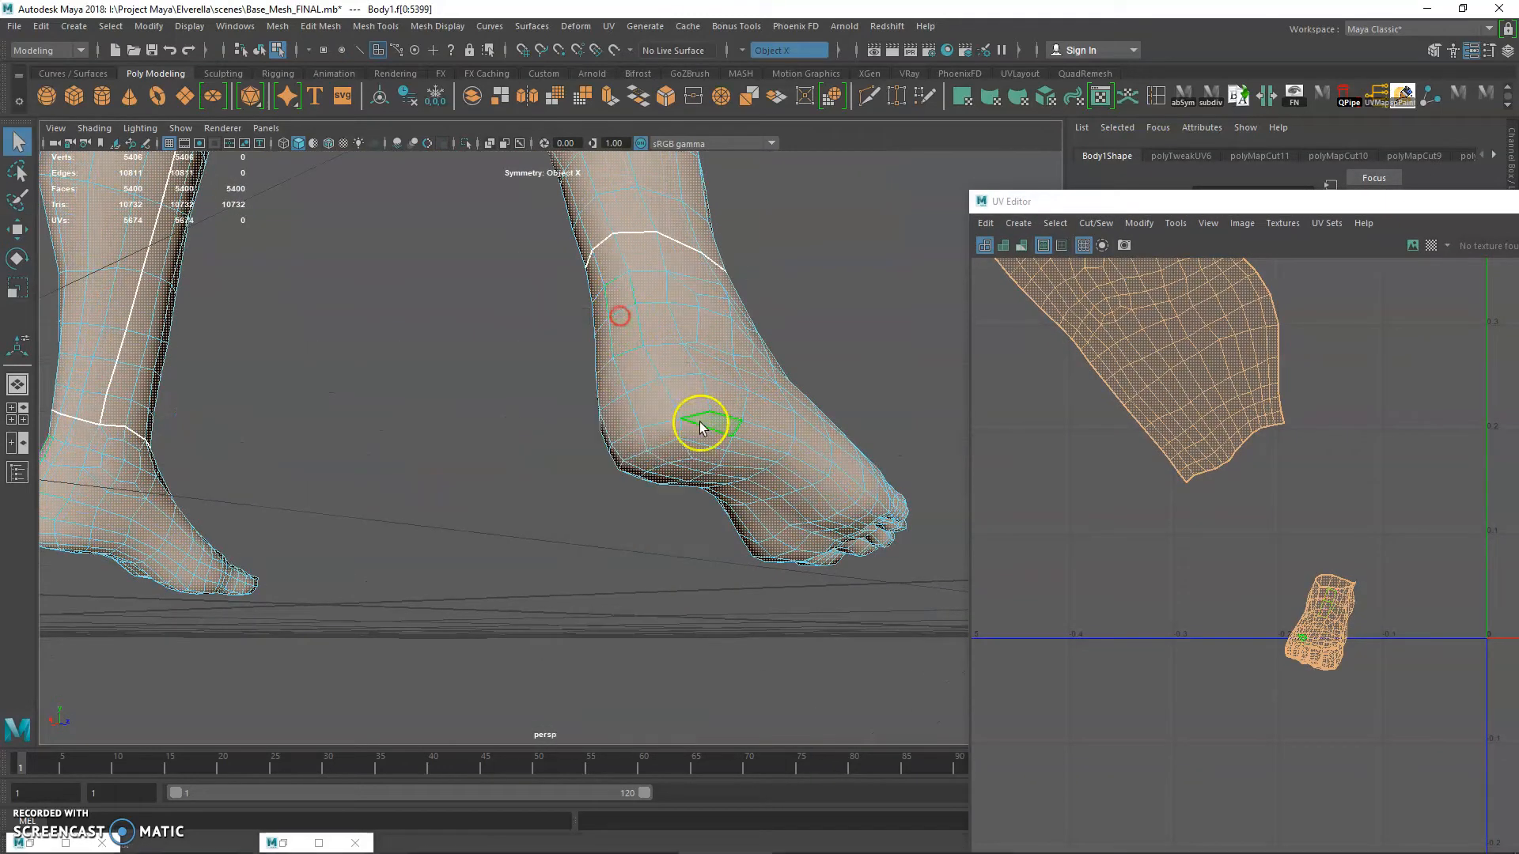
alt+drag(699, 454, 731, 513)
mouse_move(685, 331)
mouse_down()
mouse_move(780, 360)
mouse_move(900, 457)
mouse_move(914, 490)
mouse_up()
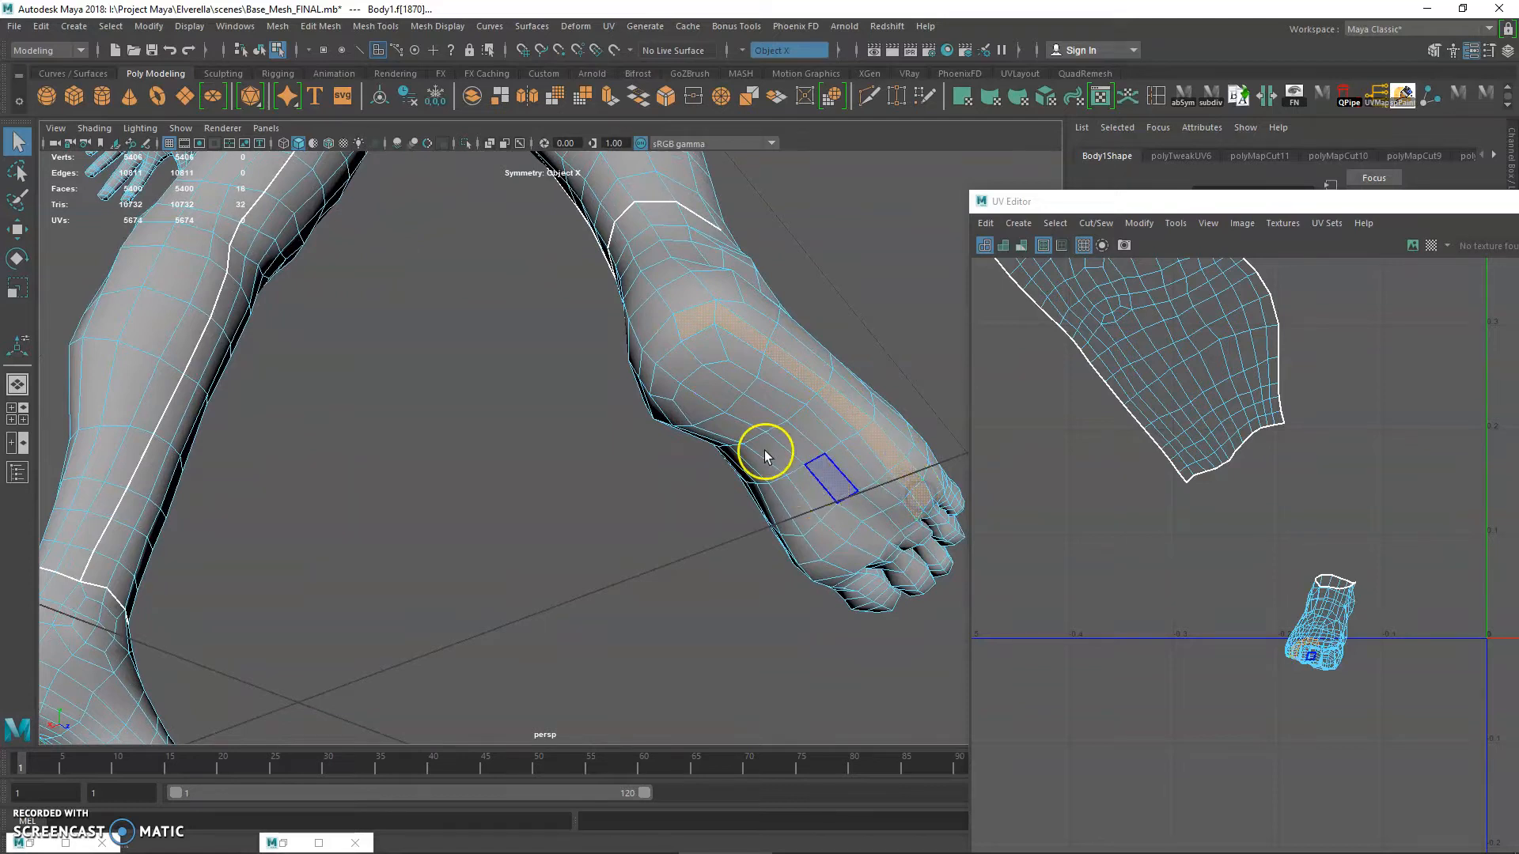
- Select the edges from the ankle seam down the inner side of the heel and add the edge loop around the sole
alt+drag(725, 422, 646, 434)
key(F10)
alt+drag(608, 360, 824, 370)
click(738, 453)
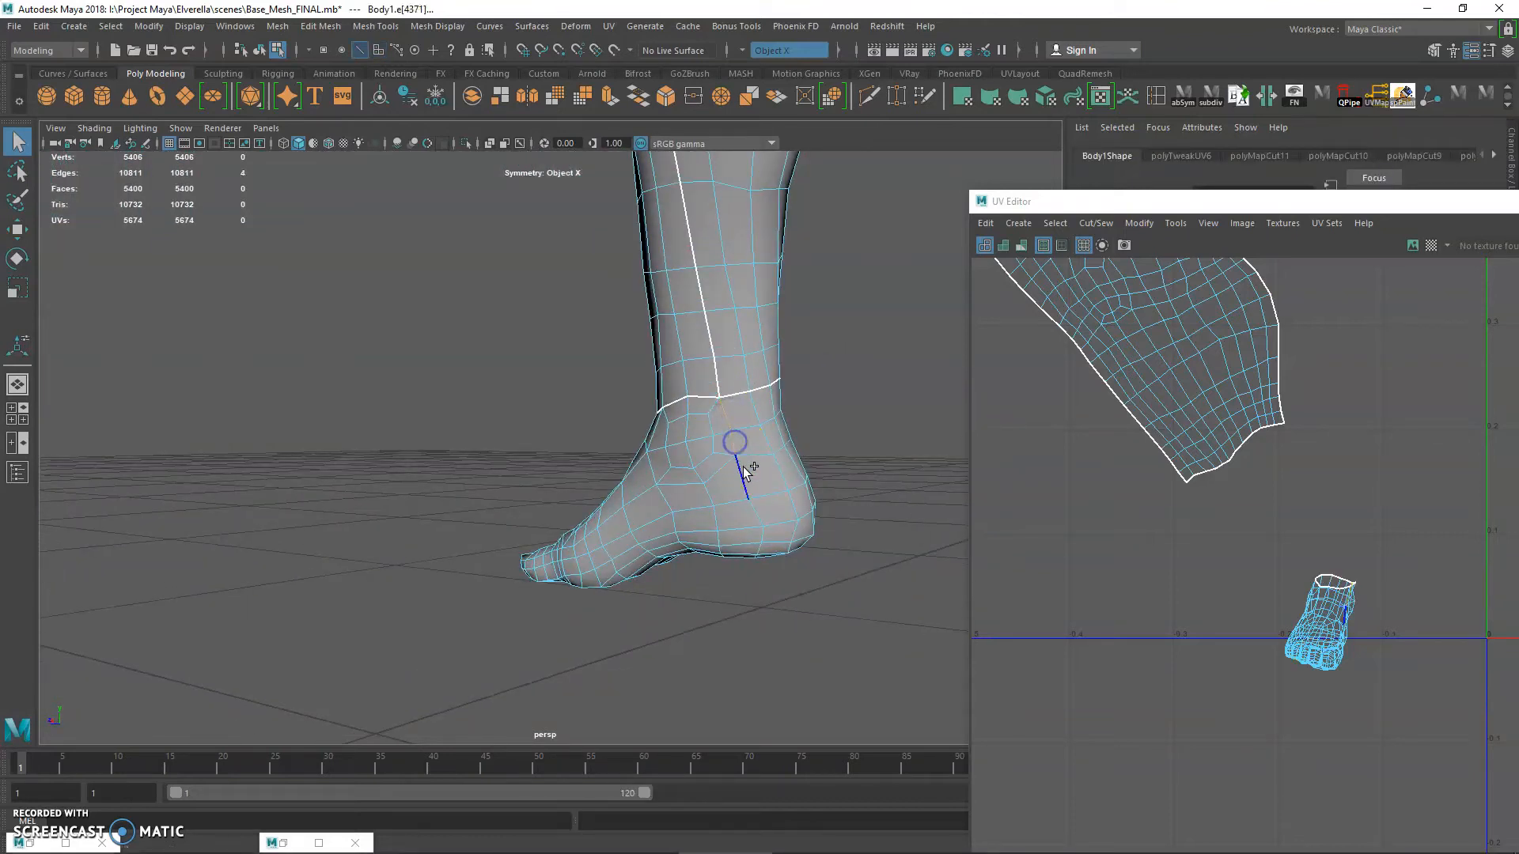
alt+drag(766, 536, 685, 479)
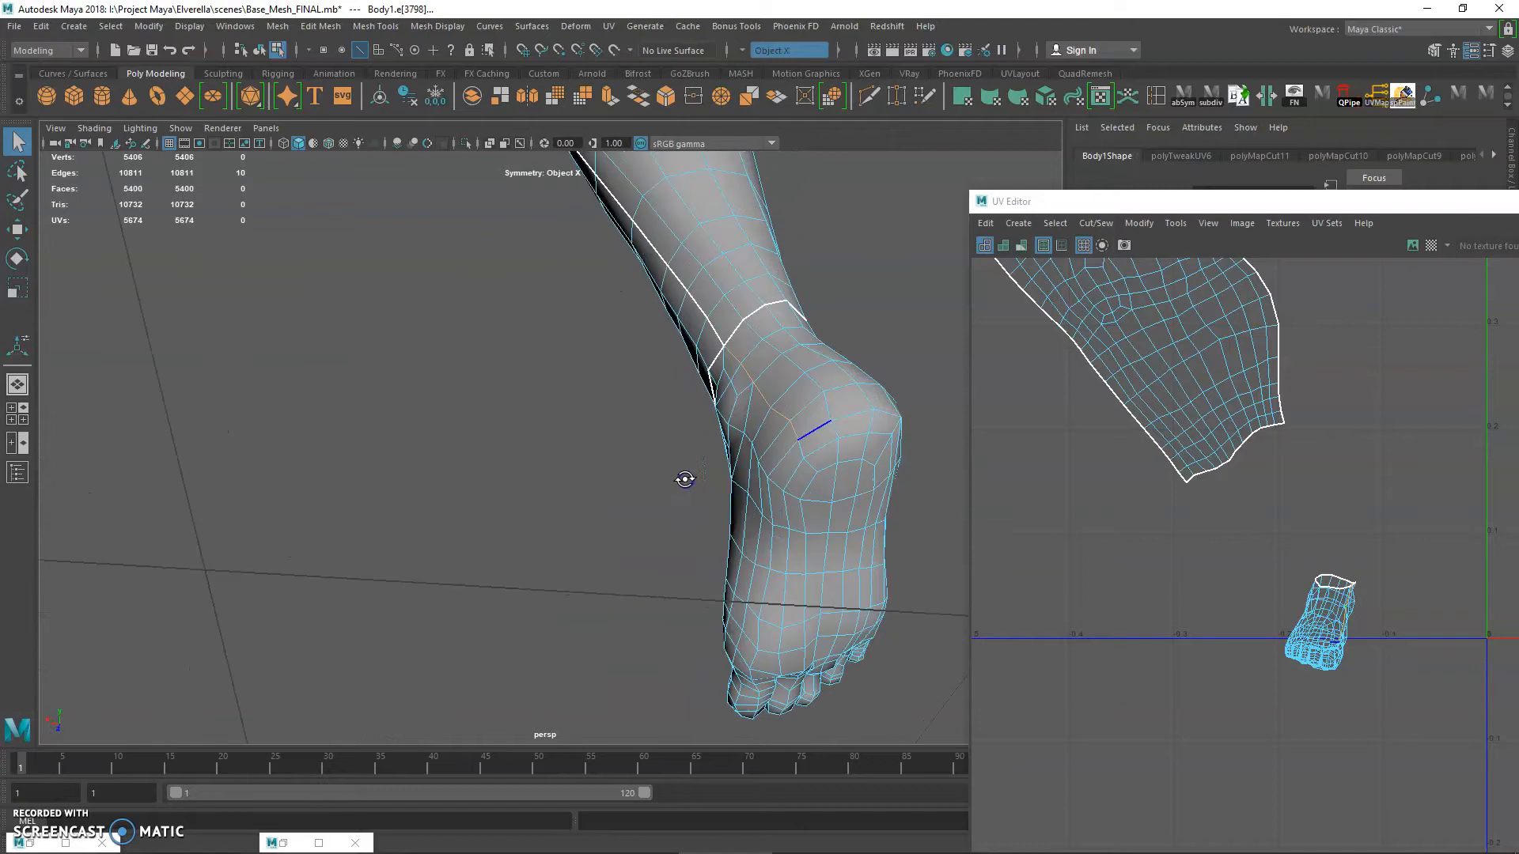
shift+double_click(782, 455)
- Try an edge path along the inner side of the foot from the heel towards the toes
alt+drag(828, 506, 1035, 554)
alt+middle_drag(372, 565, 445, 506)
alt+right_drag(444, 505, 671, 618)
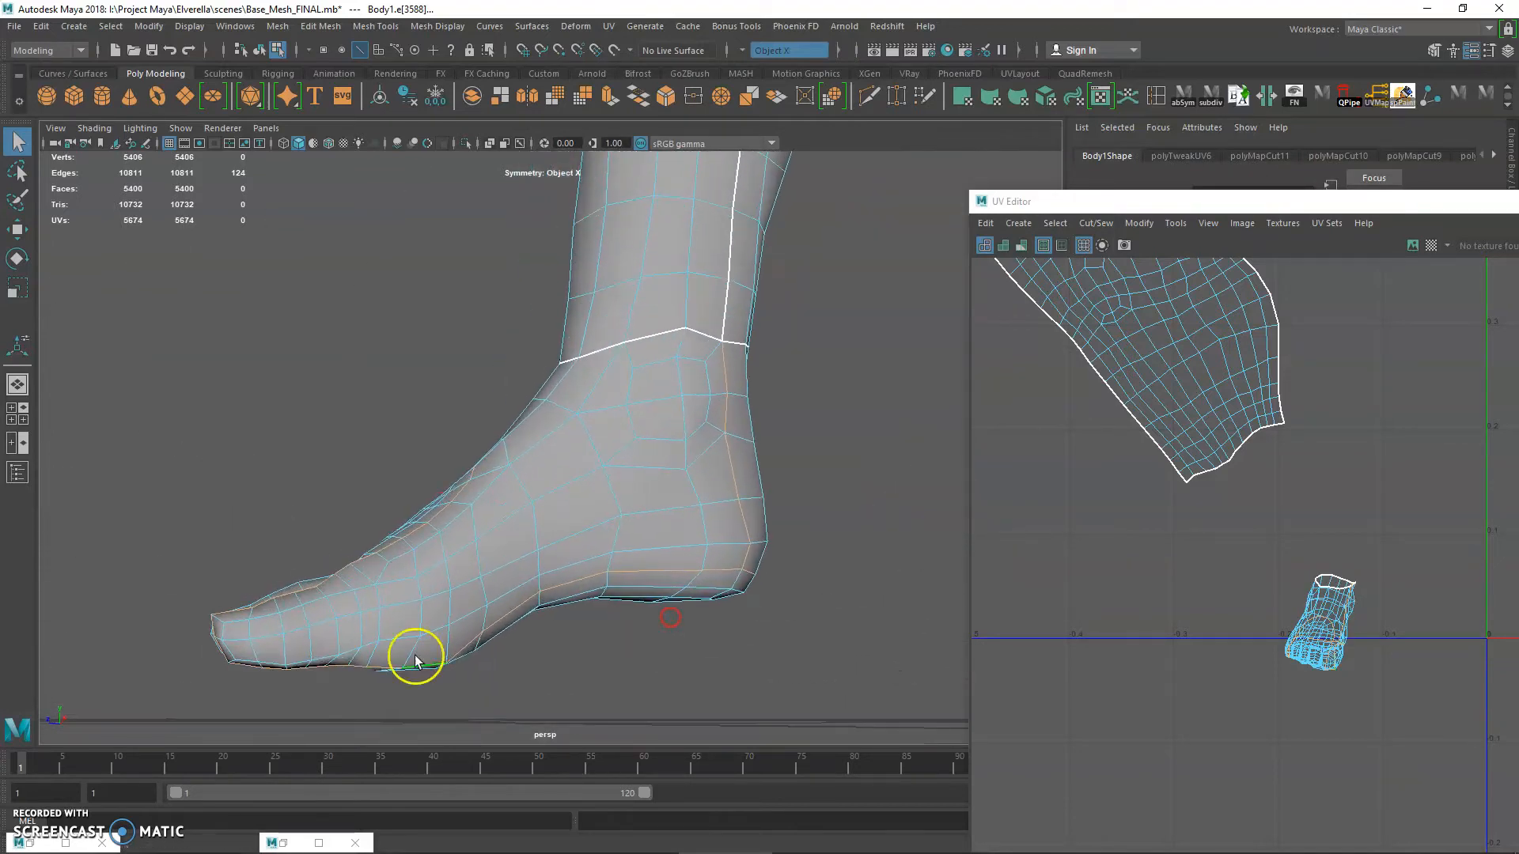
alt+drag(555, 611, 649, 495)
shift+click(682, 457)
shift+click(715, 532)
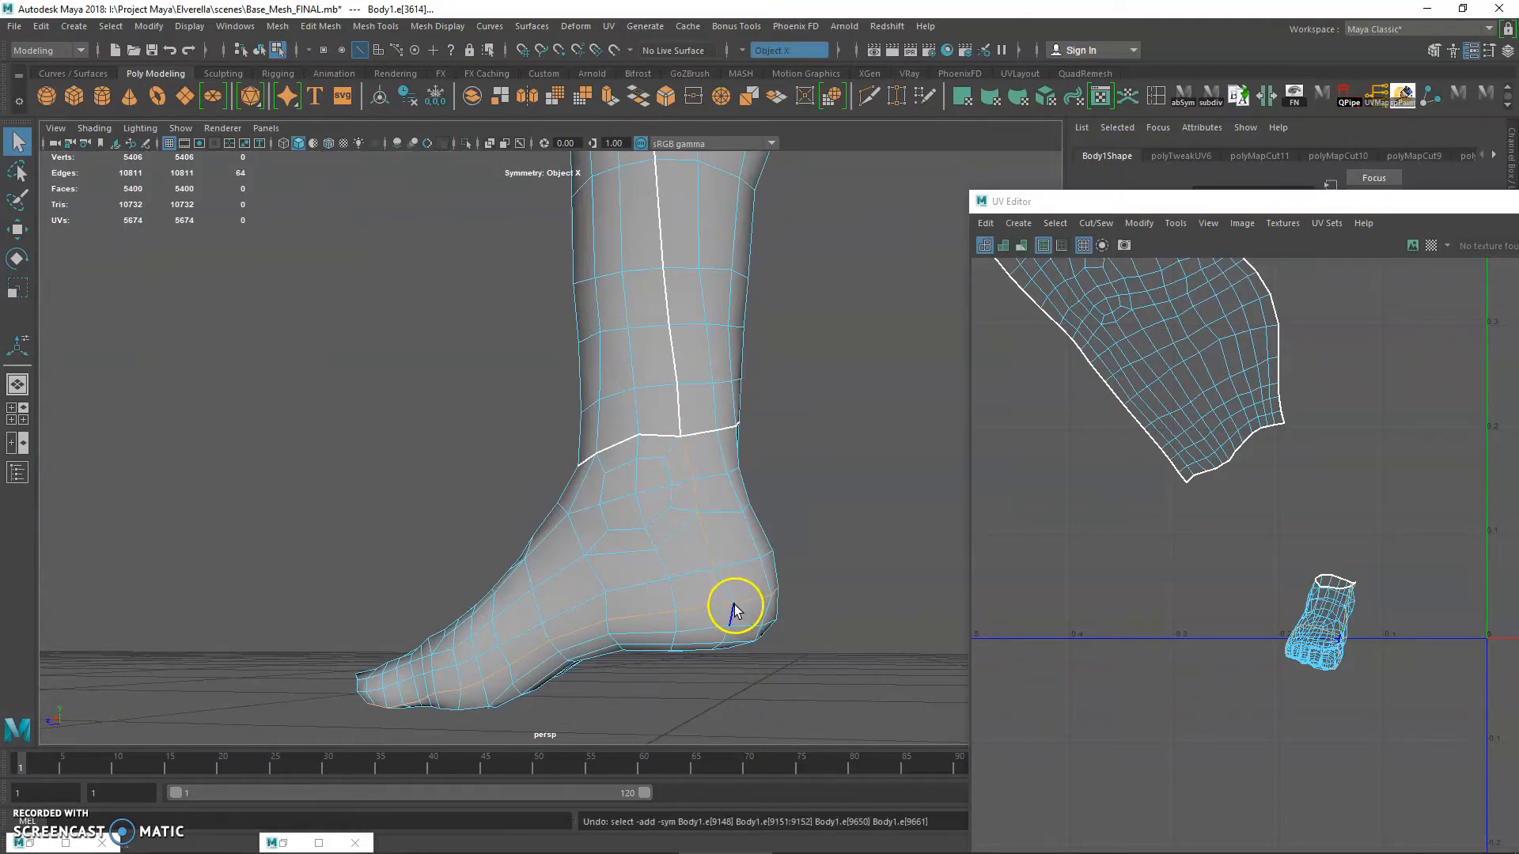
- Switch to vertex selection, select the vertices of the hand and bring the hand up close
alt+drag(747, 598, 398, 587)
mouse_move(585, 311)
alt+right_down()
mouse_move(475, 383)
mouse_move(519, 430)
mouse_move(437, 423)
alt+right_up()
drag(555, 331, 557, 332)
key(f)
alt+drag(478, 395, 258, 441)
alt+right_drag(258, 440, 379, 449)
scroll(797, 434, down, 5)
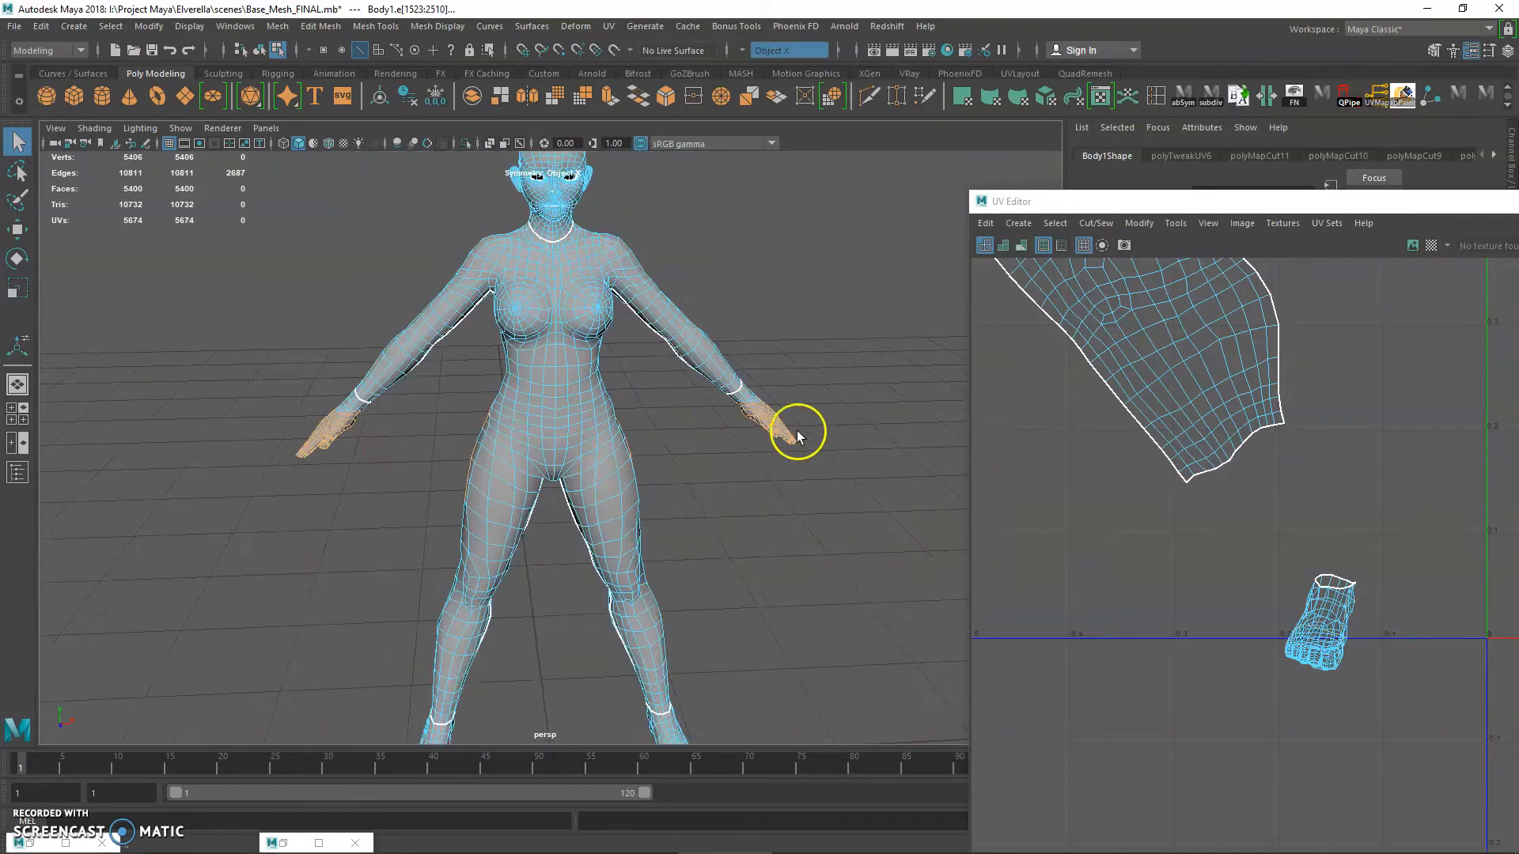
alt+middle_drag(797, 435, 587, 456)
alt+right_drag(587, 456, 797, 524)
right_drag(466, 422, 408, 403)
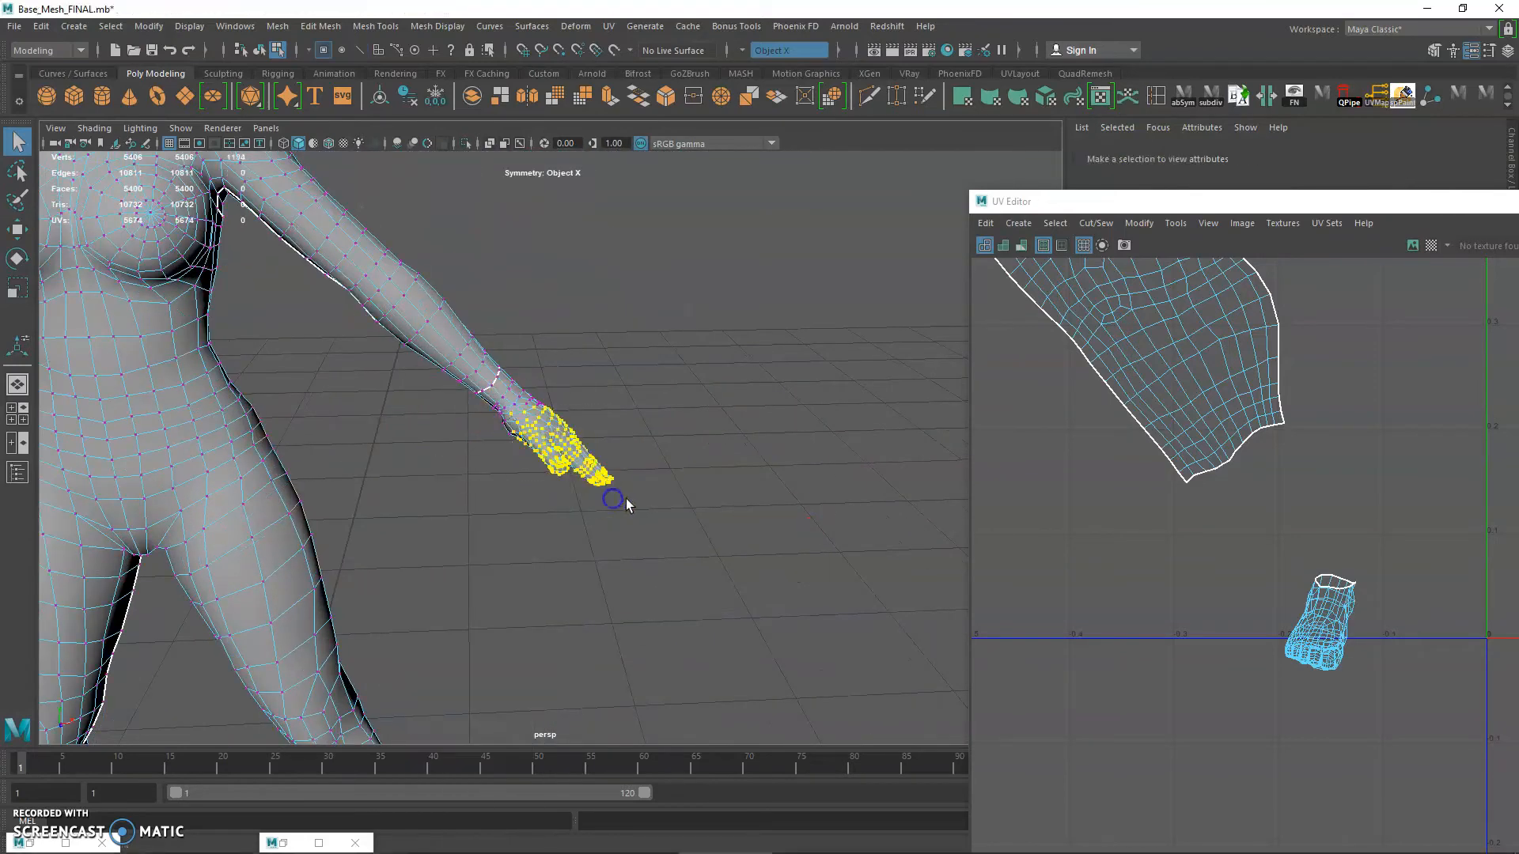
alt+right_drag(625, 498, 627, 485)
alt+drag(628, 485, 610, 457)
alt+right_drag(610, 457, 1053, 716)
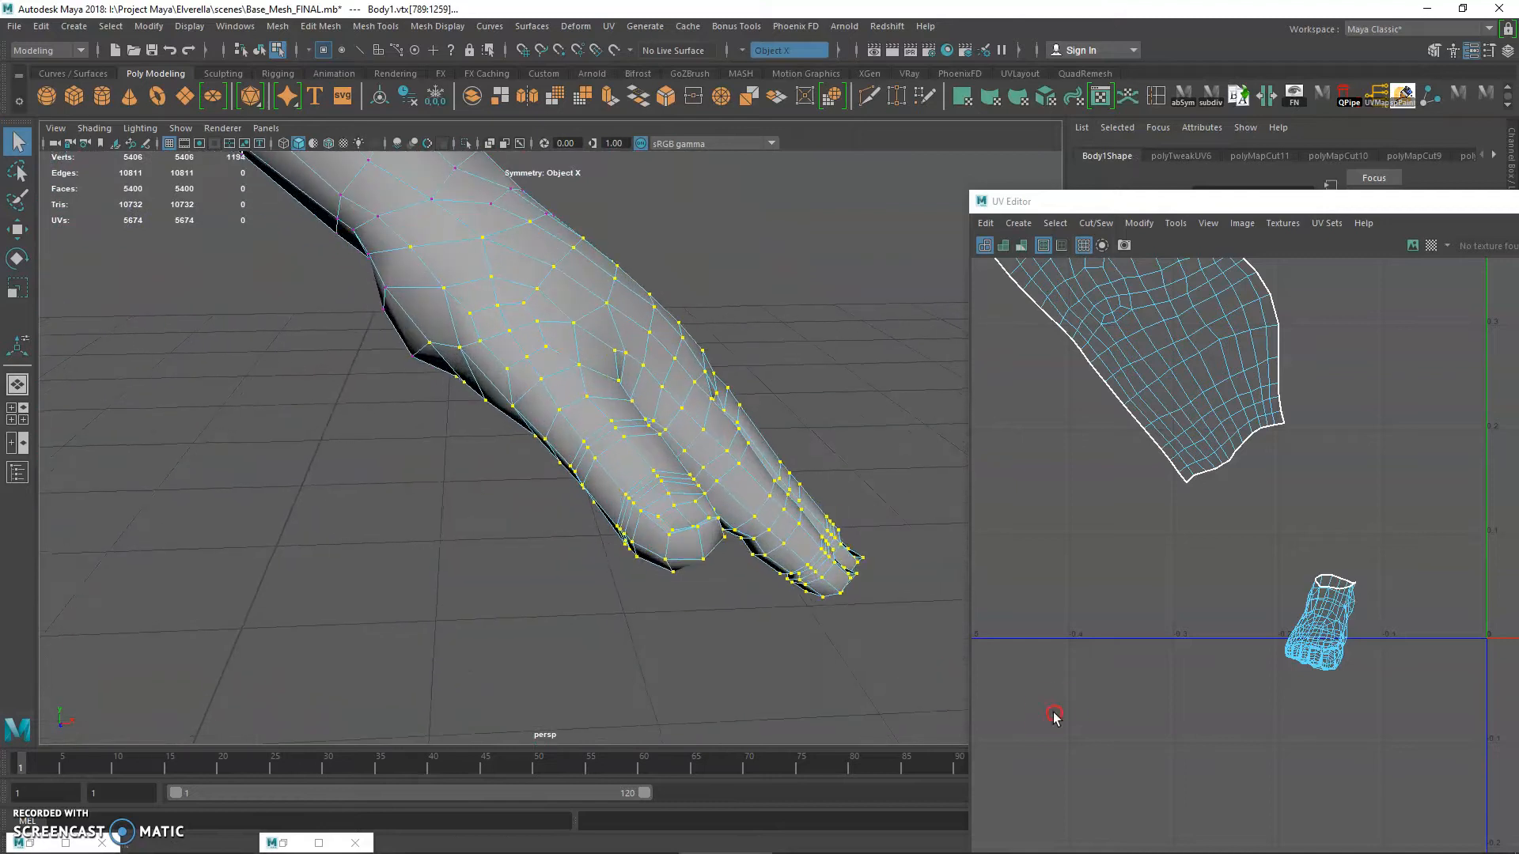
alt+drag(705, 538, 695, 566)
- Select the edge loop running over the thumb and index finger and deselect its edges on the back of the thumb
right_drag(622, 356, 625, 340)
click(622, 400)
mouse_move(622, 400)
alt+mouse_down()
mouse_move(664, 400)
mouse_move(695, 373)
mouse_move(668, 372)
mouse_move(636, 406)
alt+mouse_up()
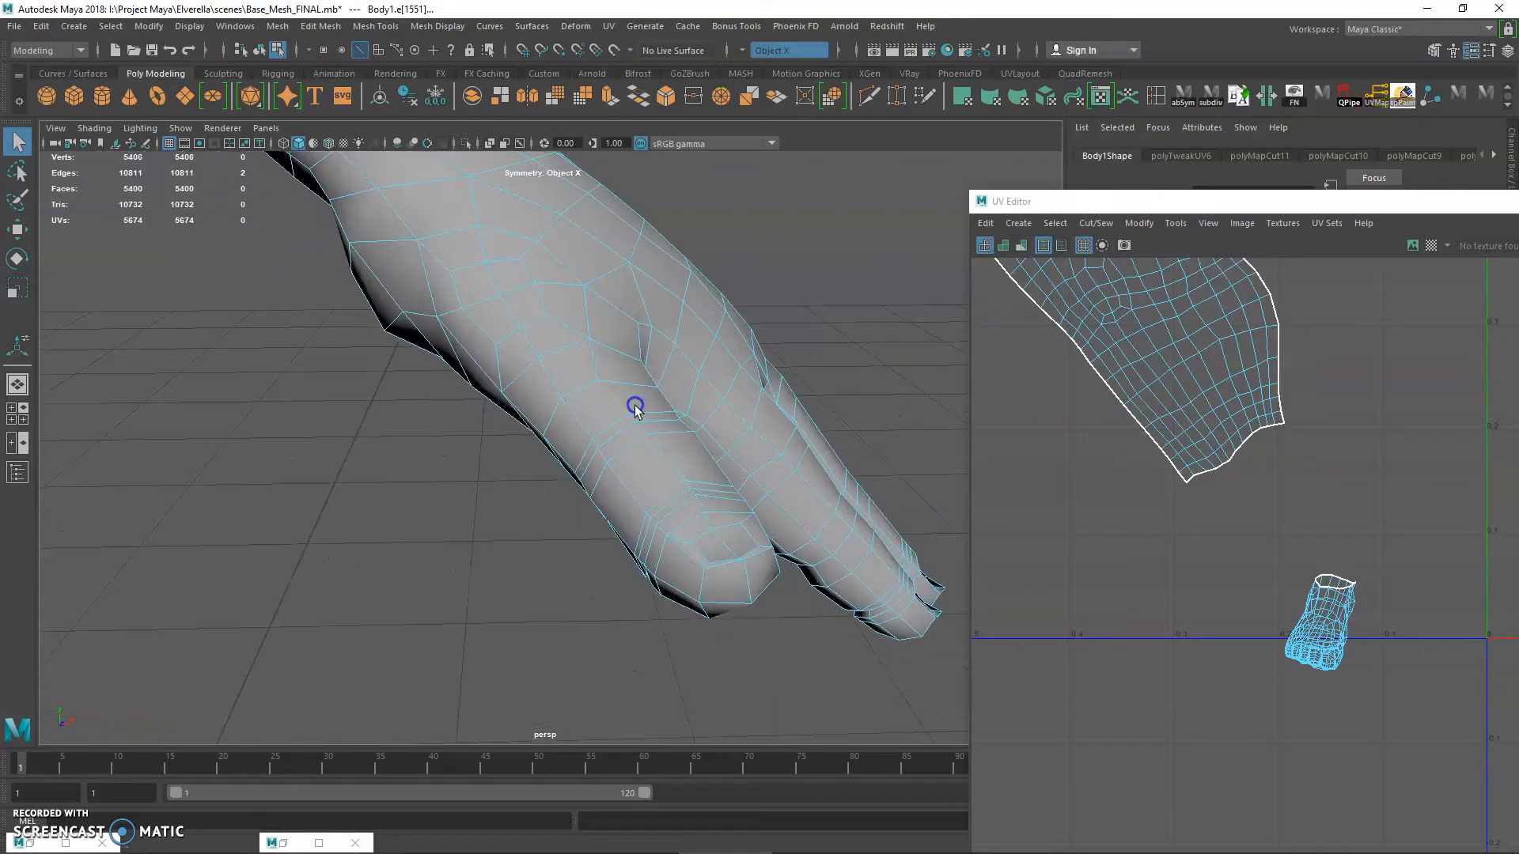
alt+drag(702, 483, 669, 451)
alt+drag(496, 537, 622, 557)
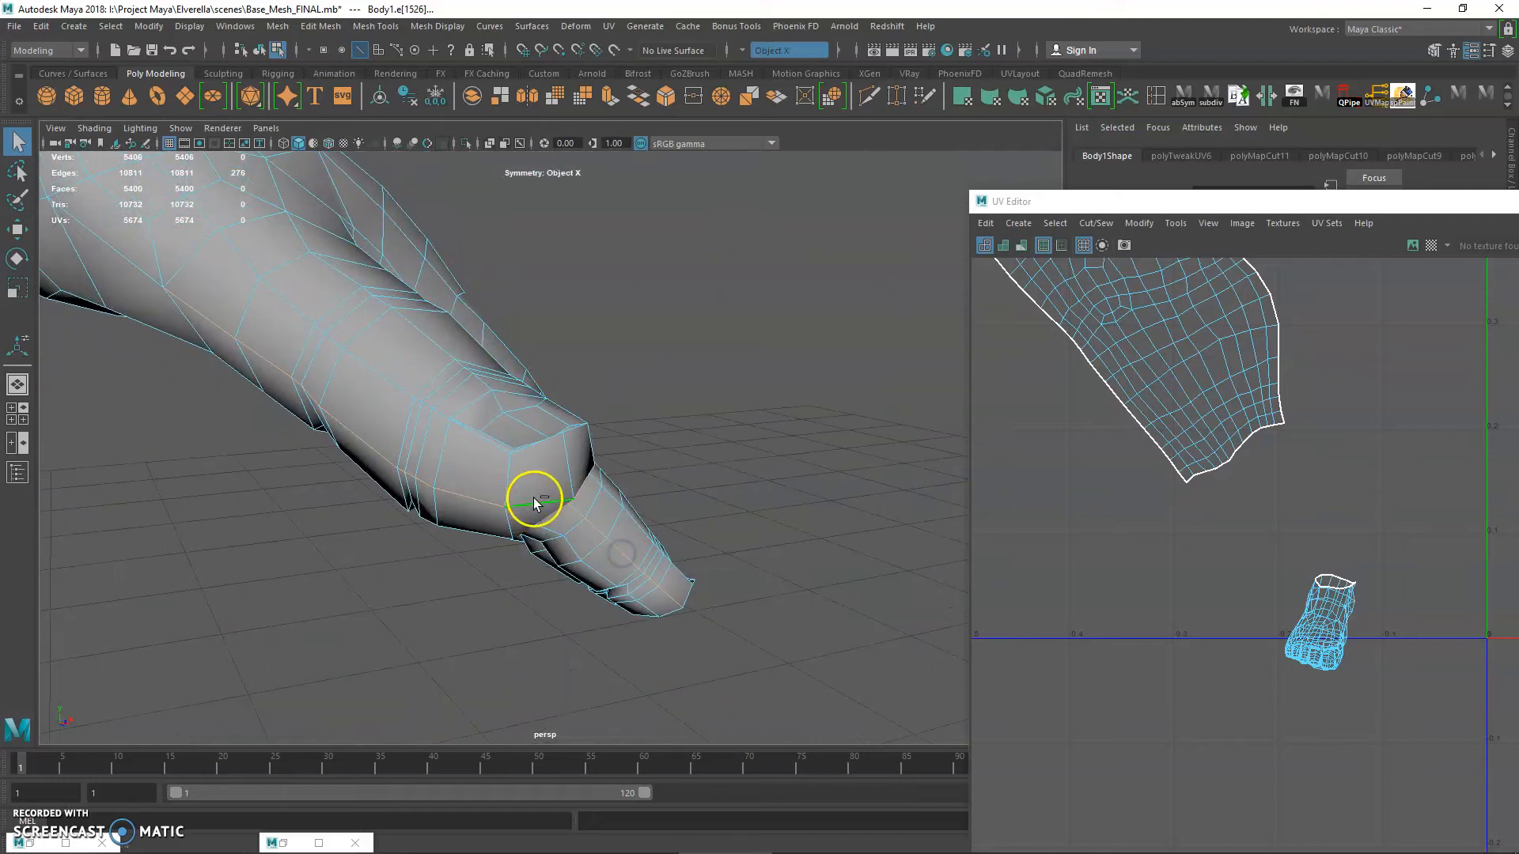
click(257, 365)
alt+drag(236, 352, 270, 497)
shift+click(244, 407)
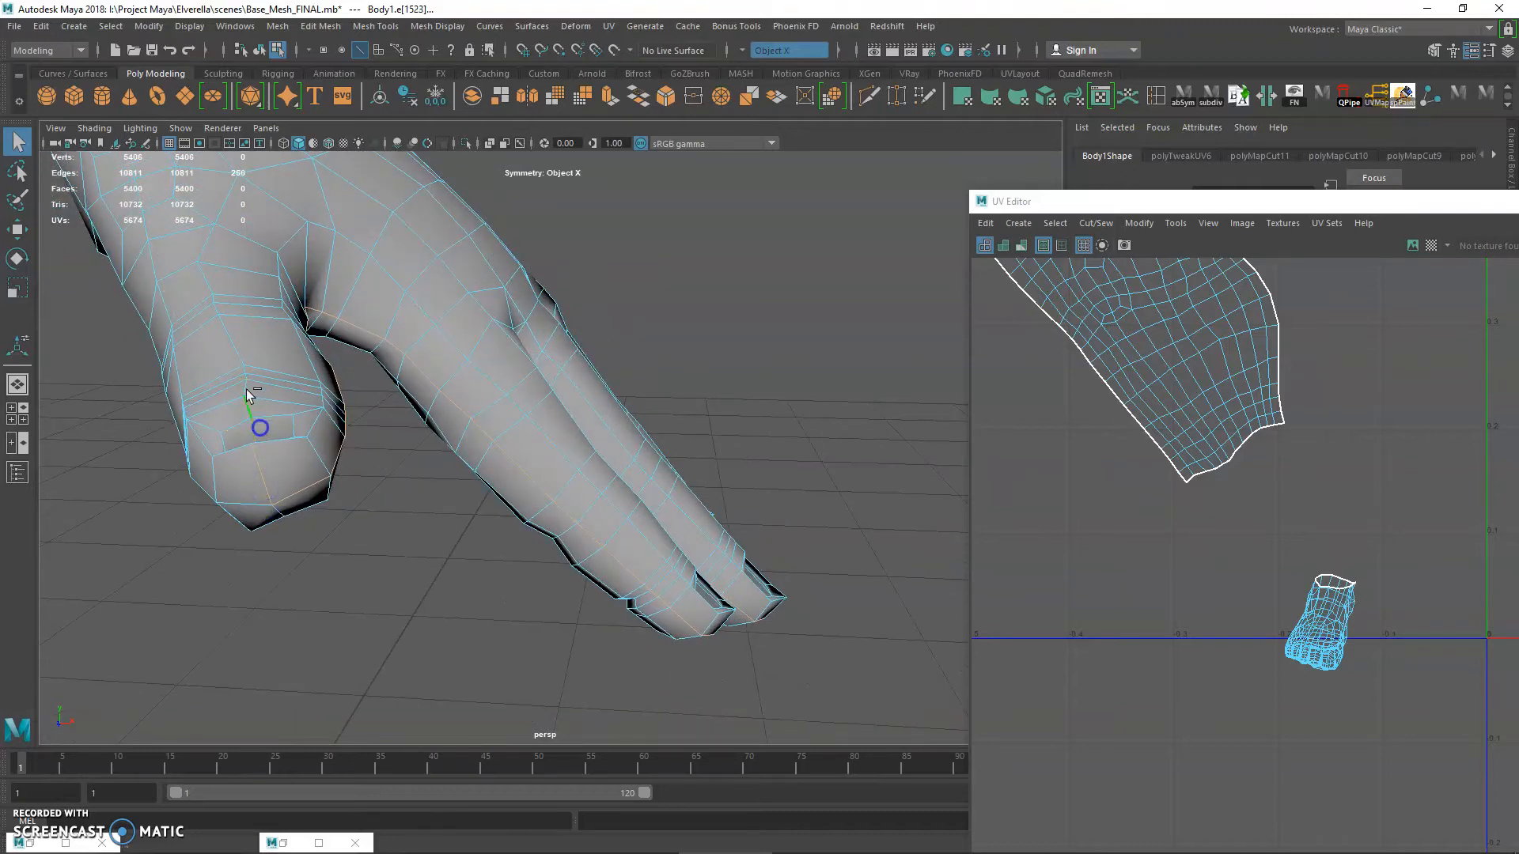
shift+click(247, 372)
alt+drag(264, 339, 329, 377)
- Switch to face selection and select the faces across the back of the thumb, between its base and the nail
right_drag(282, 361, 281, 404)
click(282, 424)
shift+click(317, 420)
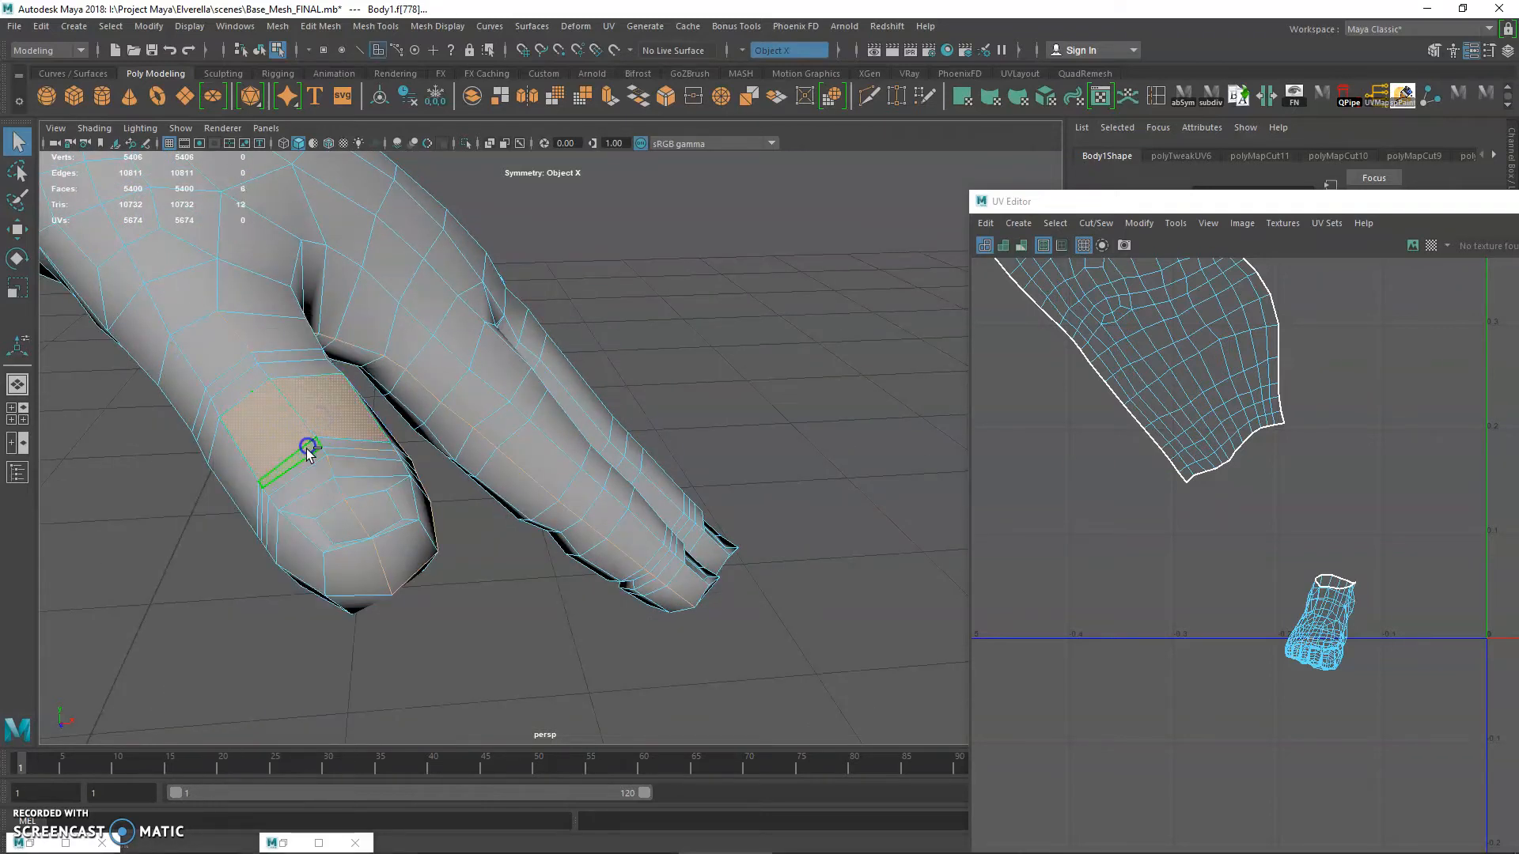
shift+click(358, 466)
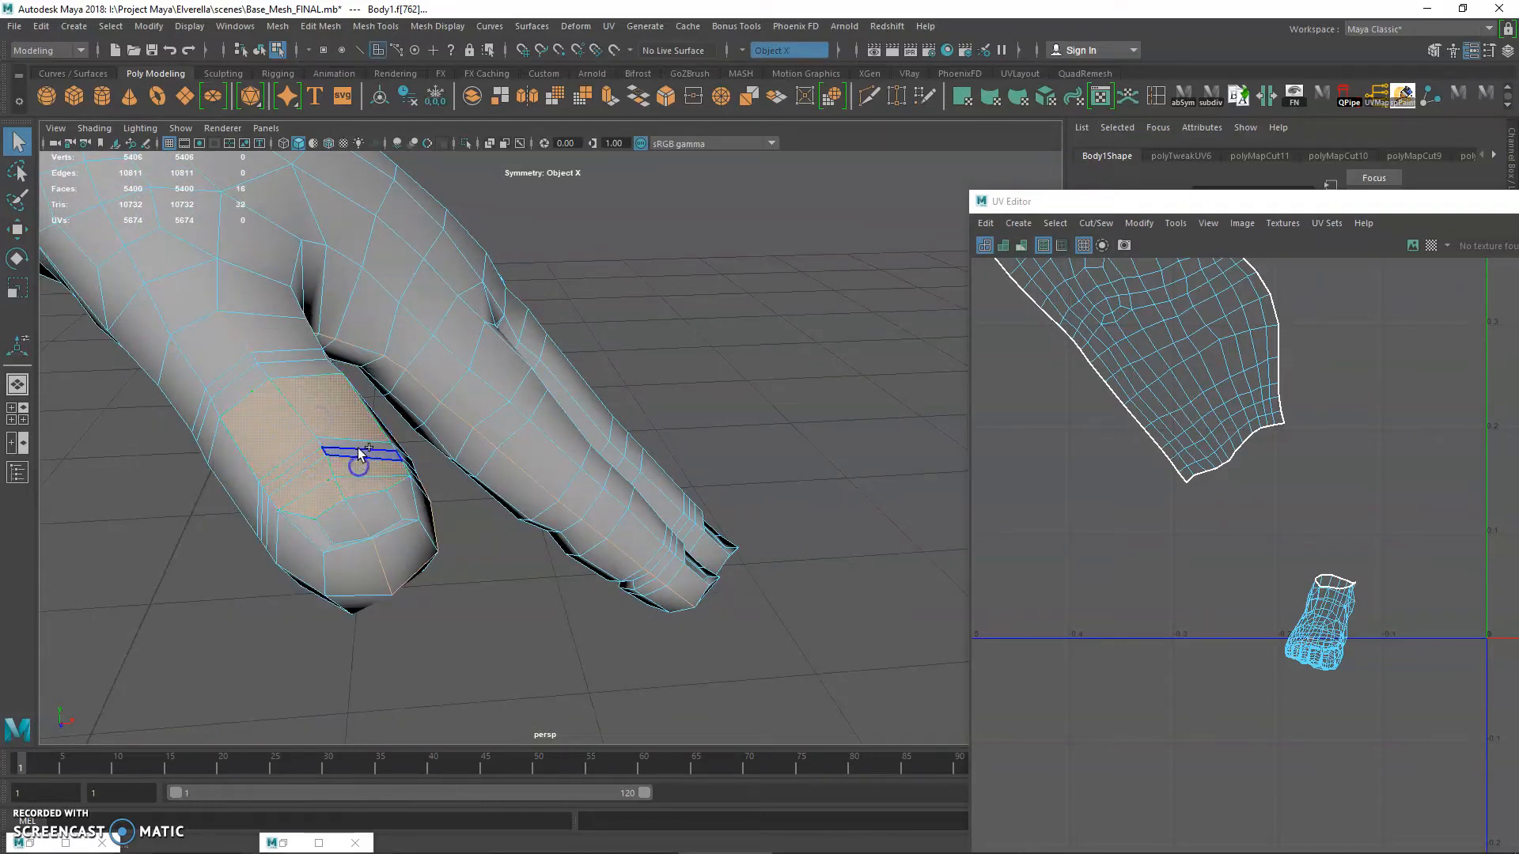
shift+click(238, 381)
shift+click(248, 372)
shift+click(284, 378)
shift+click(314, 368)
- Add the faces on the thumb's outer side, around its tip and on the nail to the selection
alt+drag(366, 421, 315, 424)
shift+click(204, 403)
shift+click(248, 404)
shift+click(295, 415)
shift+click(338, 494)
shift+click(380, 531)
shift+click(395, 559)
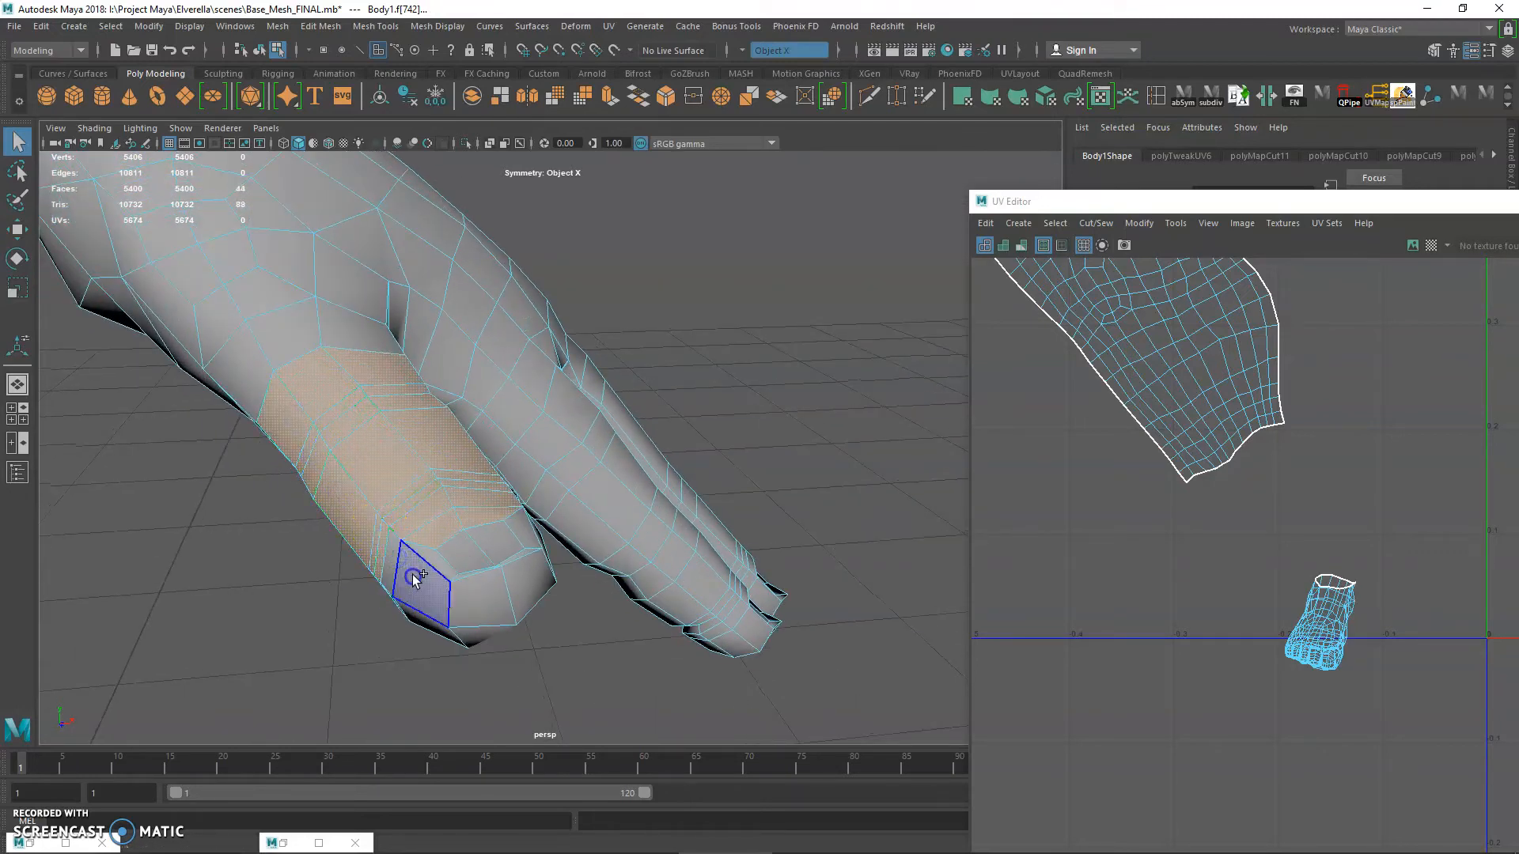
shift+click(448, 565)
shift+click(398, 546)
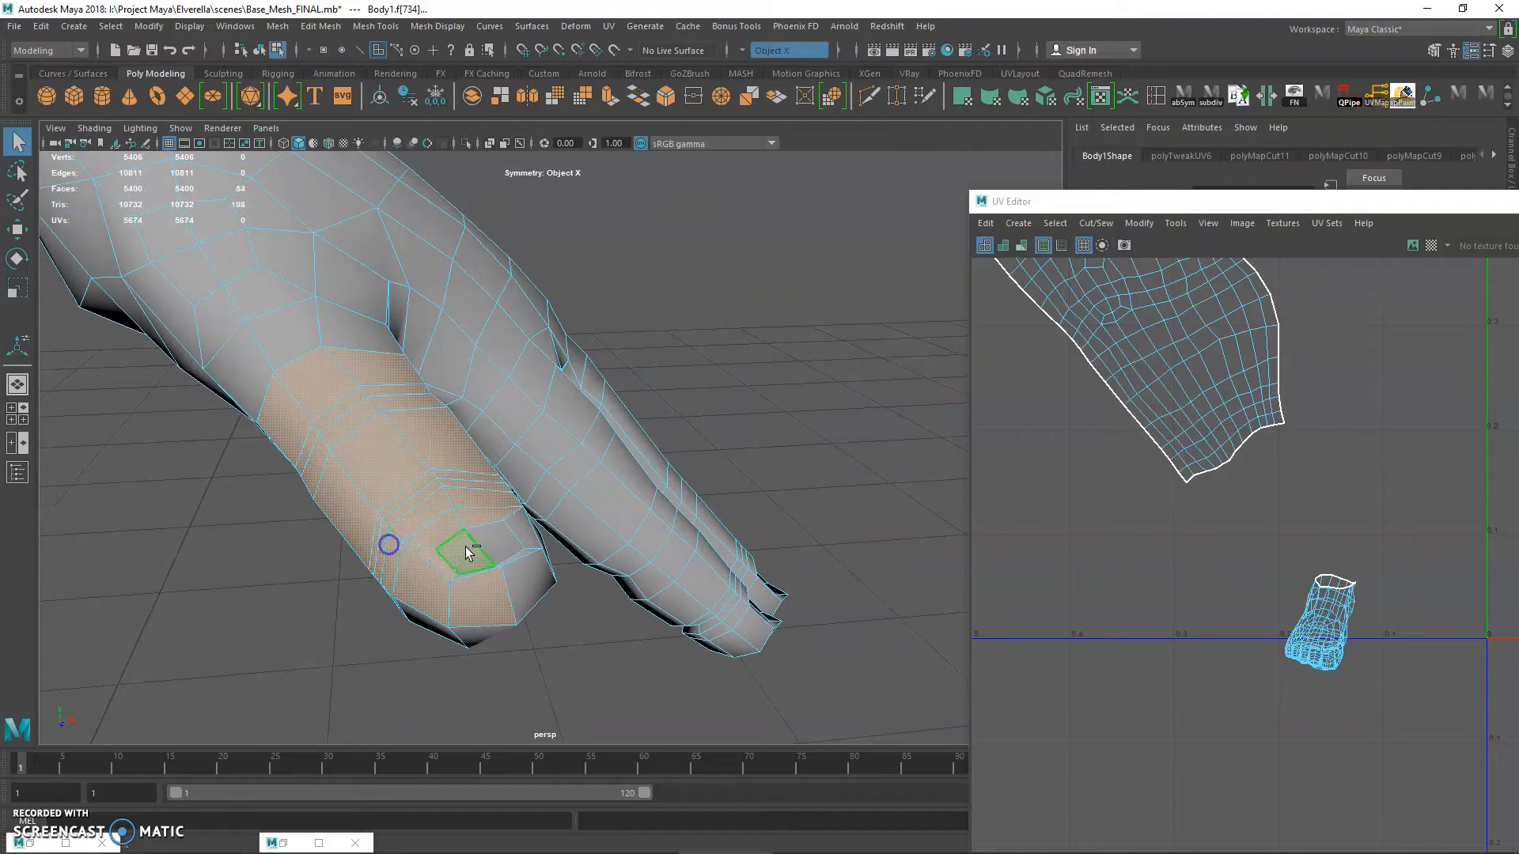
shift+click(511, 576)
shift+click(473, 552)
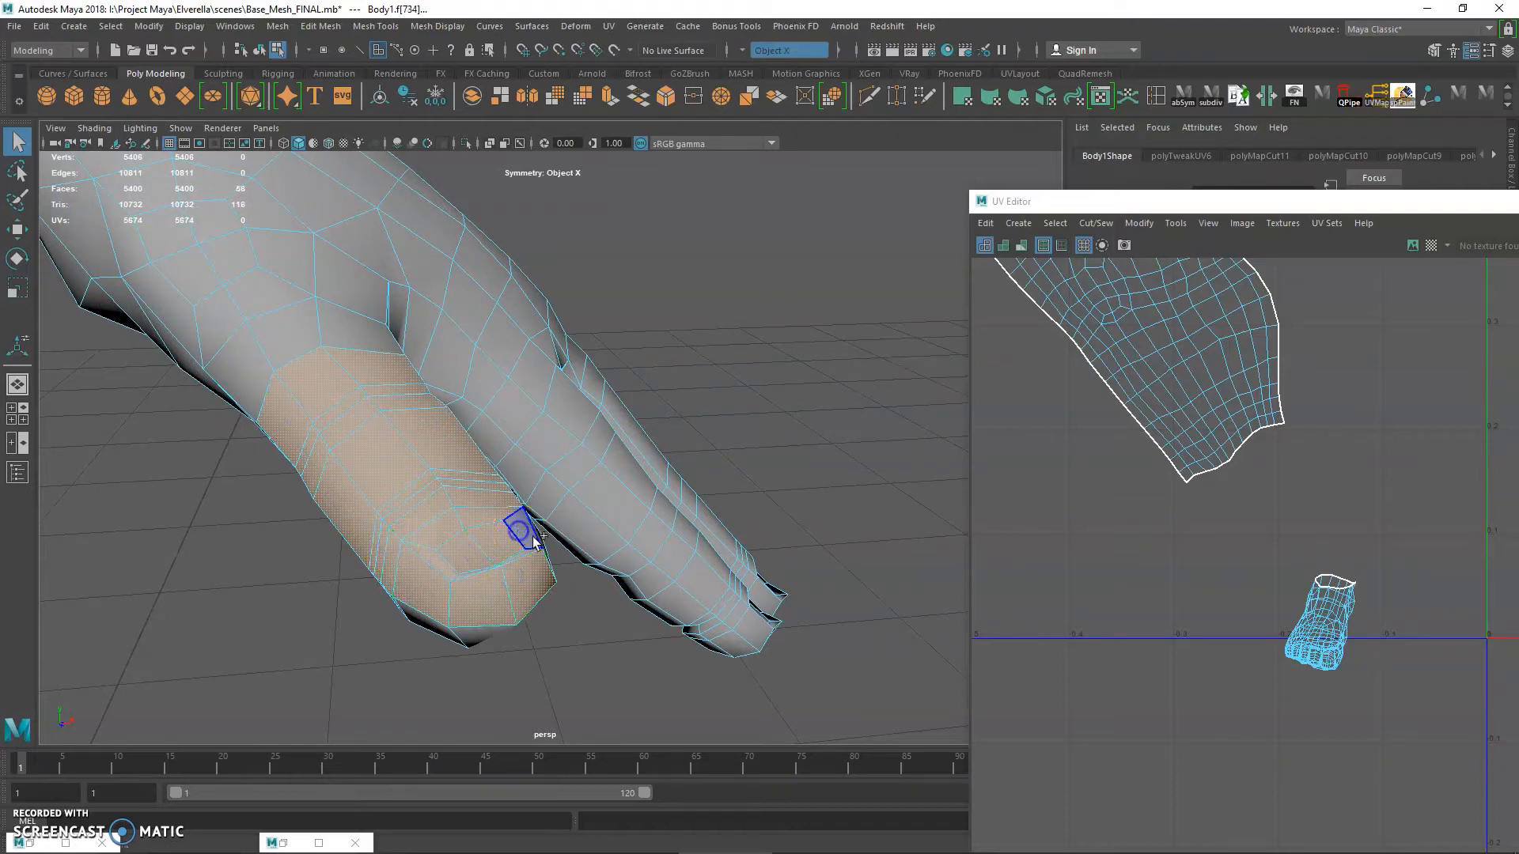
shift+click(521, 526)
- Adjust which faces are selected at the thumb's base and on the side facing the index finger
alt+drag(521, 528, 419, 526)
shift+click(269, 452)
shift+click(307, 415)
shift+click(314, 394)
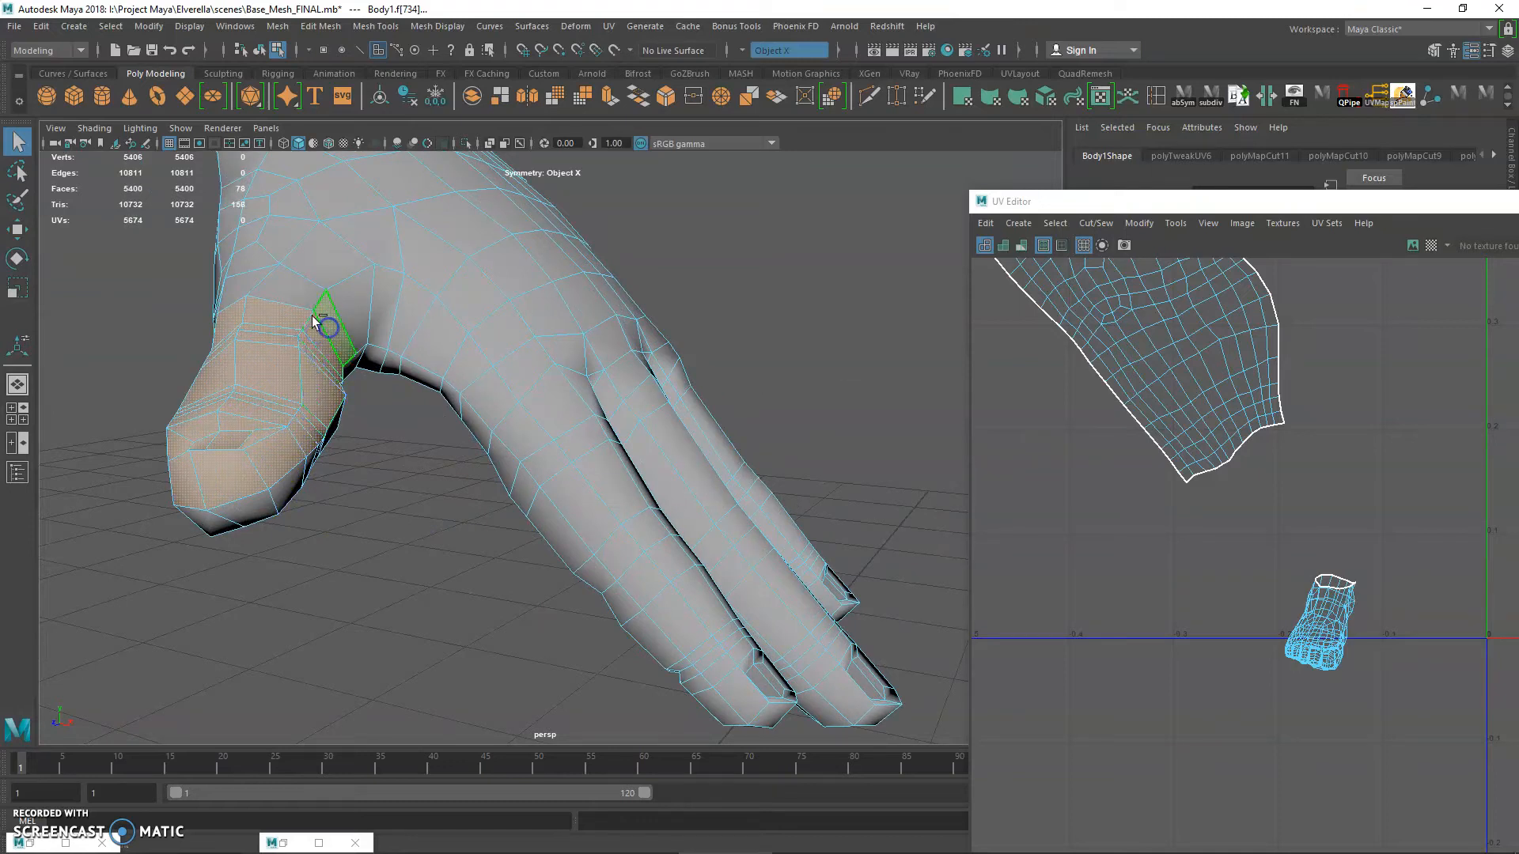
alt+drag(264, 291, 364, 386)
shift+click(363, 383)
shift+click(325, 427)
shift+click(462, 425)
alt+drag(467, 429, 444, 349)
- Start a new face selection covering the opposite half of the thumb, from its tip back towards the base
click(546, 318)
shift+click(610, 323)
shift+click(640, 321)
alt+drag(568, 336, 472, 322)
shift+click(306, 313)
shift+click(288, 335)
shift+click(252, 353)
alt+drag(252, 353, 273, 386)
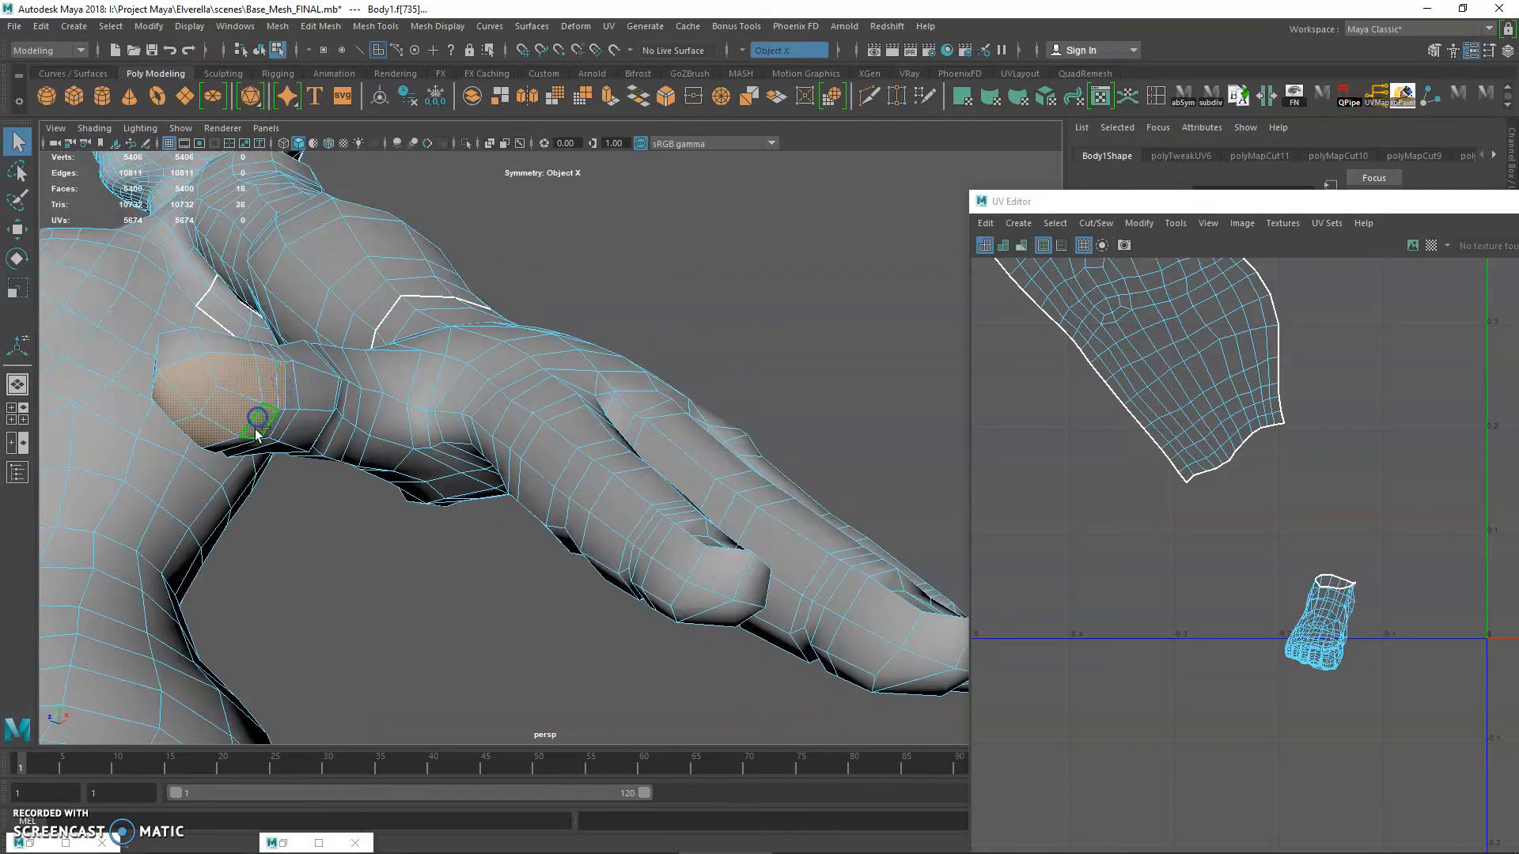
shift+click(313, 399)
shift+click(316, 430)
alt+drag(363, 443, 377, 465)
alt+drag(332, 420, 353, 465)
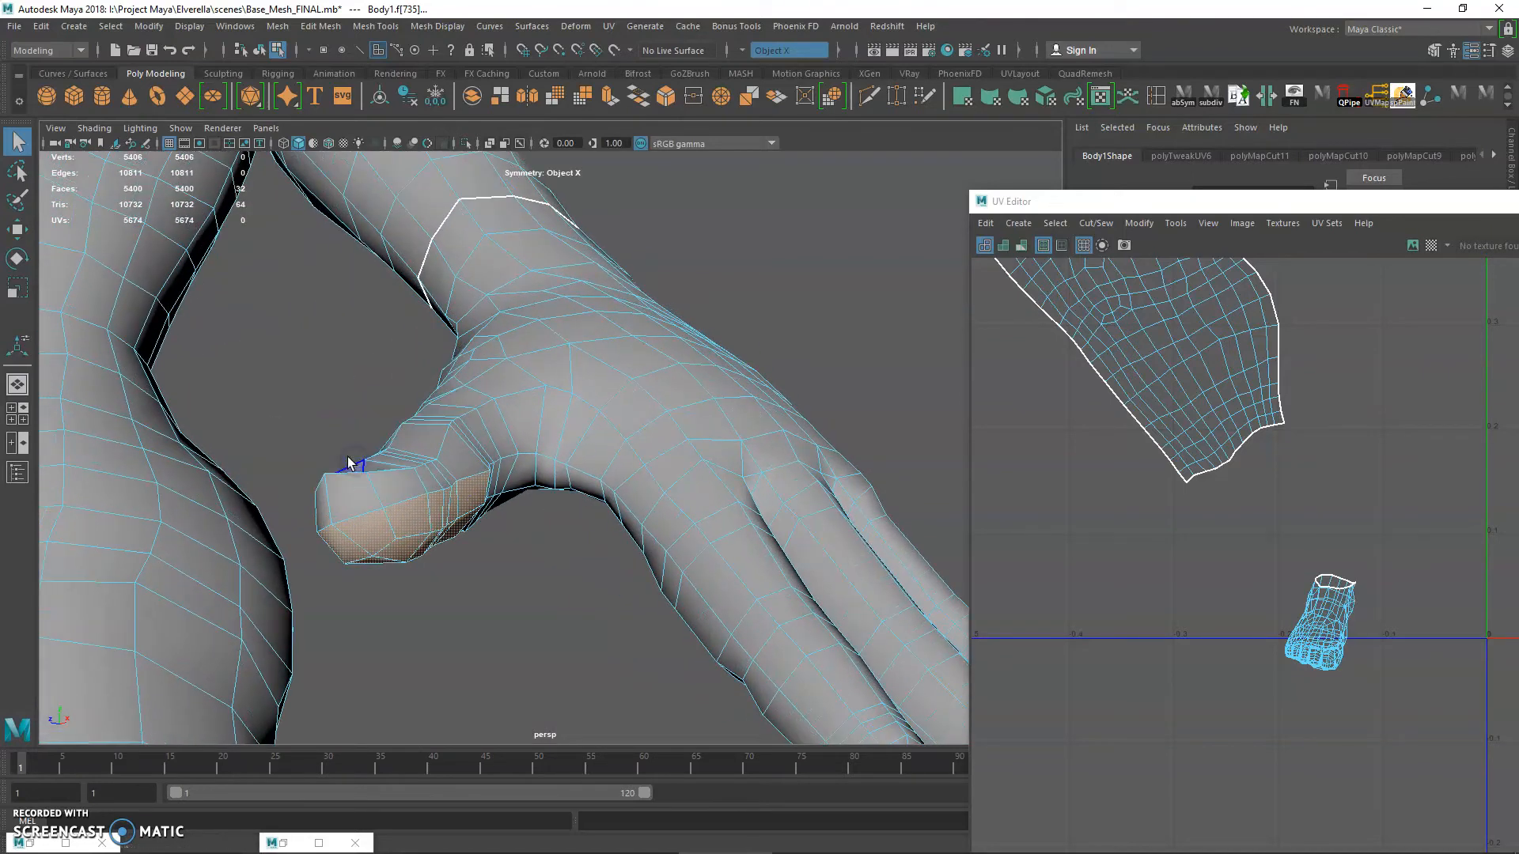
alt+drag(375, 462, 384, 497)
- Switch to edge selection, select the edge loop along the side of the thumb and index finger, and check its course
right_drag(444, 349, 570, 360)
alt+drag(542, 399, 497, 453)
right_drag(550, 441, 534, 368)
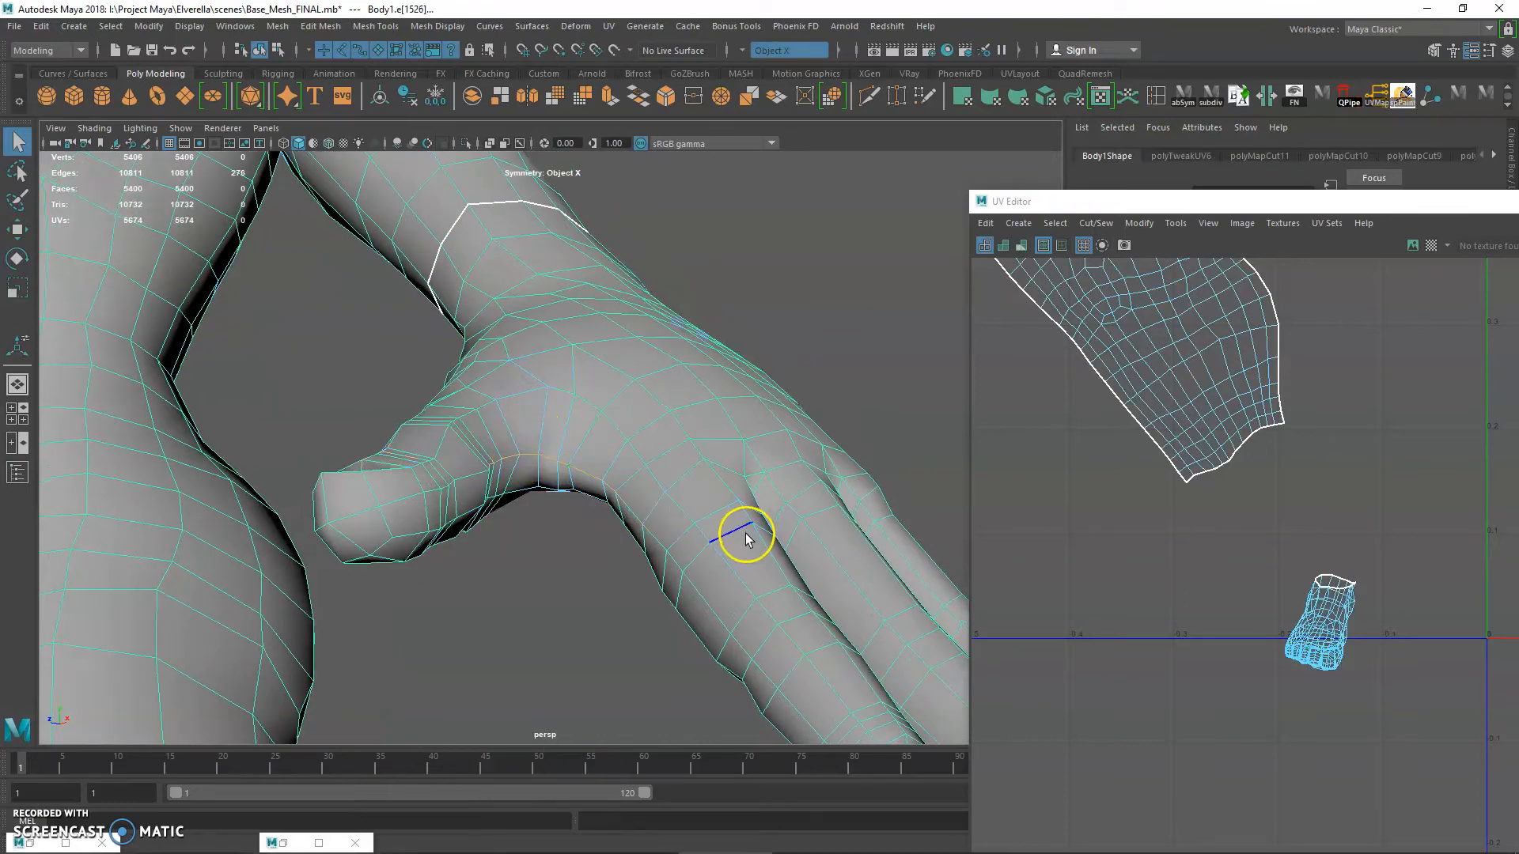
alt+right_drag(745, 535, 662, 475)
alt+drag(662, 474, 662, 498)
alt+right_drag(661, 498, 746, 539)
alt+drag(746, 539, 733, 532)
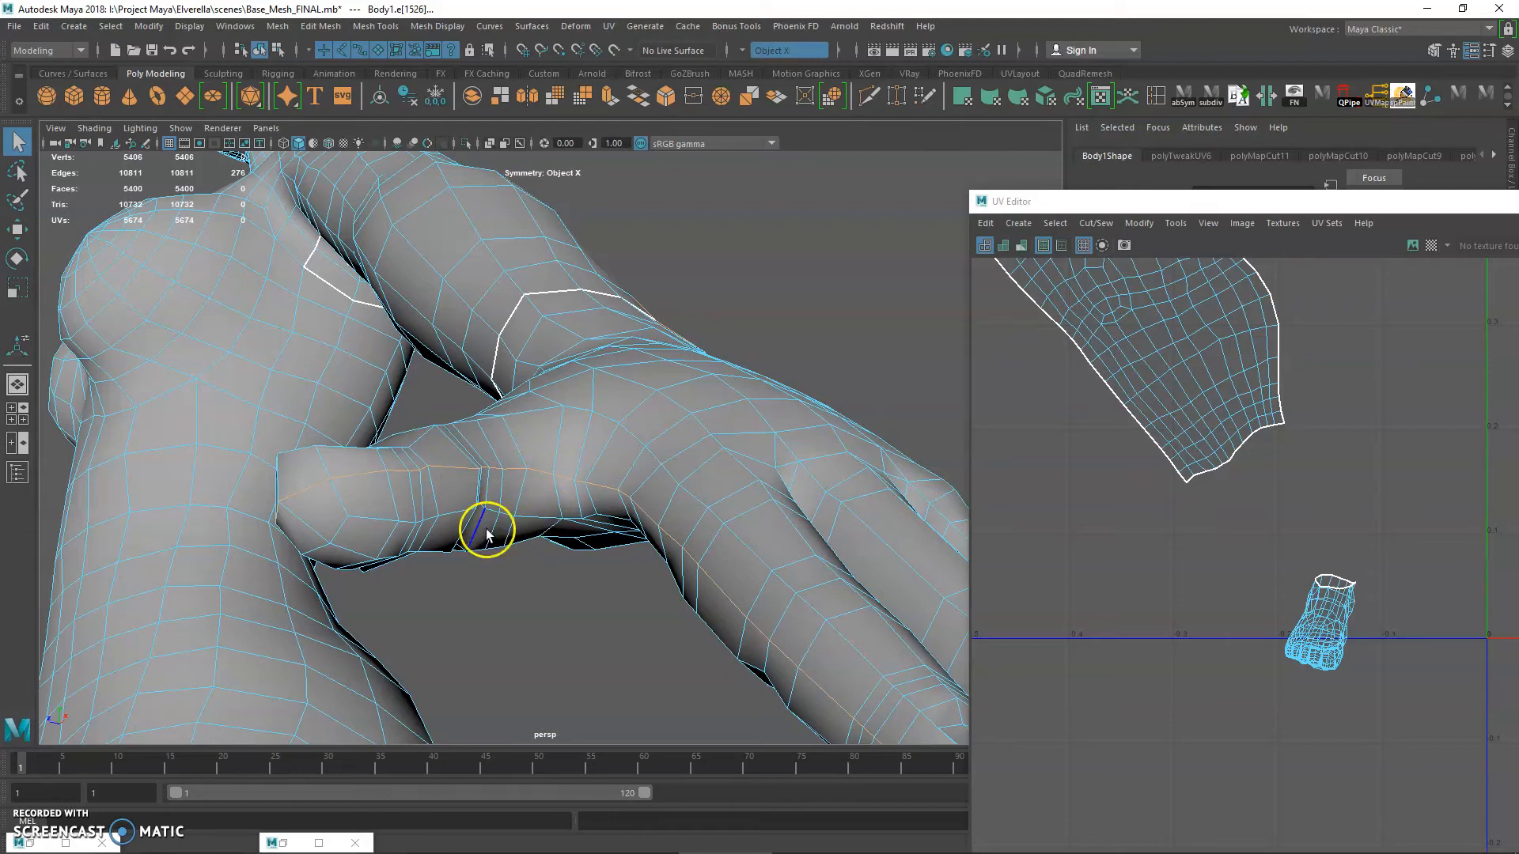
alt+drag(459, 529, 511, 553)
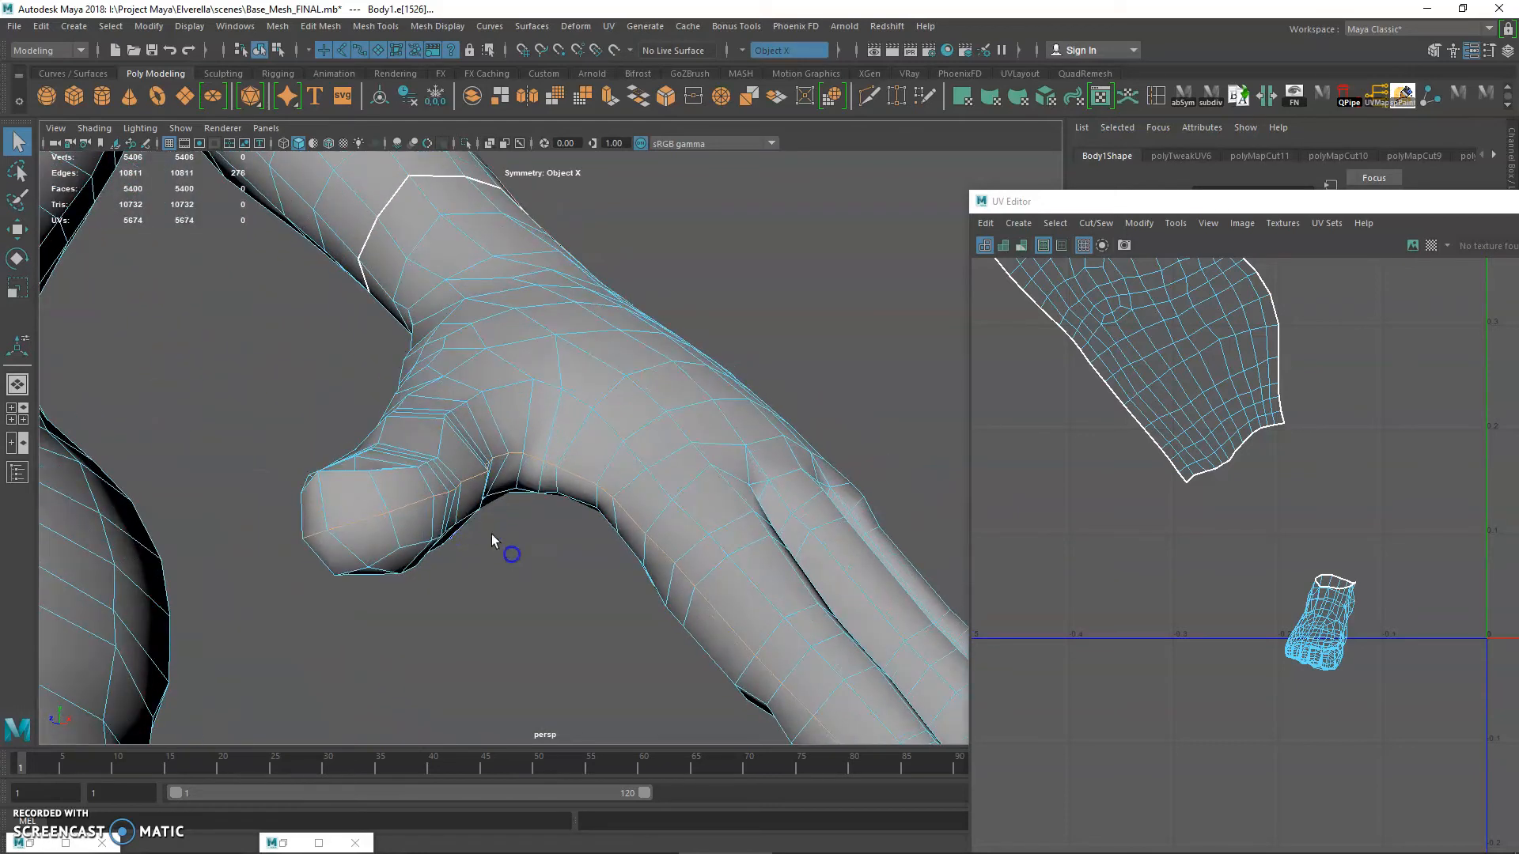
- Select the edge path down the back of the thumb, across the nail and around the tip instead
alt+drag(332, 541, 389, 559)
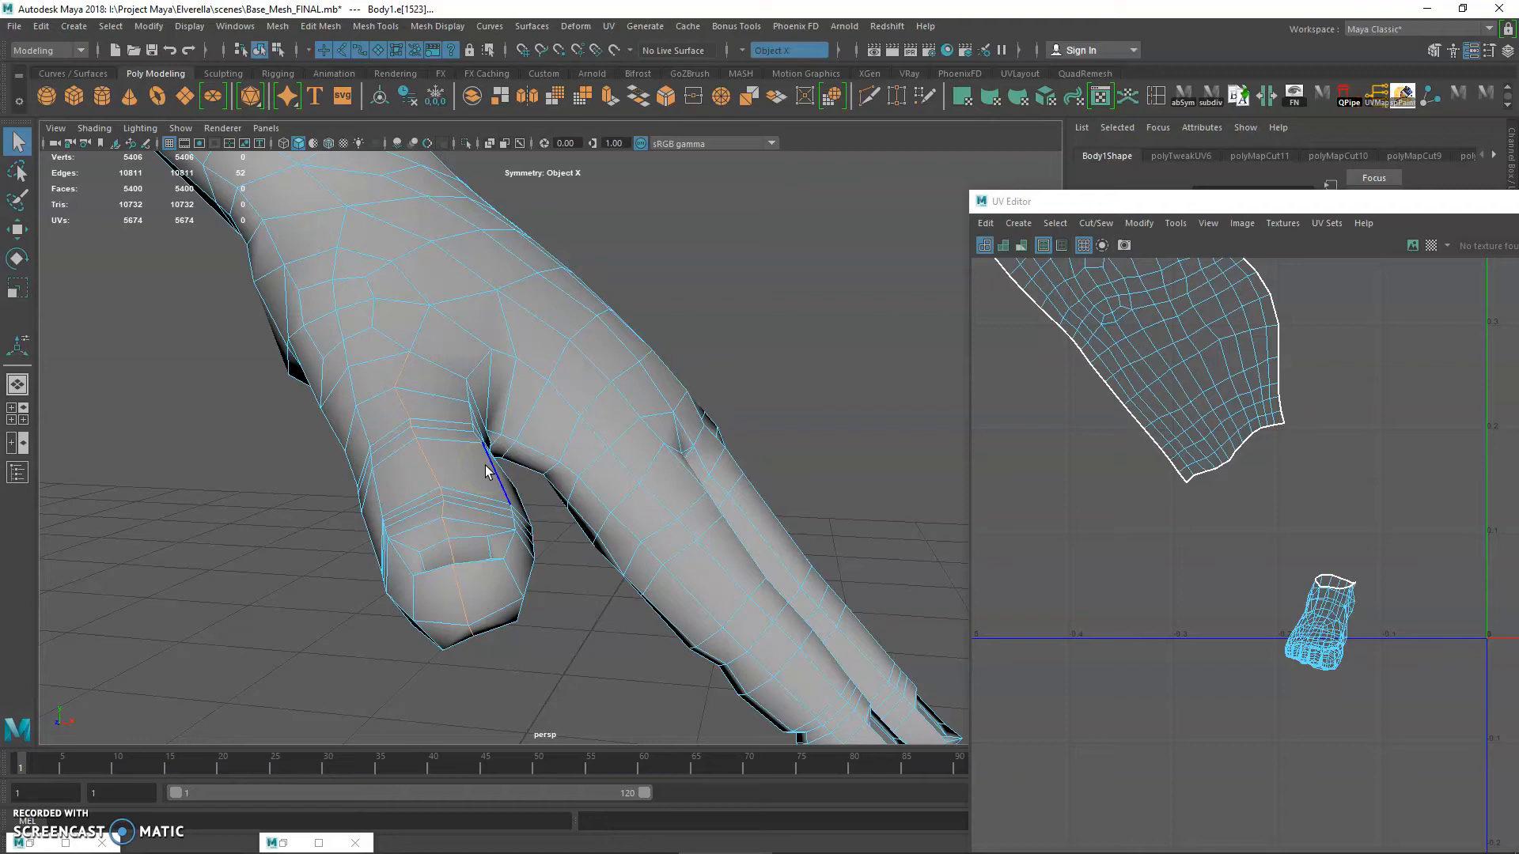
mouse_move(485, 471)
alt+mouse_down()
mouse_move(413, 502)
mouse_move(489, 473)
mouse_move(451, 478)
mouse_move(478, 488)
mouse_move(458, 474)
alt+mouse_up()
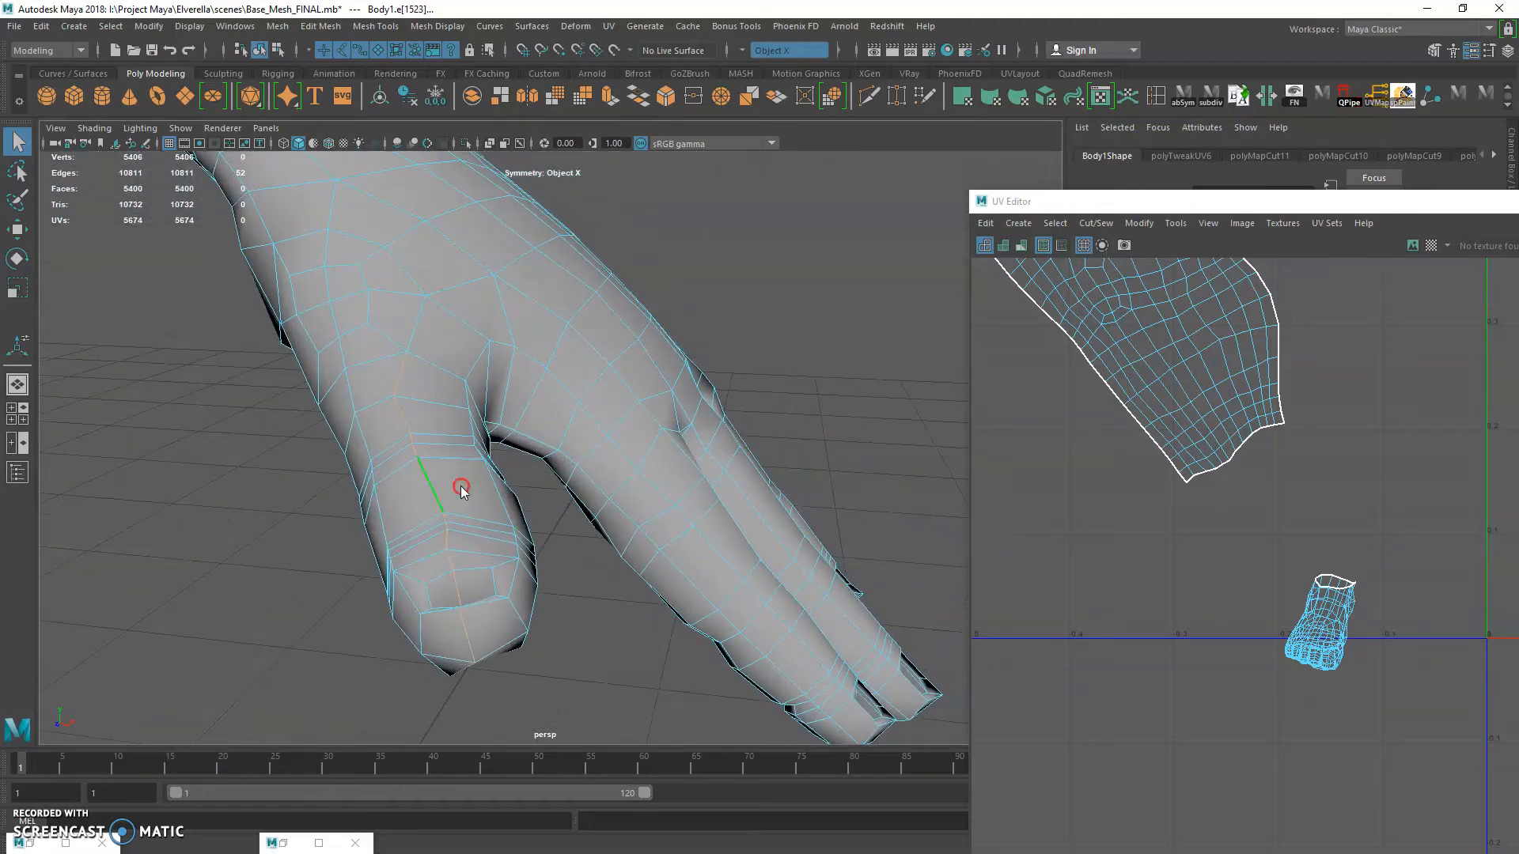
right_drag(460, 402, 459, 472)
right_drag(508, 385, 473, 380)
click(437, 522)
right_drag(478, 366, 479, 324)
alt+drag(513, 383, 471, 392)
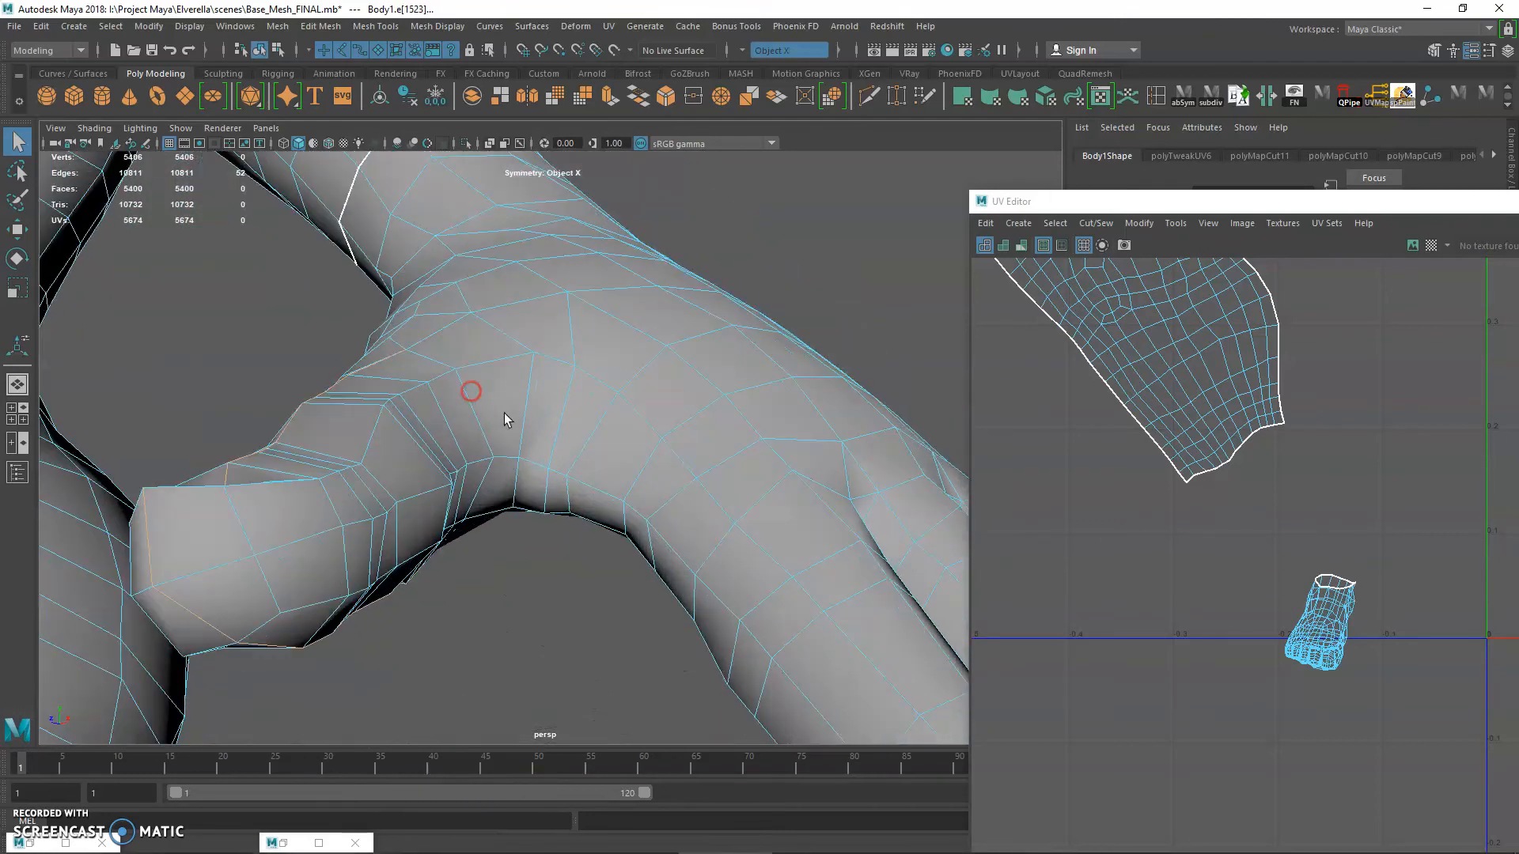
- Remove the unneeded edges around the hand and wrist from the seam selection using wireframe display, and return to shaded display
scroll(533, 461, down, 6)
alt+drag(695, 499, 647, 559)
alt+drag(801, 376, 719, 464)
alt+right_drag(719, 464, 627, 458)
alt+drag(628, 458, 608, 336)
key(4)
ctrl+drag(630, 224, 779, 345)
mouse_move(648, 438)
alt+right_down()
mouse_move(726, 495)
mouse_move(923, 586)
alt+right_up()
key(5)
- Complete the seam edge selection between the thumb's base and the wrist, and check its course along the hand
mouse_move(601, 522)
alt+mouse_down()
mouse_move(511, 531)
mouse_move(763, 525)
mouse_move(634, 512)
mouse_move(725, 580)
alt+mouse_up()
alt+middle_drag(726, 580, 630, 464)
alt+right_drag(631, 465, 783, 596)
alt+drag(732, 604, 761, 601)
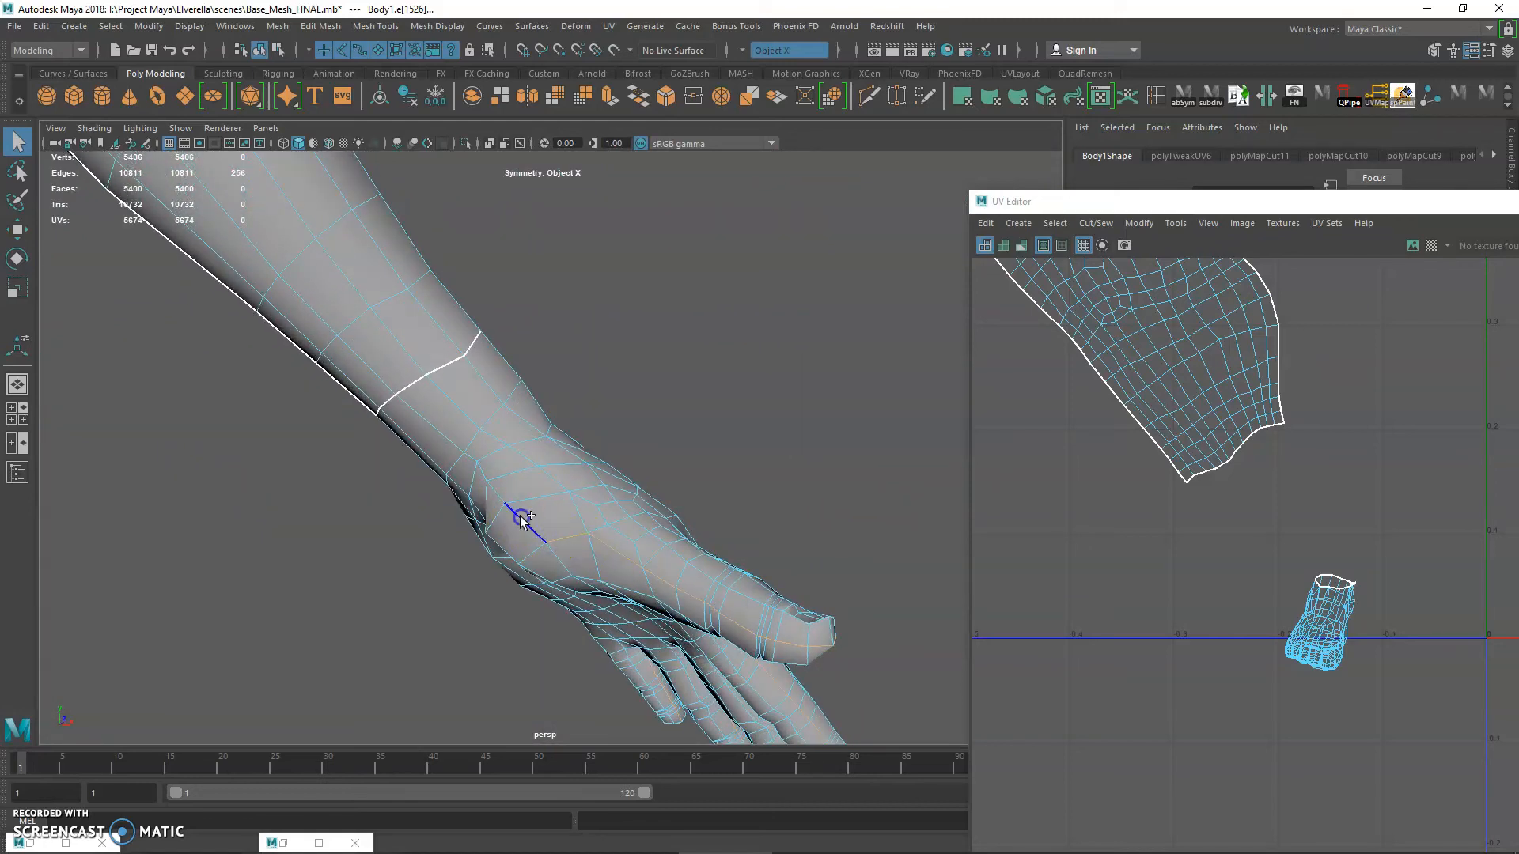
alt+drag(471, 457, 641, 530)
mouse_move(640, 530)
alt+right_down()
mouse_move(546, 475)
mouse_move(641, 541)
alt+right_up()
alt+drag(512, 461, 436, 437)
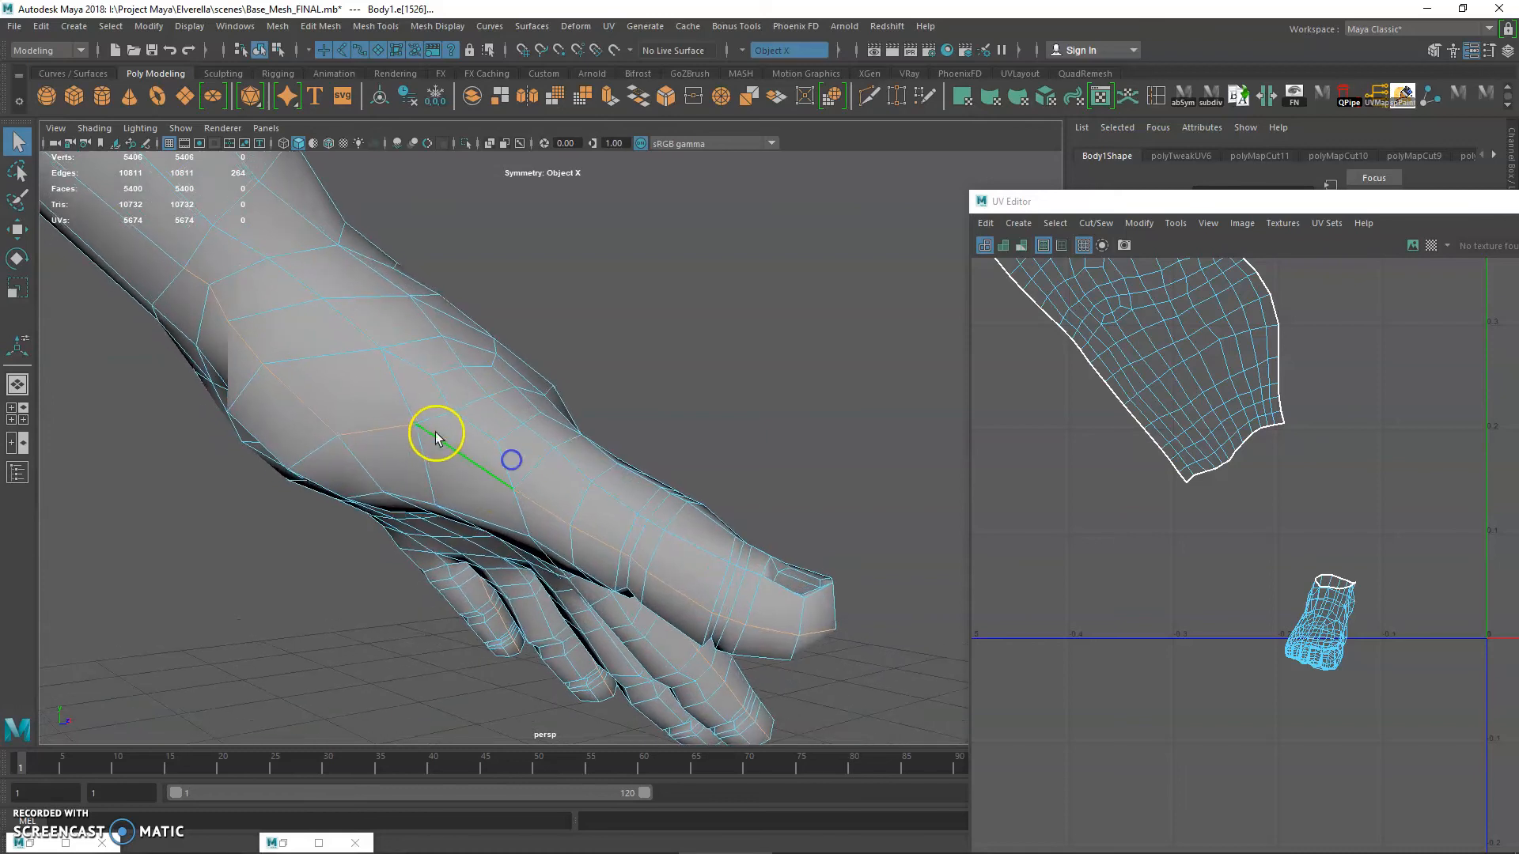
alt+middle_drag(470, 452, 665, 499)
alt+drag(664, 499, 618, 454)
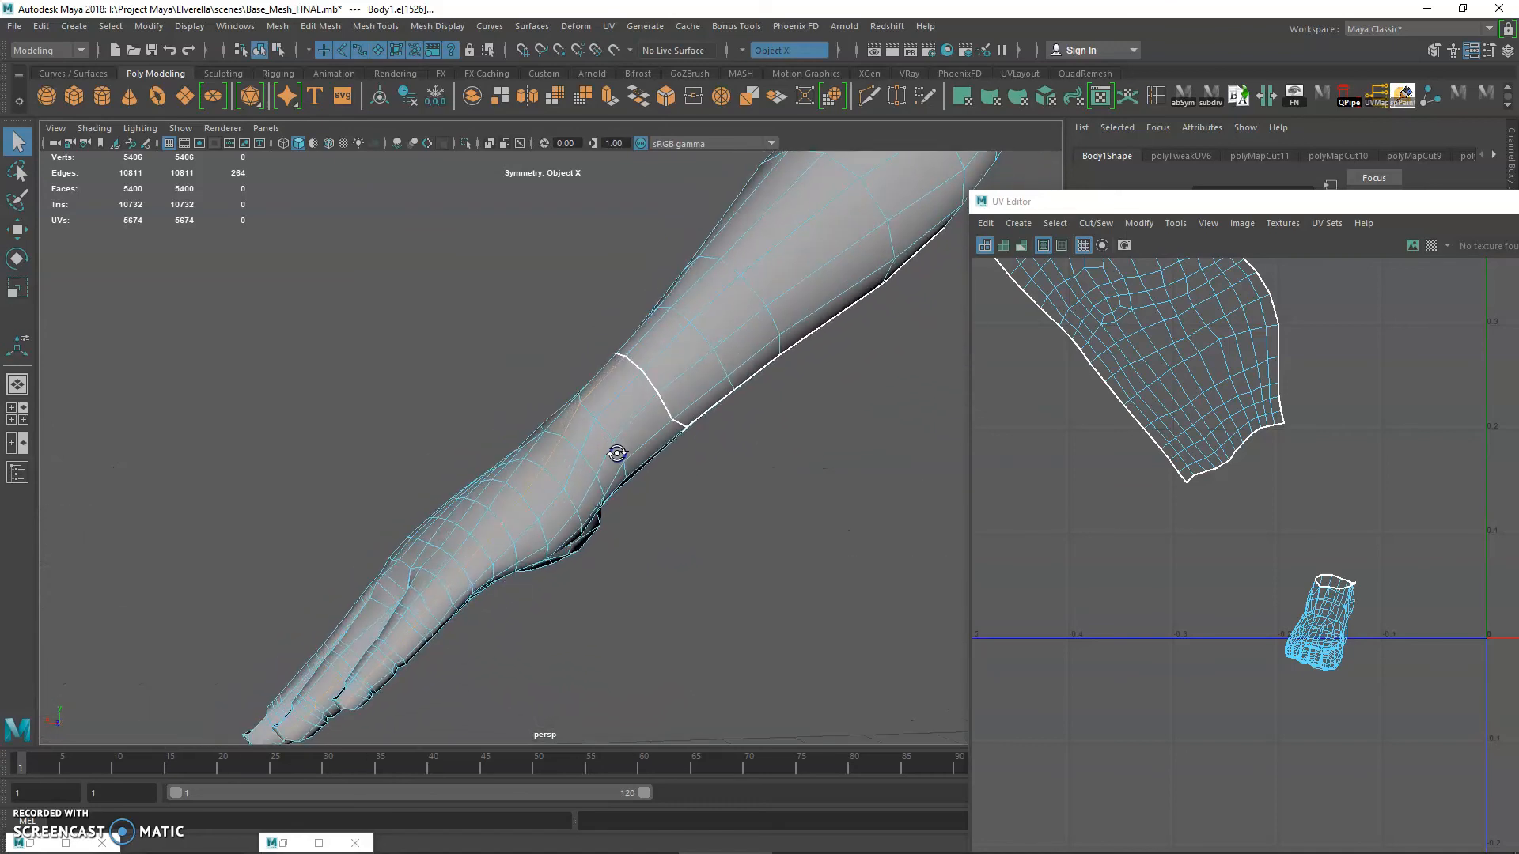
- Cut the UVs along the selected hand edges and bring the hand's UV shell into view in the UV Editor
click(1269, 96)
drag(1104, 202, 756, 191)
key(f)
alt+right_drag(1000, 447, 1079, 540)
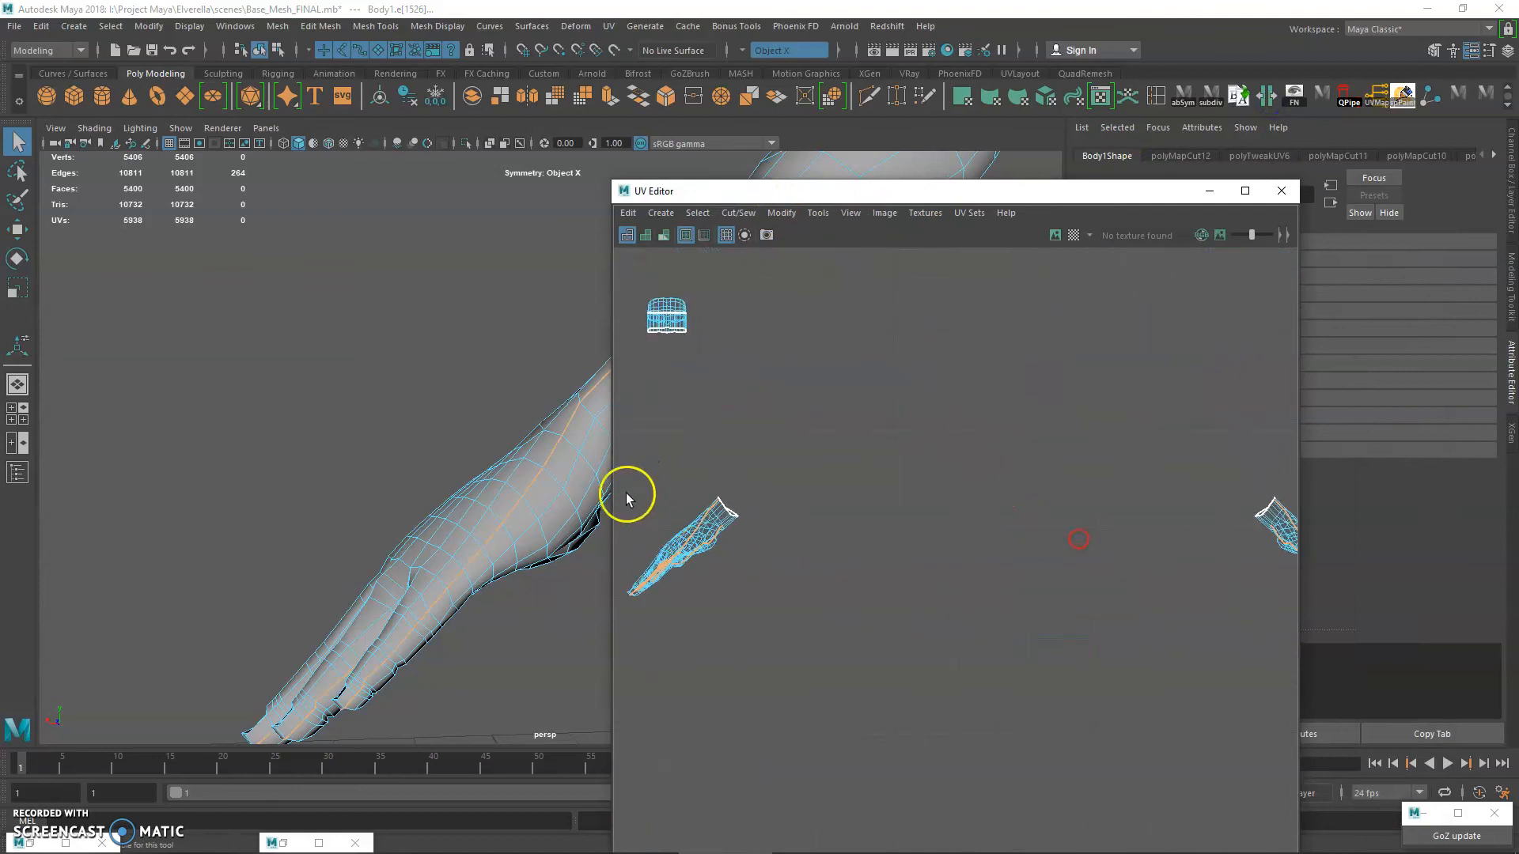
alt+middle_drag(742, 516, 830, 439)
alt+right_drag(830, 439, 898, 461)
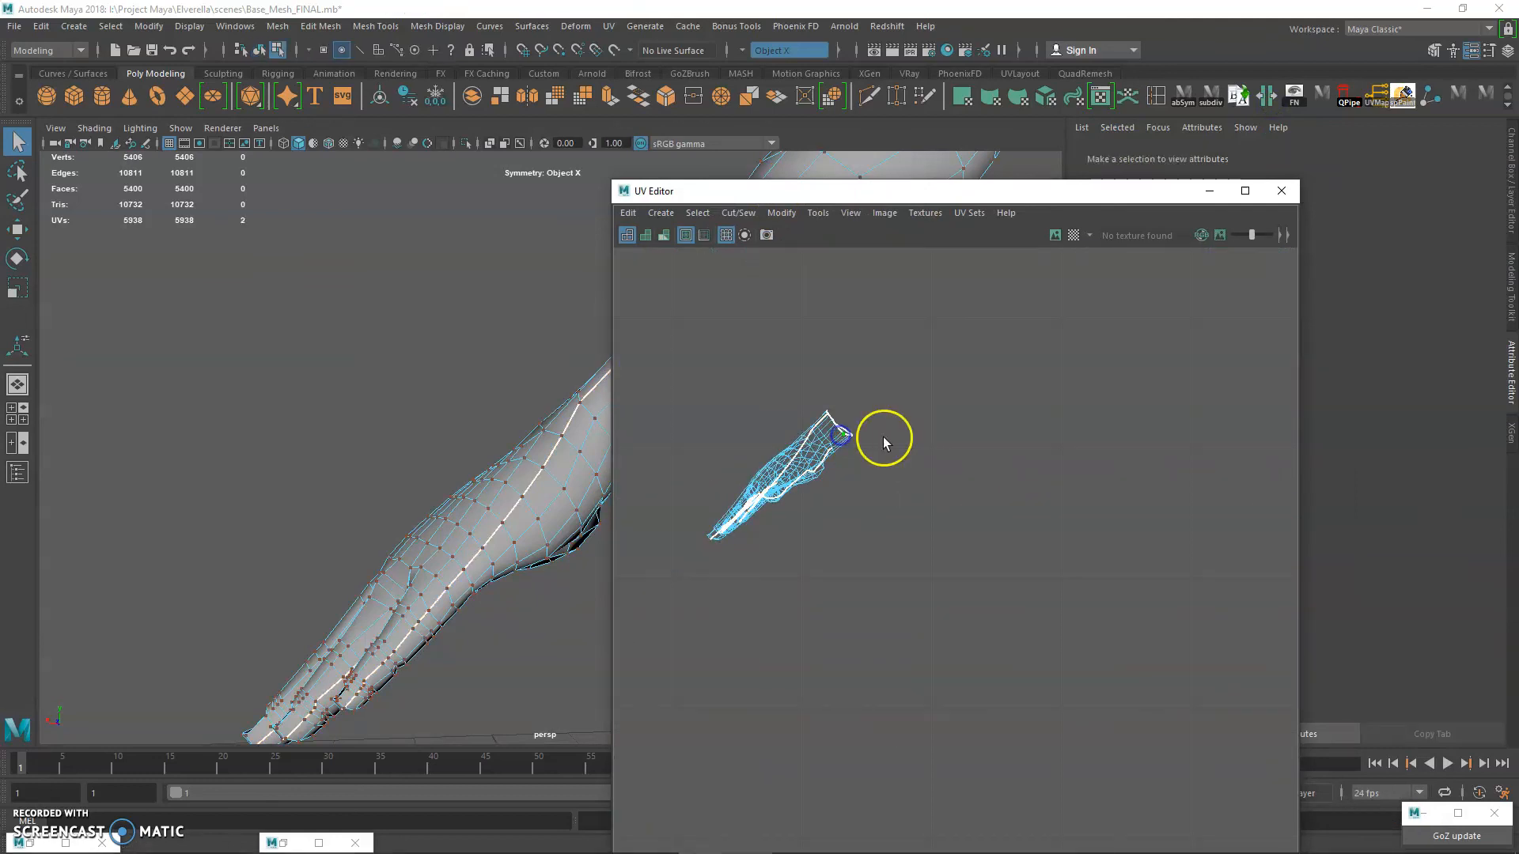
- Select the hand's whole UV shell, starting from a UV at the wrist border, and activate the Move tool
click(848, 435)
ctrl+right_click(842, 437)
click(890, 457)
key(w)
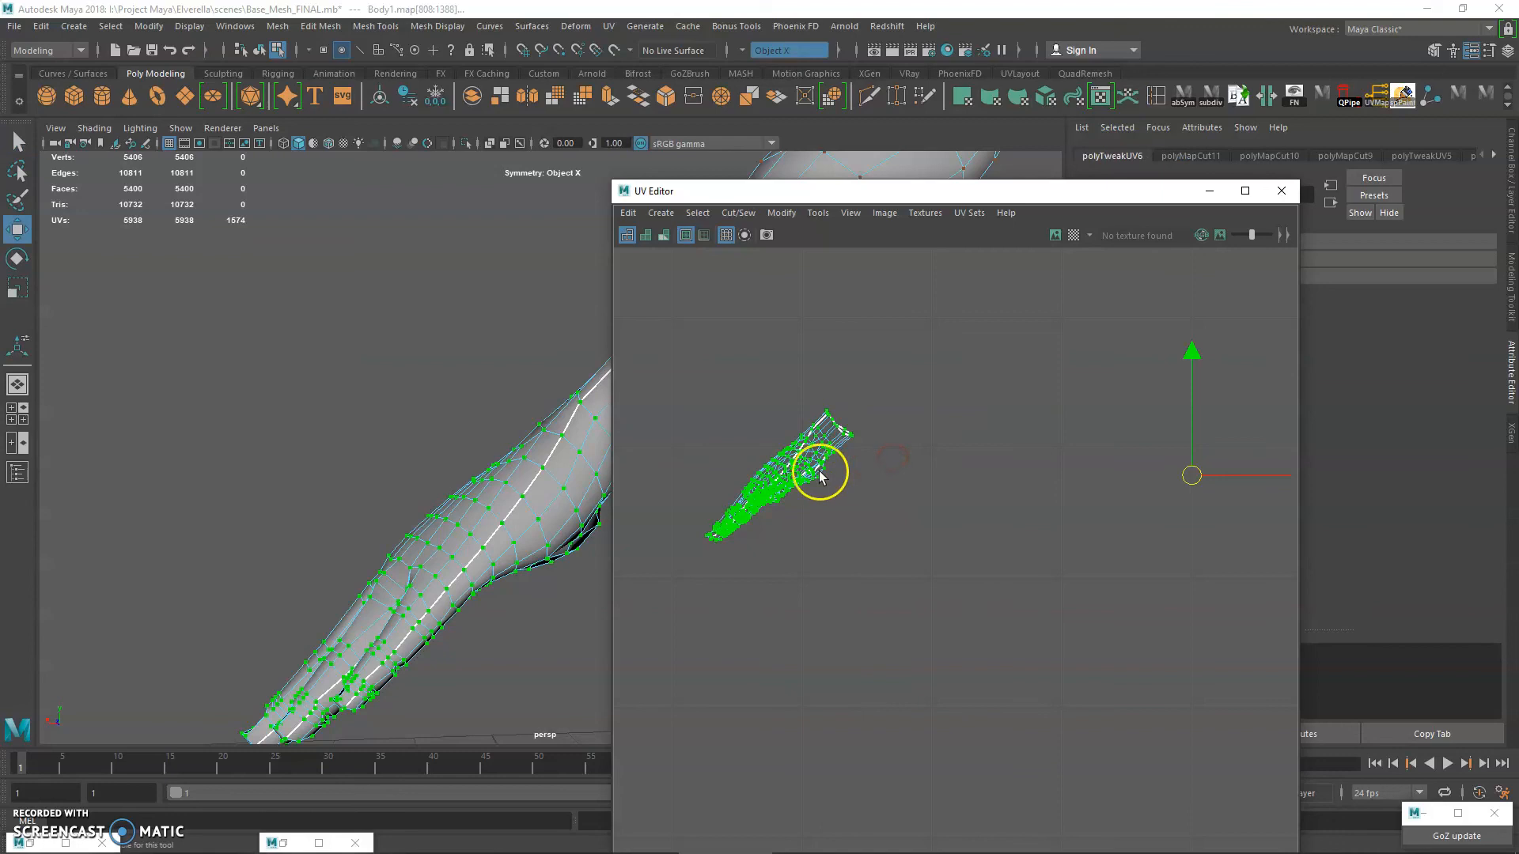
- Return to object selection and inspect the cut seams along the wrist, outer side of the hand and fingers
alt+drag(297, 467, 458, 444)
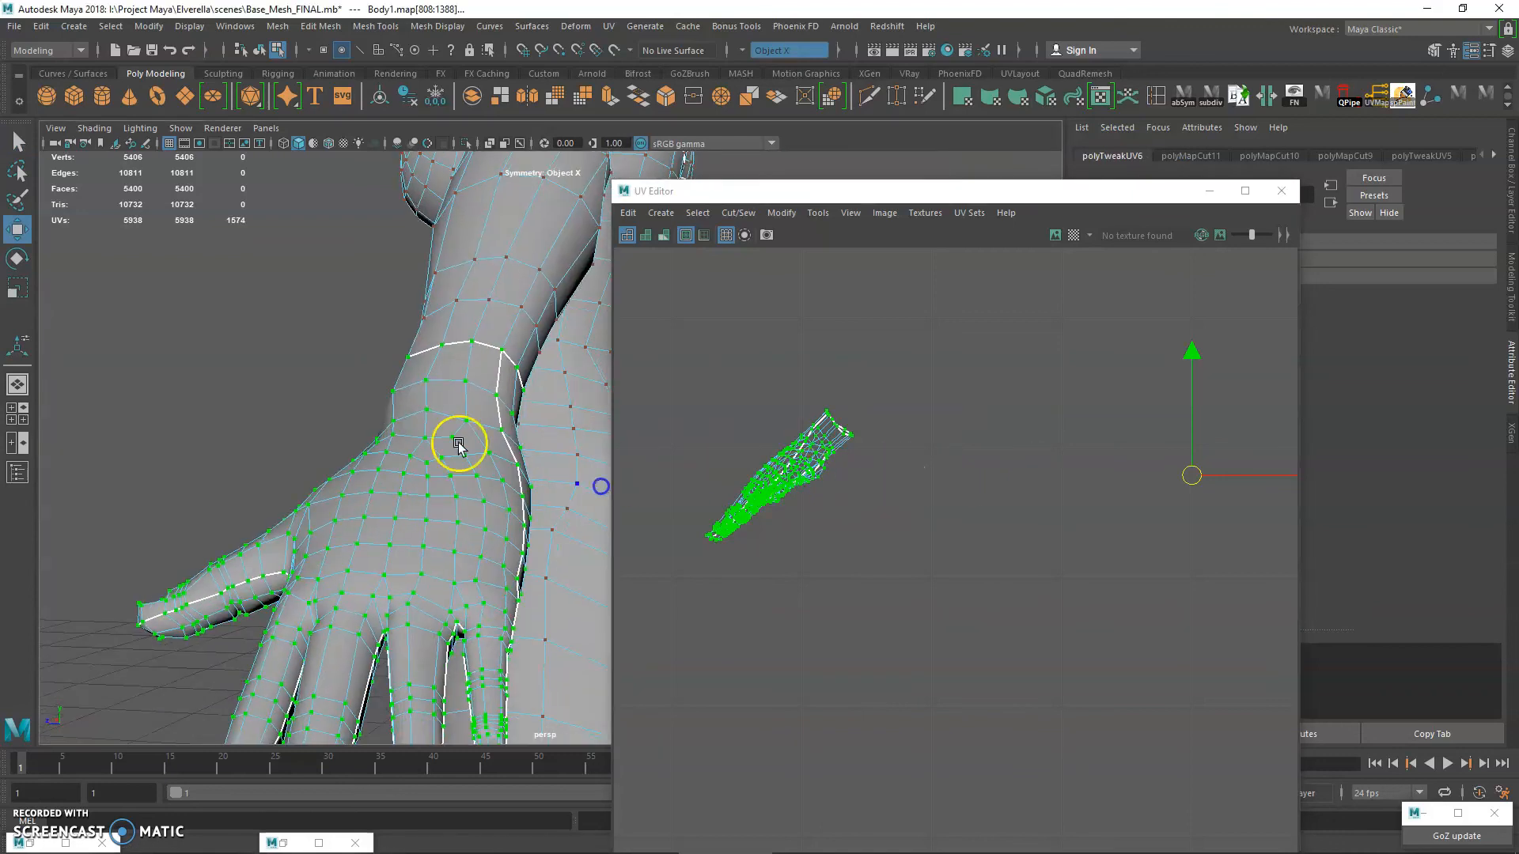
key(q)
right_drag(447, 462, 440, 444)
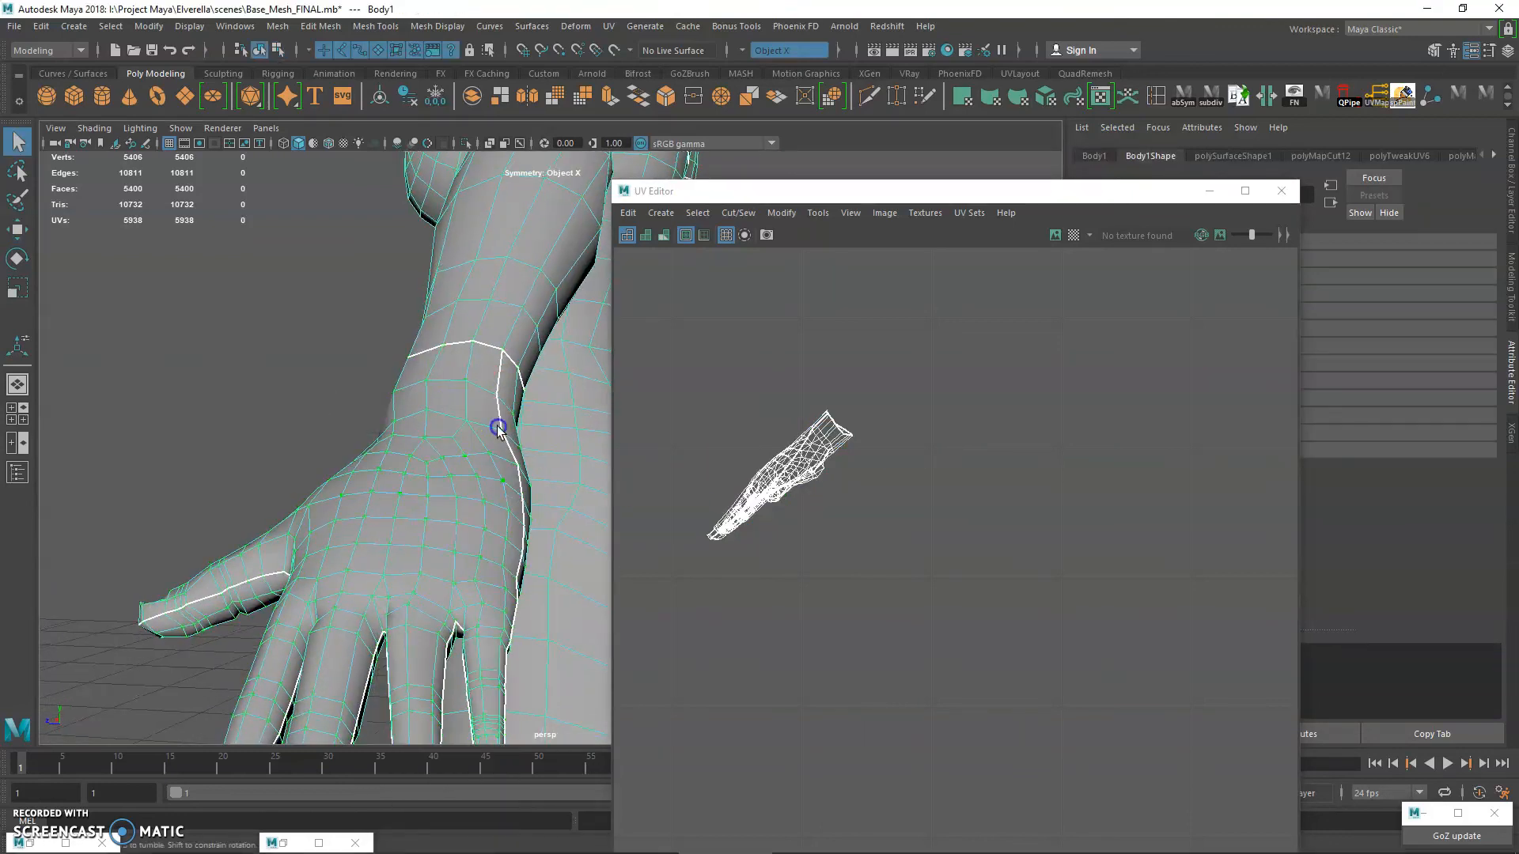
alt+drag(499, 431, 541, 446)
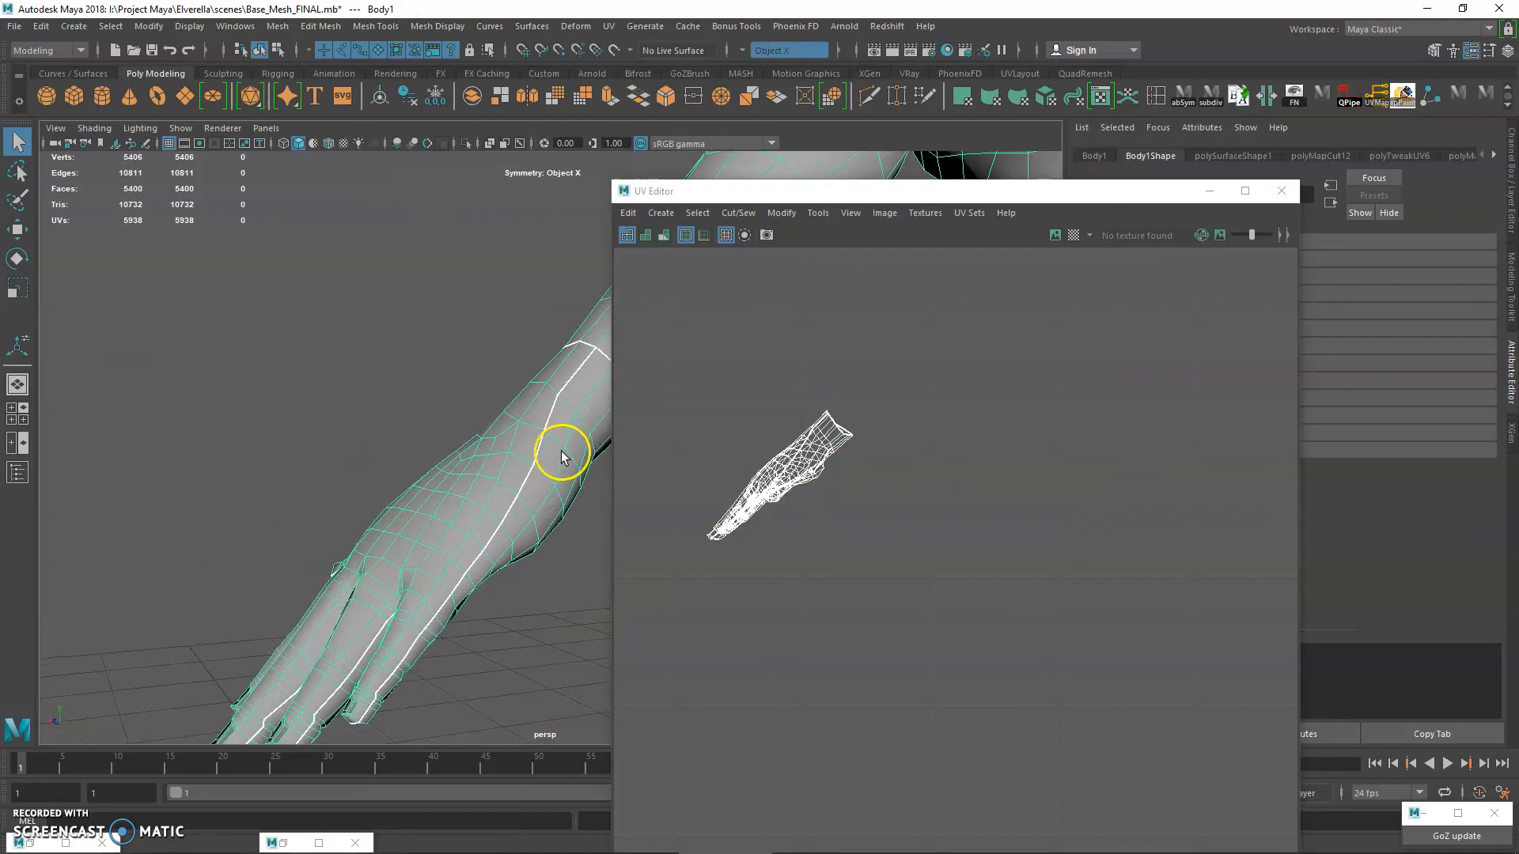